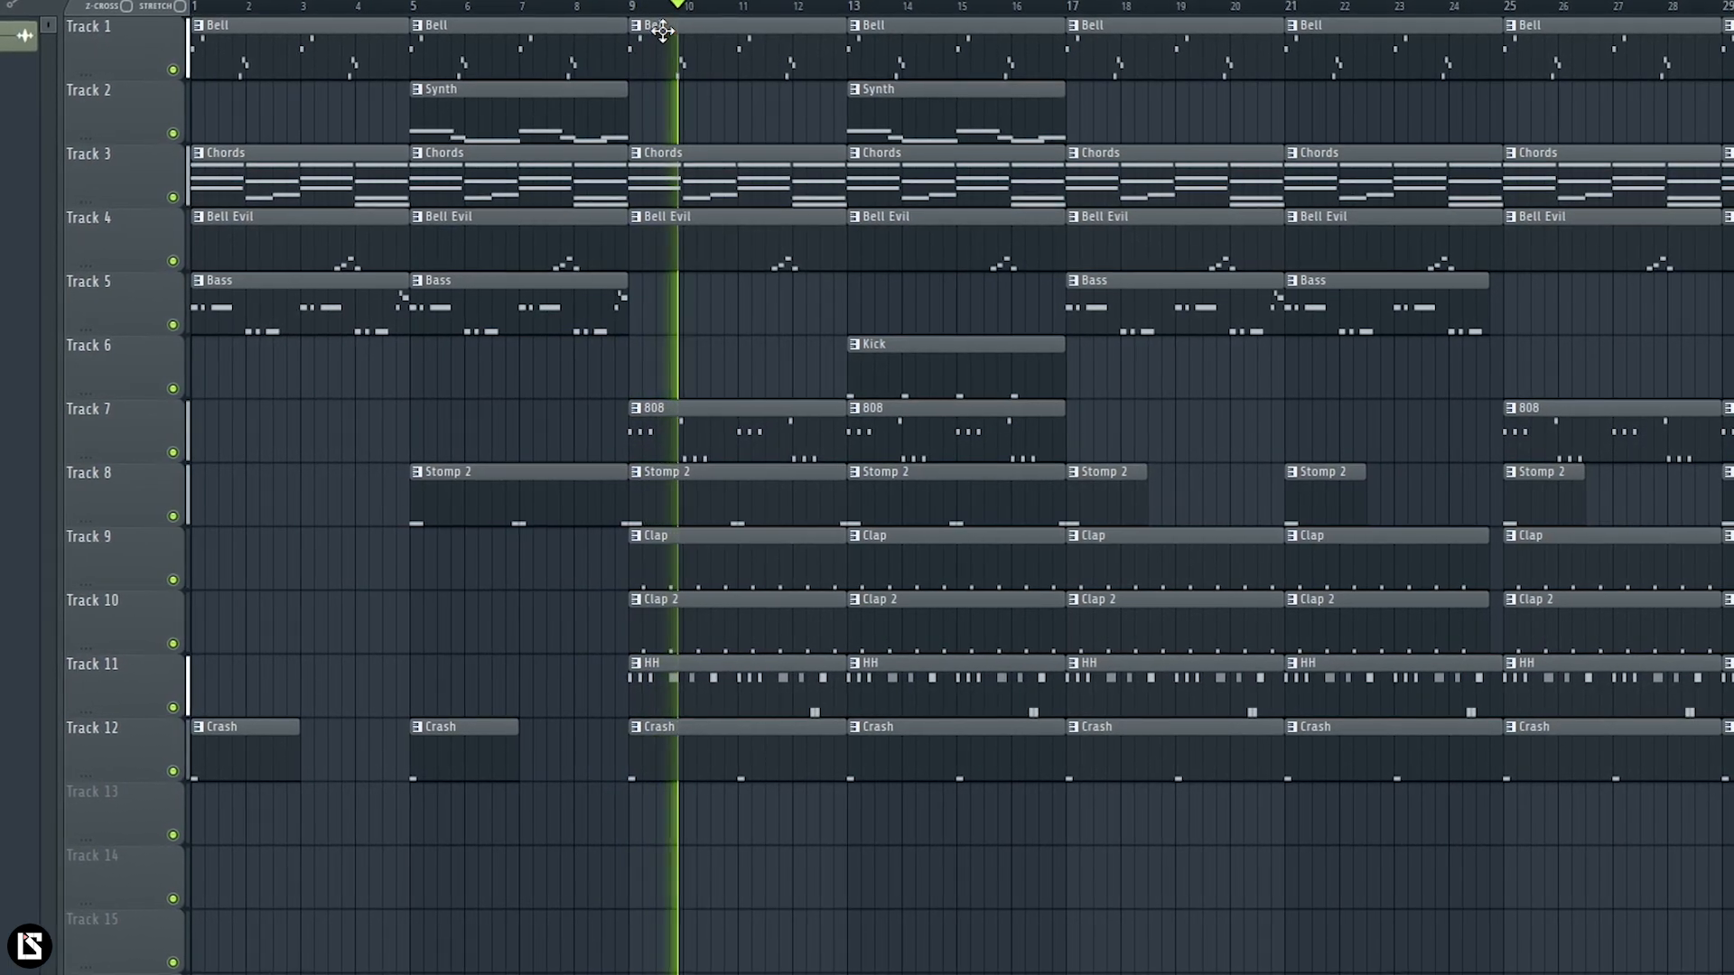
Examine the clips of the intro sections at bars 1 and 5 of the playlist, selecting each group in turn.
{"action": "scroll", "coordinate": [643, 7], "scroll_direction": "down", "scroll_amount": 1}
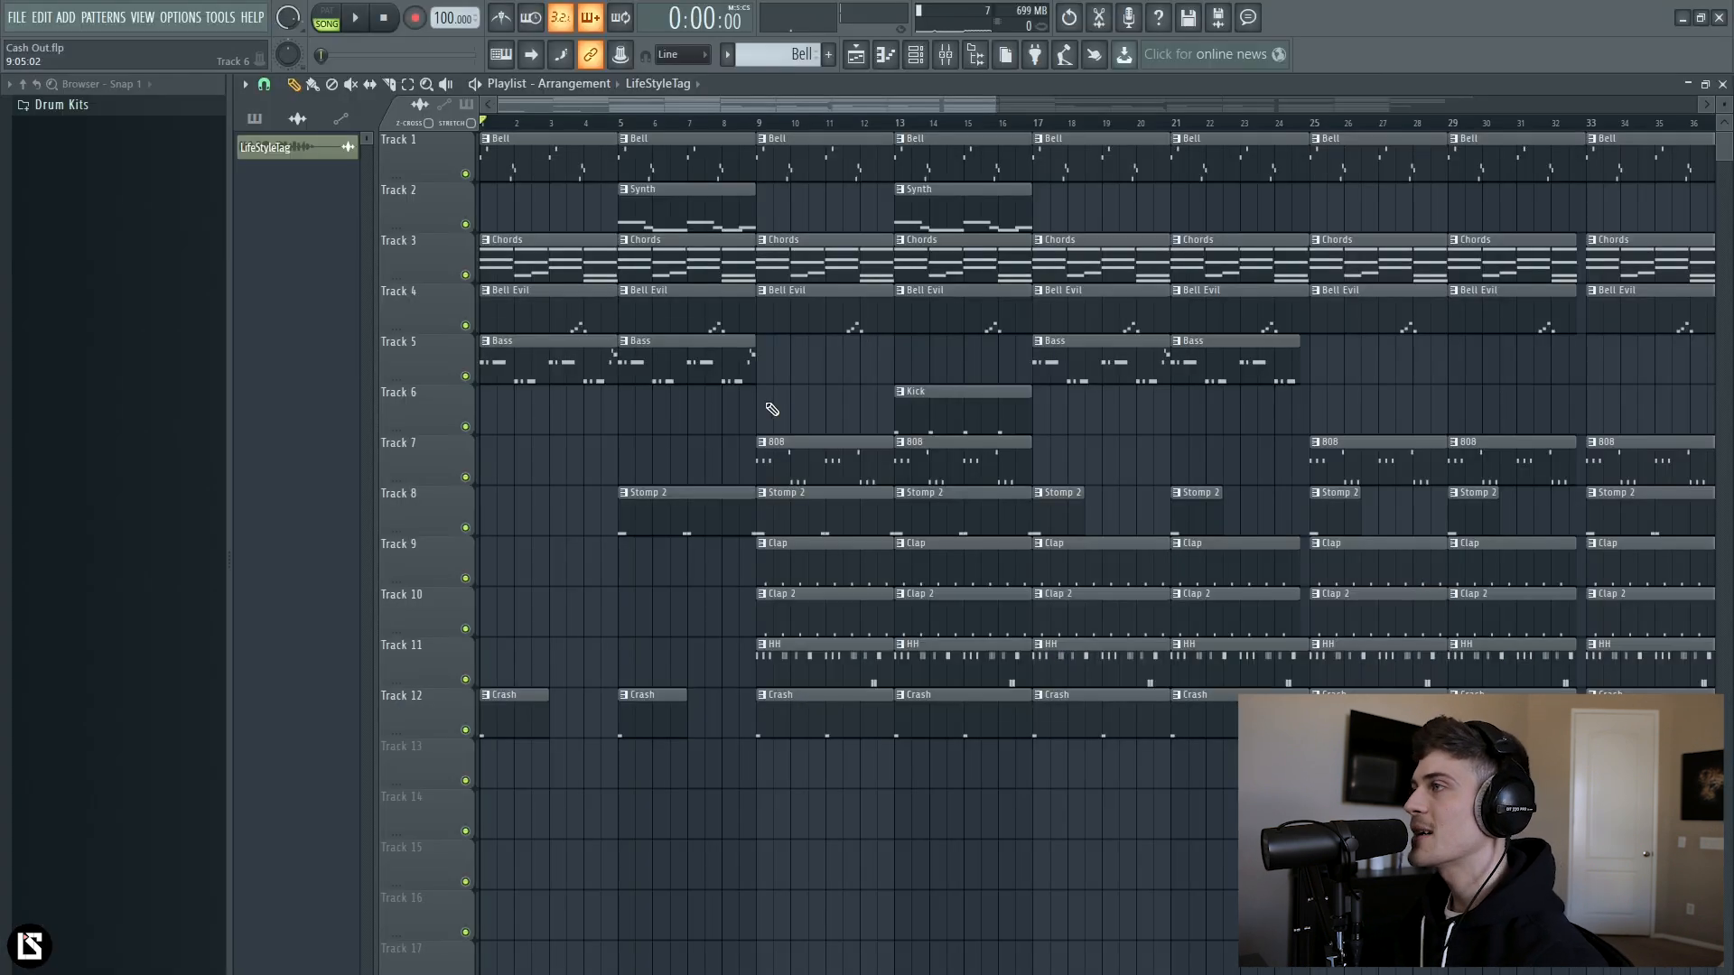
{"action": "left_click_drag", "start_coordinate": [498, 154], "coordinate": [566, 779]}
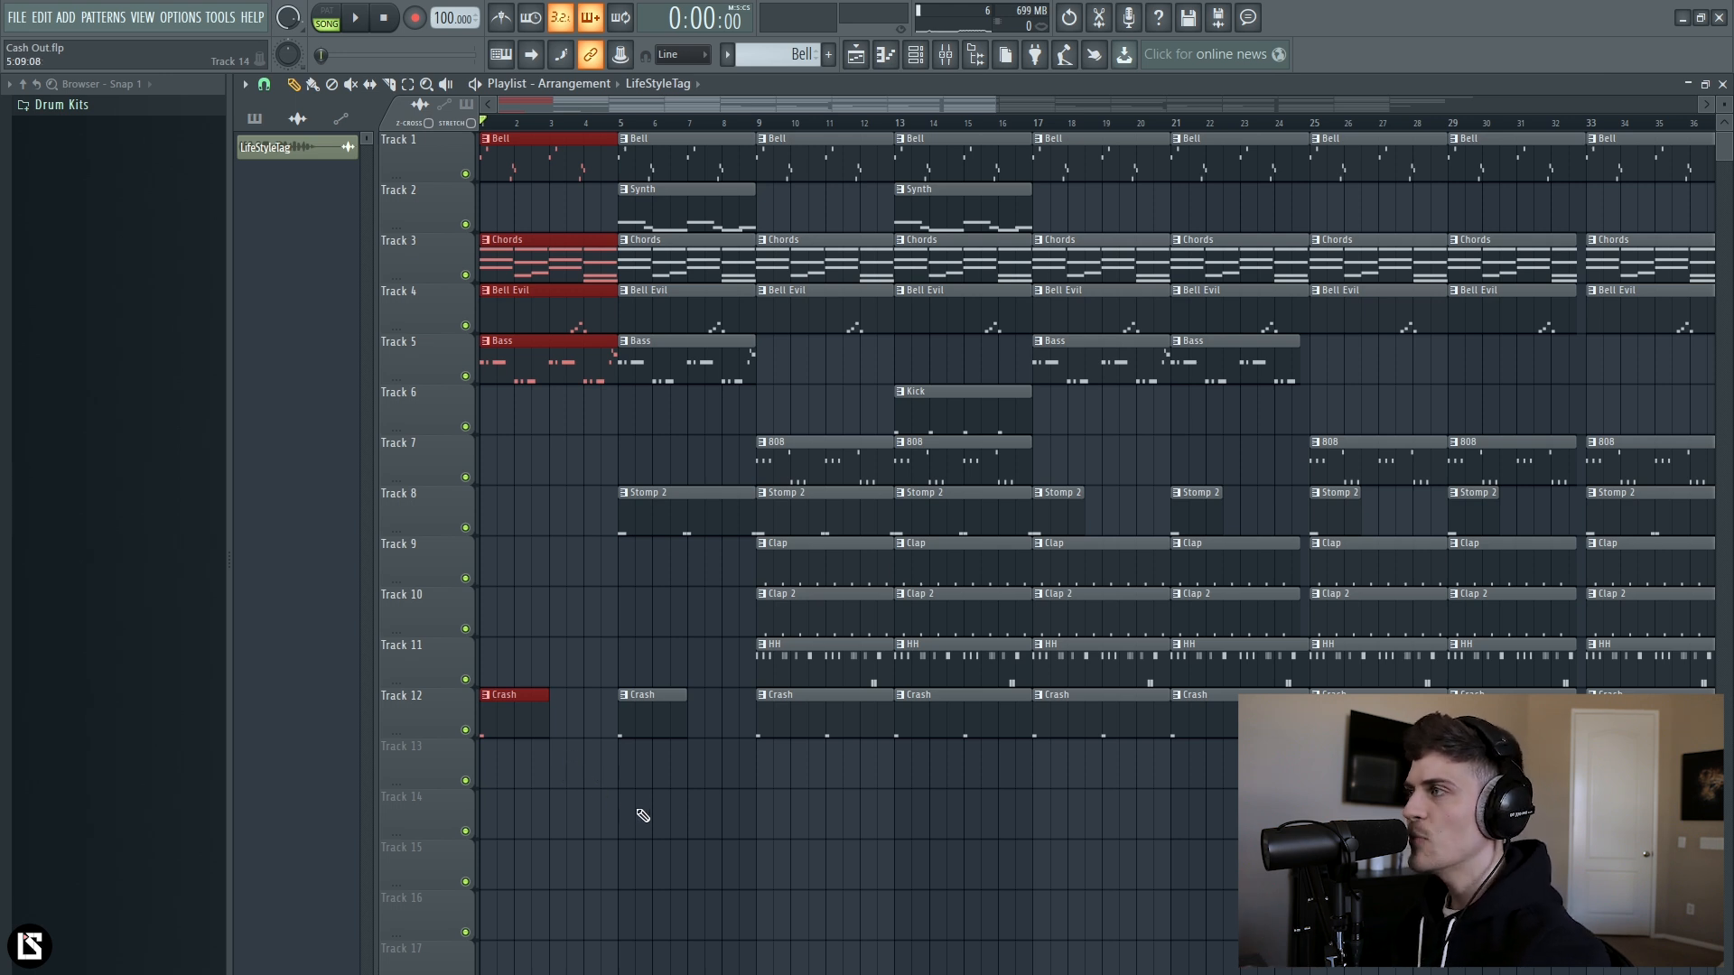
{"action": "left_click", "coordinate": [703, 447]}
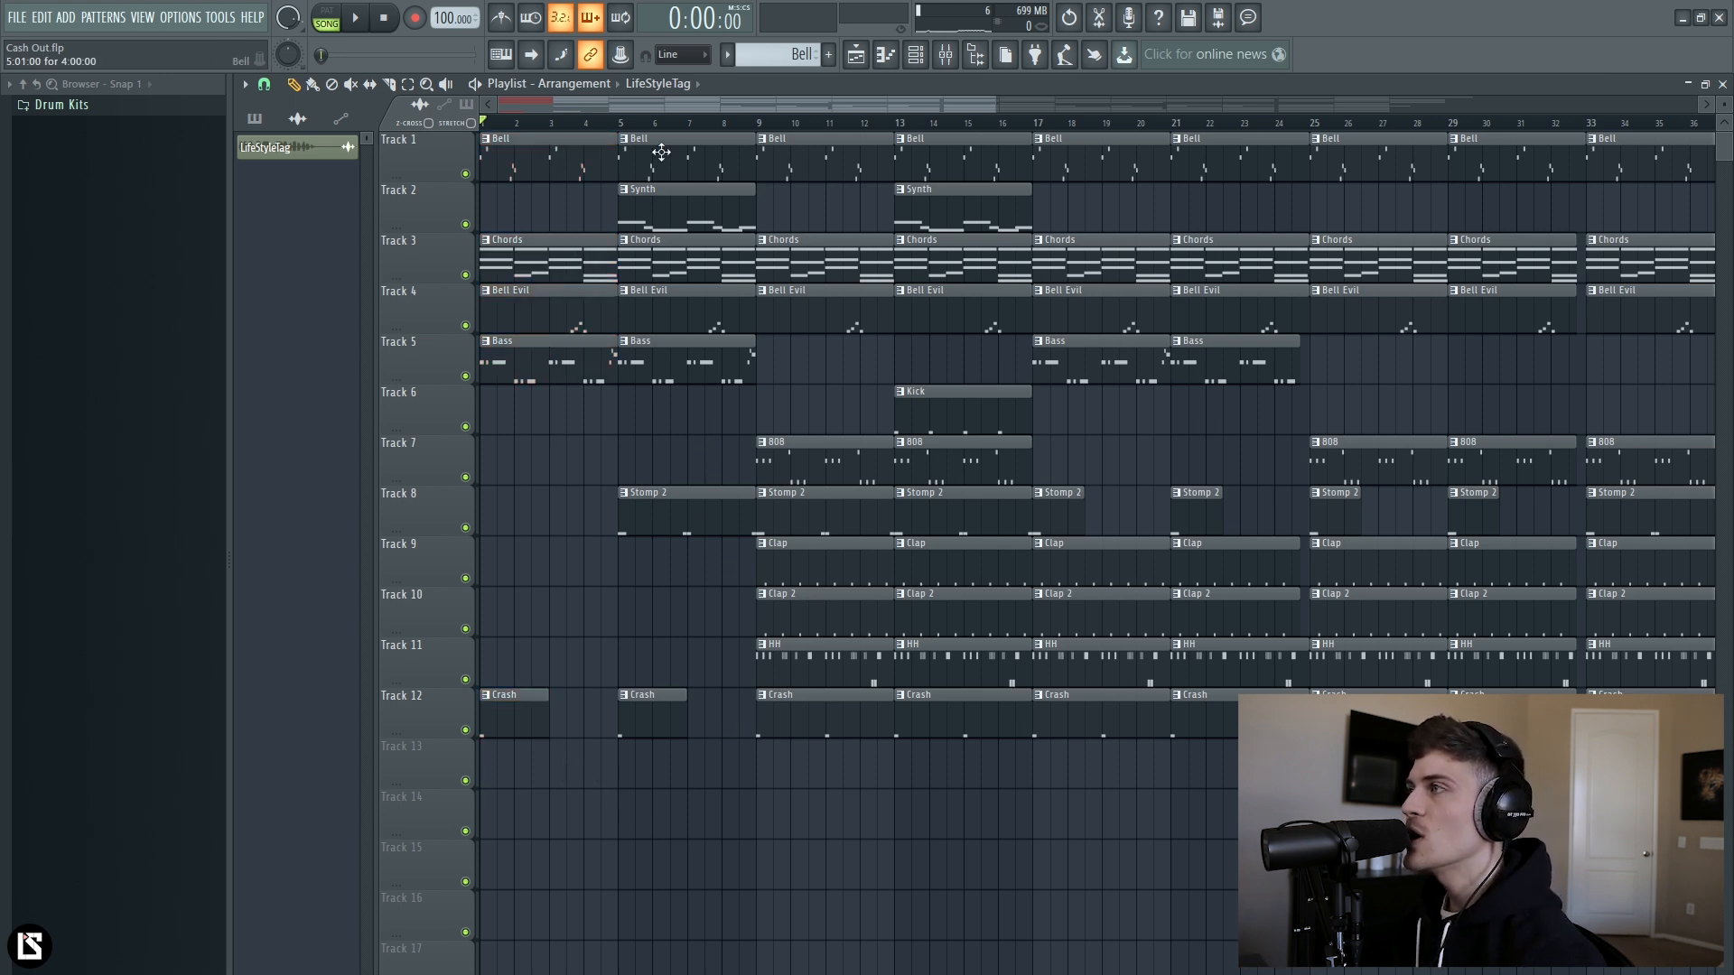
{"action": "left_click_drag", "start_coordinate": [644, 159], "coordinate": [719, 804]}
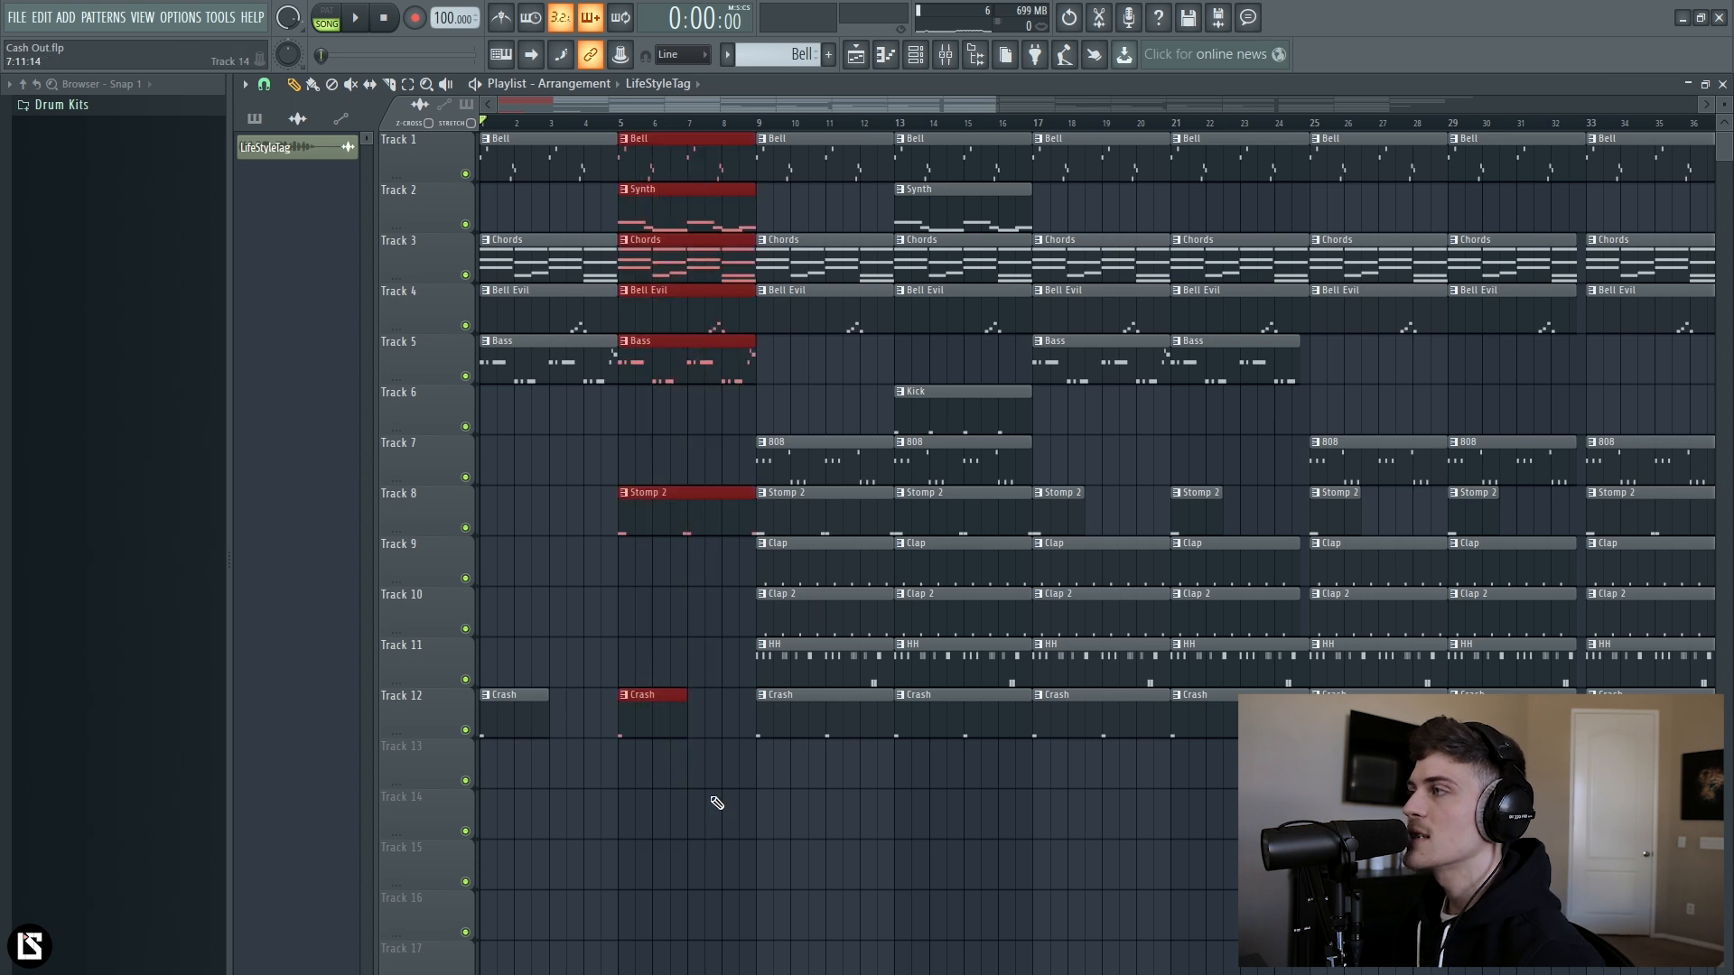
{"action": "left_click", "coordinate": [713, 804]}
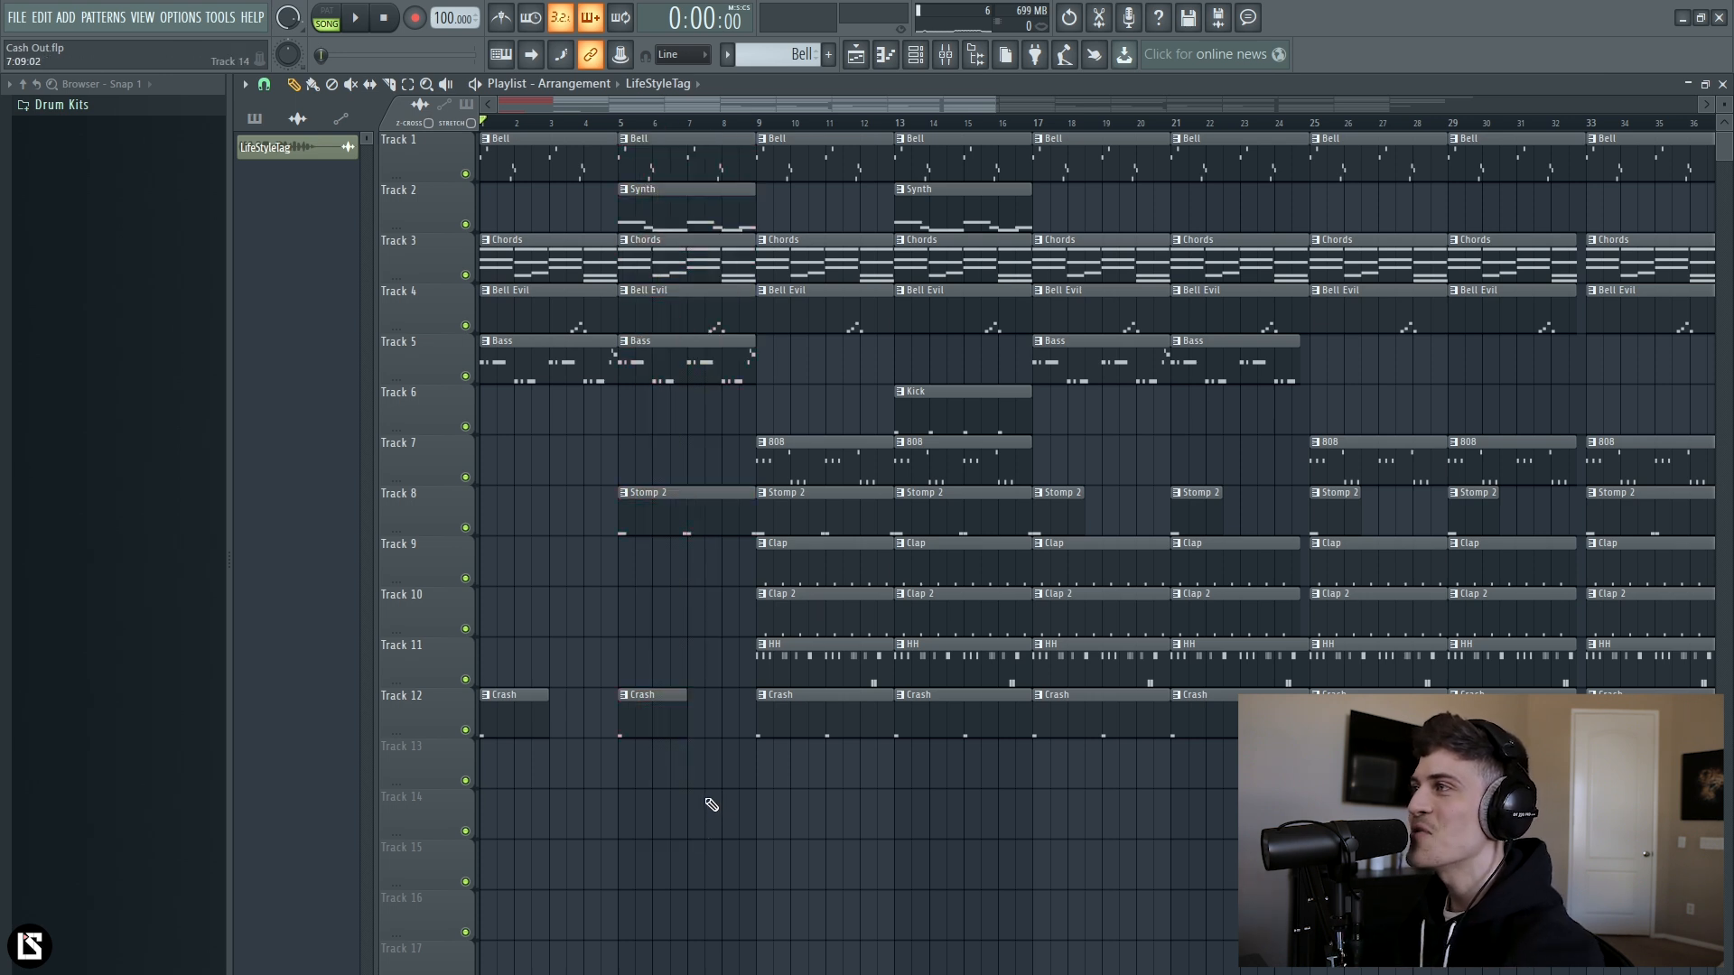
{"action": "left_click_drag", "start_coordinate": [654, 437], "coordinate": [674, 716]}
{"action": "right_click", "coordinate": [665, 577], "text": "ctrl"}
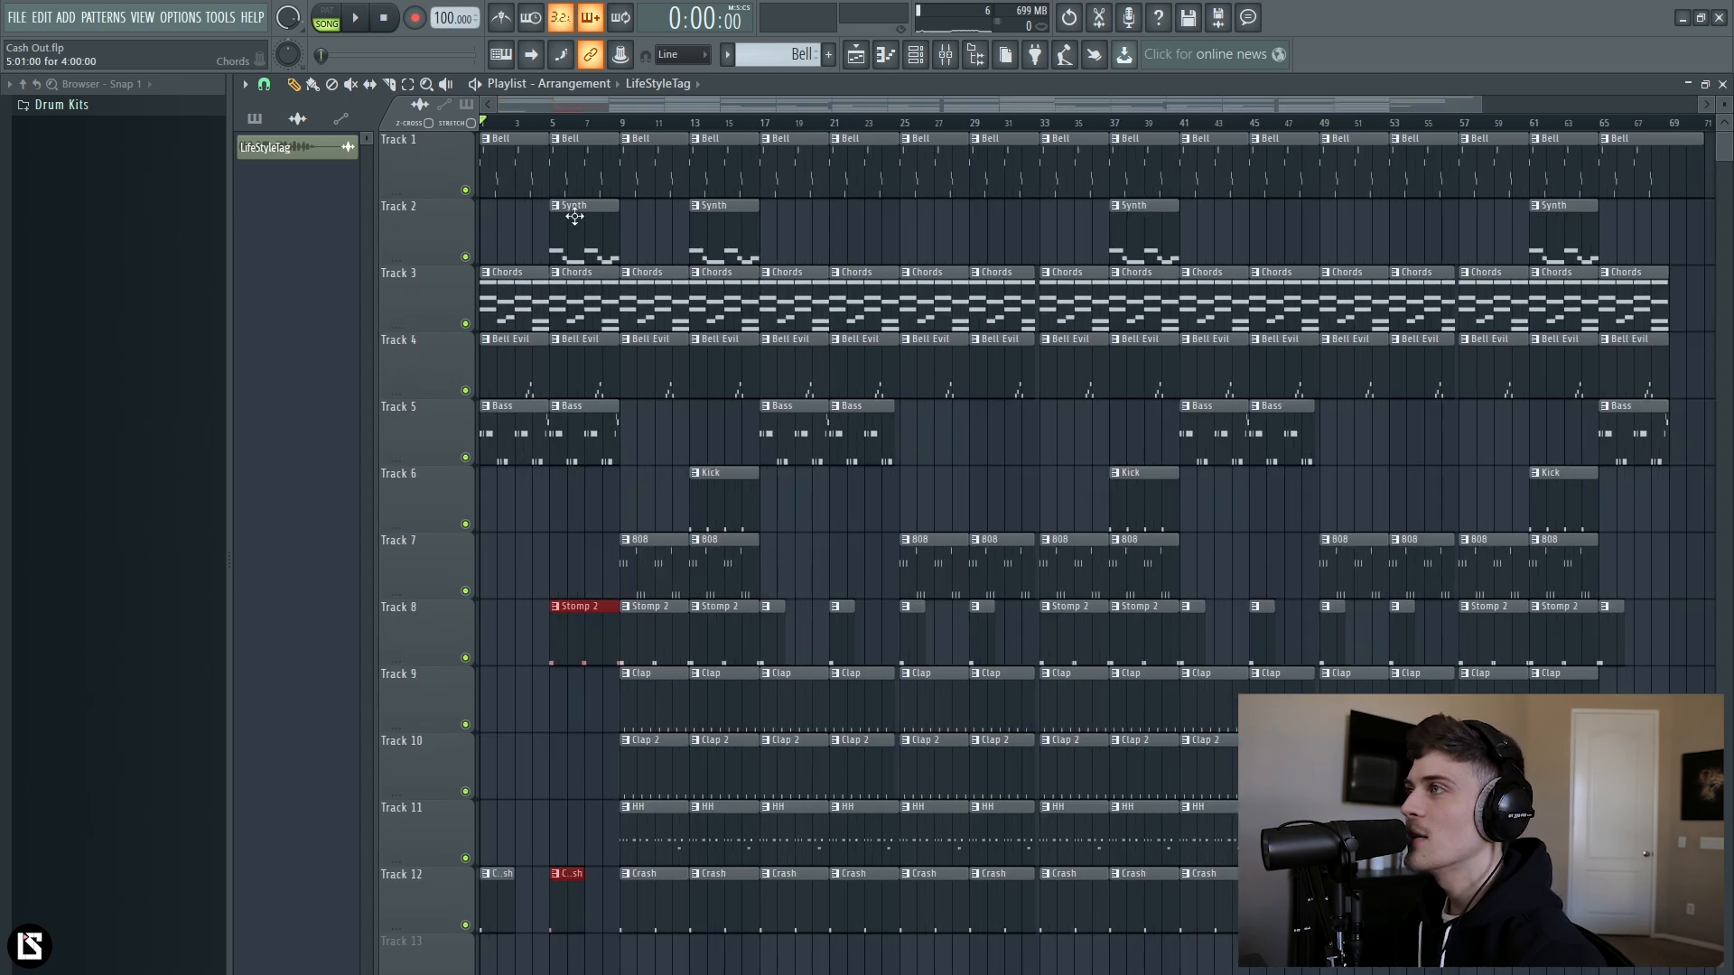
Examine the Stomp 2, Bass and Synth clips of the section at bar 5 and place the playhead at bar 5.
{"action": "scroll", "coordinate": [558, 125], "scroll_direction": "up", "scroll_amount": 3}
{"action": "scroll", "coordinate": [554, 120], "scroll_direction": "up", "scroll_amount": 1}
{"action": "left_click_drag", "start_coordinate": [583, 105], "coordinate": [541, 105]}
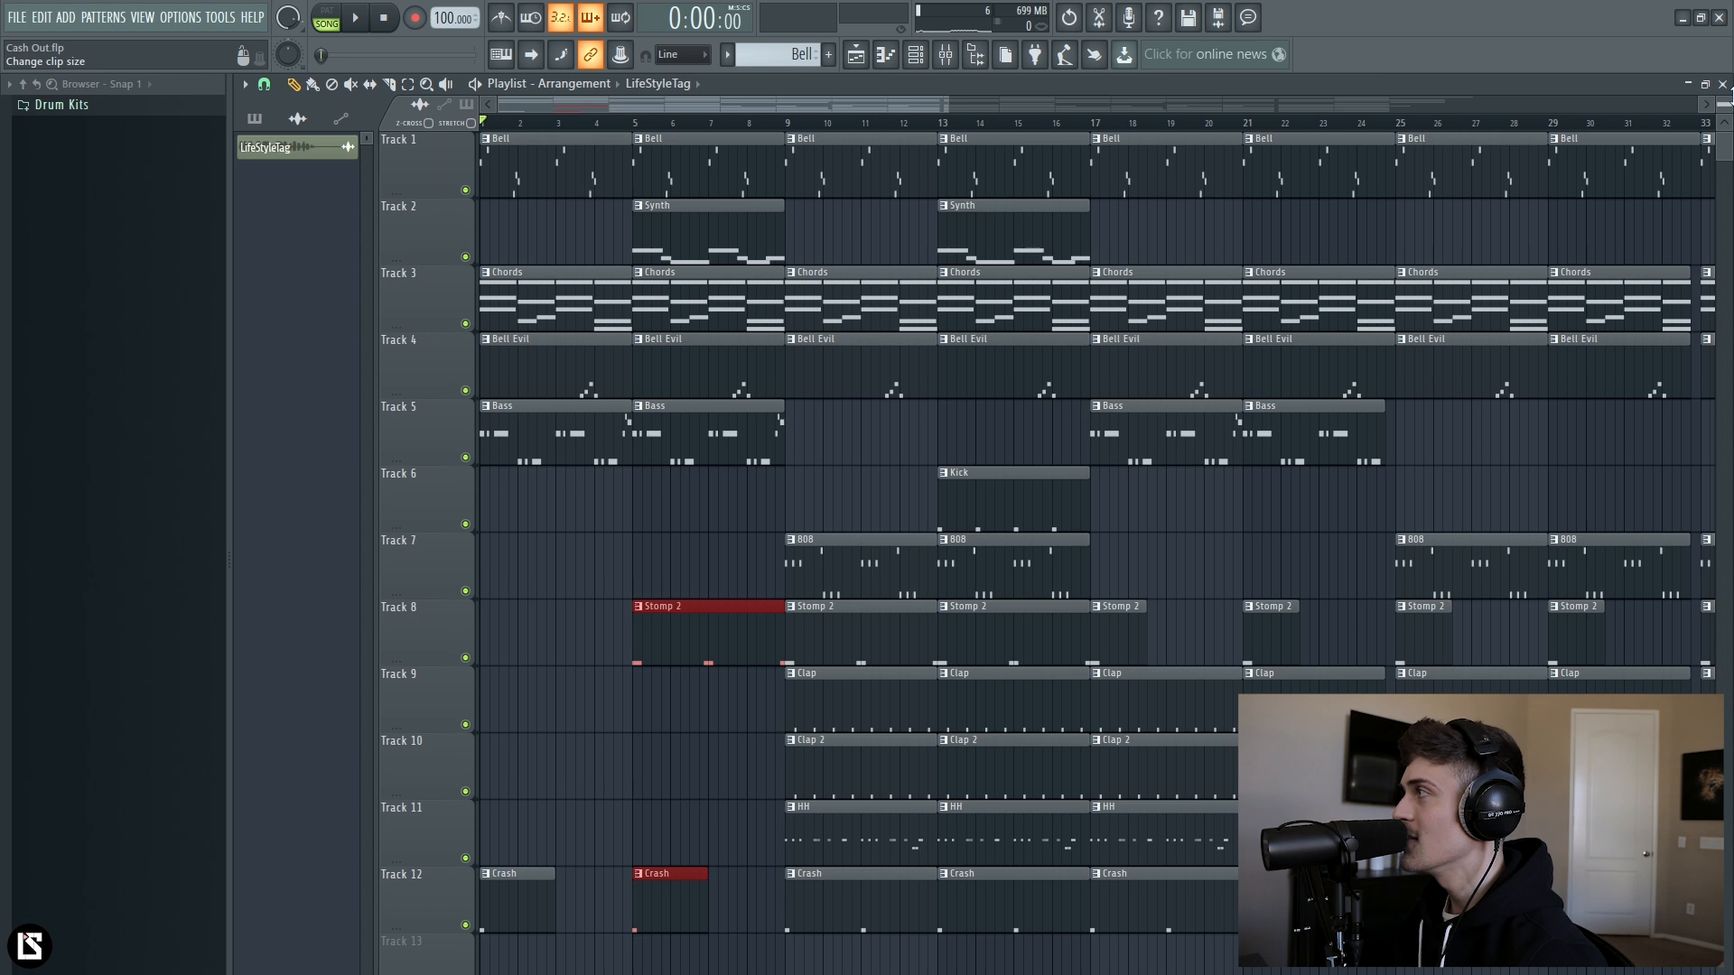
{"action": "scroll", "coordinate": [660, 480], "scroll_direction": "down", "scroll_amount": 2, "text": "alt"}
{"action": "right_click", "coordinate": [670, 448]}
{"action": "left_click_drag", "start_coordinate": [676, 421], "coordinate": [719, 369]}
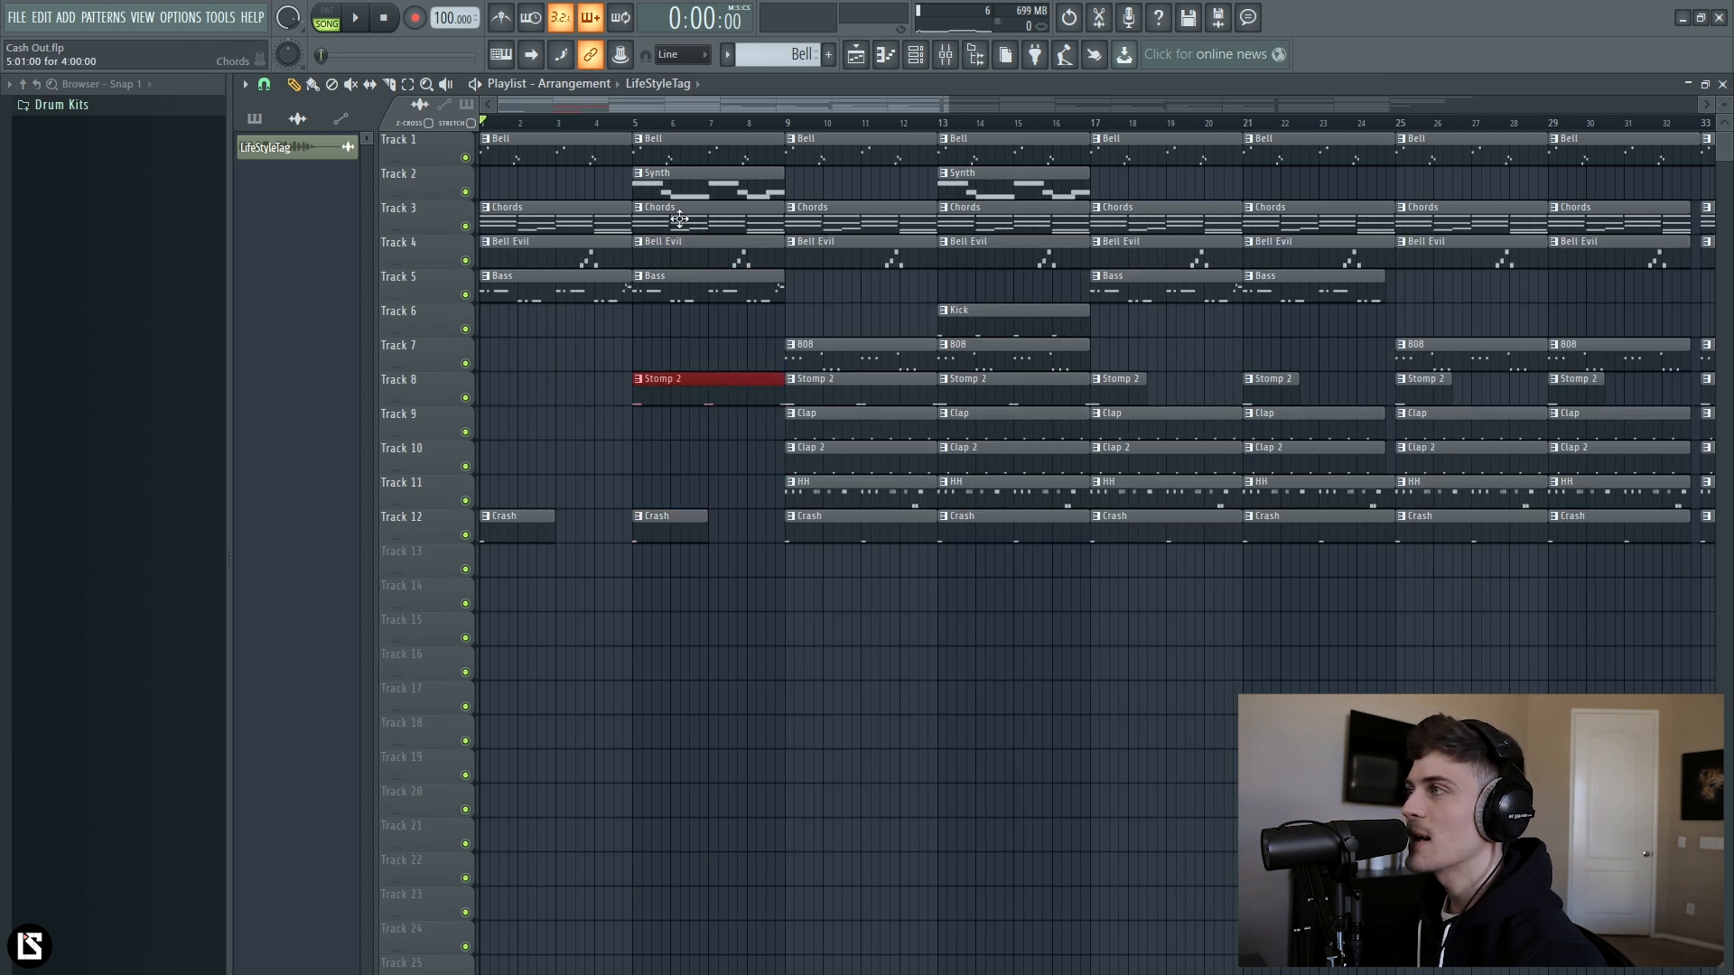
{"action": "left_click", "coordinate": [691, 176], "text": "ctrl+shift"}
{"action": "left_click", "coordinate": [637, 120]}
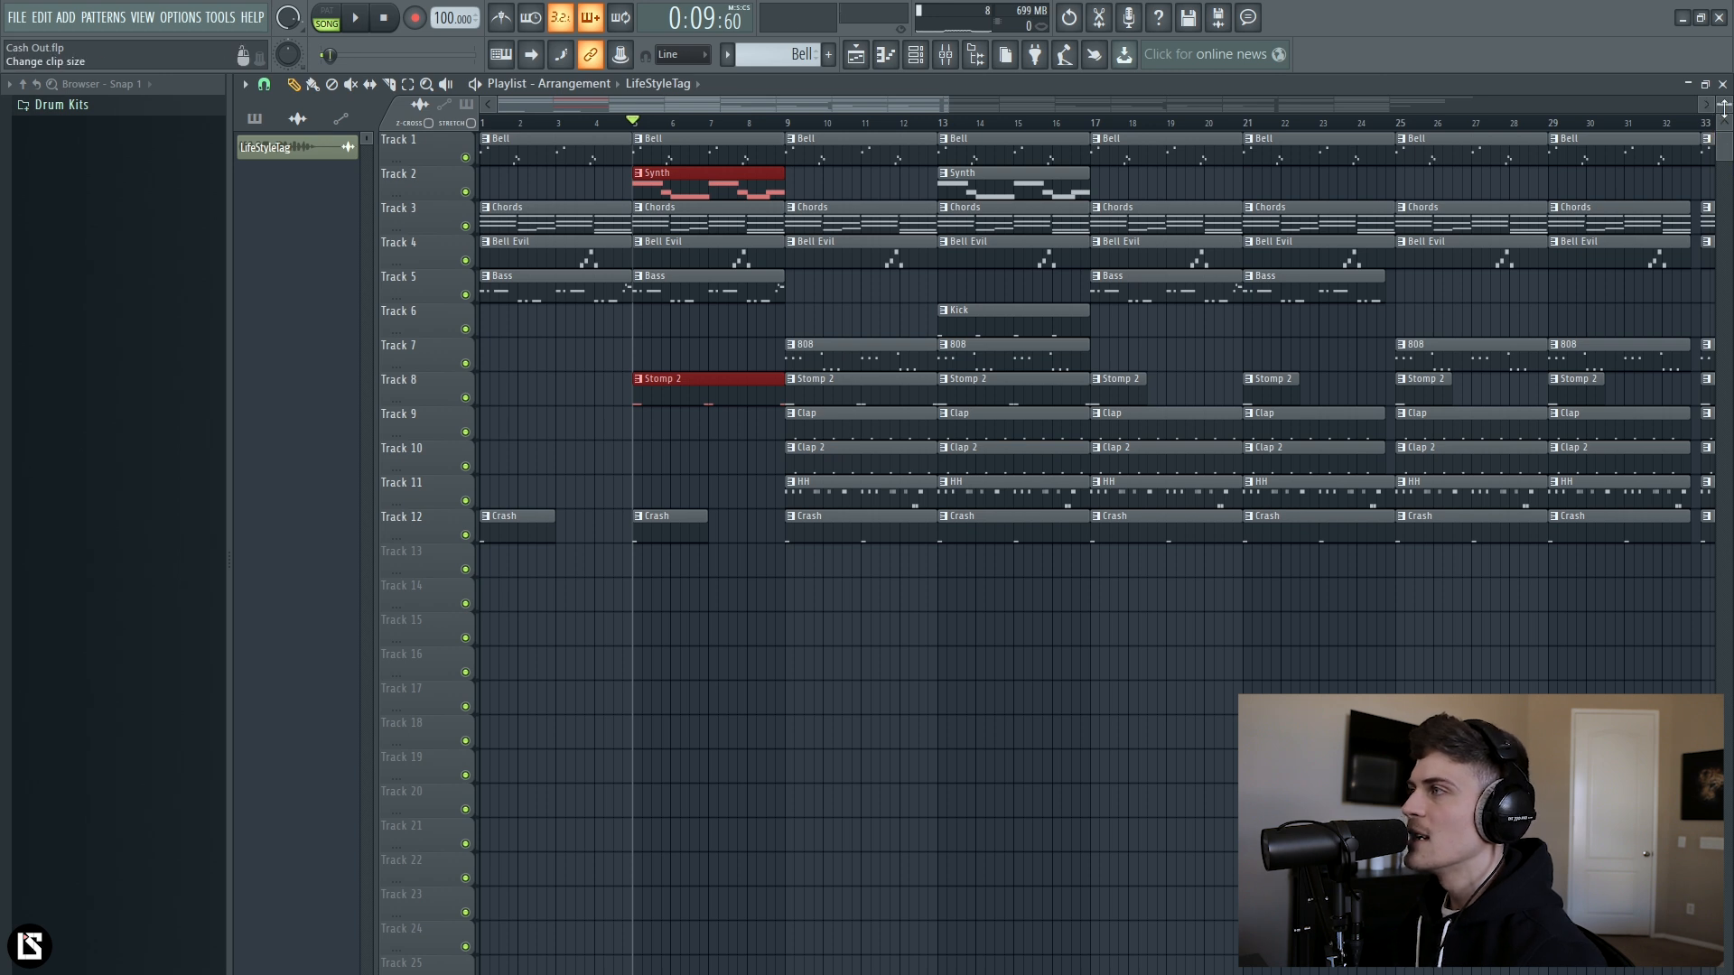
Examine the drum, 808 and Kick clips in bars 9 to 16 of the arrangement.
{"action": "left_click_drag", "start_coordinate": [1724, 105], "coordinate": [1724, 94]}
{"action": "right_click", "coordinate": [877, 347]}
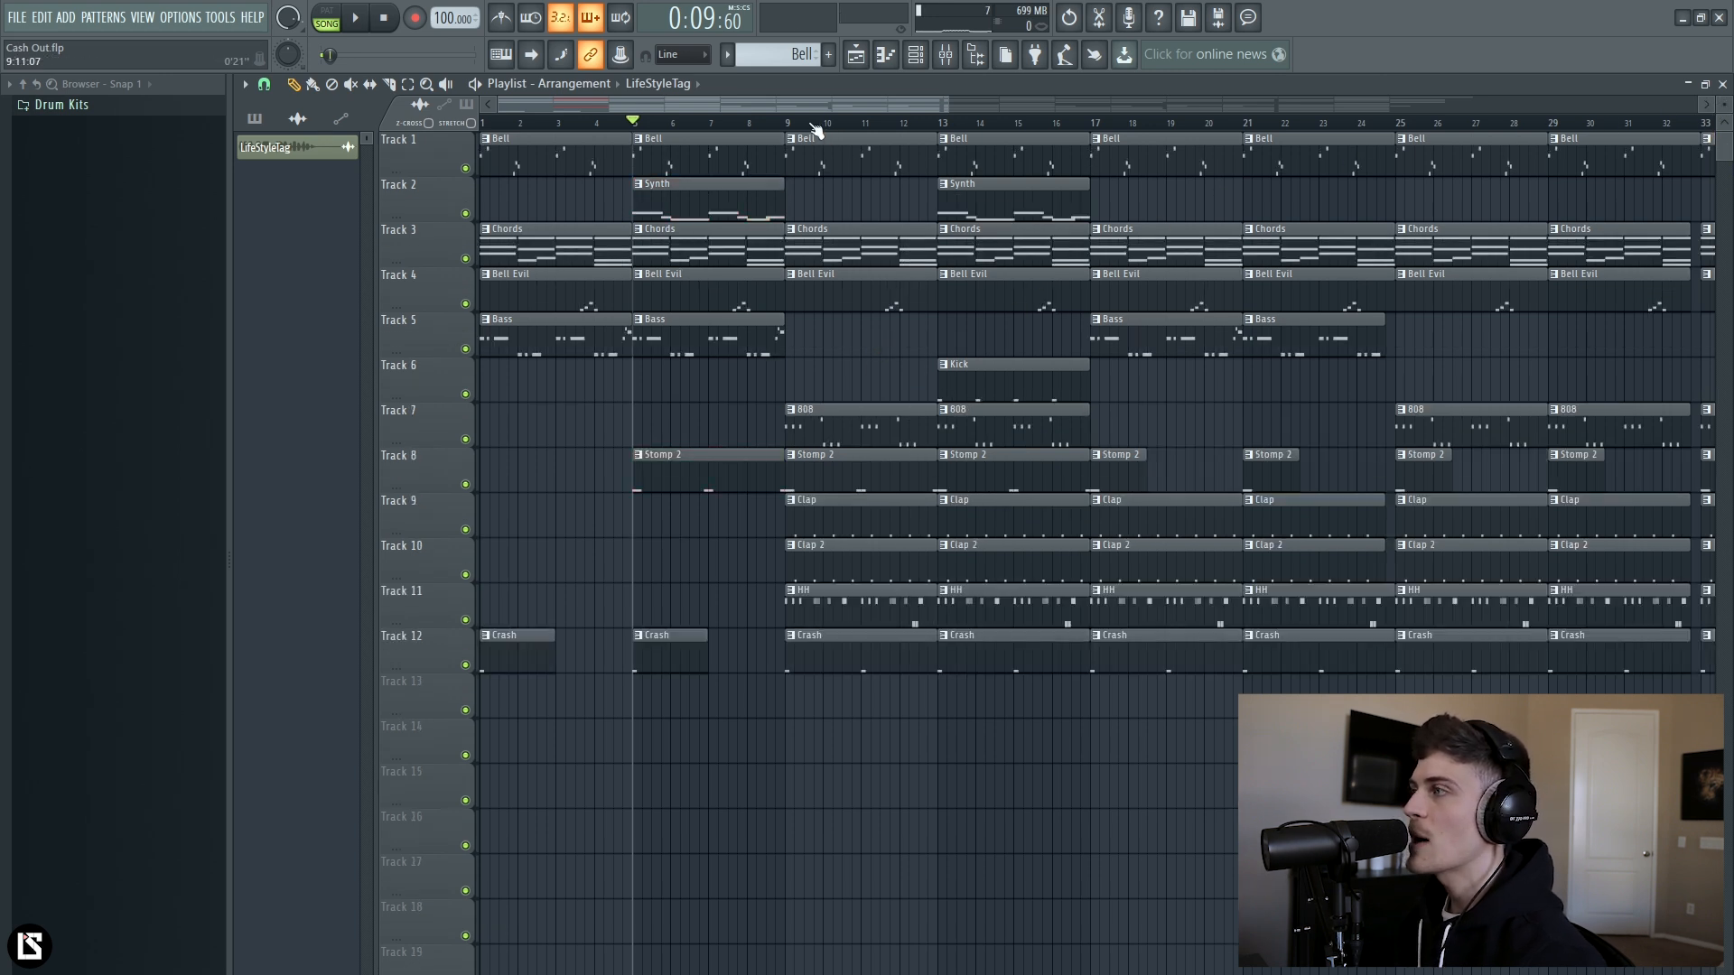
{"action": "left_click_drag", "start_coordinate": [826, 311], "coordinate": [856, 442]}
{"action": "right_click", "coordinate": [854, 358]}
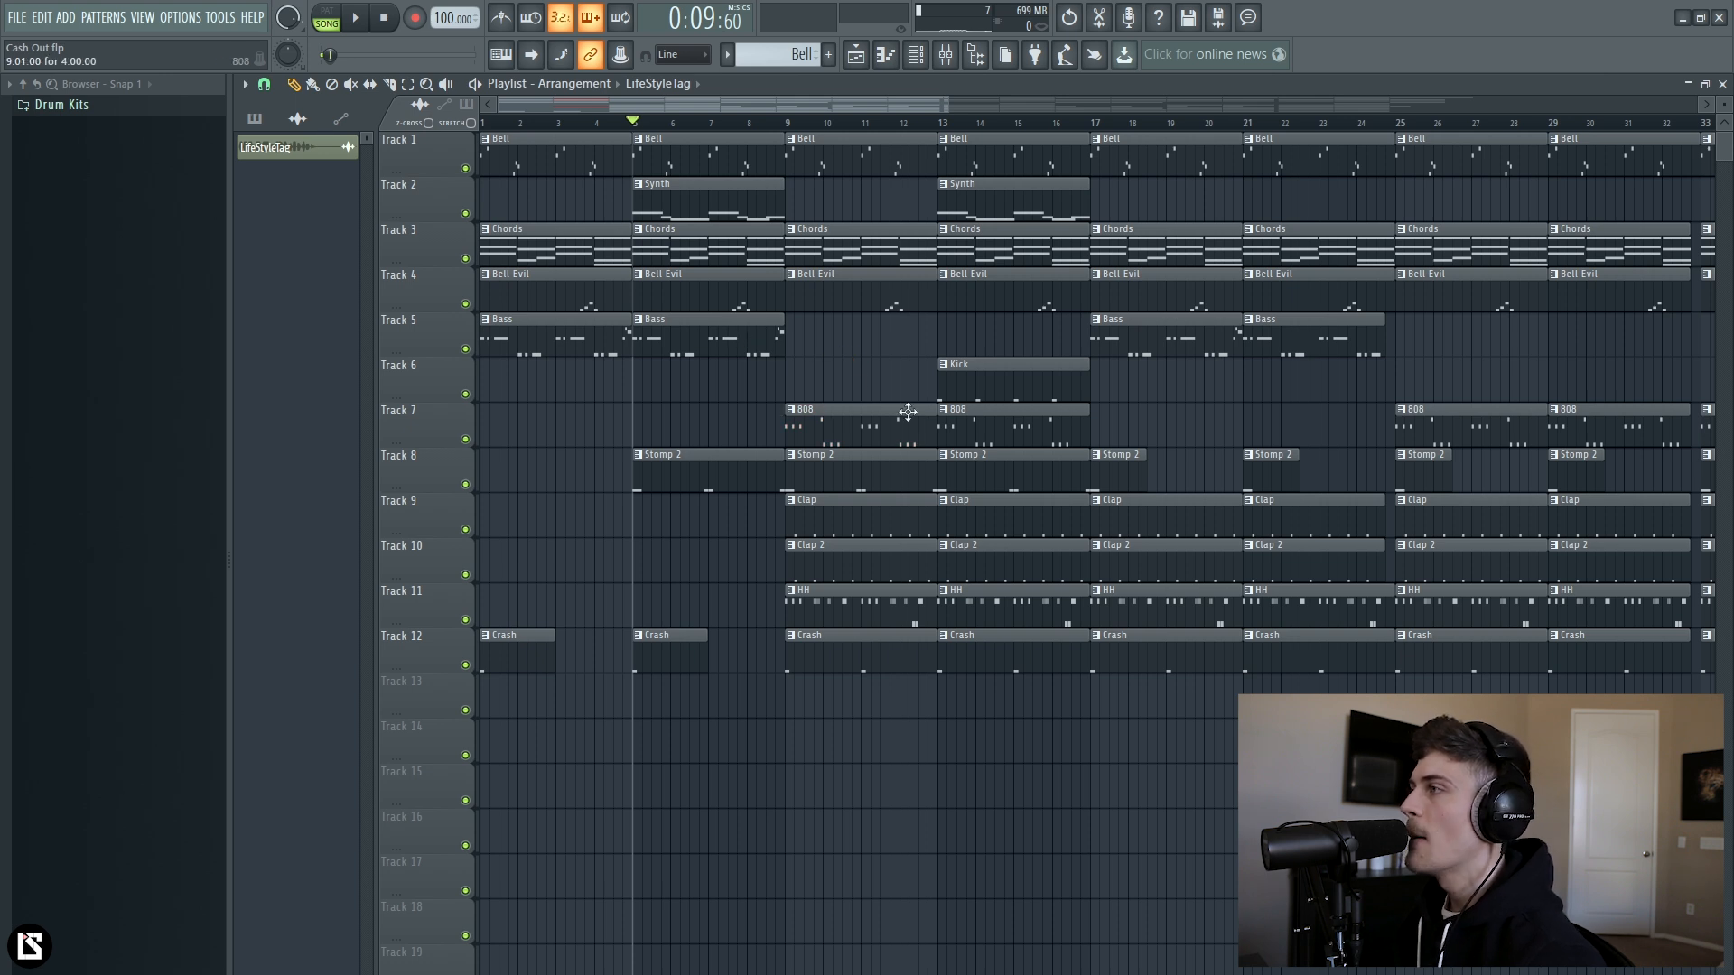
{"action": "left_click", "coordinate": [986, 376]}
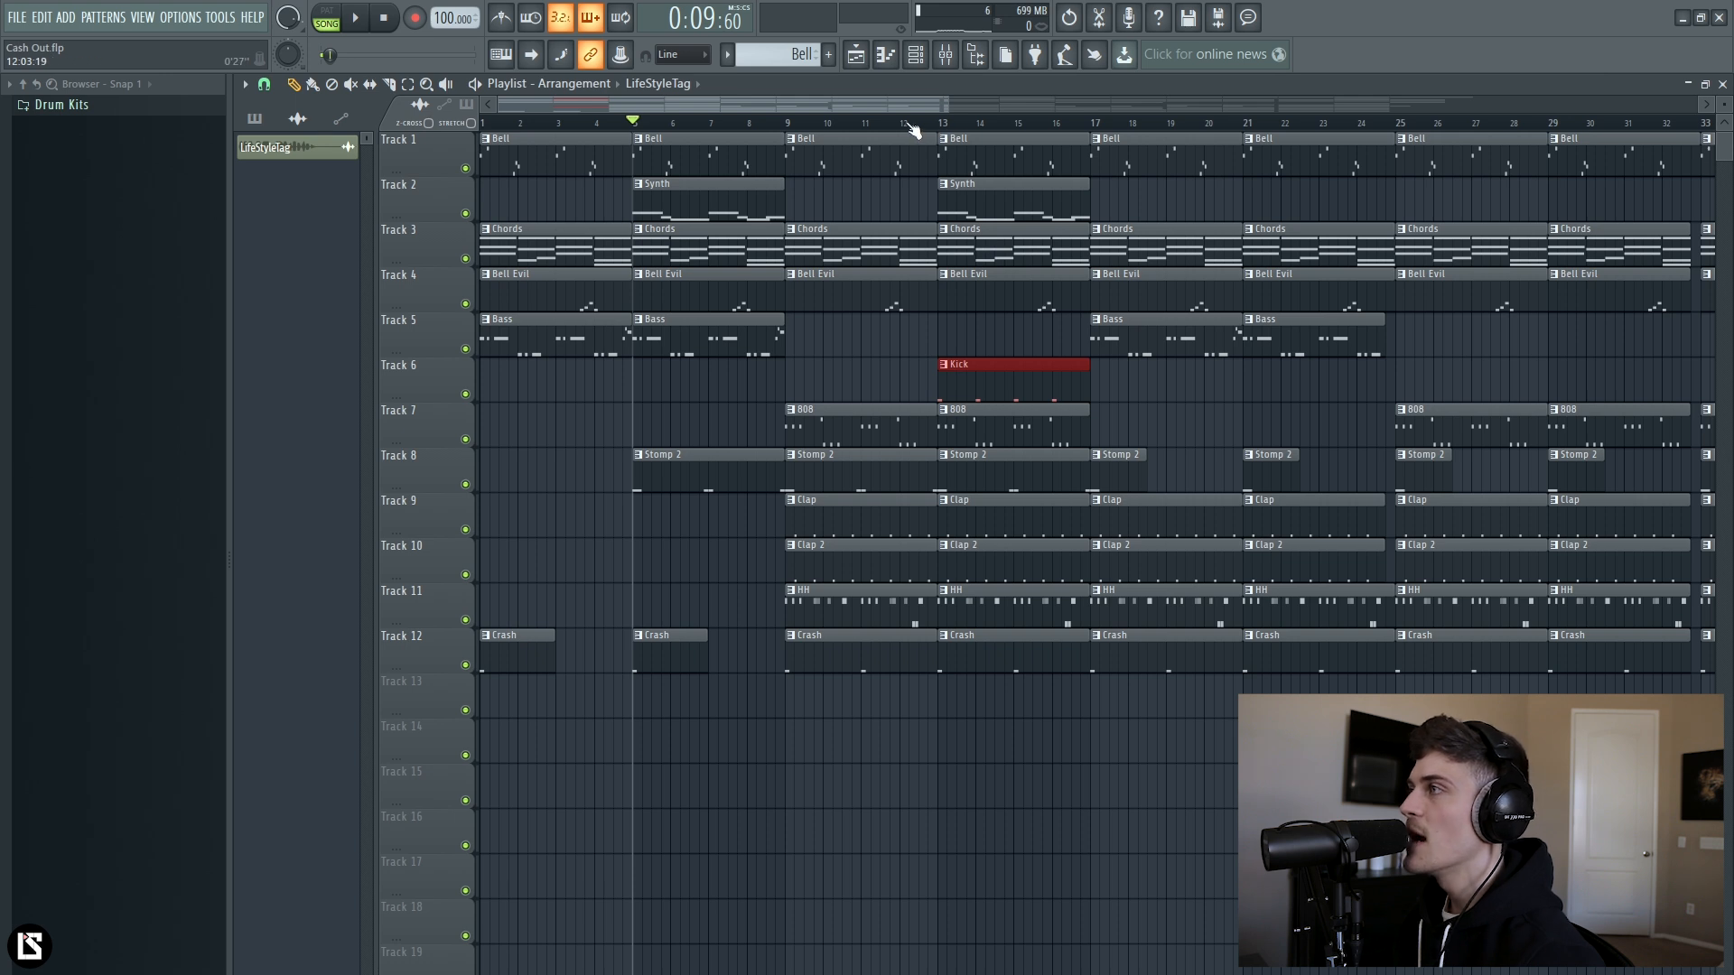
{"action": "scroll", "coordinate": [912, 131], "scroll_direction": "down", "scroll_amount": 1}
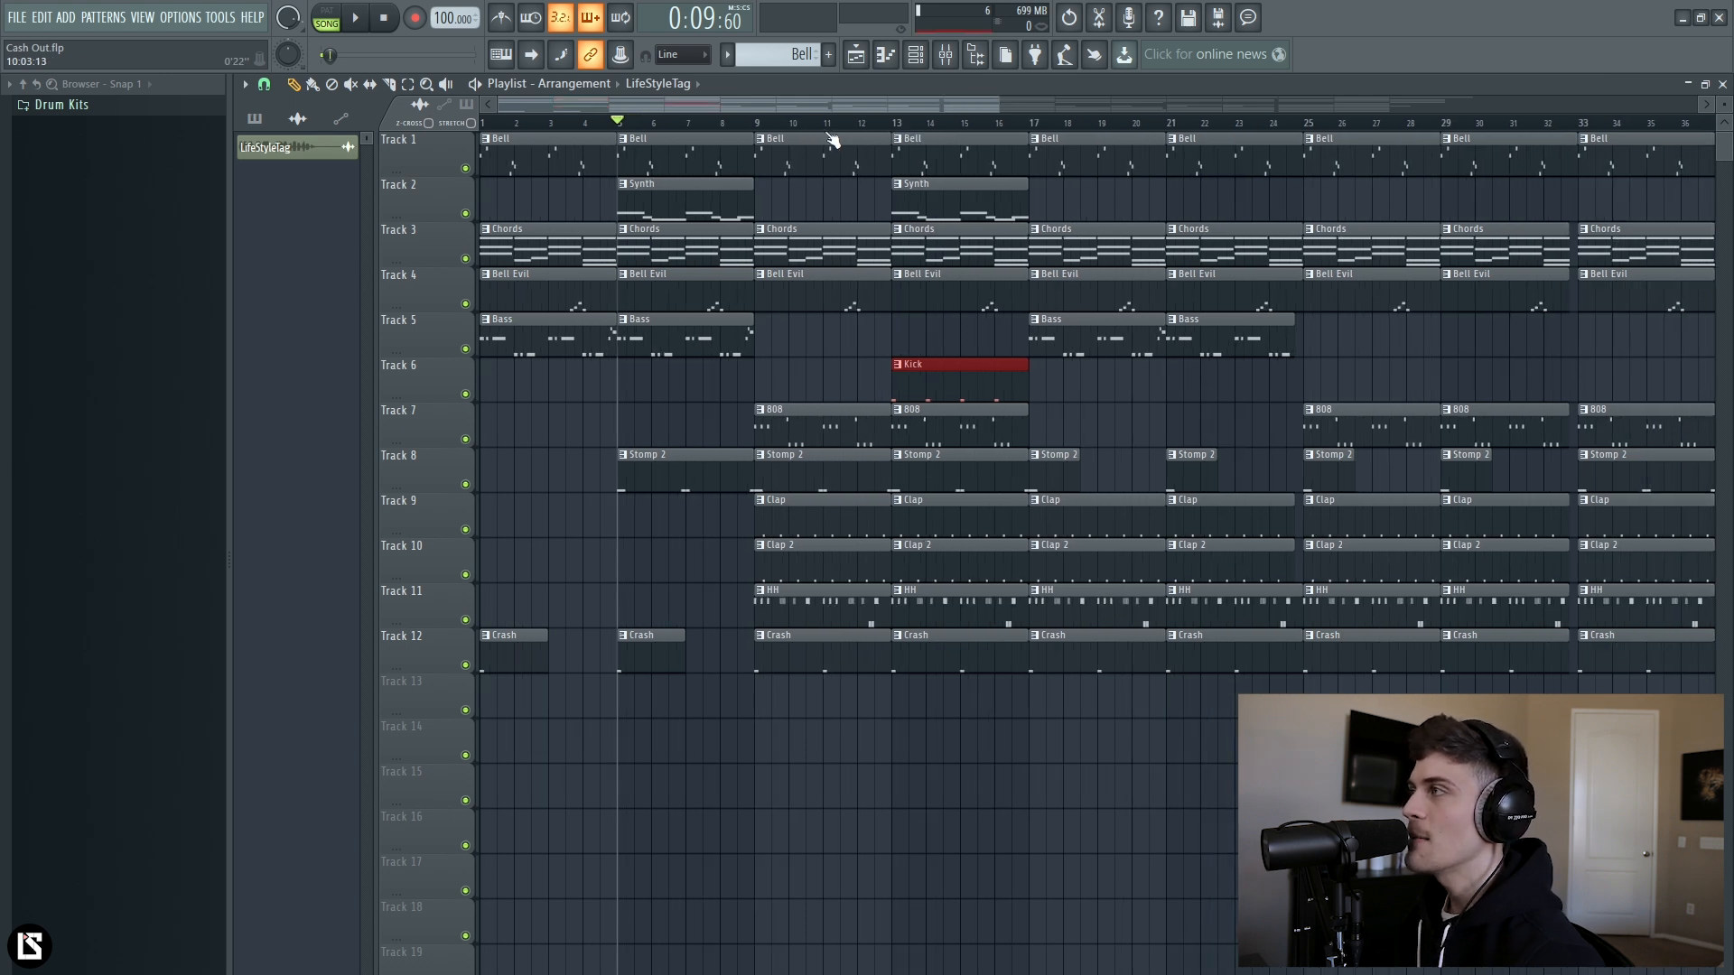
{"action": "scroll", "coordinate": [894, 127], "scroll_direction": "down", "scroll_amount": 1}
Examine the clips in bars 17 to 36, focusing on the Bass clips and the 808 entry at bar 25.
{"action": "left_click_drag", "start_coordinate": [961, 152], "coordinate": [1425, 764]}
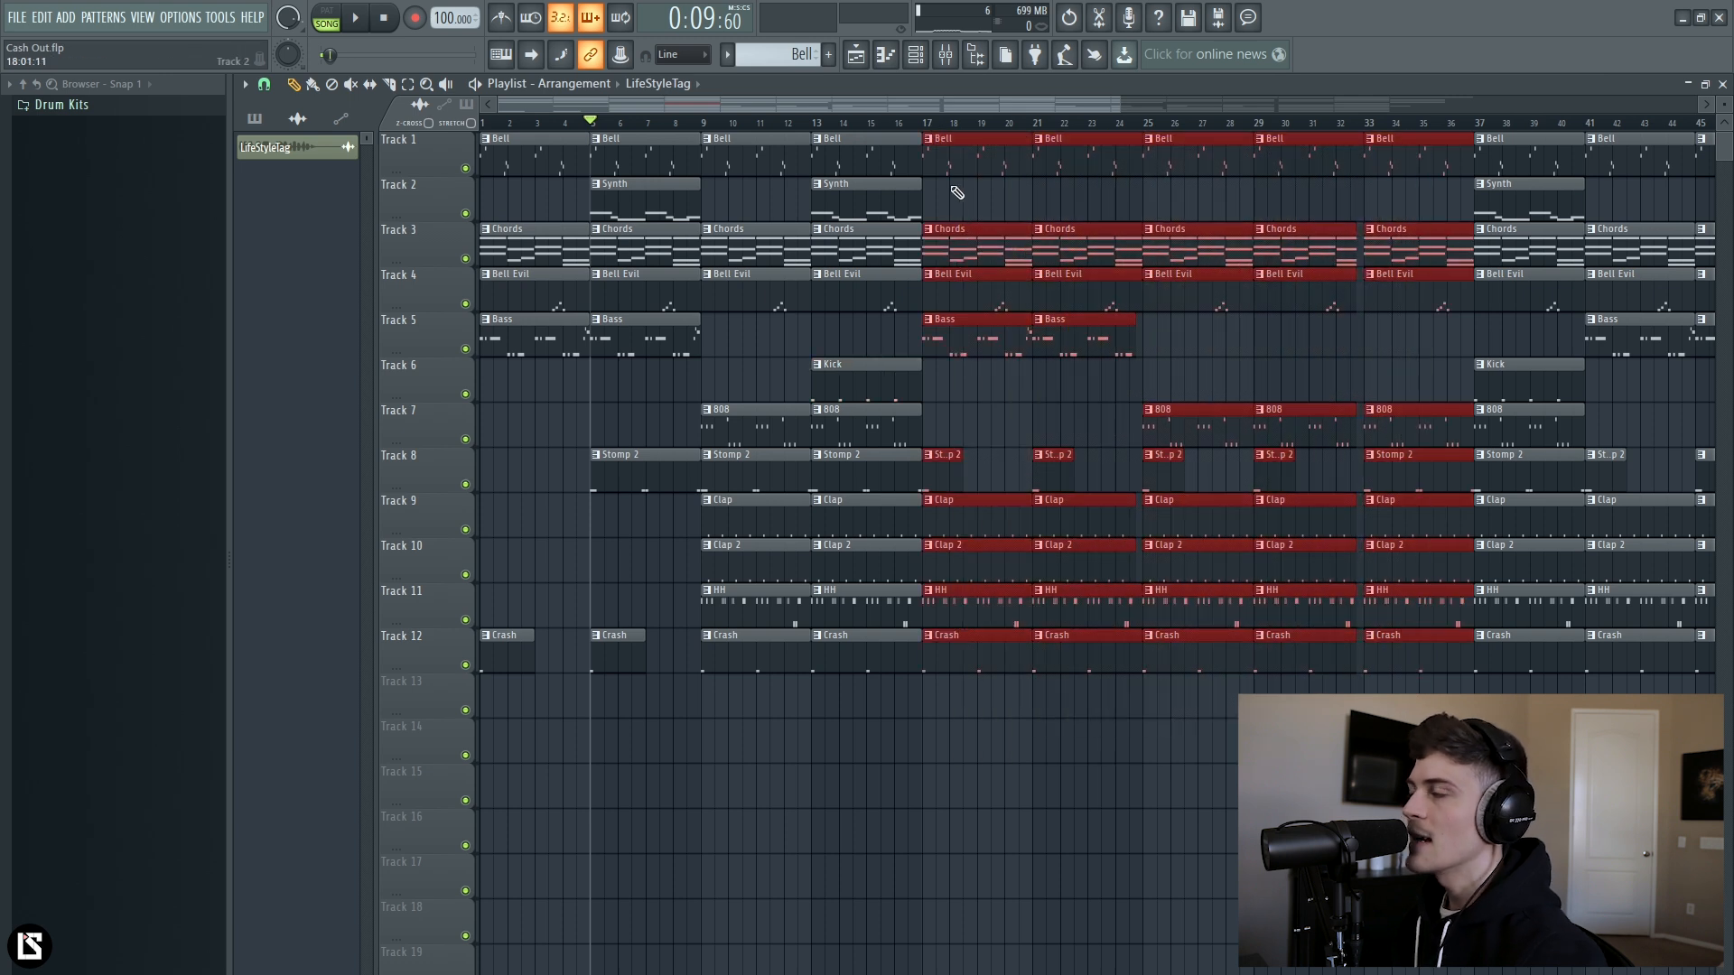
{"action": "left_click", "coordinate": [976, 414], "text": "ctrl"}
{"action": "left_click_drag", "start_coordinate": [961, 348], "coordinate": [1093, 353]}
{"action": "left_click", "coordinate": [1103, 383], "text": "ctrl"}
{"action": "left_click", "coordinate": [1156, 124]}
{"action": "left_click_drag", "start_coordinate": [1180, 372], "coordinate": [1219, 432]}
{"action": "left_click", "coordinate": [1193, 378], "text": "ctrl"}
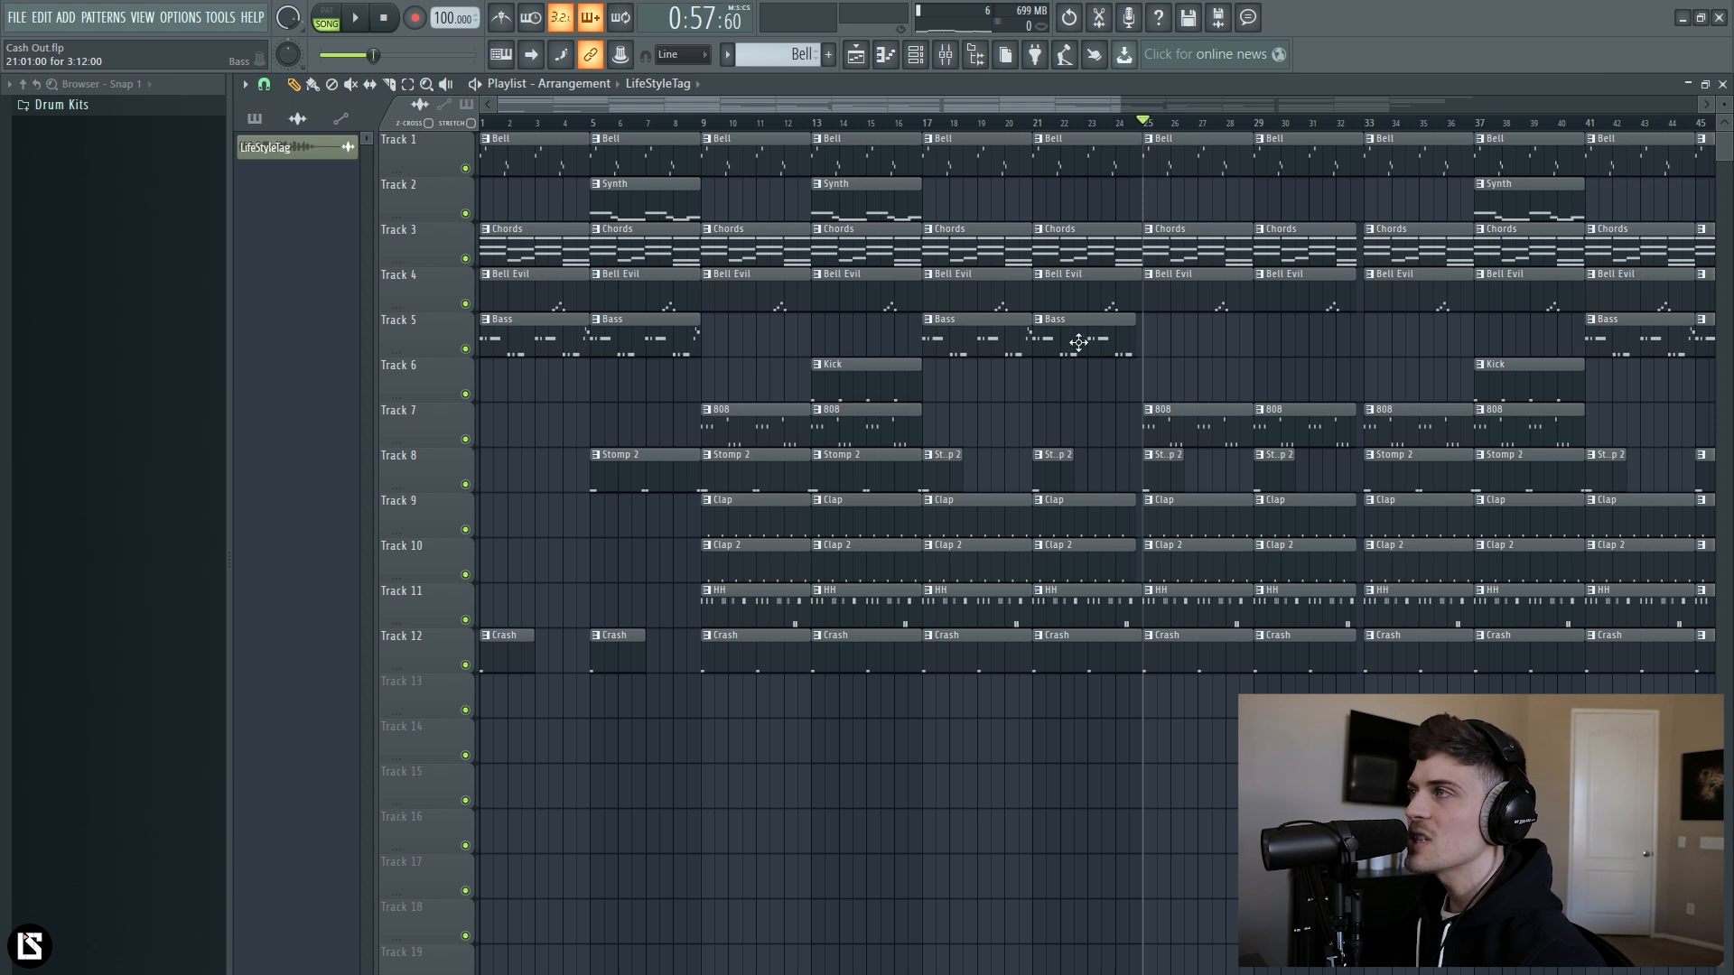
Return the playhead to the start of the song and inspect the Bell channel's instrument preset.
{"action": "left_click", "coordinate": [484, 123]}
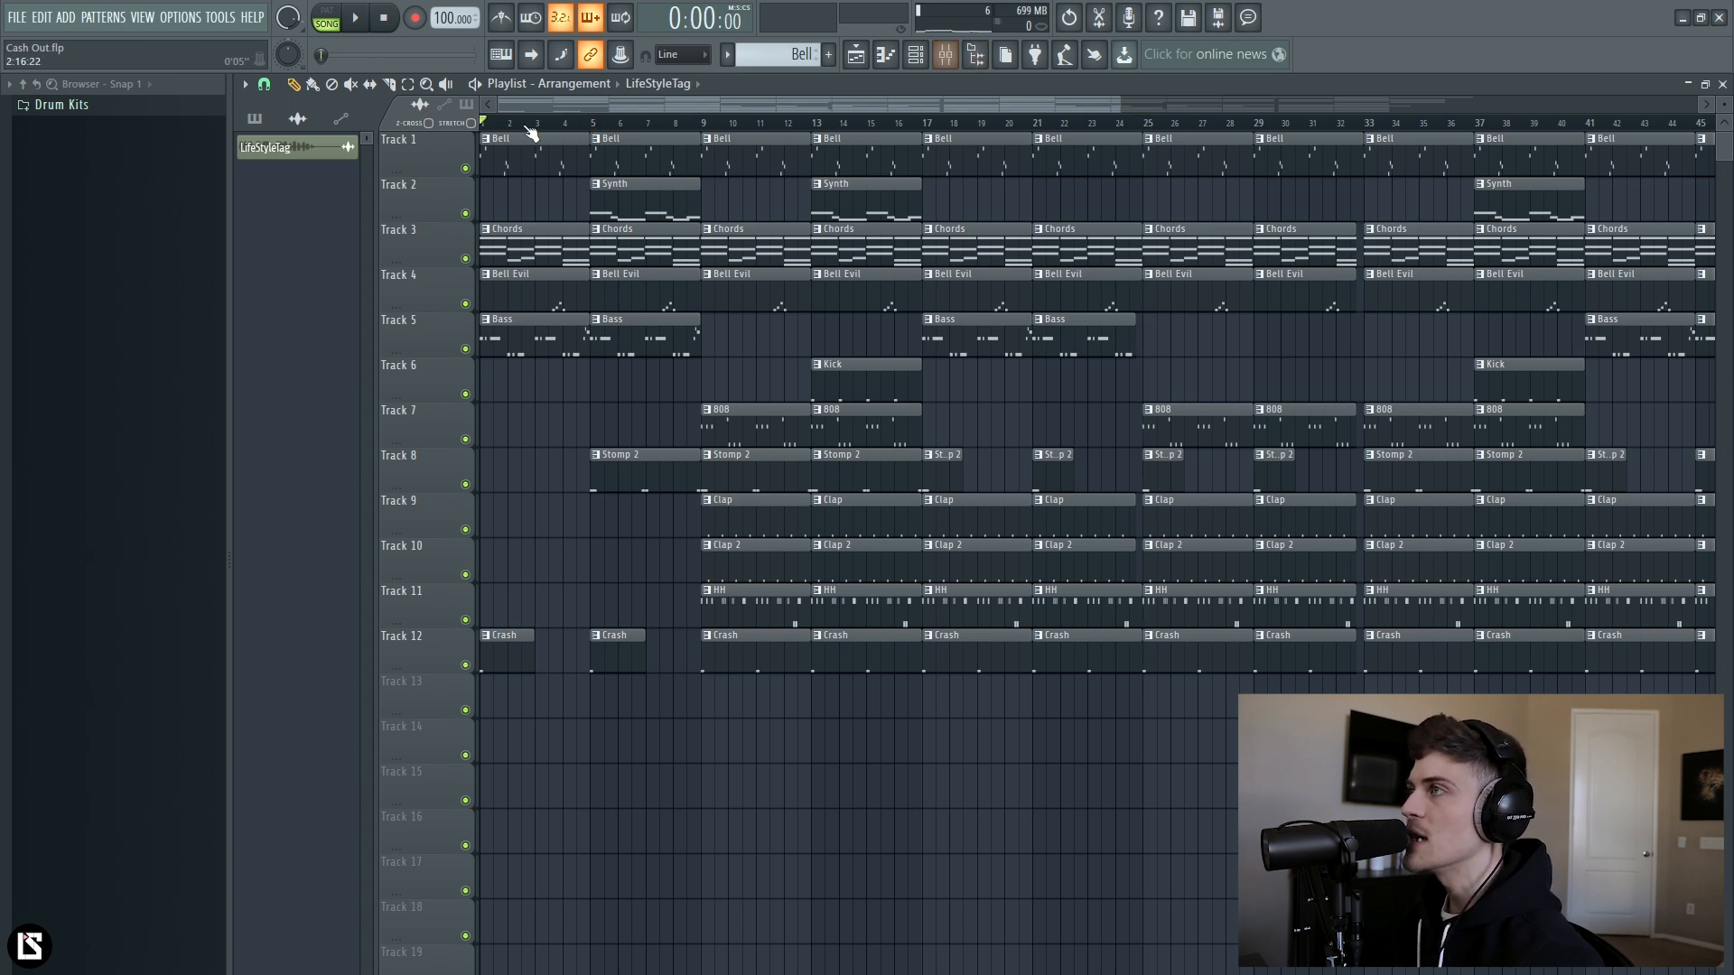
{"action": "scroll", "coordinate": [569, 115], "scroll_direction": "up", "scroll_amount": 2}
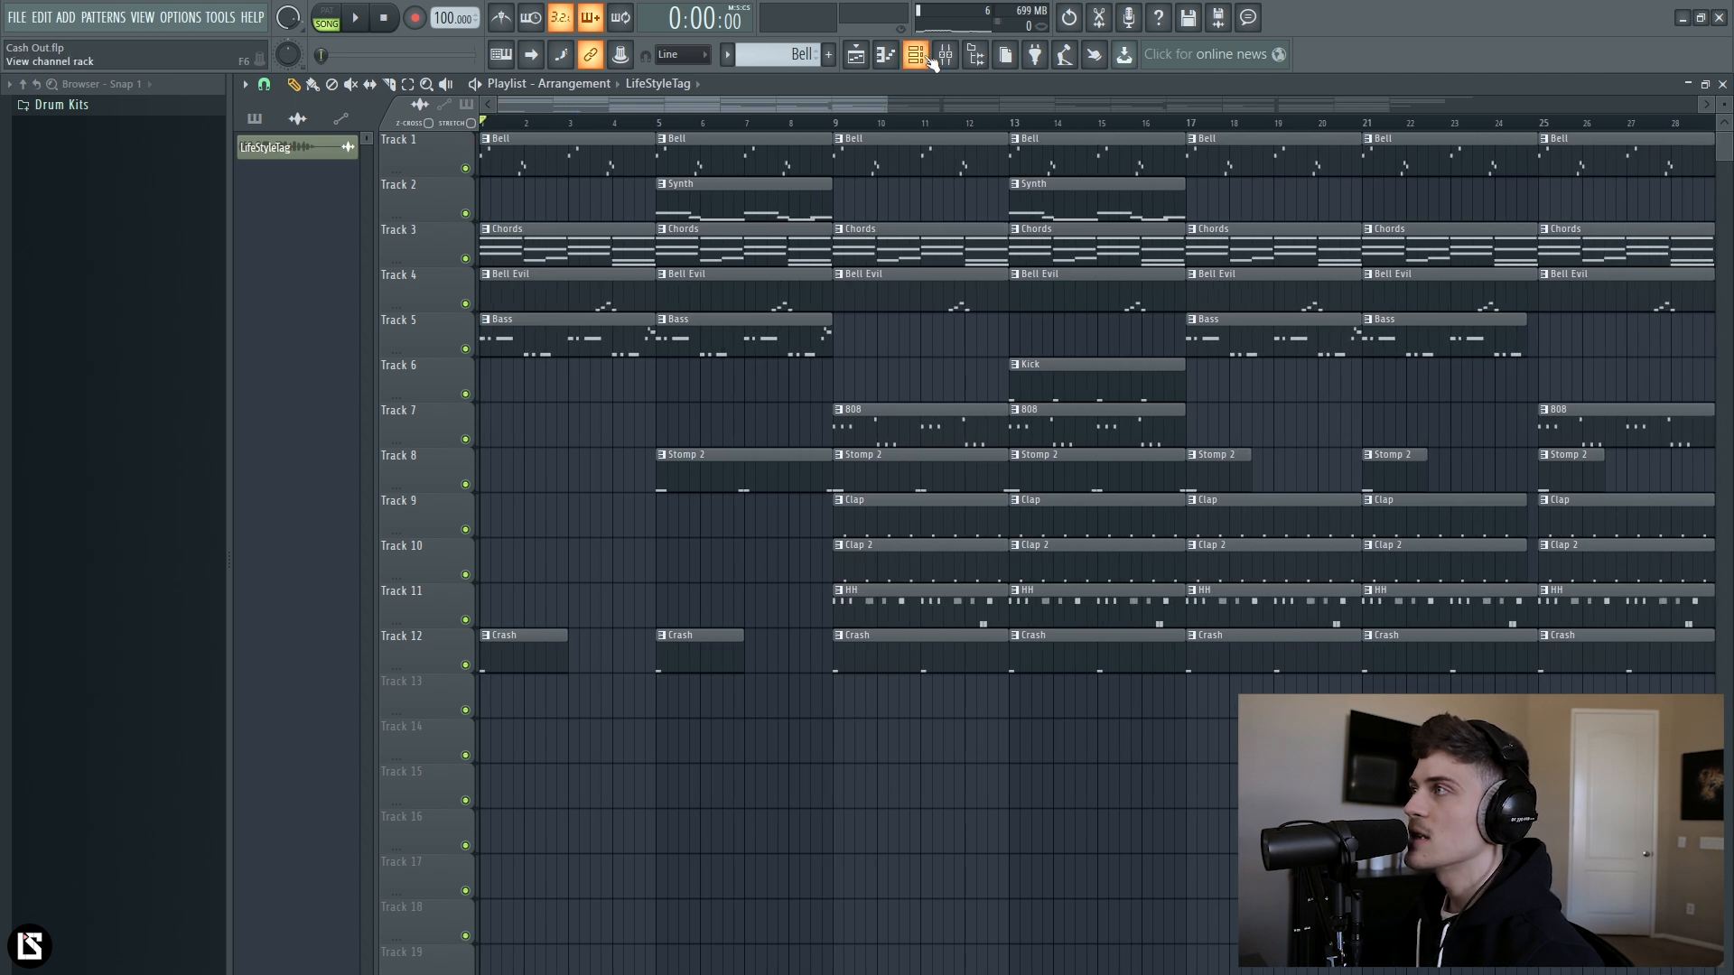
{"action": "left_click", "coordinate": [915, 54]}
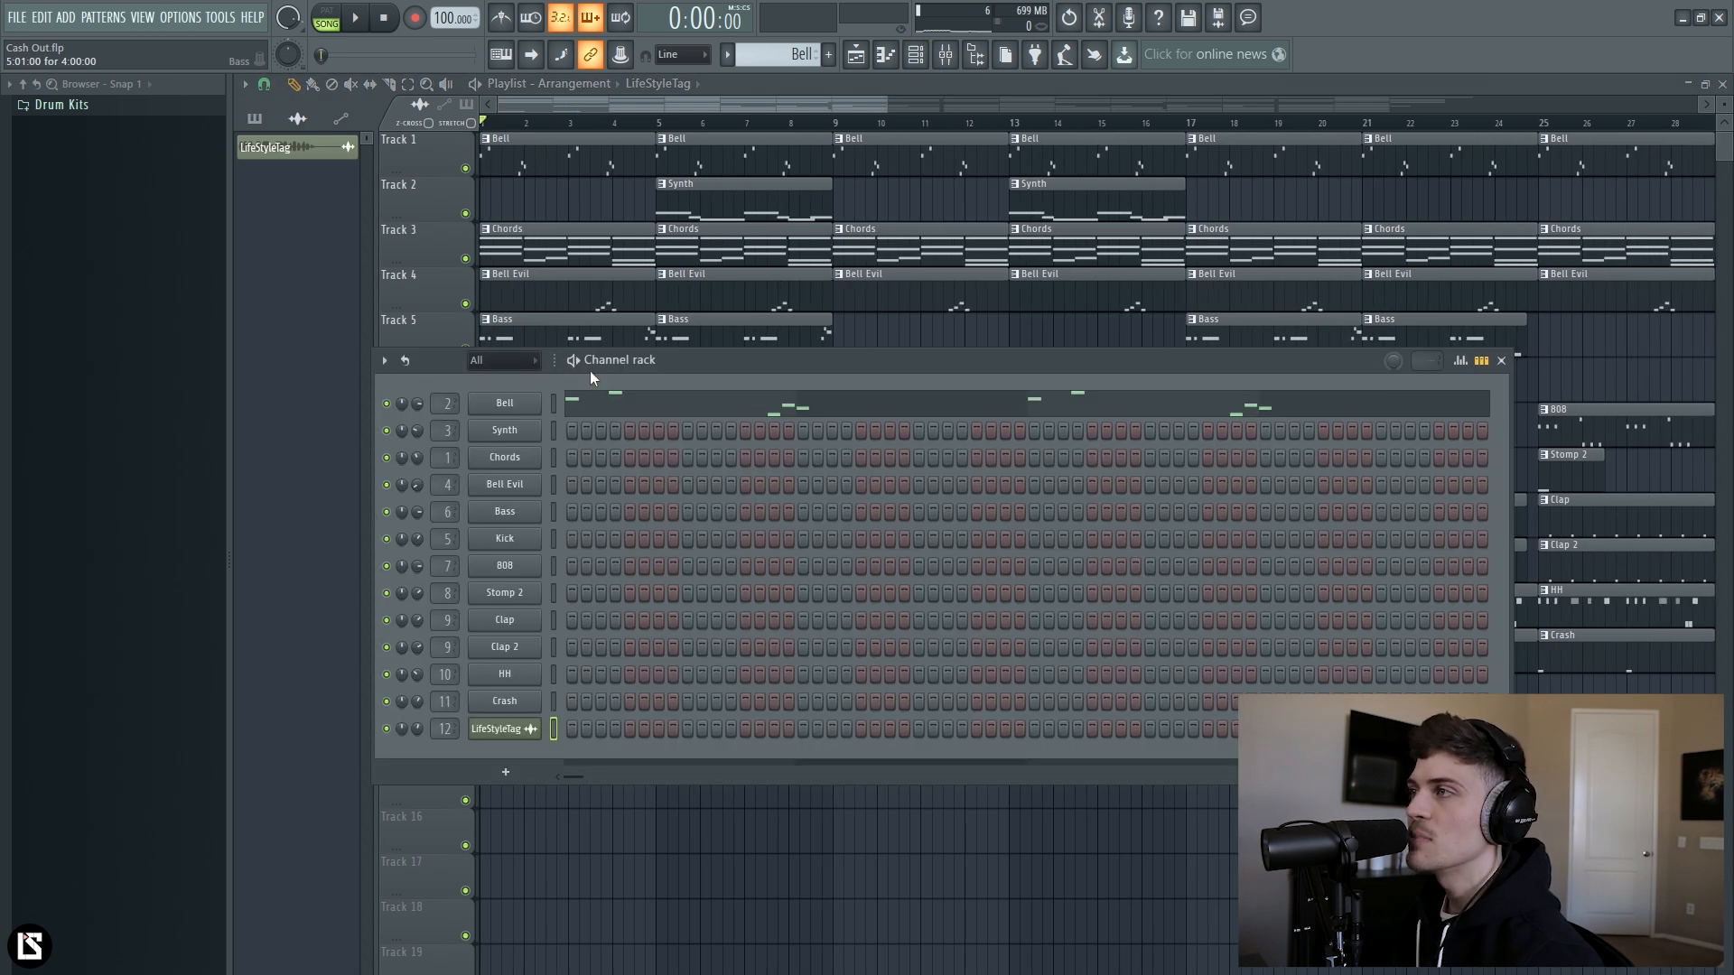
{"action": "left_click", "coordinate": [530, 412]}
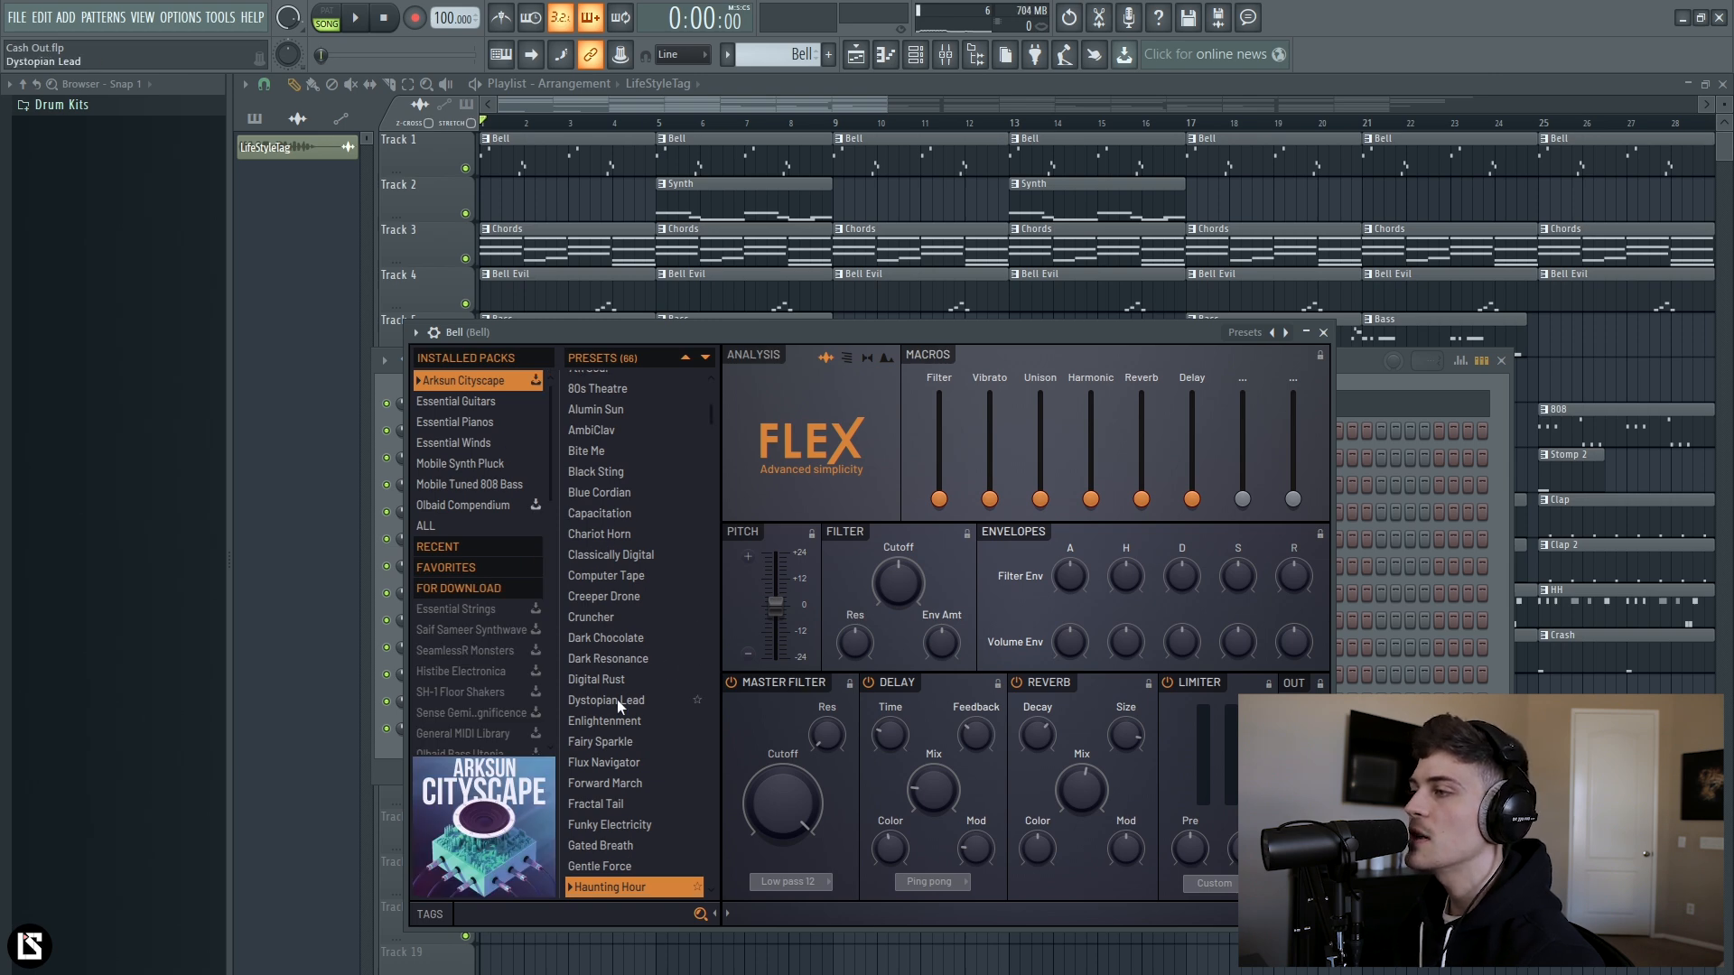
{"action": "left_click", "coordinate": [1323, 332]}
Show the Bell pattern in the piano roll and highlight the A# Minor Natural (Aeolian) scale.
{"action": "left_click", "coordinate": [326, 16]}
{"action": "left_click", "coordinate": [631, 417]}
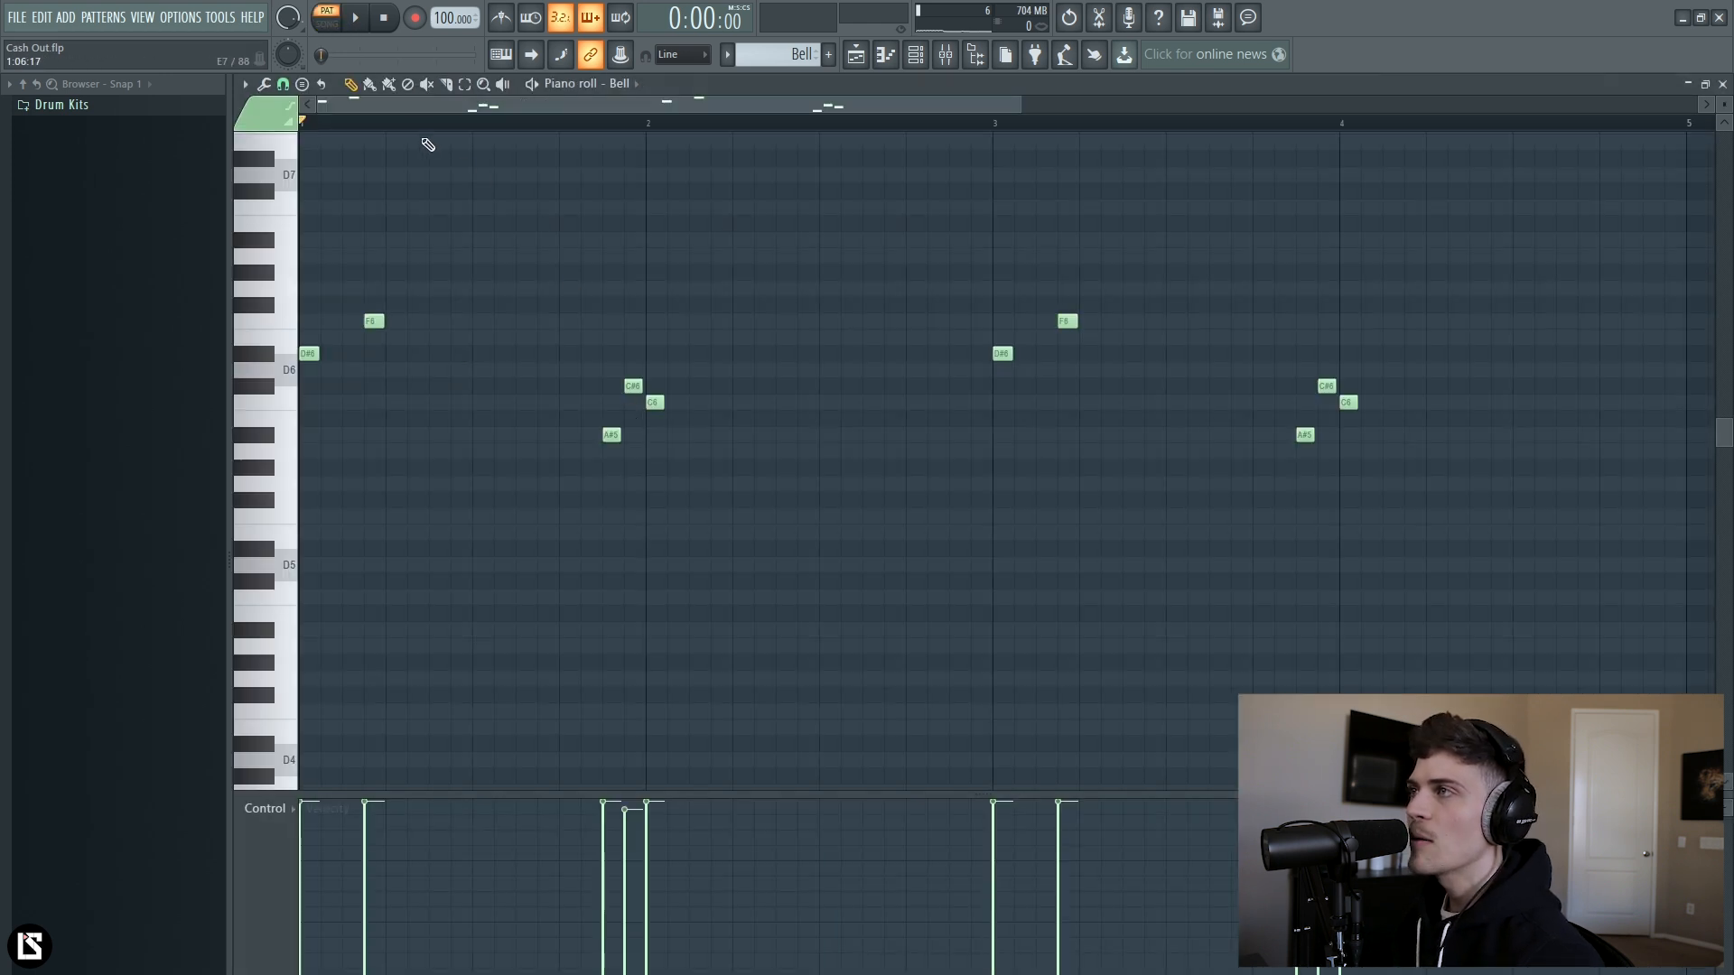
{"action": "scroll", "coordinate": [414, 136], "scroll_direction": "up", "scroll_amount": 4}
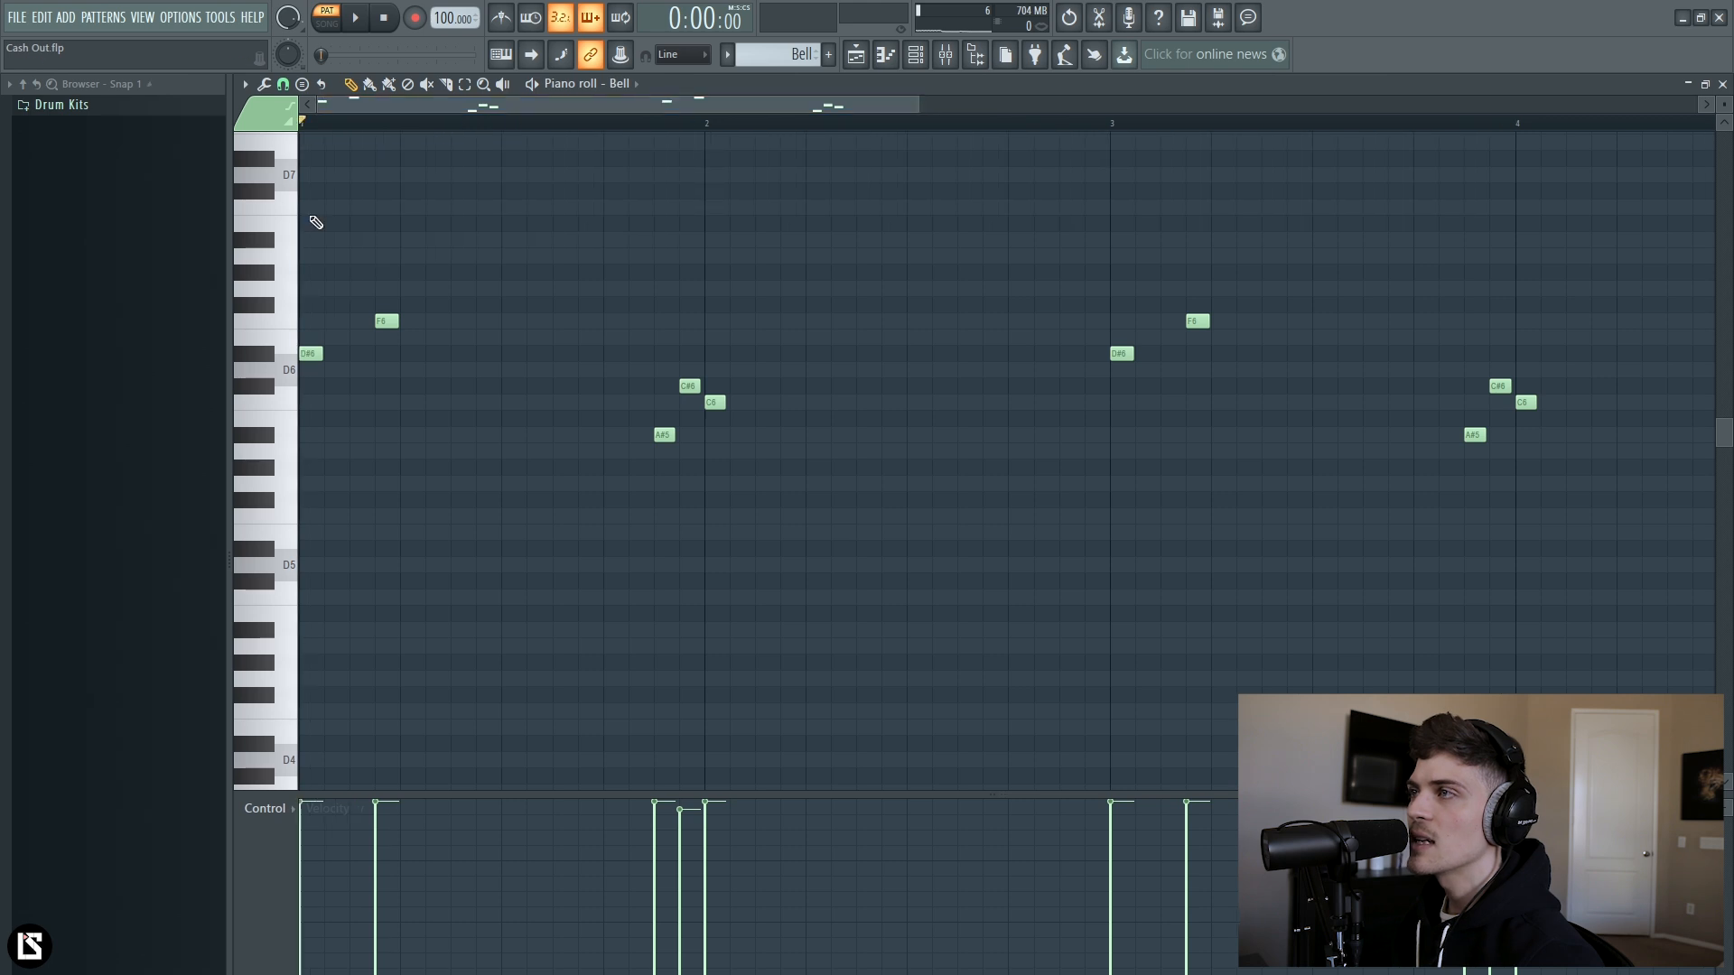
{"action": "scroll", "coordinate": [557, 288], "scroll_direction": "up", "scroll_amount": 2}
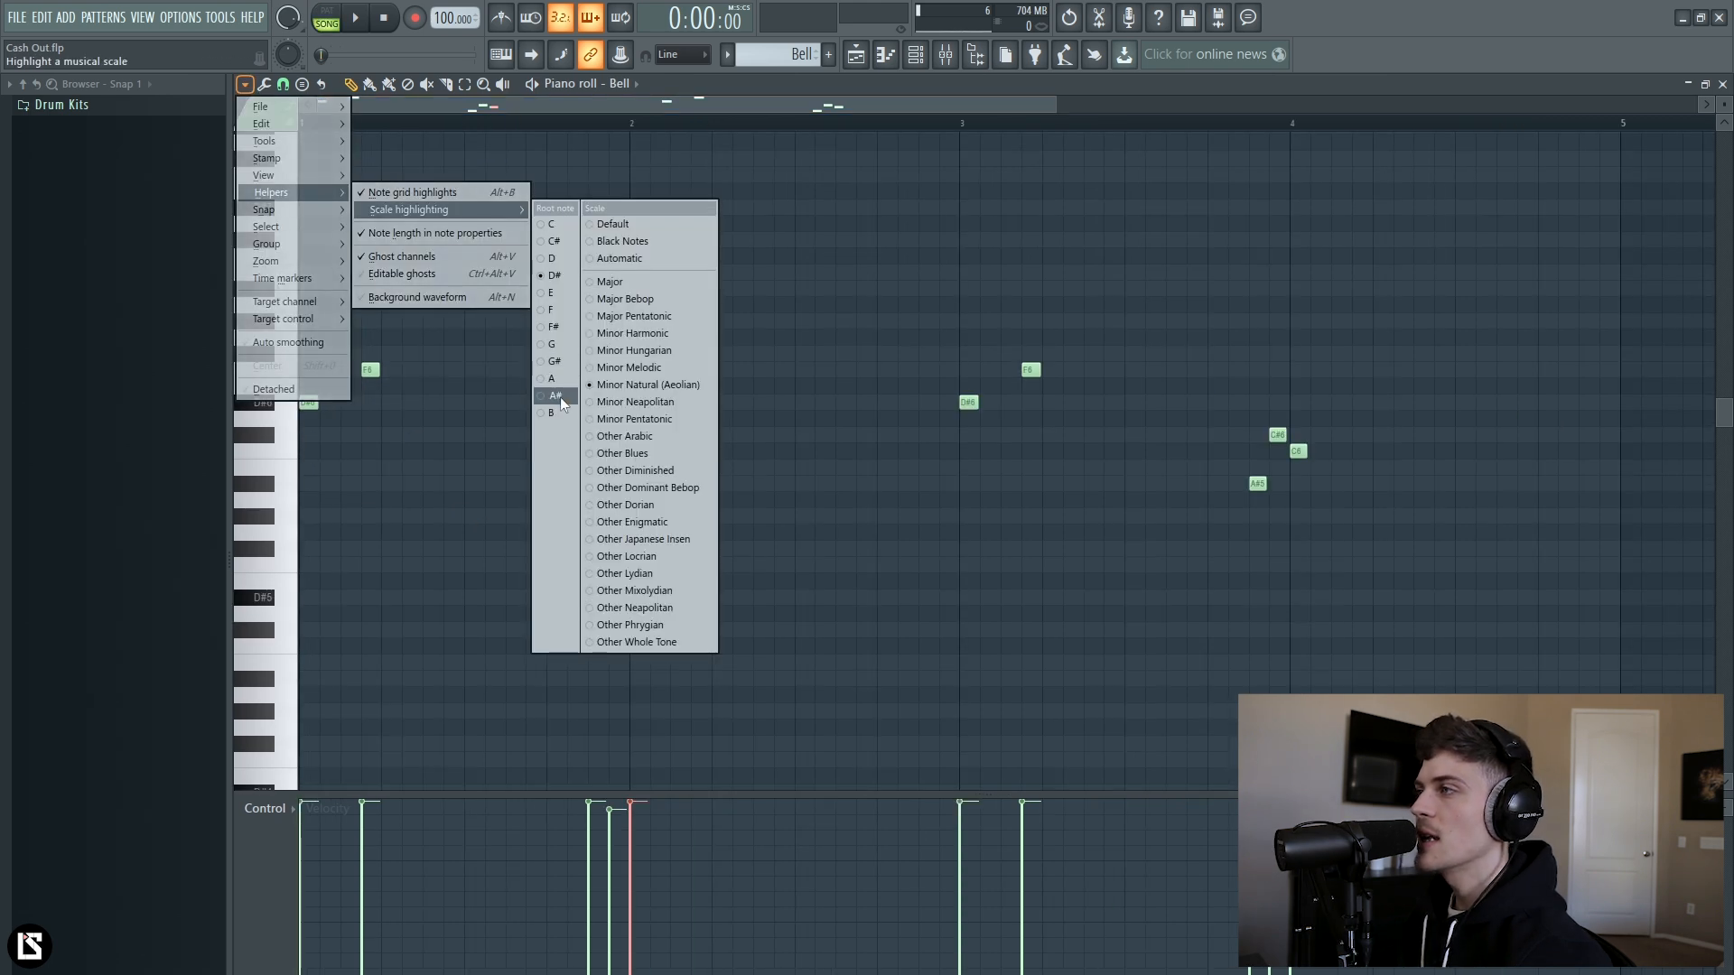
{"action": "left_click", "coordinate": [557, 398]}
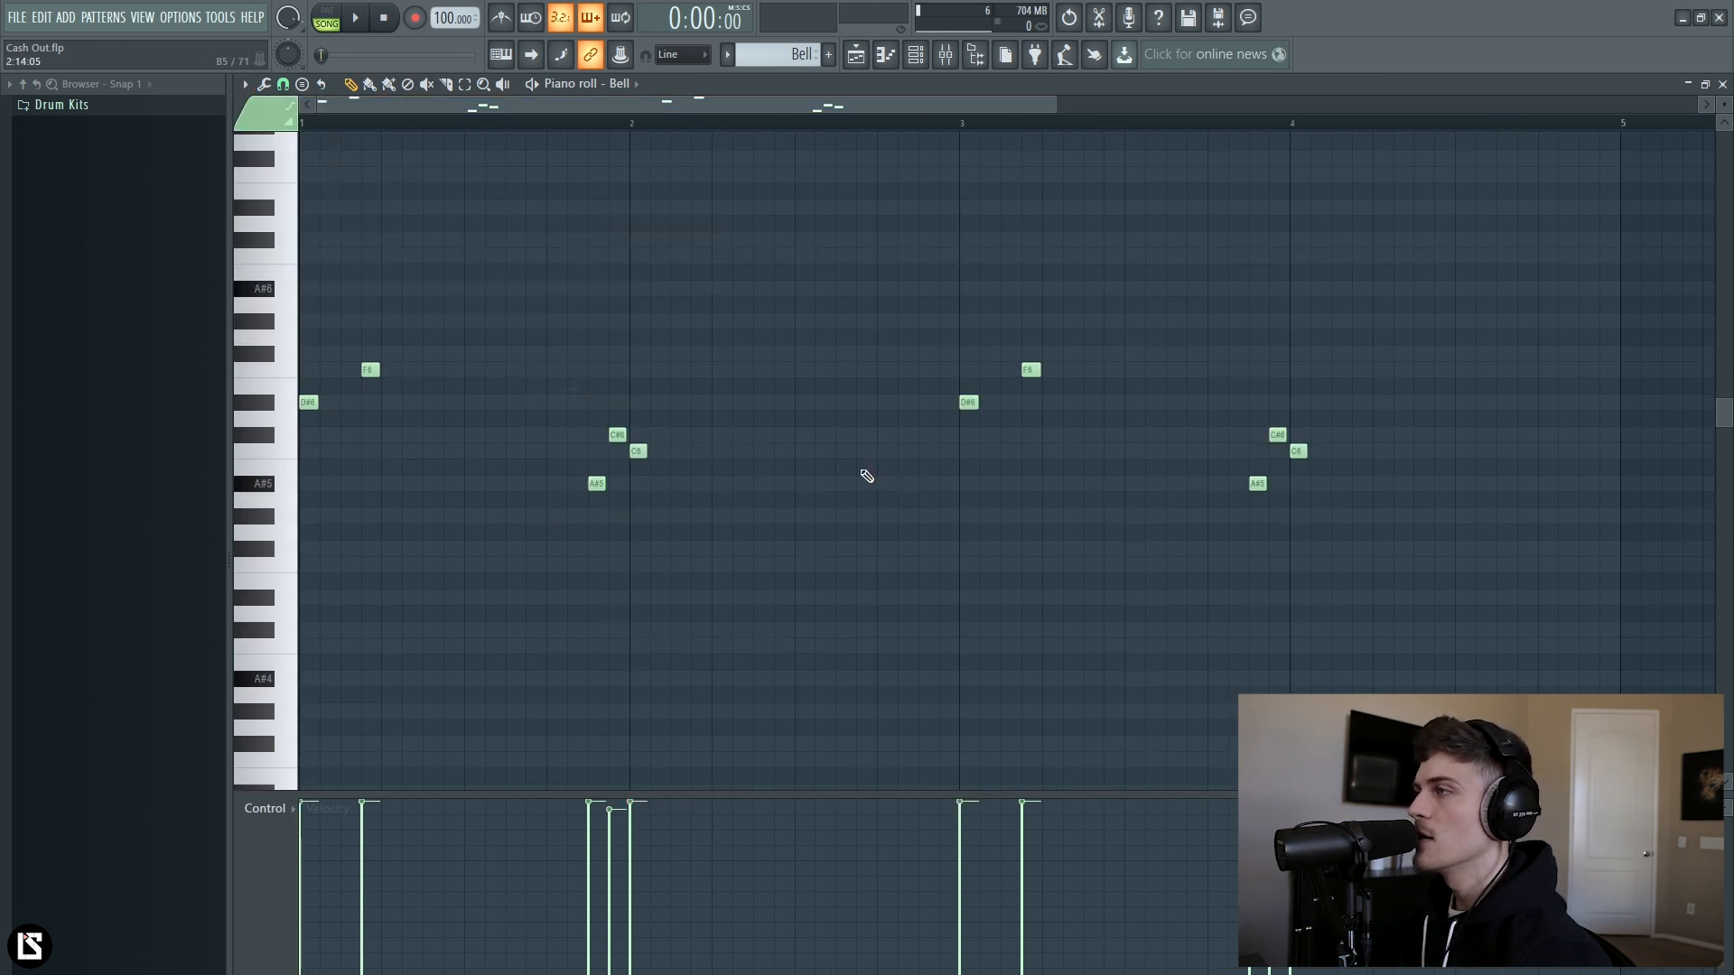
Try A#5, C6 and C#6 notes at the start of the Bell pattern and remove them.
{"action": "left_click", "coordinate": [681, 462], "text": "ctrl"}
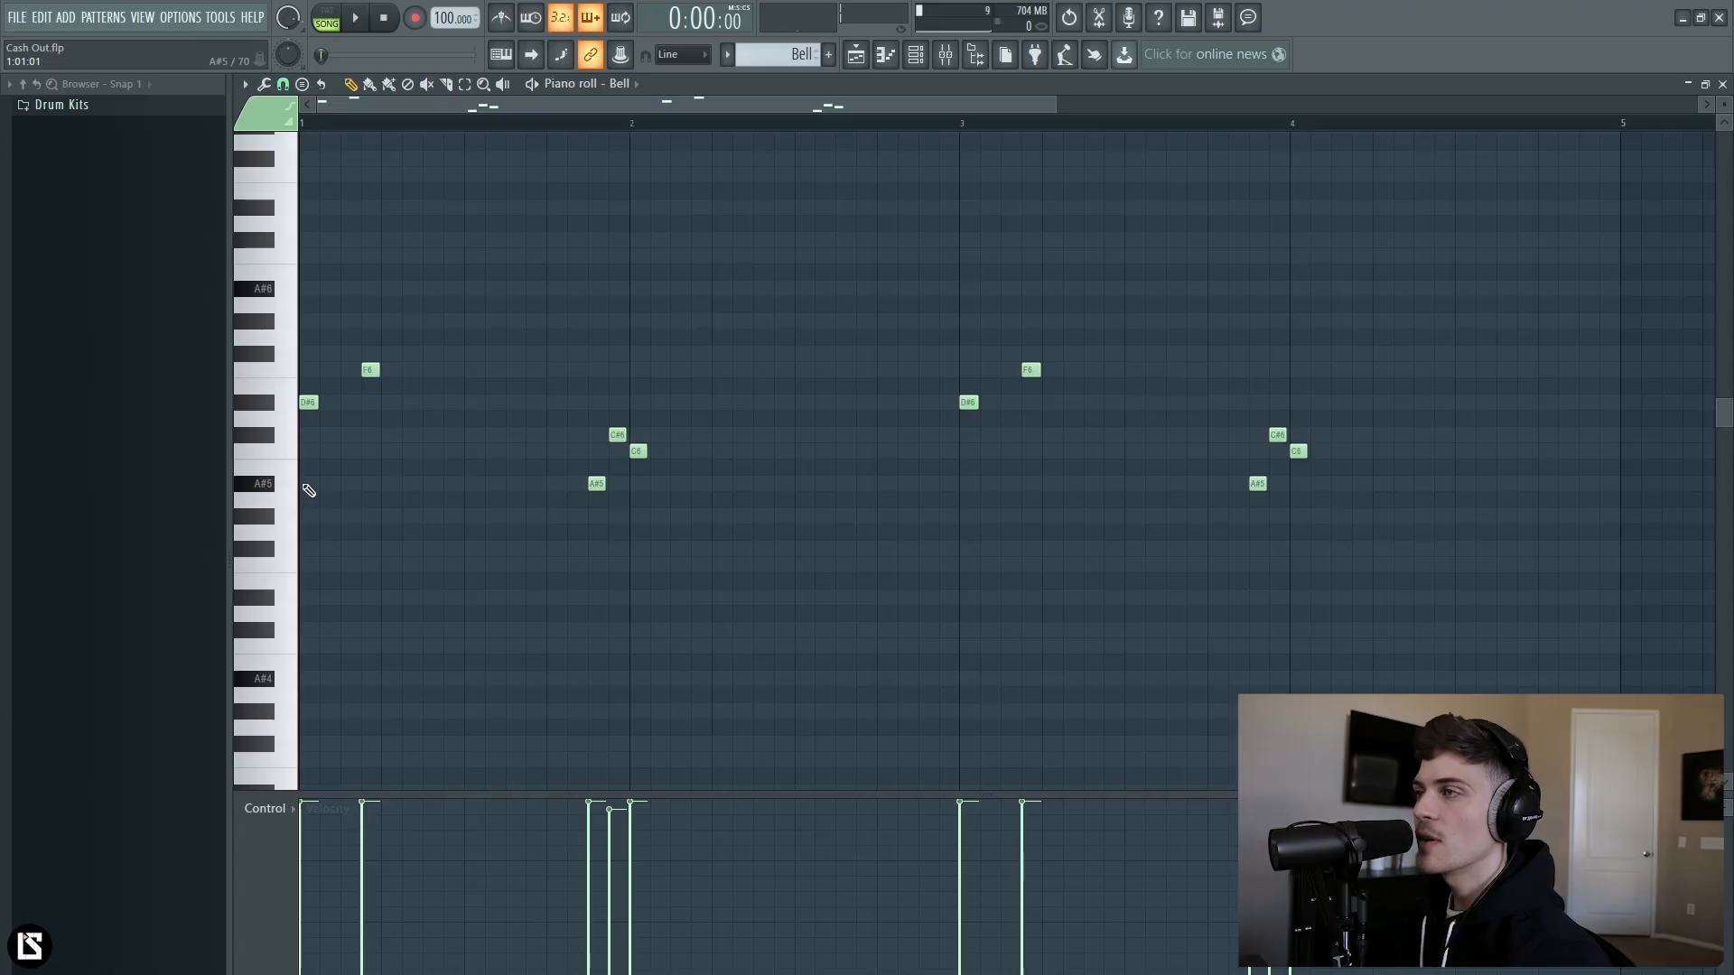
{"action": "left_click", "coordinate": [308, 486]}
{"action": "left_click", "coordinate": [310, 453]}
{"action": "left_click", "coordinate": [310, 437]}
{"action": "right_click", "coordinate": [314, 435]}
{"action": "right_click", "coordinate": [316, 451]}
{"action": "right_click", "coordinate": [315, 484]}
Examine the opening D#6 note and the note group around the start of bar 2 in the Bell melody.
{"action": "left_click_drag", "start_coordinate": [315, 383], "coordinate": [321, 440]}
{"action": "left_click", "coordinate": [412, 481], "text": "ctrl"}
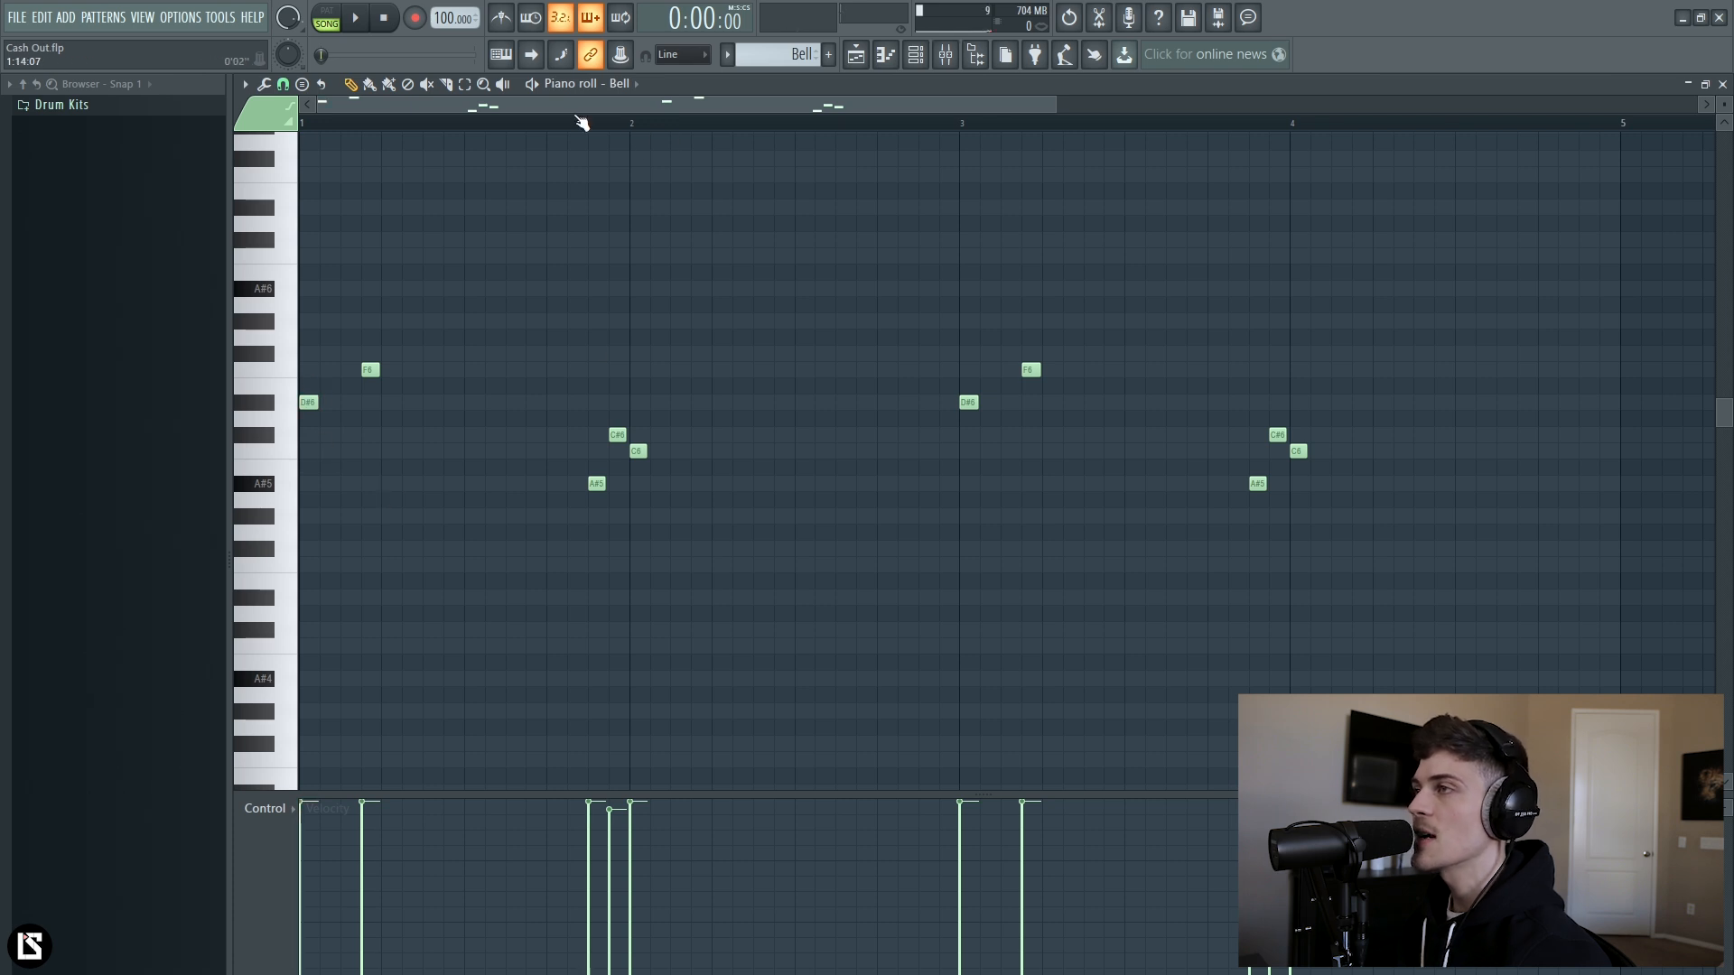
{"action": "scroll", "coordinate": [730, 449], "scroll_direction": "up", "scroll_amount": 1}
{"action": "left_click_drag", "start_coordinate": [595, 408], "coordinate": [665, 477]}
{"action": "left_click", "coordinate": [683, 508], "text": "ctrl"}
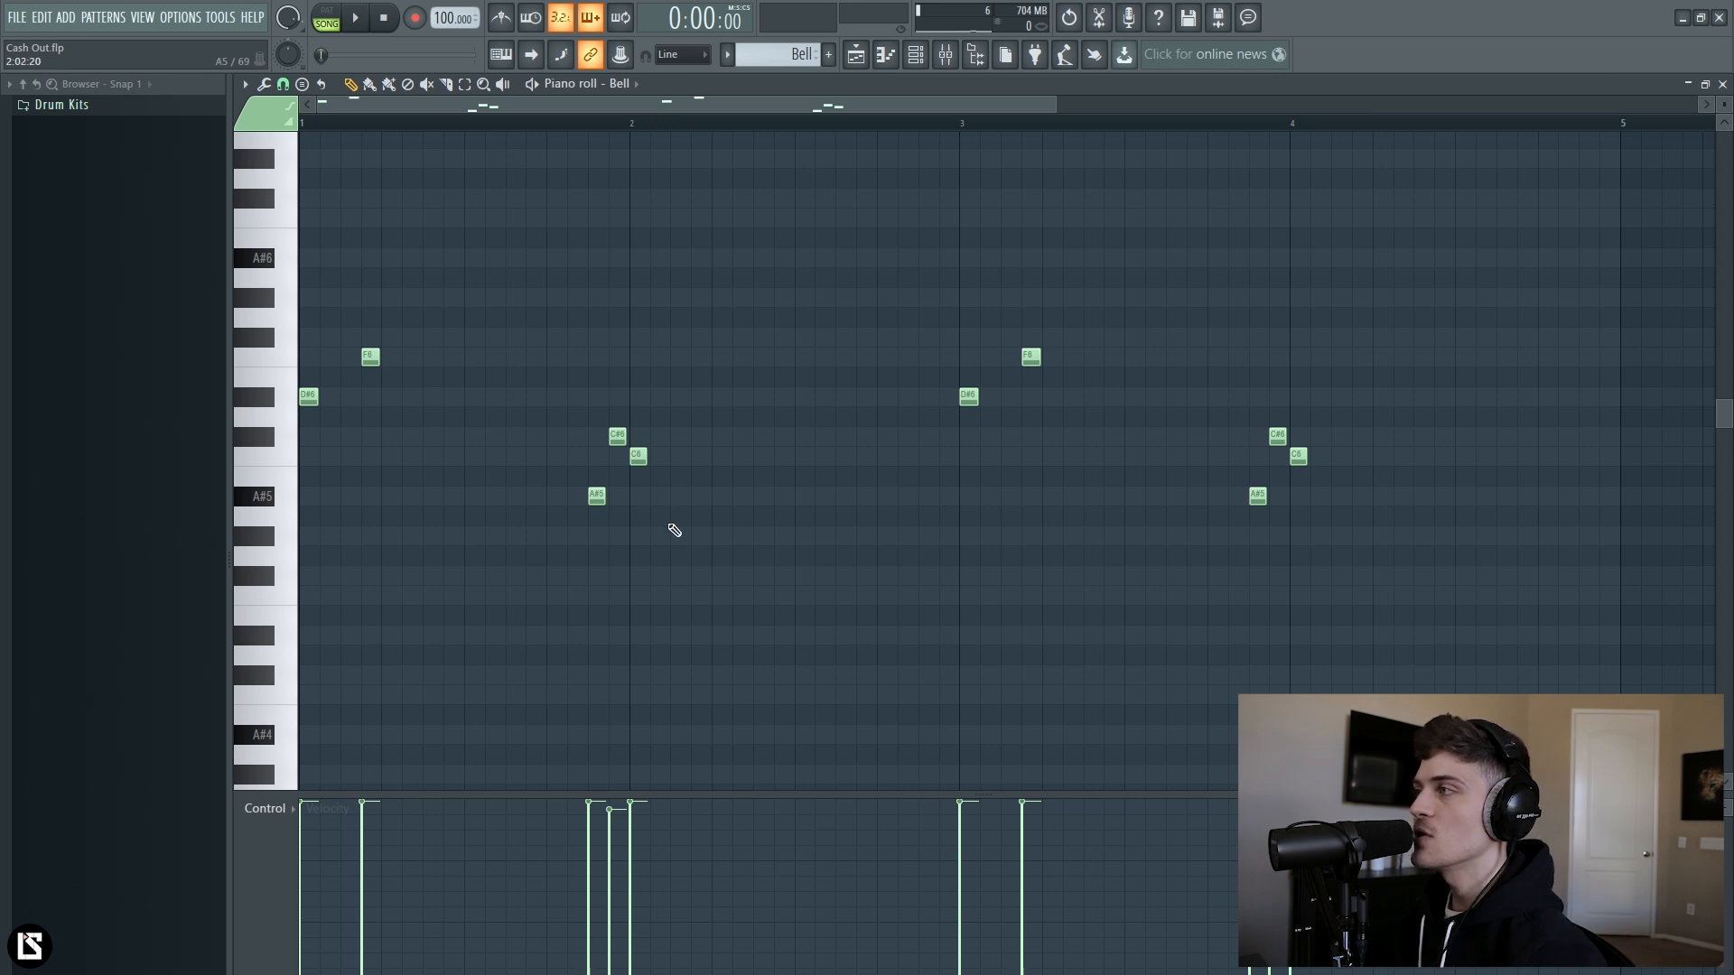
{"action": "left_click_drag", "start_coordinate": [318, 423], "coordinate": [303, 377]}
{"action": "left_click", "coordinate": [376, 474], "text": "ctrl"}
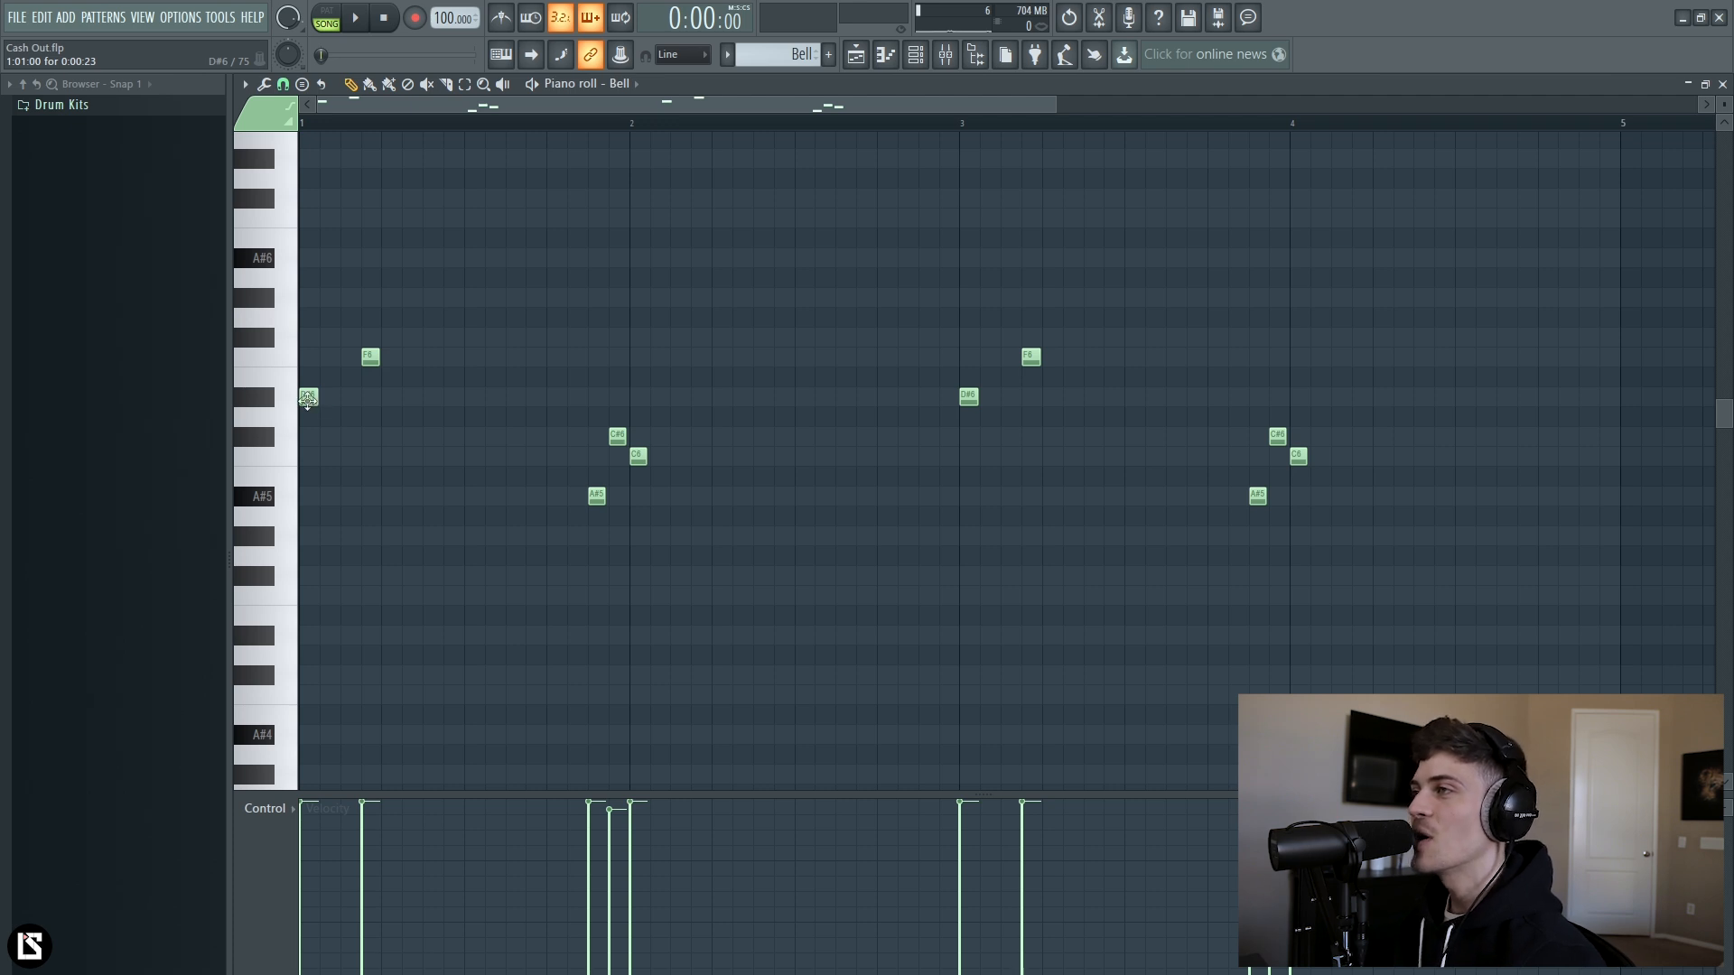
Try extra notes beside the Bell melody in bars 1 and 2, remove them, and clear the note selection.
{"action": "left_click", "coordinate": [350, 378]}
{"action": "right_click", "coordinate": [351, 381]}
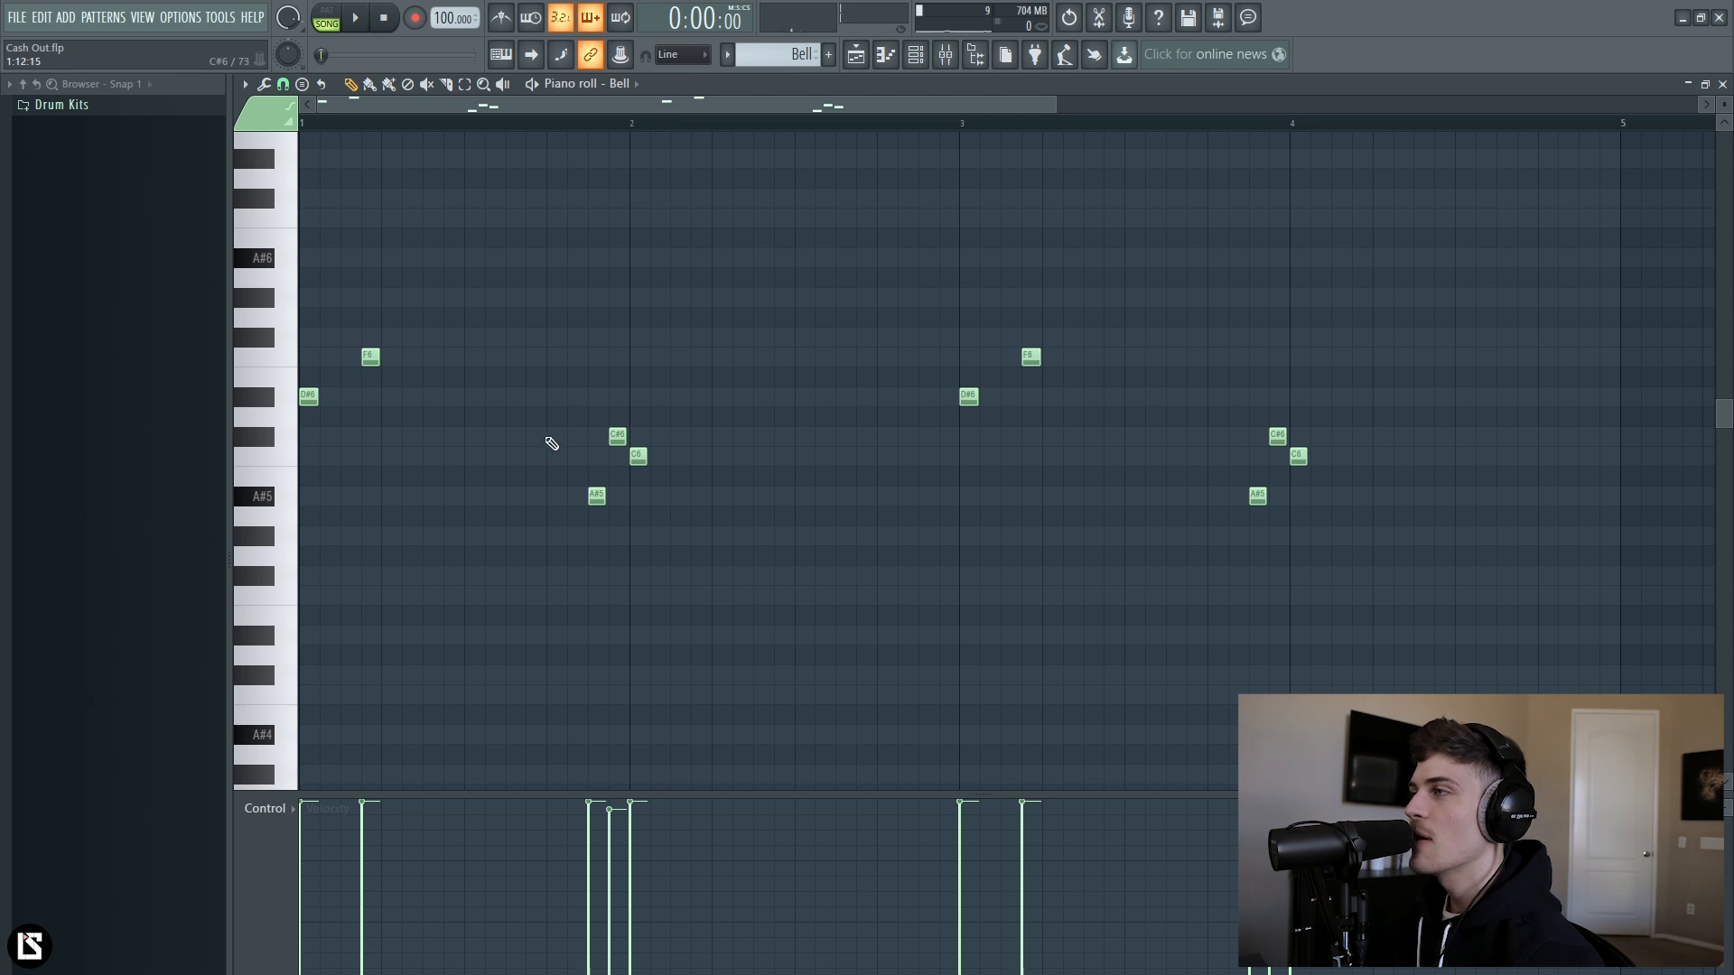
{"action": "left_click_drag", "start_coordinate": [607, 407], "coordinate": [660, 466]}
{"action": "left_click", "coordinate": [789, 446]}
{"action": "left_click", "coordinate": [801, 359]}
{"action": "left_click", "coordinate": [819, 341]}
{"action": "right_click", "coordinate": [824, 336]}
{"action": "right_click", "coordinate": [805, 358]}
{"action": "left_click", "coordinate": [308, 397]}
{"action": "left_click", "coordinate": [453, 362], "text": "ctrl"}
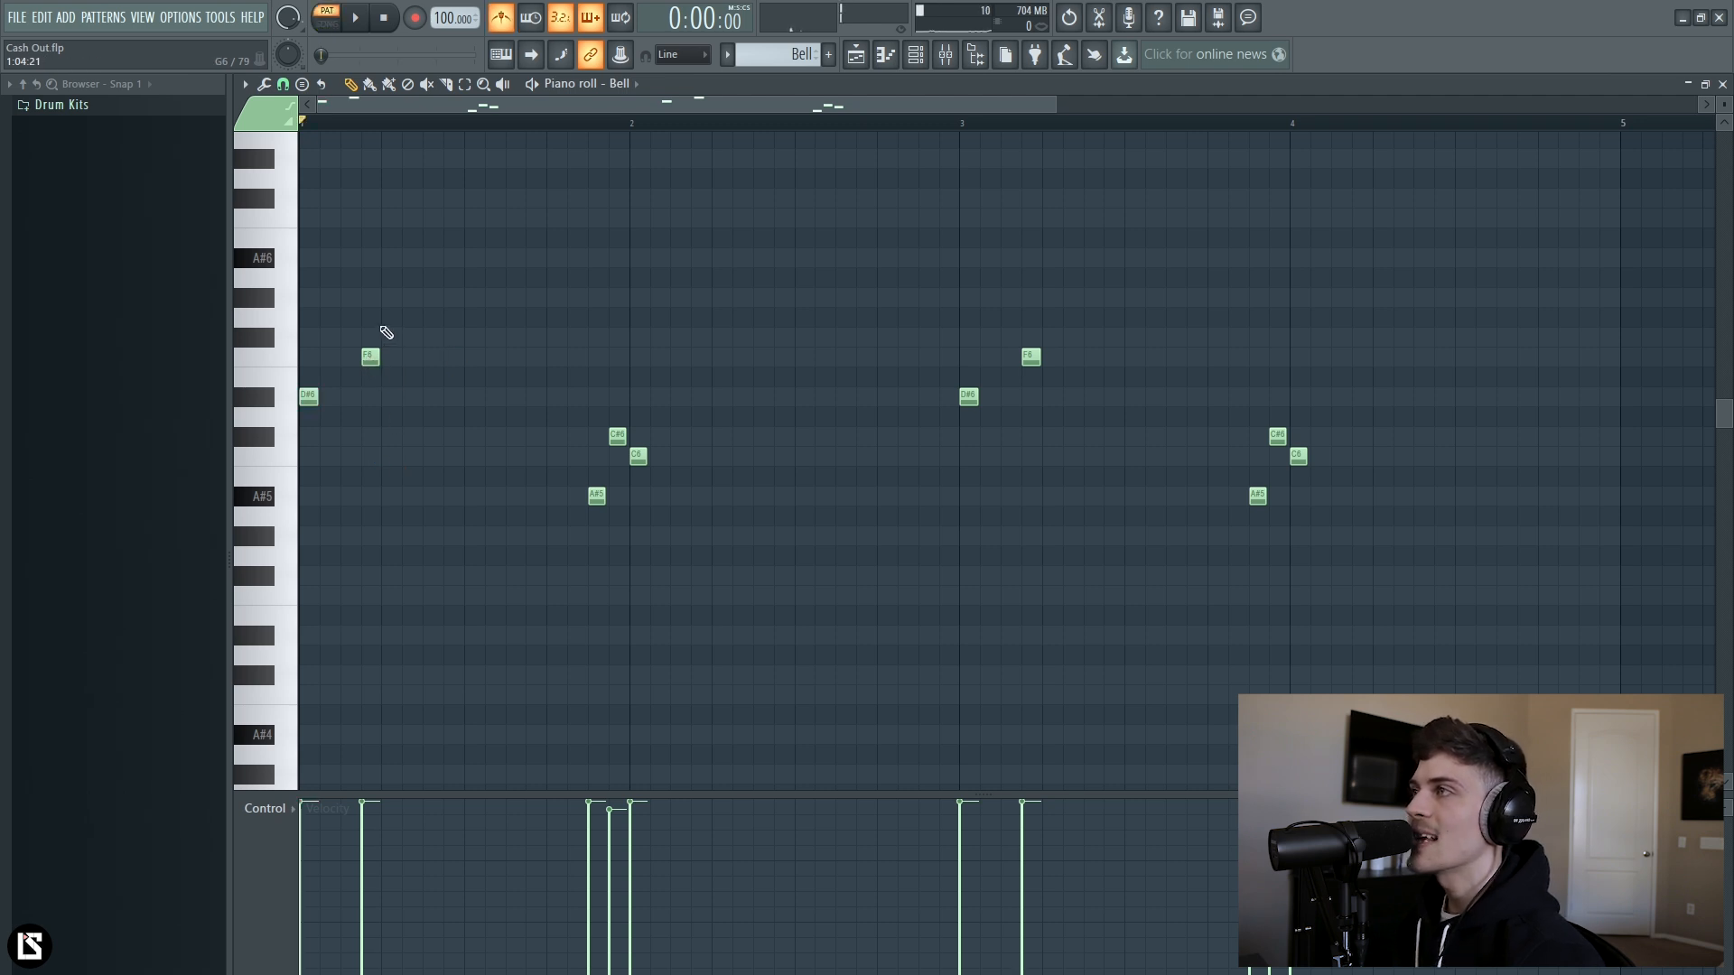
Try the first F6 note slightly further along in bar 1, audition it, and delete the trial note.
{"action": "right_click", "coordinate": [371, 357]}
{"action": "left_click", "coordinate": [388, 361]}
{"action": "key", "text": "space"}
{"action": "key", "text": "space"}
{"action": "right_click", "coordinate": [390, 357]}
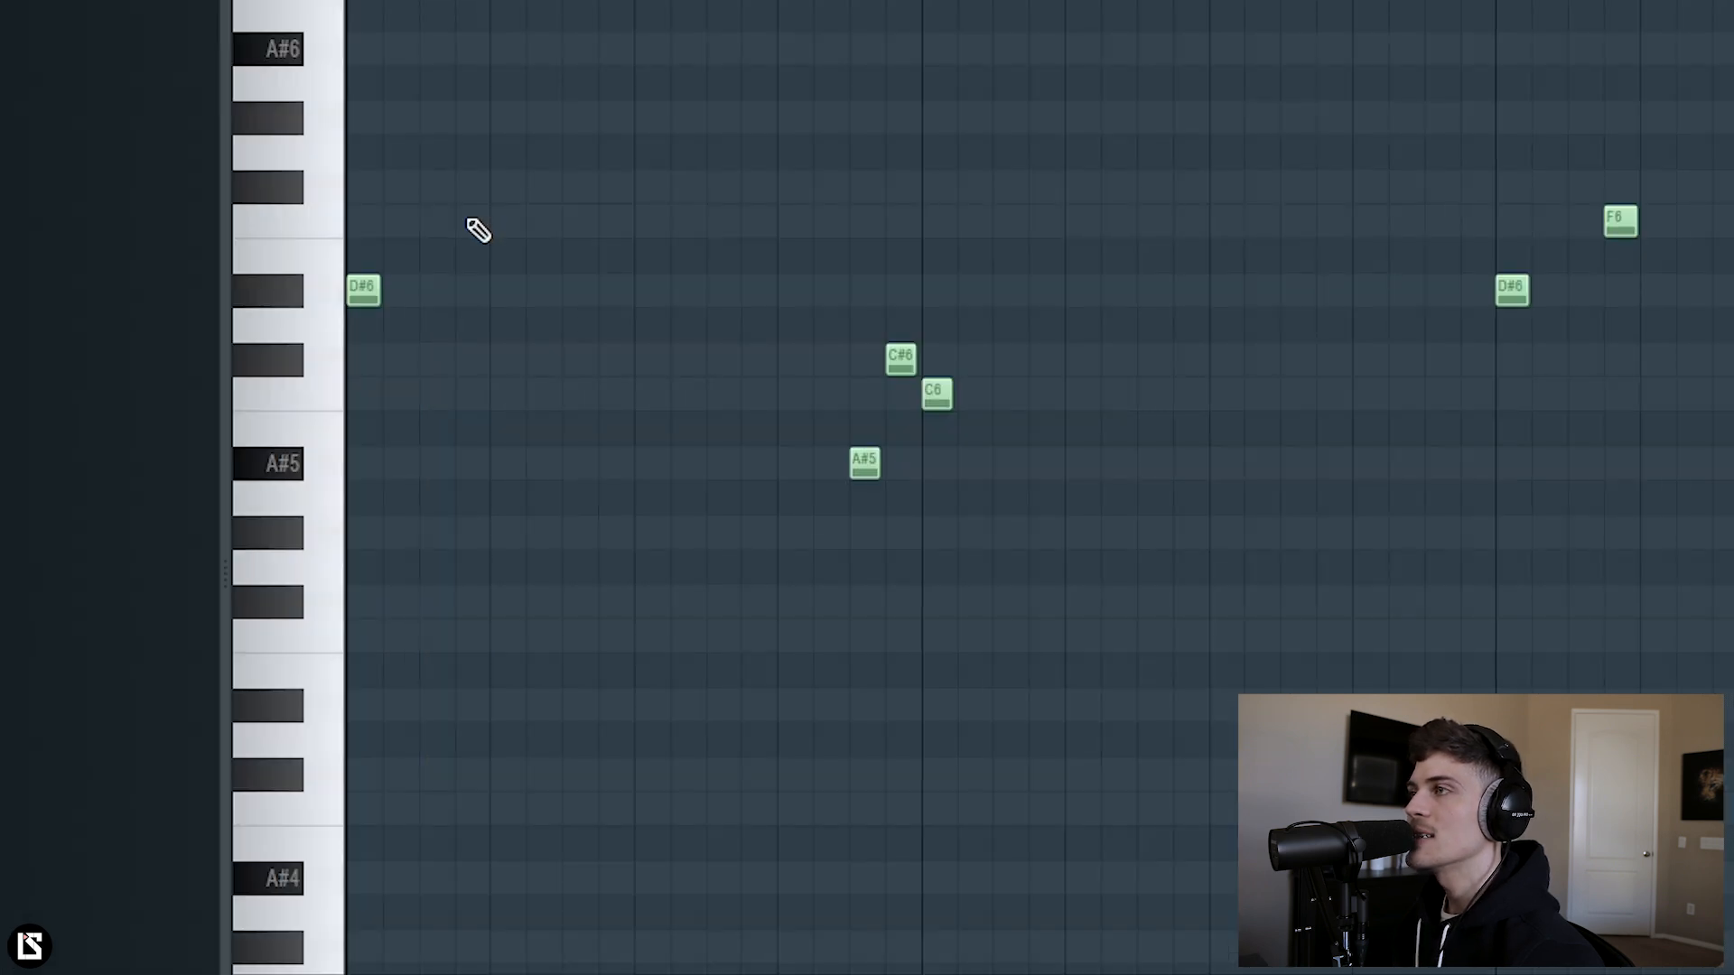
Put the first F6 note back at its original position in bar 1 and play the pattern briefly.
{"action": "left_click", "coordinate": [469, 224]}
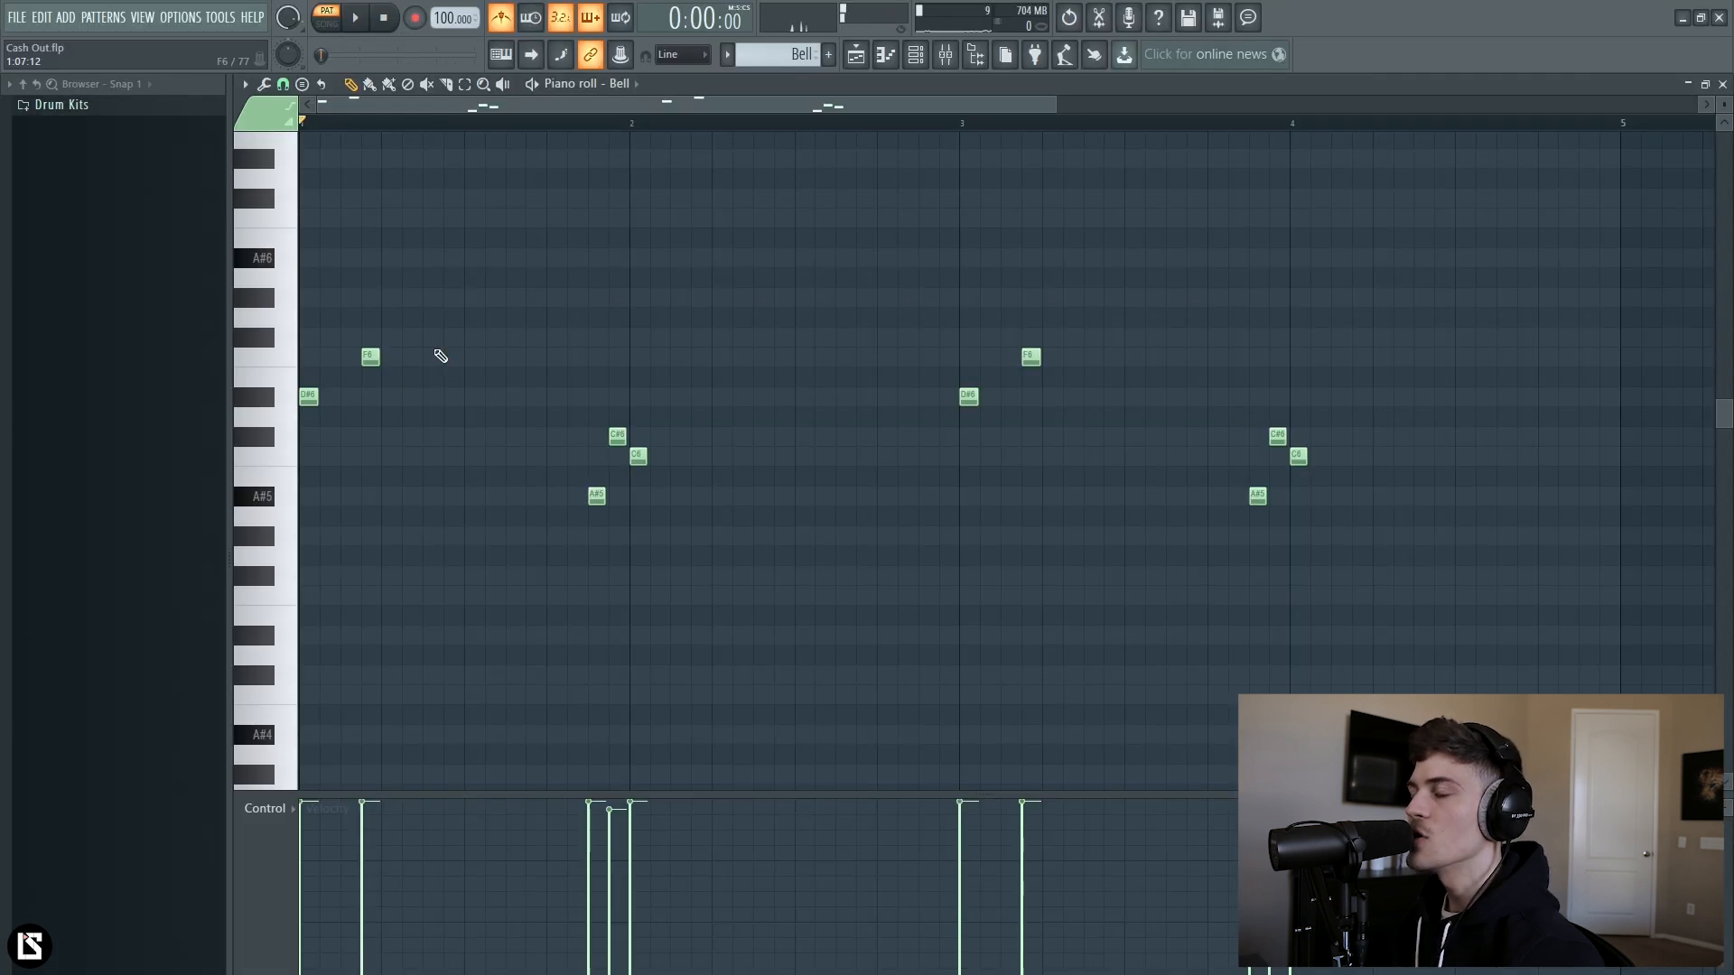
{"action": "key", "text": "space"}
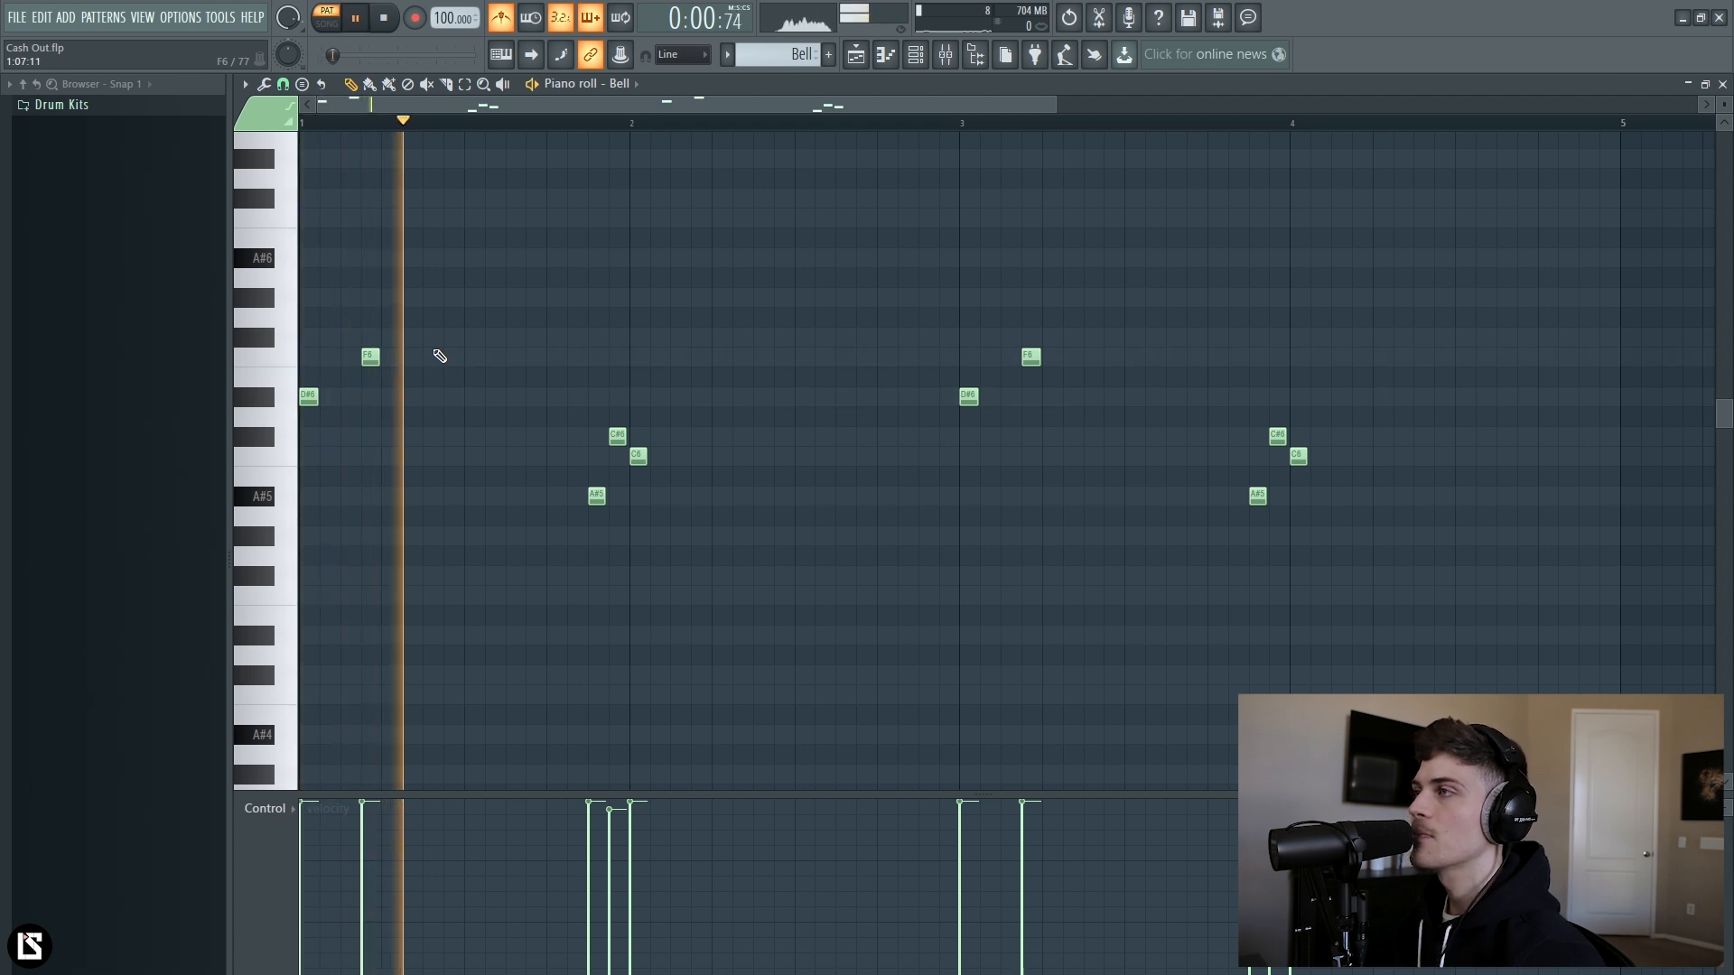
{"action": "key", "text": "space"}
Select the notes on the first beats of bars 1, 2 and 3 and play the Bell pattern.
{"action": "scroll", "coordinate": [512, 215], "scroll_direction": "up", "scroll_amount": 1}
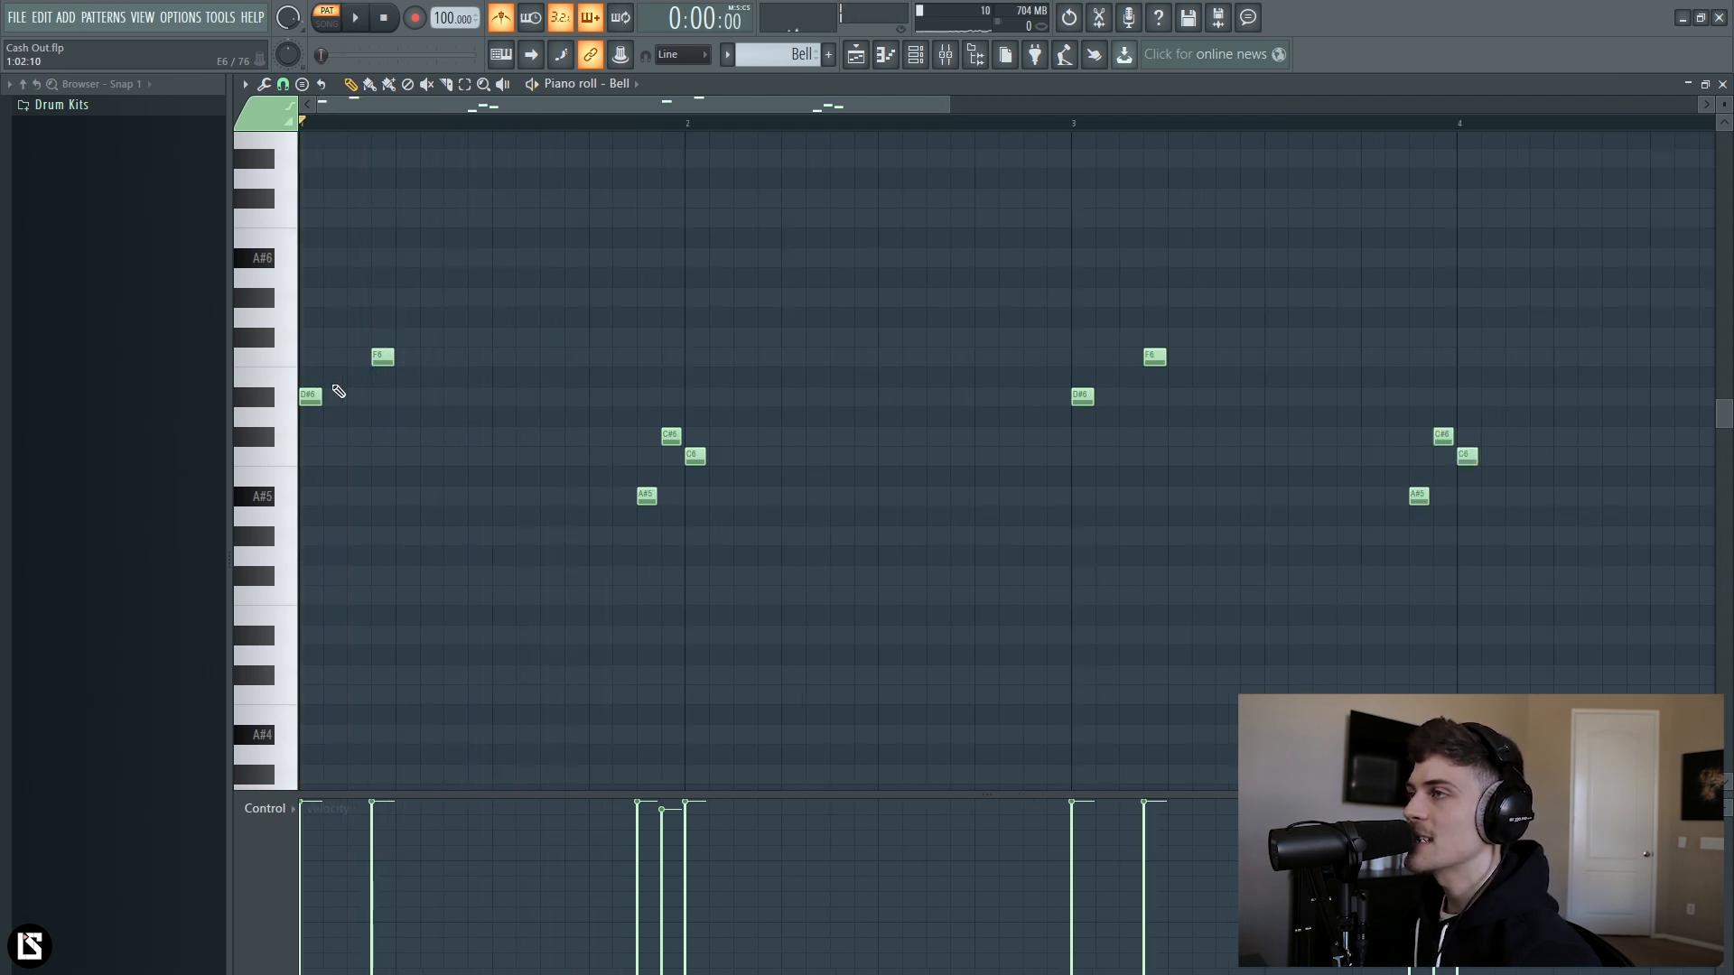
{"action": "left_click_drag", "start_coordinate": [314, 371], "coordinate": [327, 465]}
{"action": "left_click_drag", "start_coordinate": [702, 435], "coordinate": [716, 513]}
{"action": "left_click_drag", "start_coordinate": [1087, 385], "coordinate": [1120, 497]}
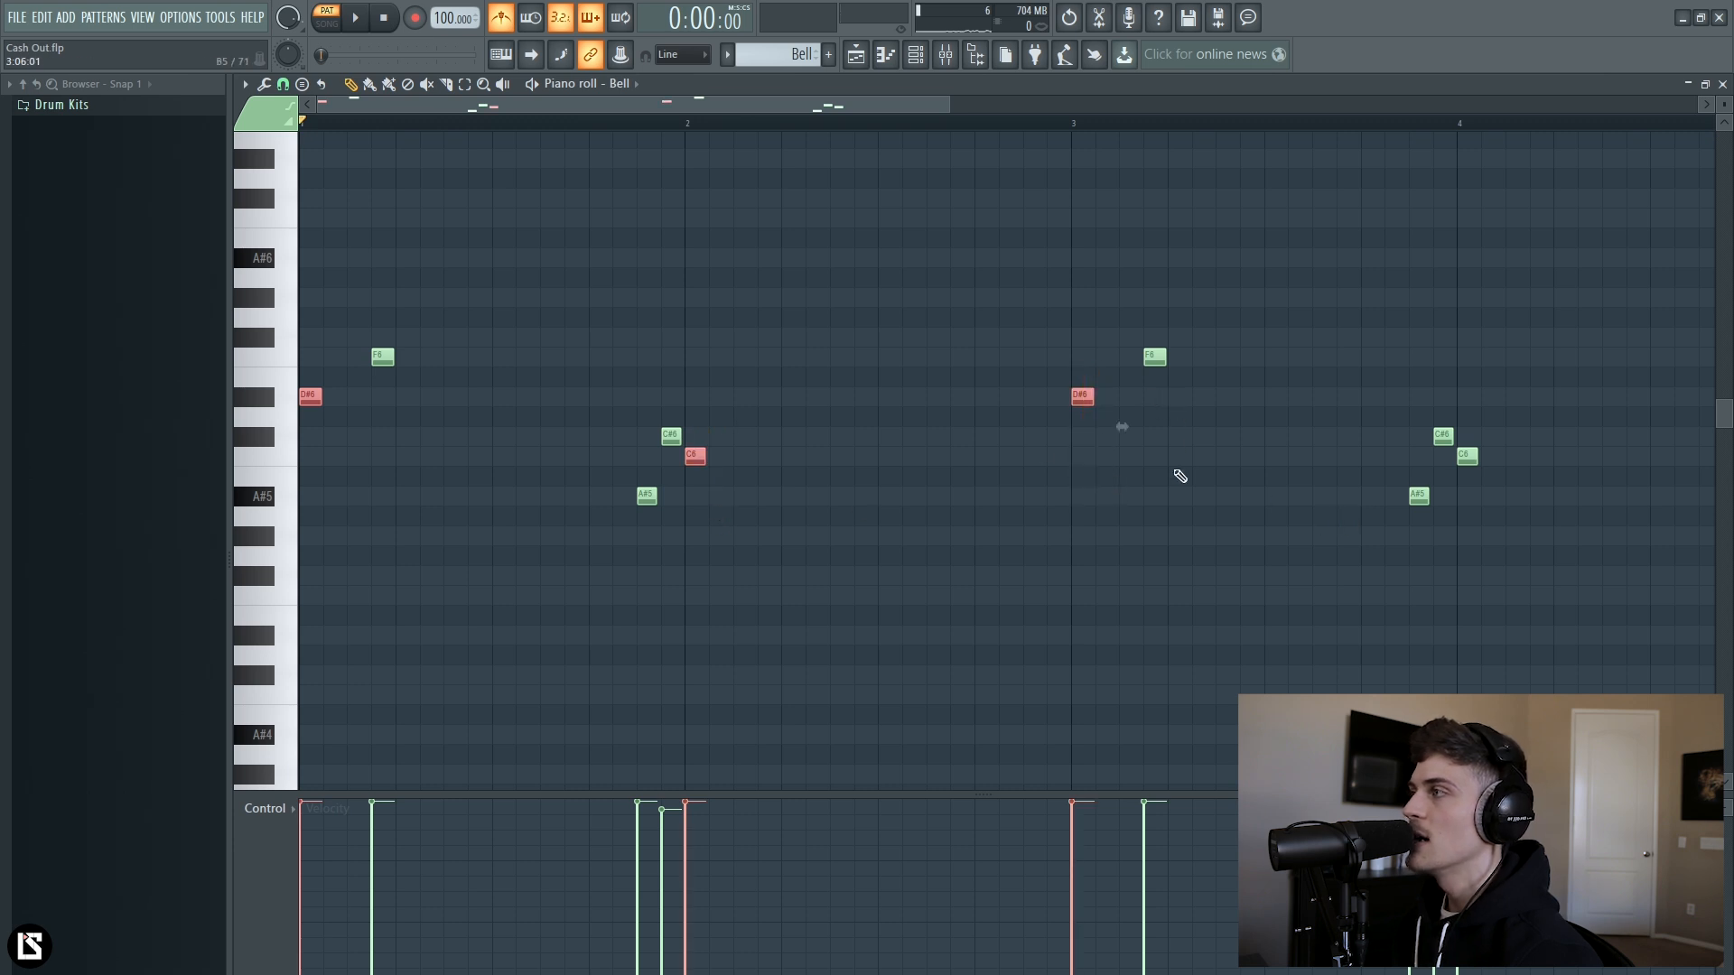
{"action": "key", "text": "space"}
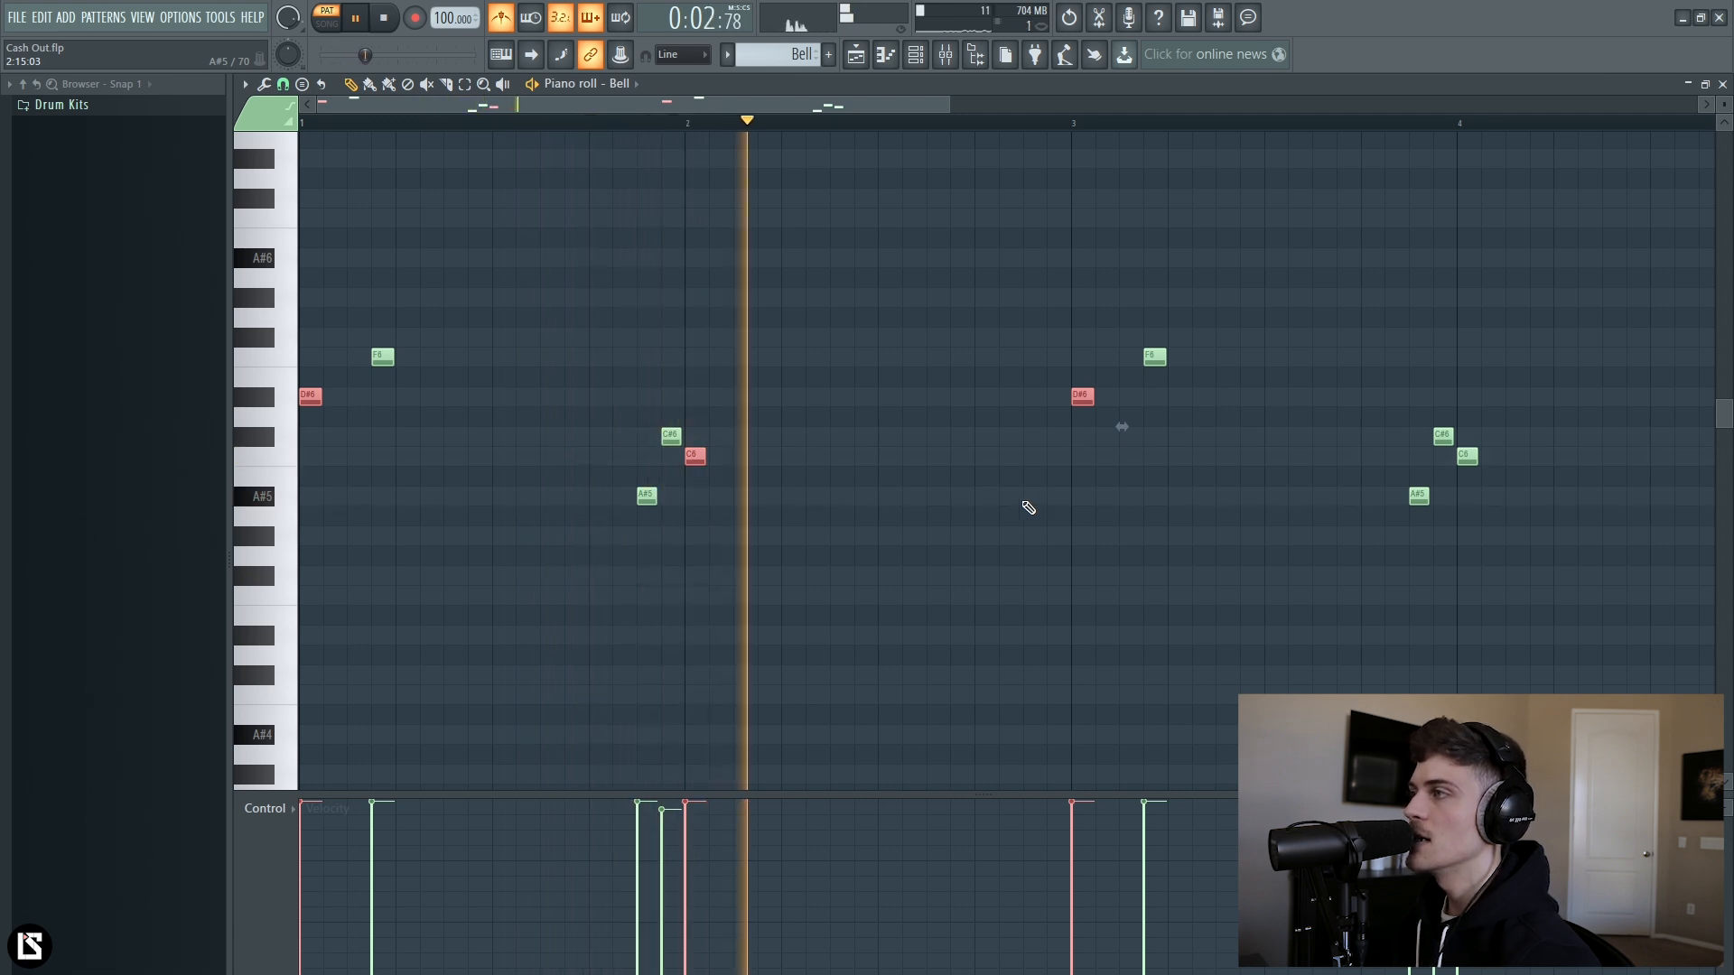
Stop the Bell playback with no notes selected and open the Chords pattern from the playlist in the piano roll.
{"action": "left_click", "coordinate": [986, 495], "text": "ctrl"}
{"action": "key", "text": "space"}
{"action": "left_click_drag", "start_coordinate": [633, 423], "coordinate": [670, 552]}
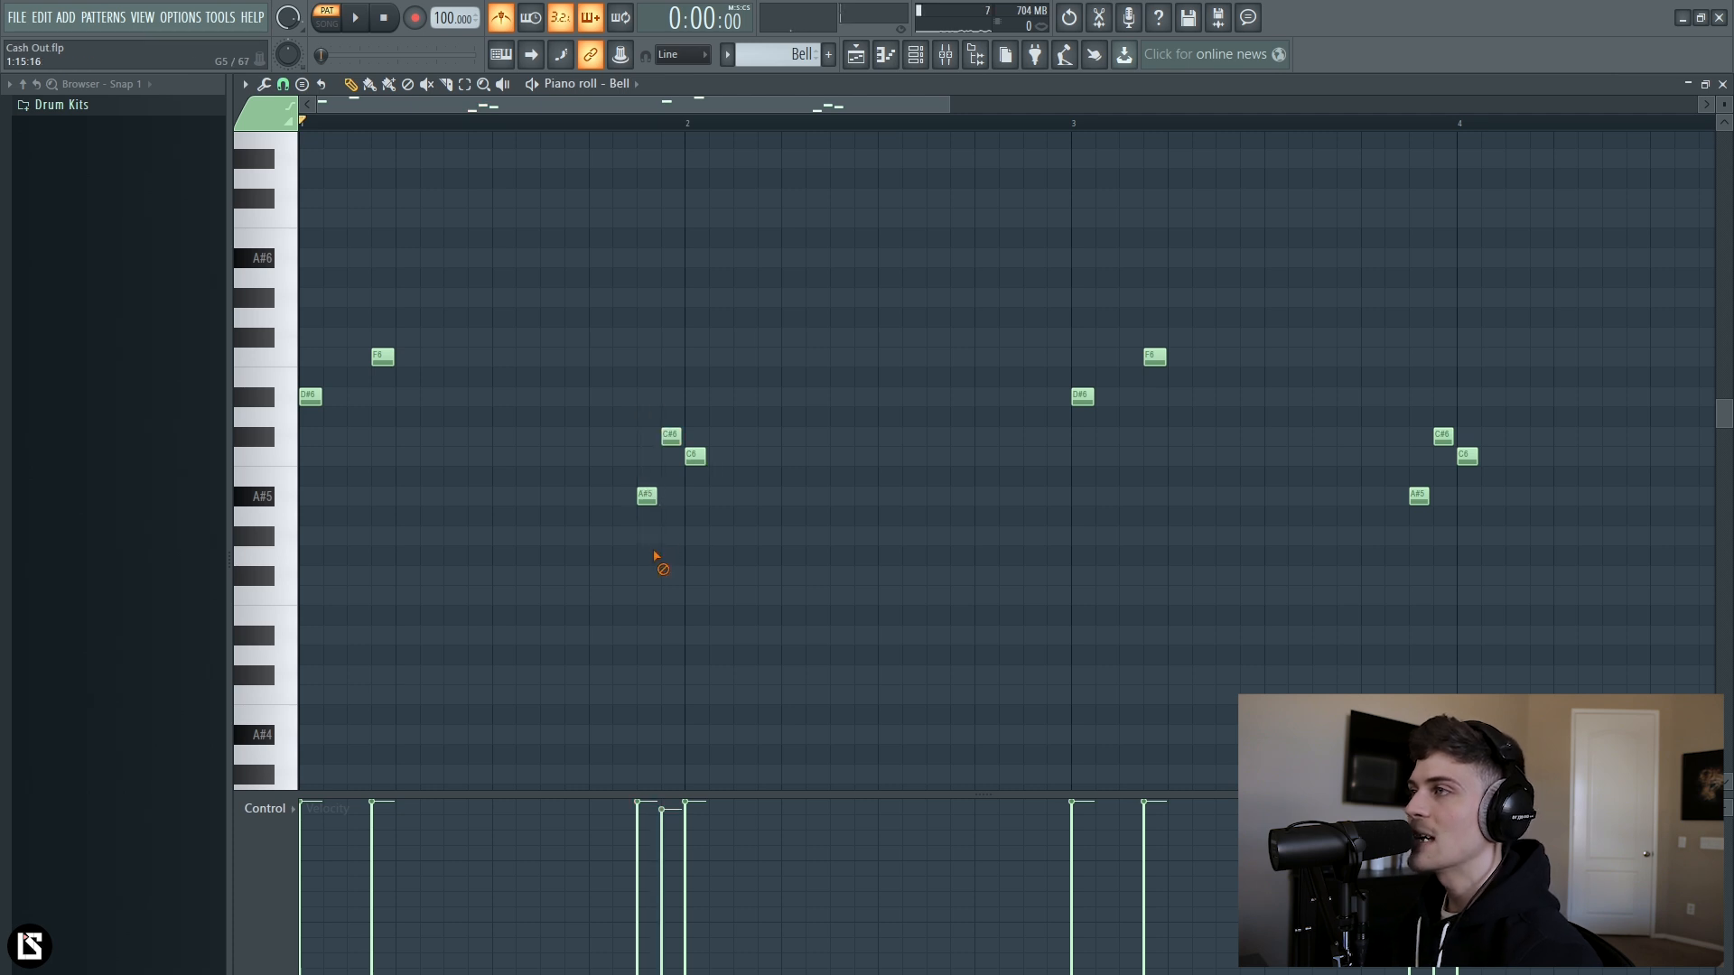
{"action": "key", "text": "F5"}
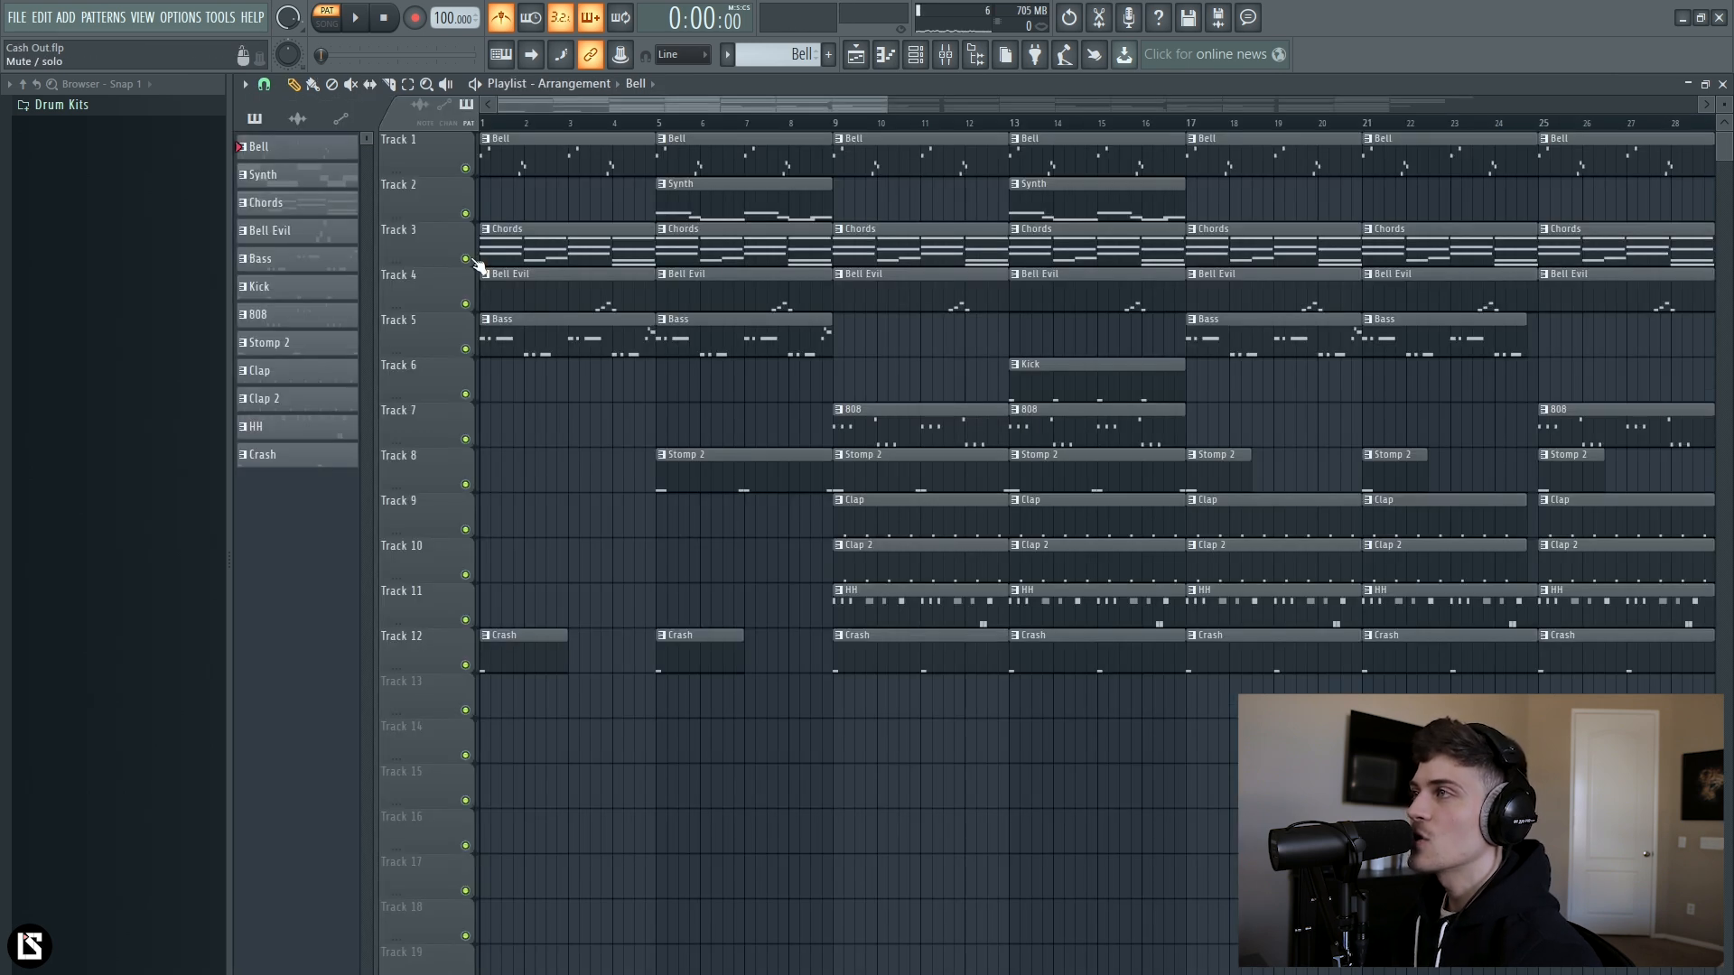
{"action": "double_click", "coordinate": [514, 252]}
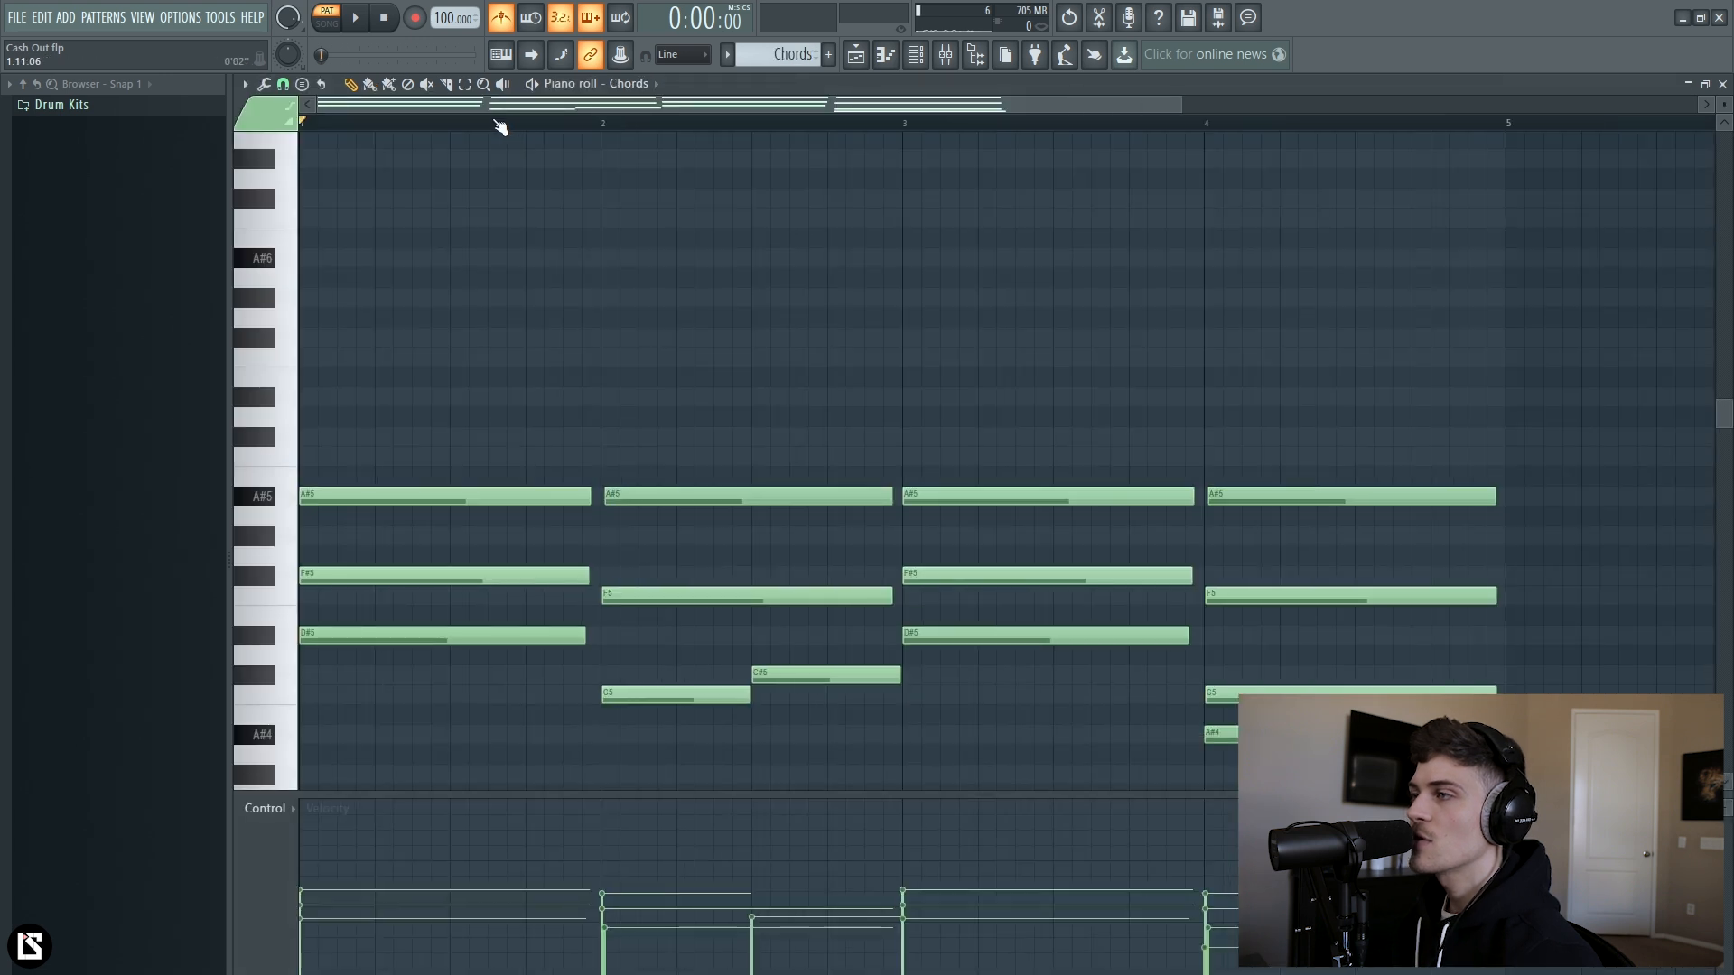
Inspect the Fruity parametric EQ 2 on the Chords mixer track, close it, and return to the Chords piano roll.
{"action": "key", "text": "F6"}
{"action": "left_click", "coordinate": [521, 458]}
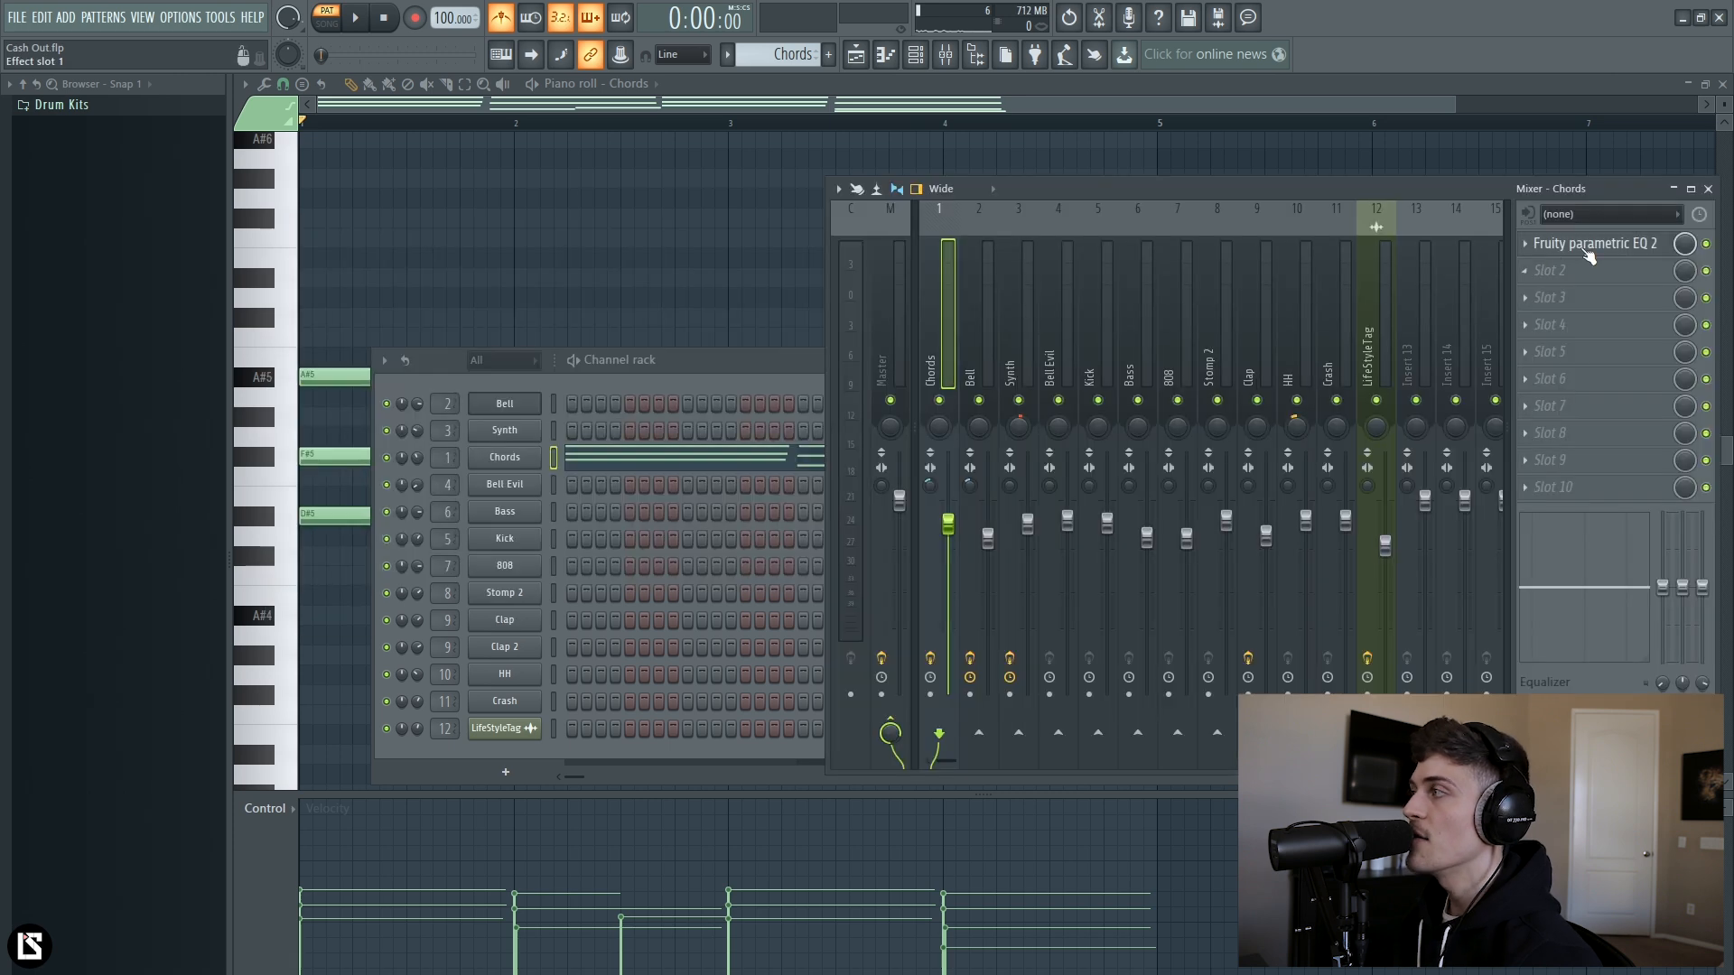
{"action": "left_click", "coordinate": [1586, 248]}
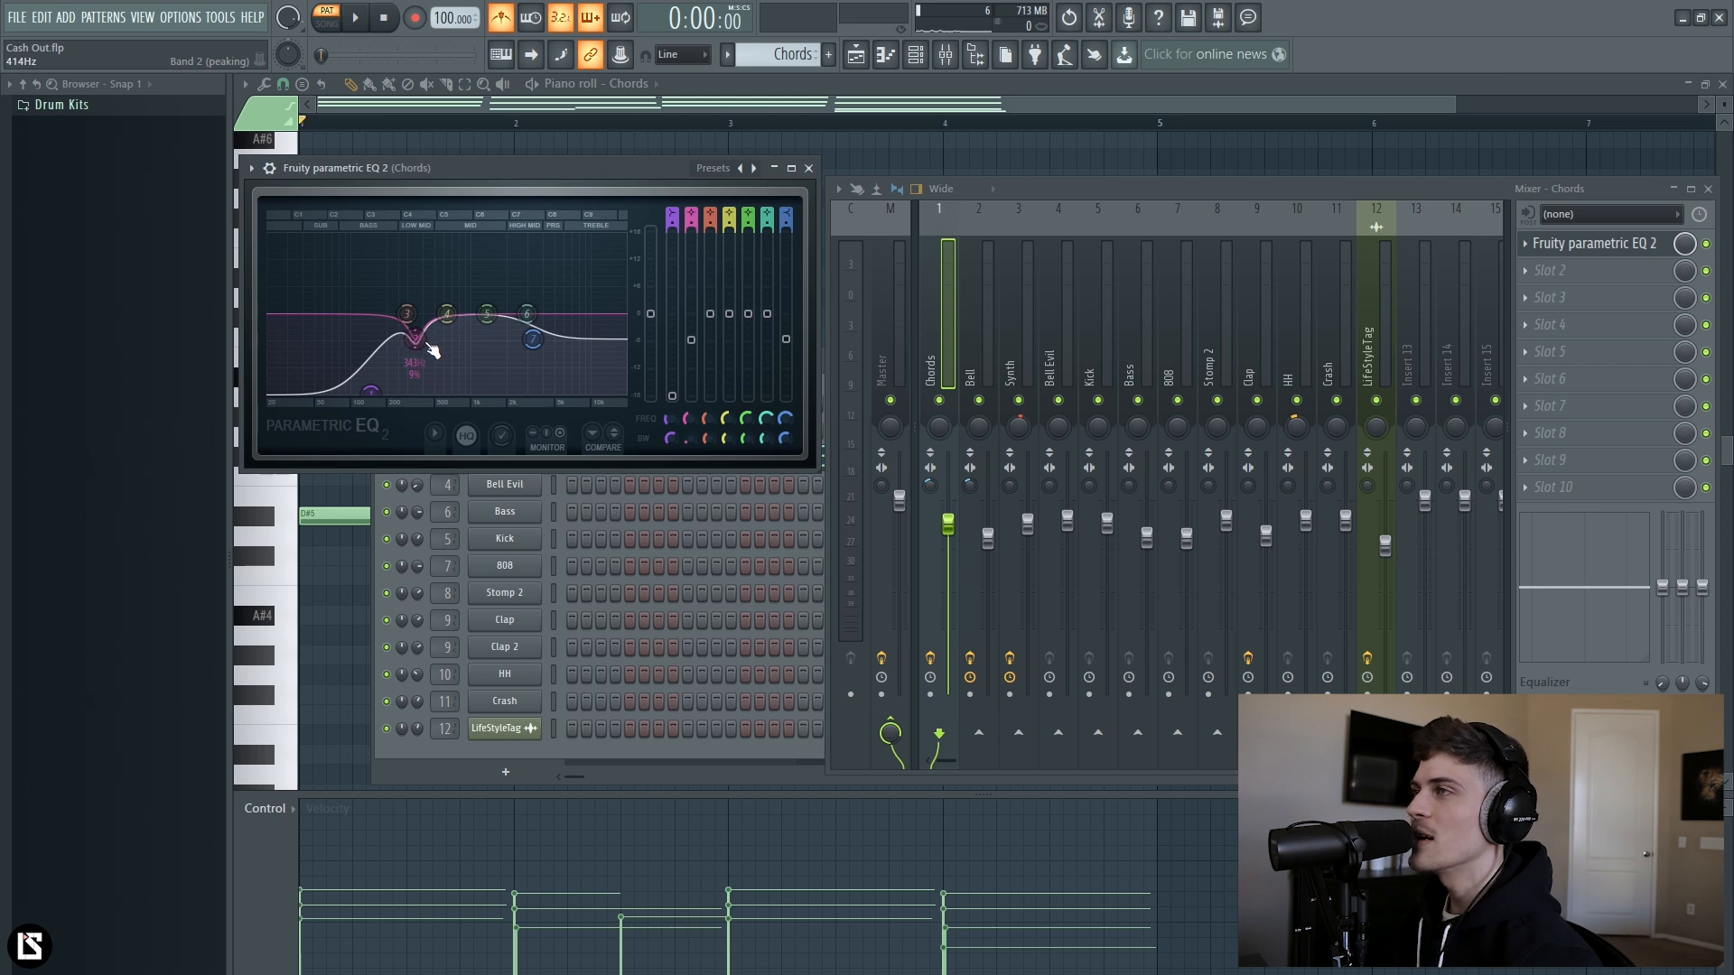
{"action": "left_click", "coordinate": [808, 168]}
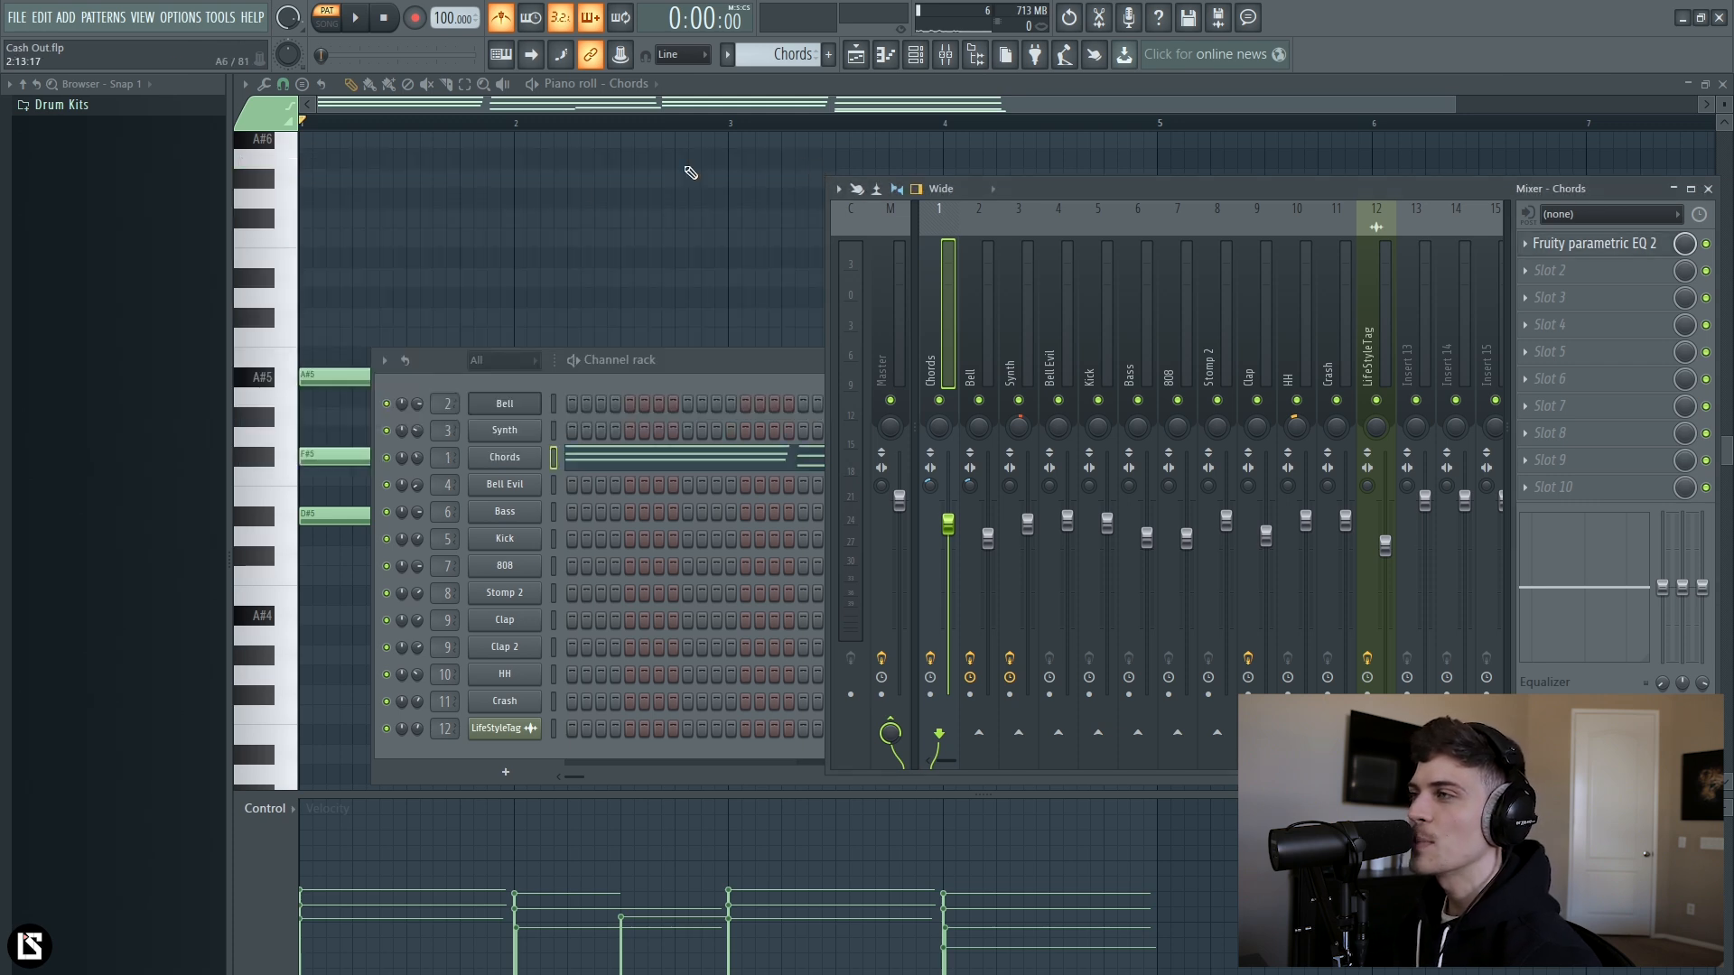
{"action": "key", "text": "F9"}
{"action": "scroll", "coordinate": [354, 138], "scroll_direction": "up", "scroll_amount": 3}
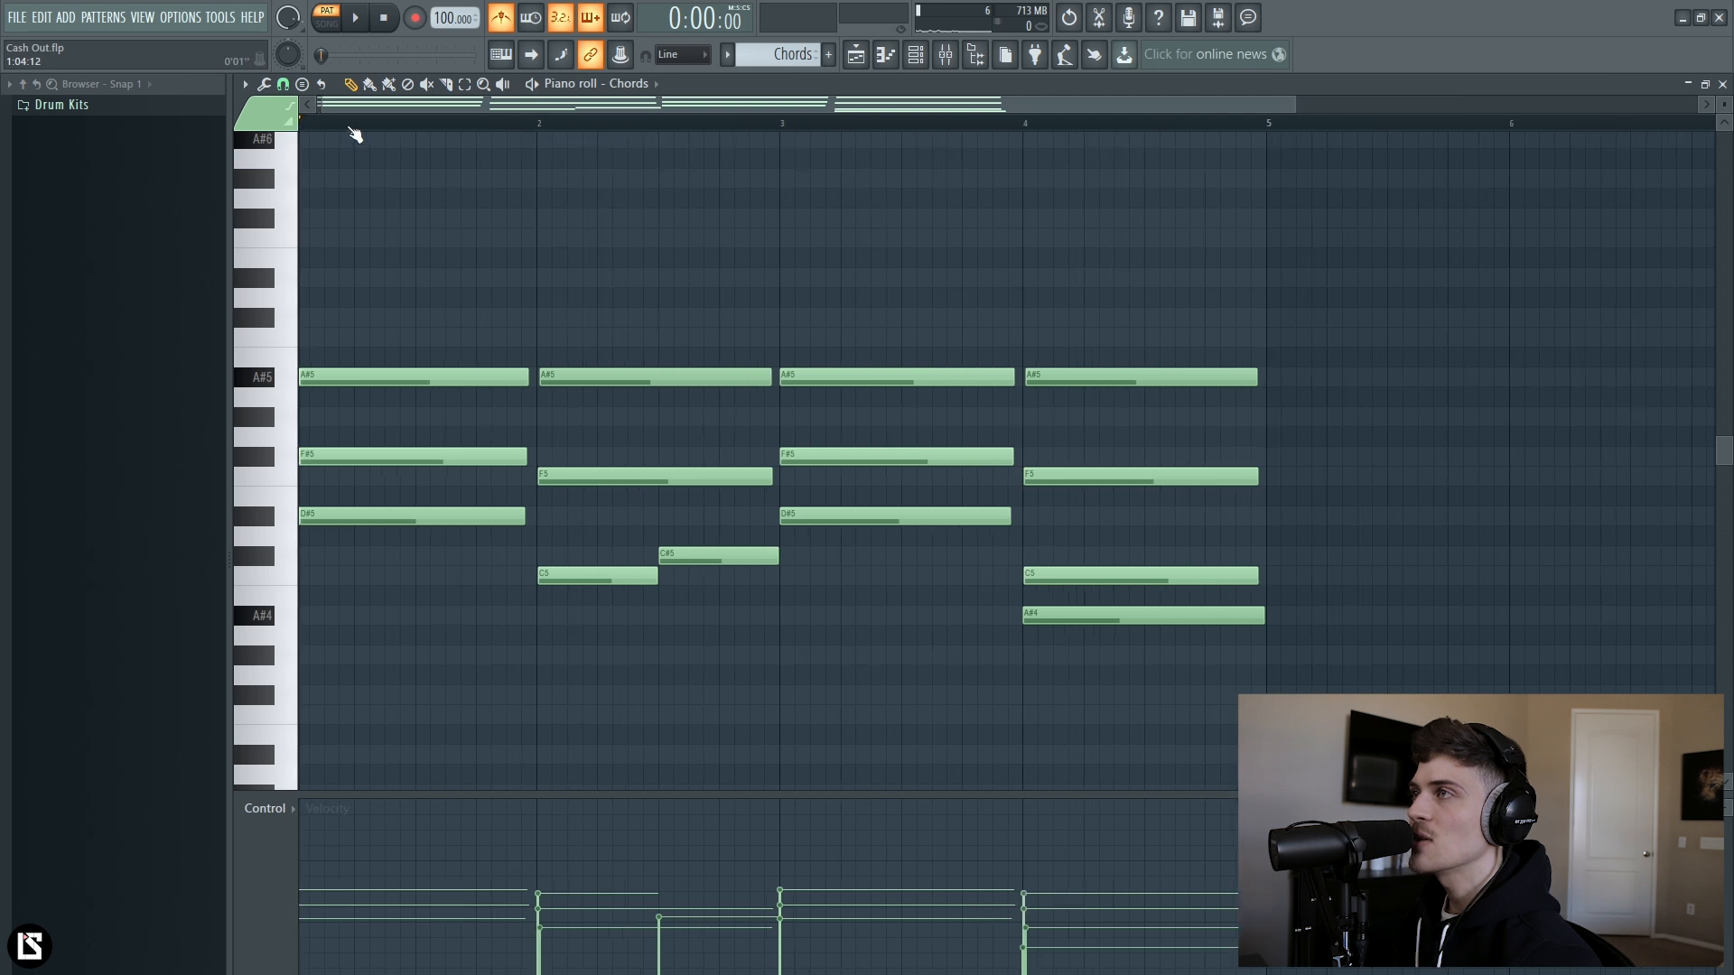
Highlight the bar 1 chord and point out its D#5, F#5 and A#5 notes one by one.
{"action": "left_click_drag", "start_coordinate": [340, 558], "coordinate": [422, 313]}
{"action": "left_click", "coordinate": [422, 314]}
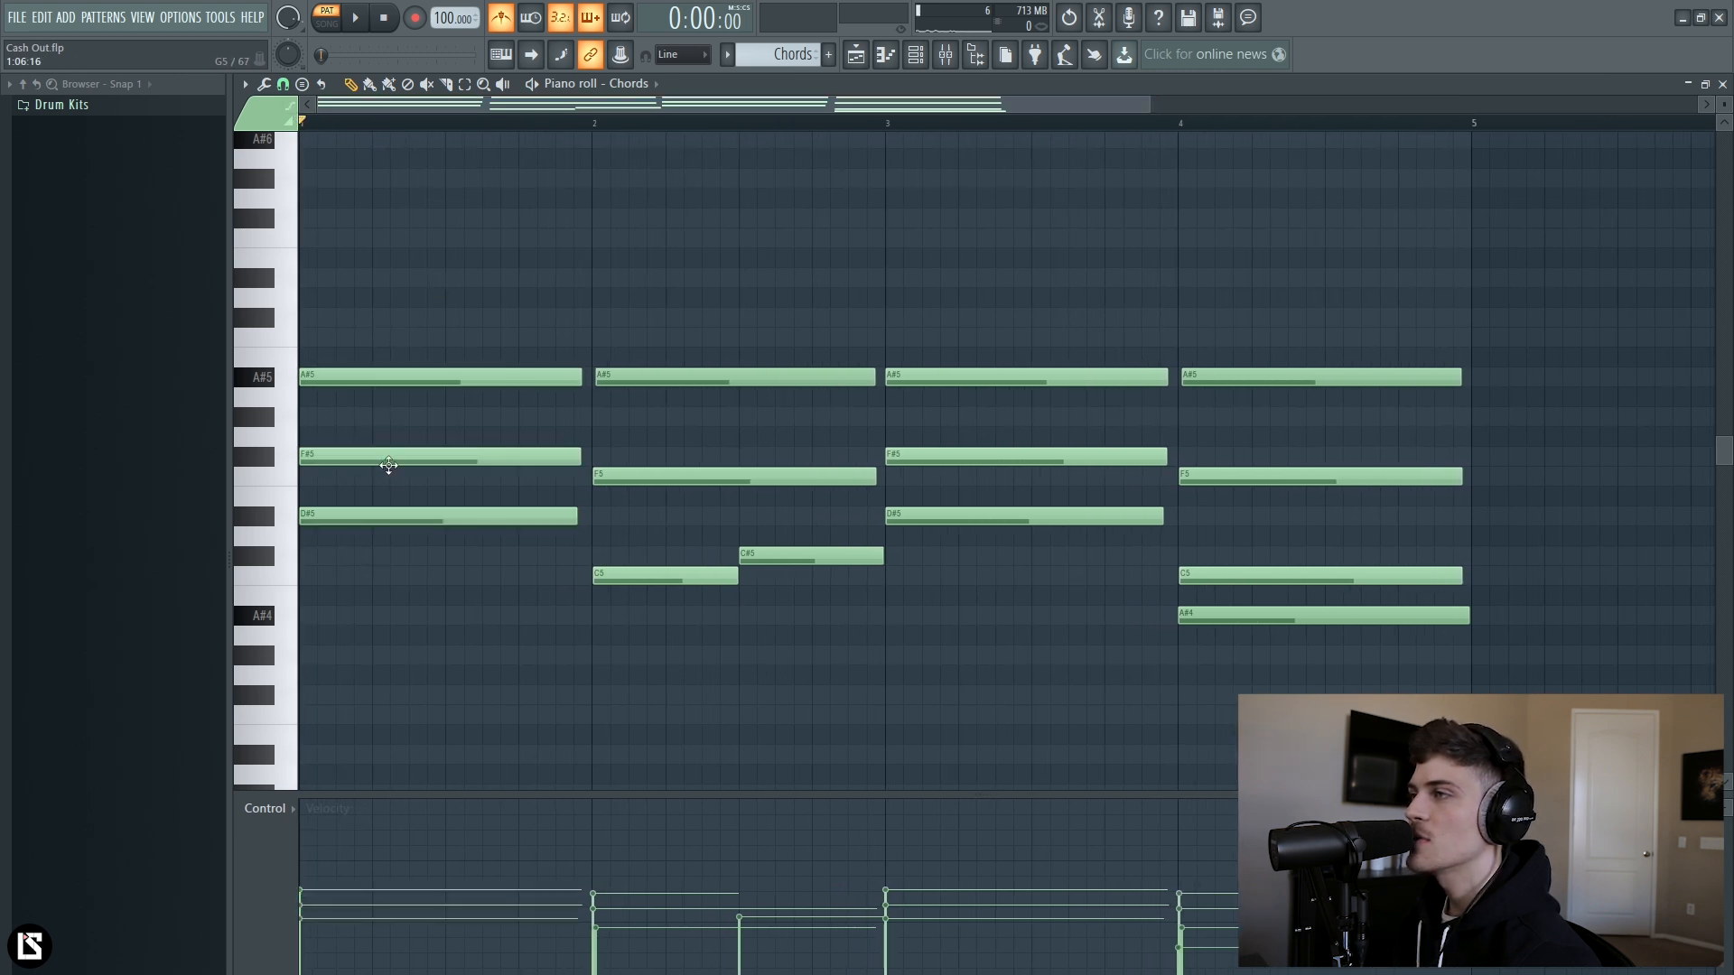
{"action": "left_click", "coordinate": [316, 514]}
{"action": "left_click", "coordinate": [314, 454]}
{"action": "left_click", "coordinate": [317, 373]}
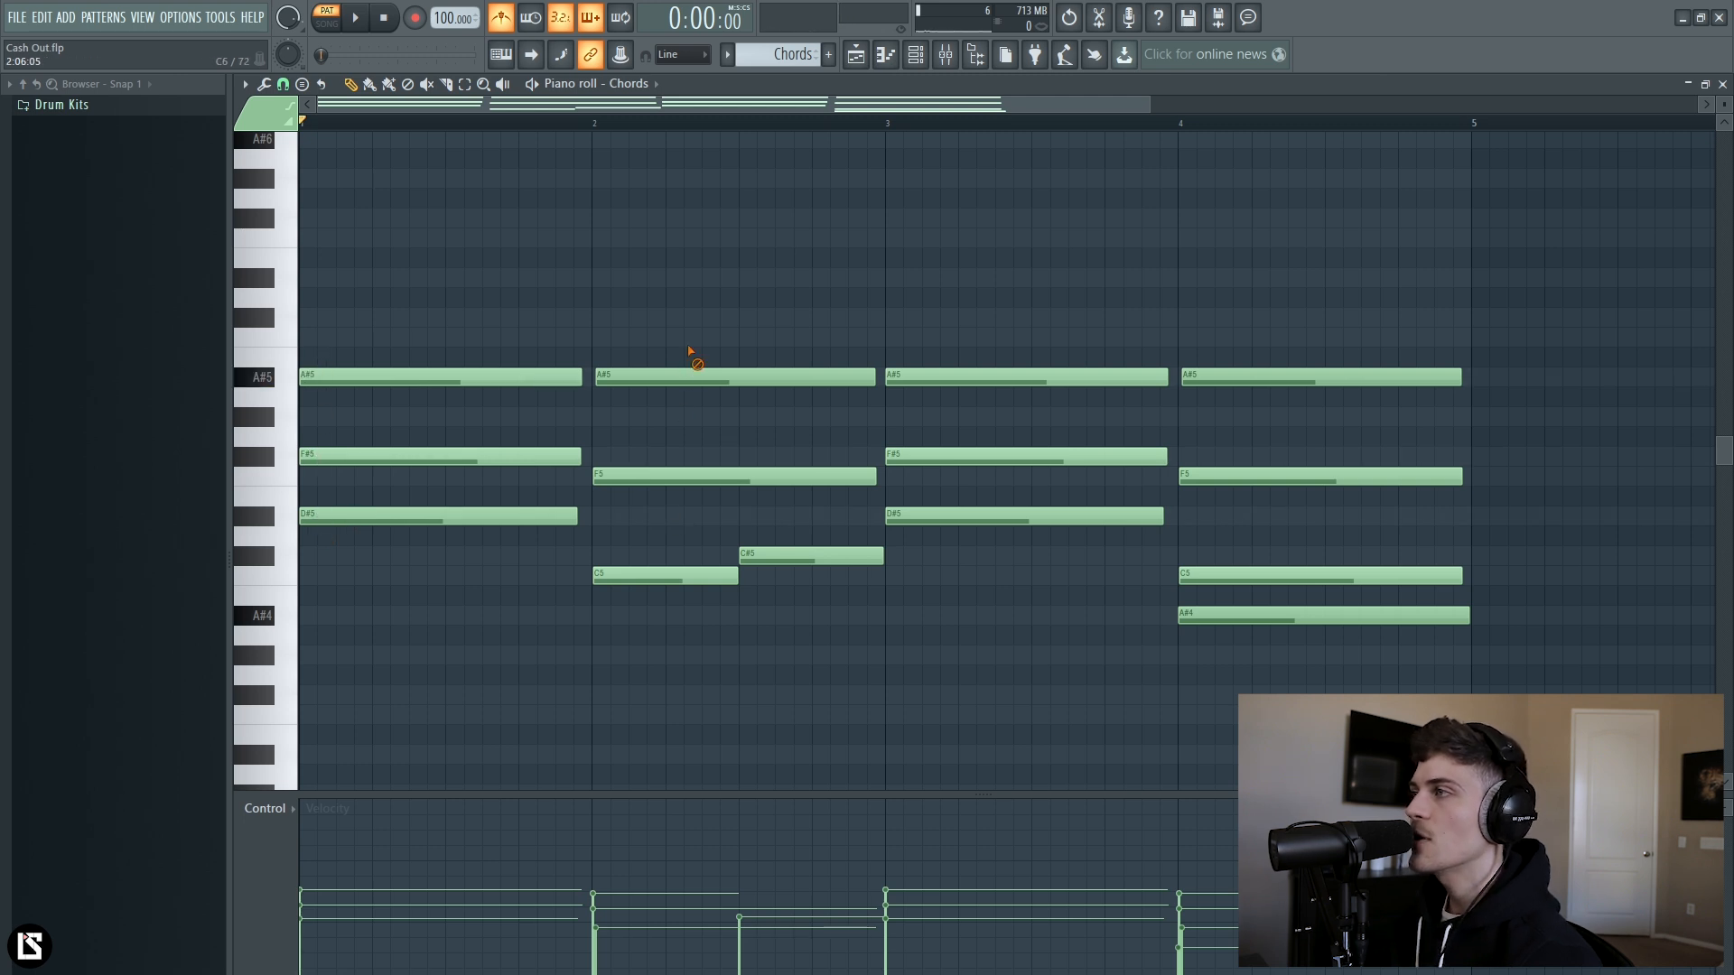
Compare the notes of the bar 1 chord with those of bar 2, going from the highest to the lowest.
{"action": "left_click_drag", "start_coordinate": [550, 350], "coordinate": [680, 410]}
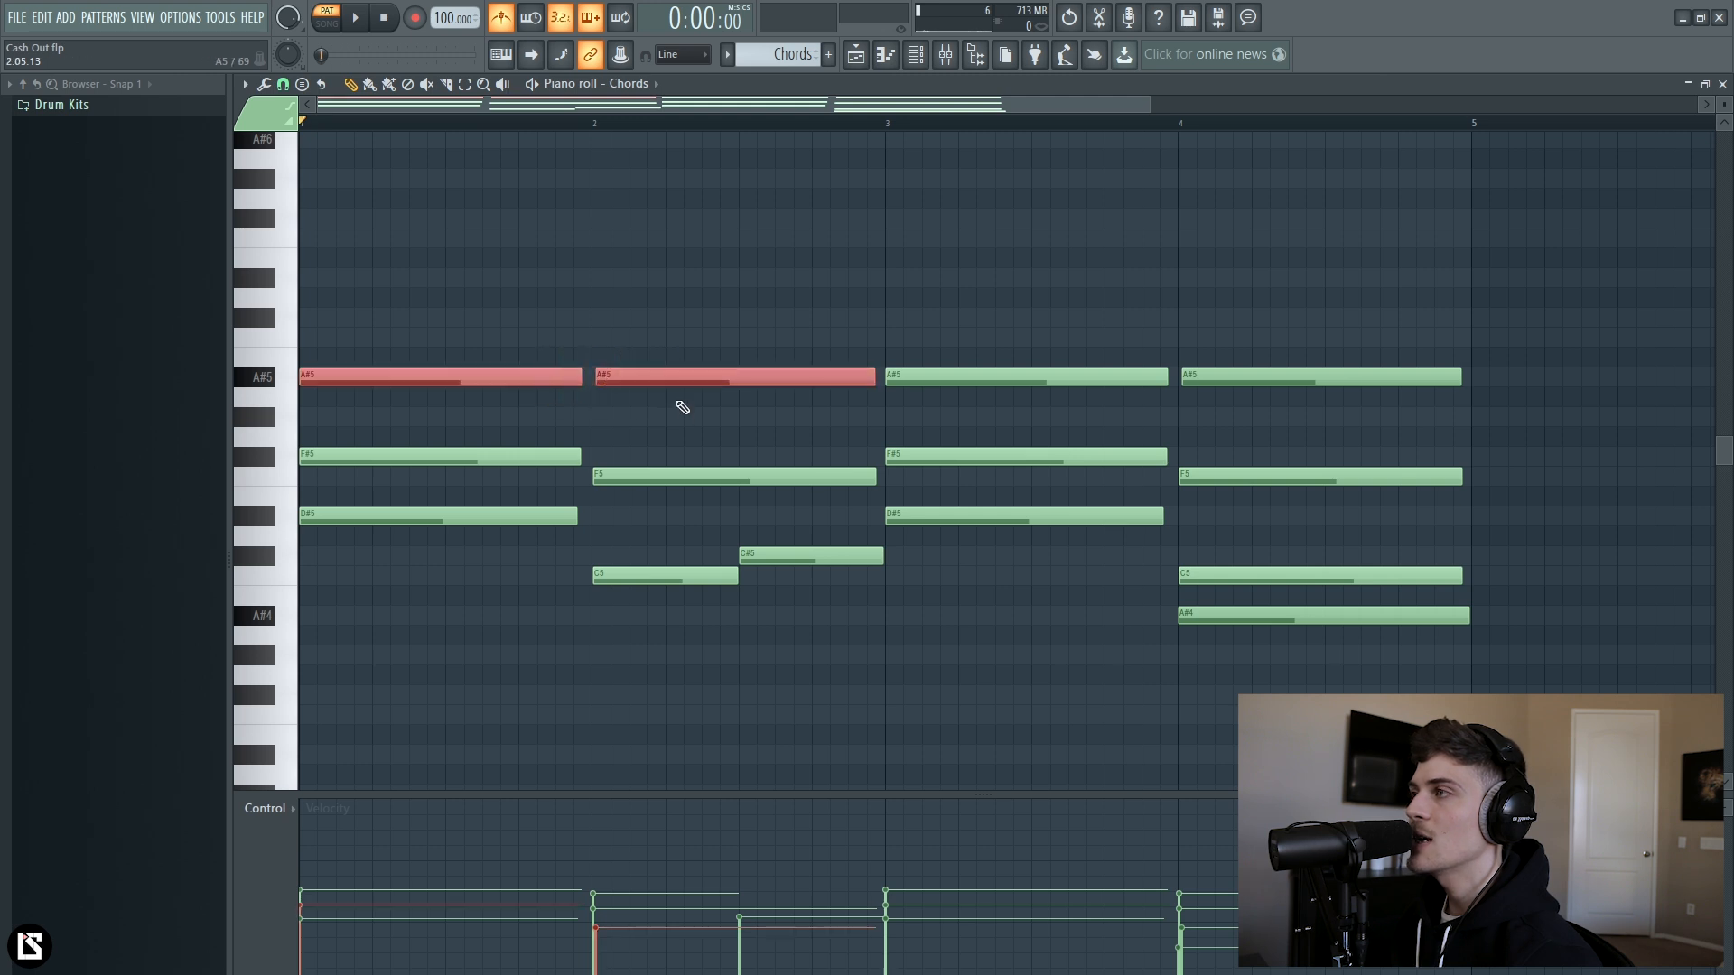
{"action": "left_click", "coordinate": [679, 417], "text": "ctrl"}
{"action": "left_click_drag", "start_coordinate": [532, 437], "coordinate": [569, 488]}
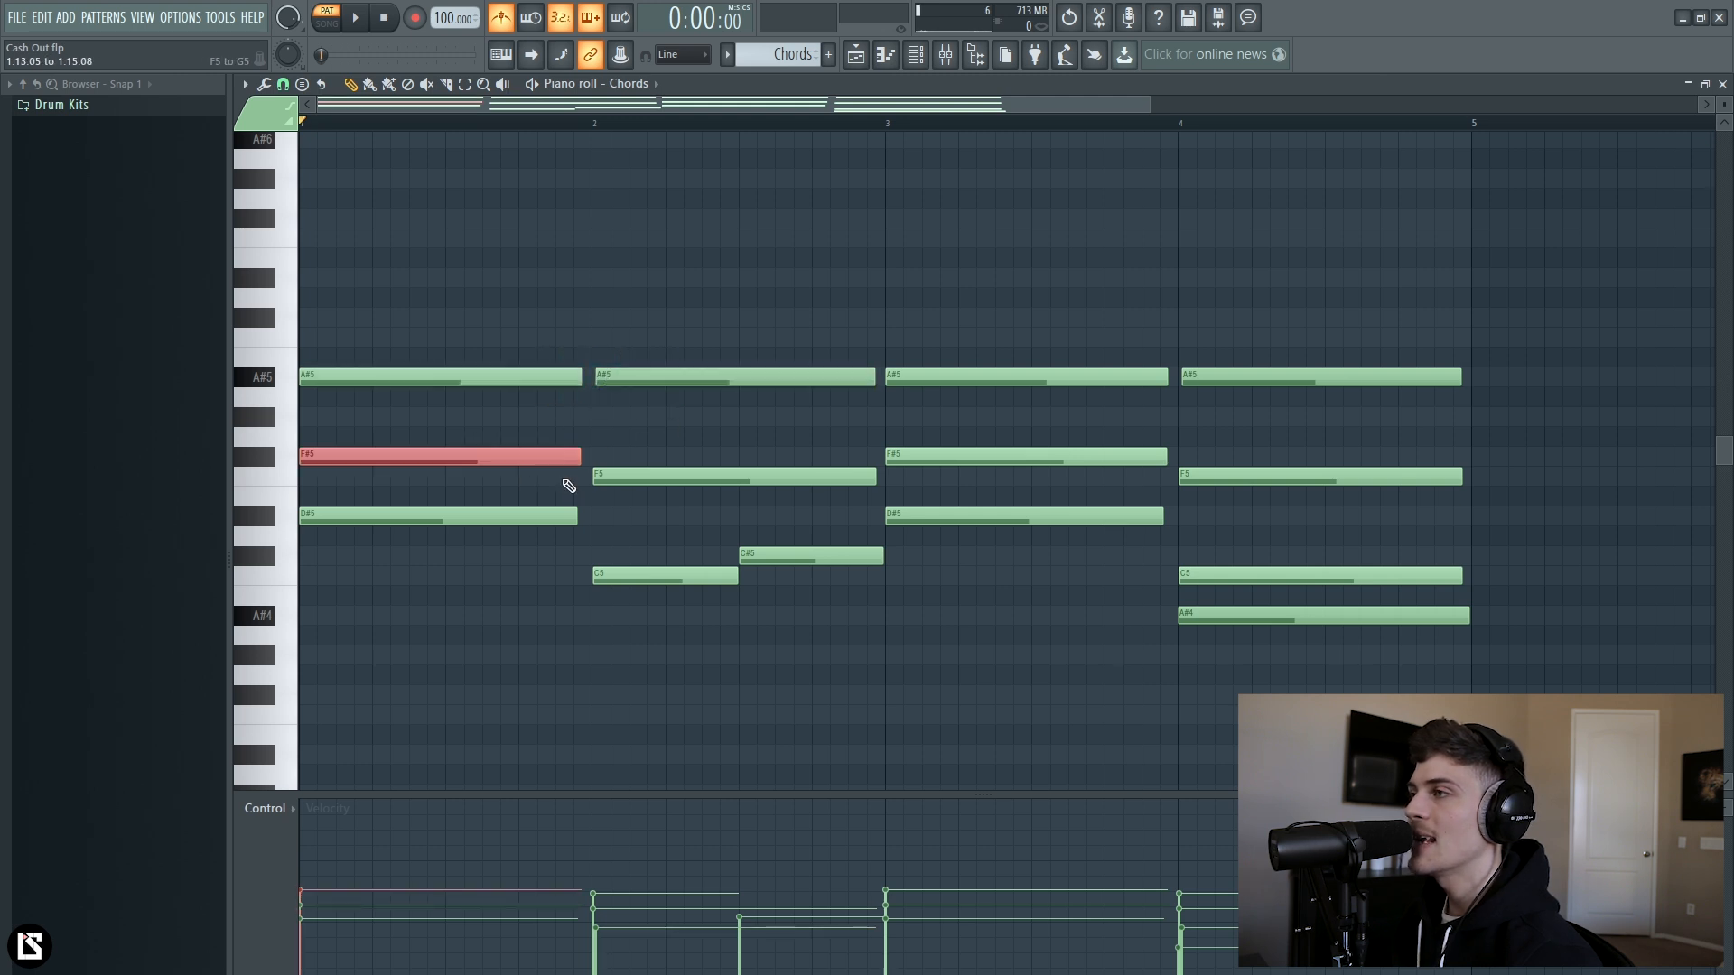
{"action": "left_click", "coordinate": [614, 476]}
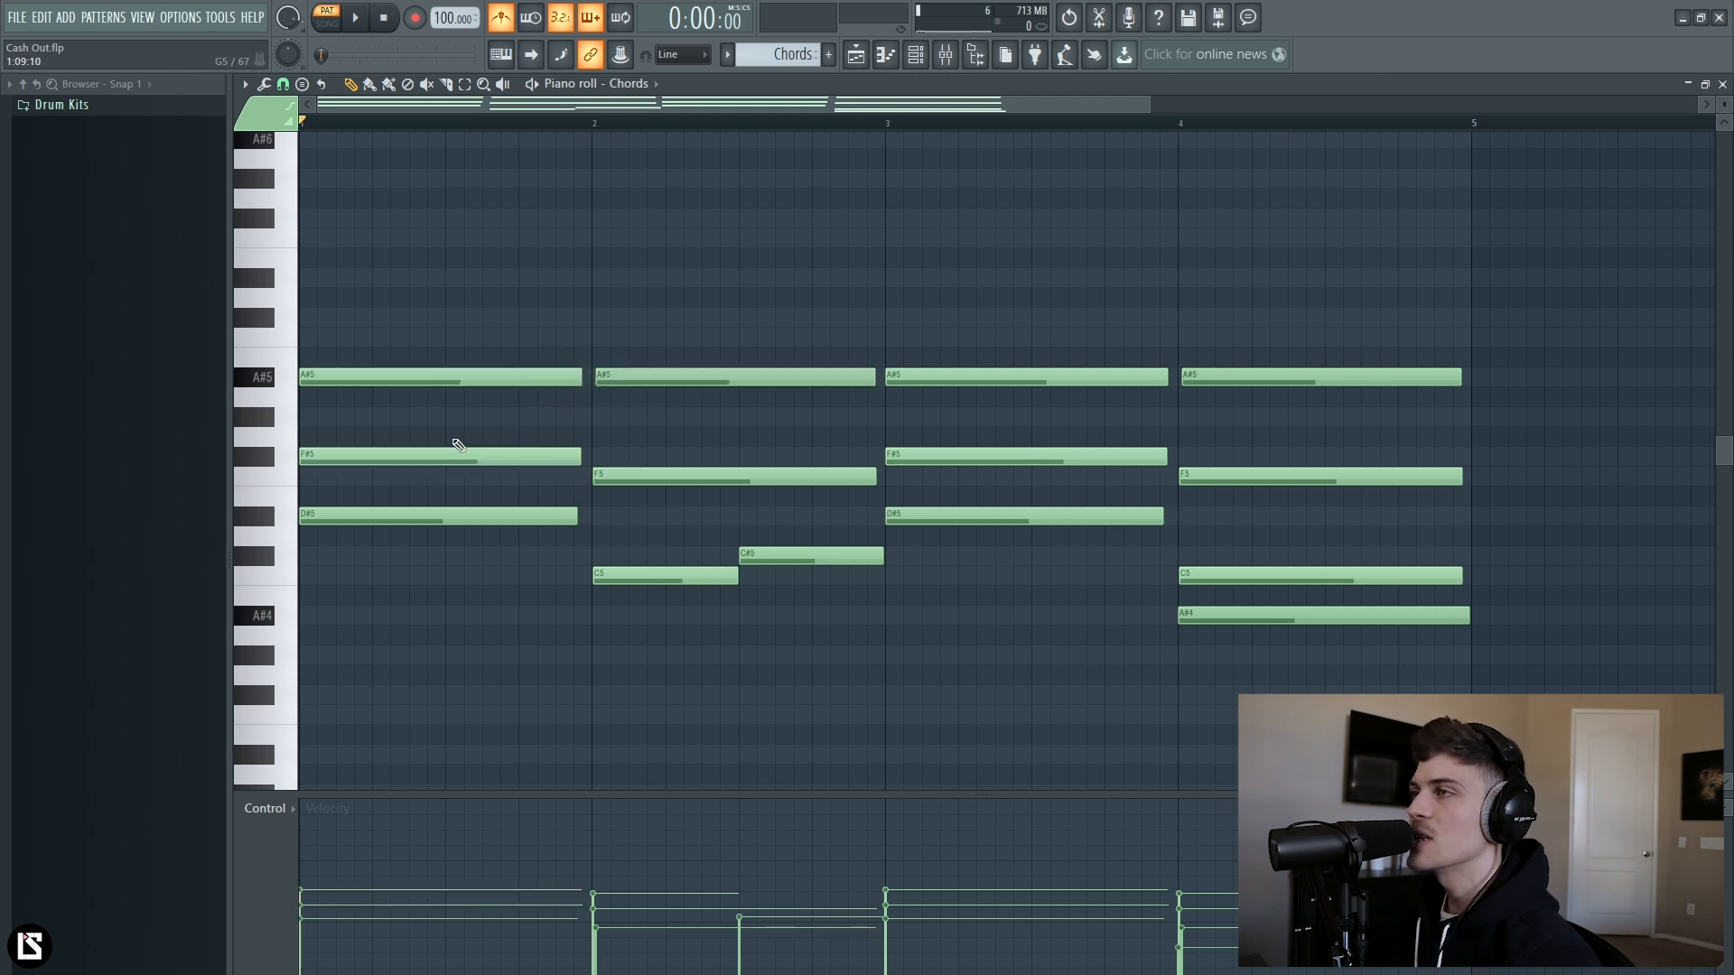
{"action": "left_click_drag", "start_coordinate": [425, 485], "coordinate": [453, 554]}
{"action": "left_click", "coordinate": [659, 580]}
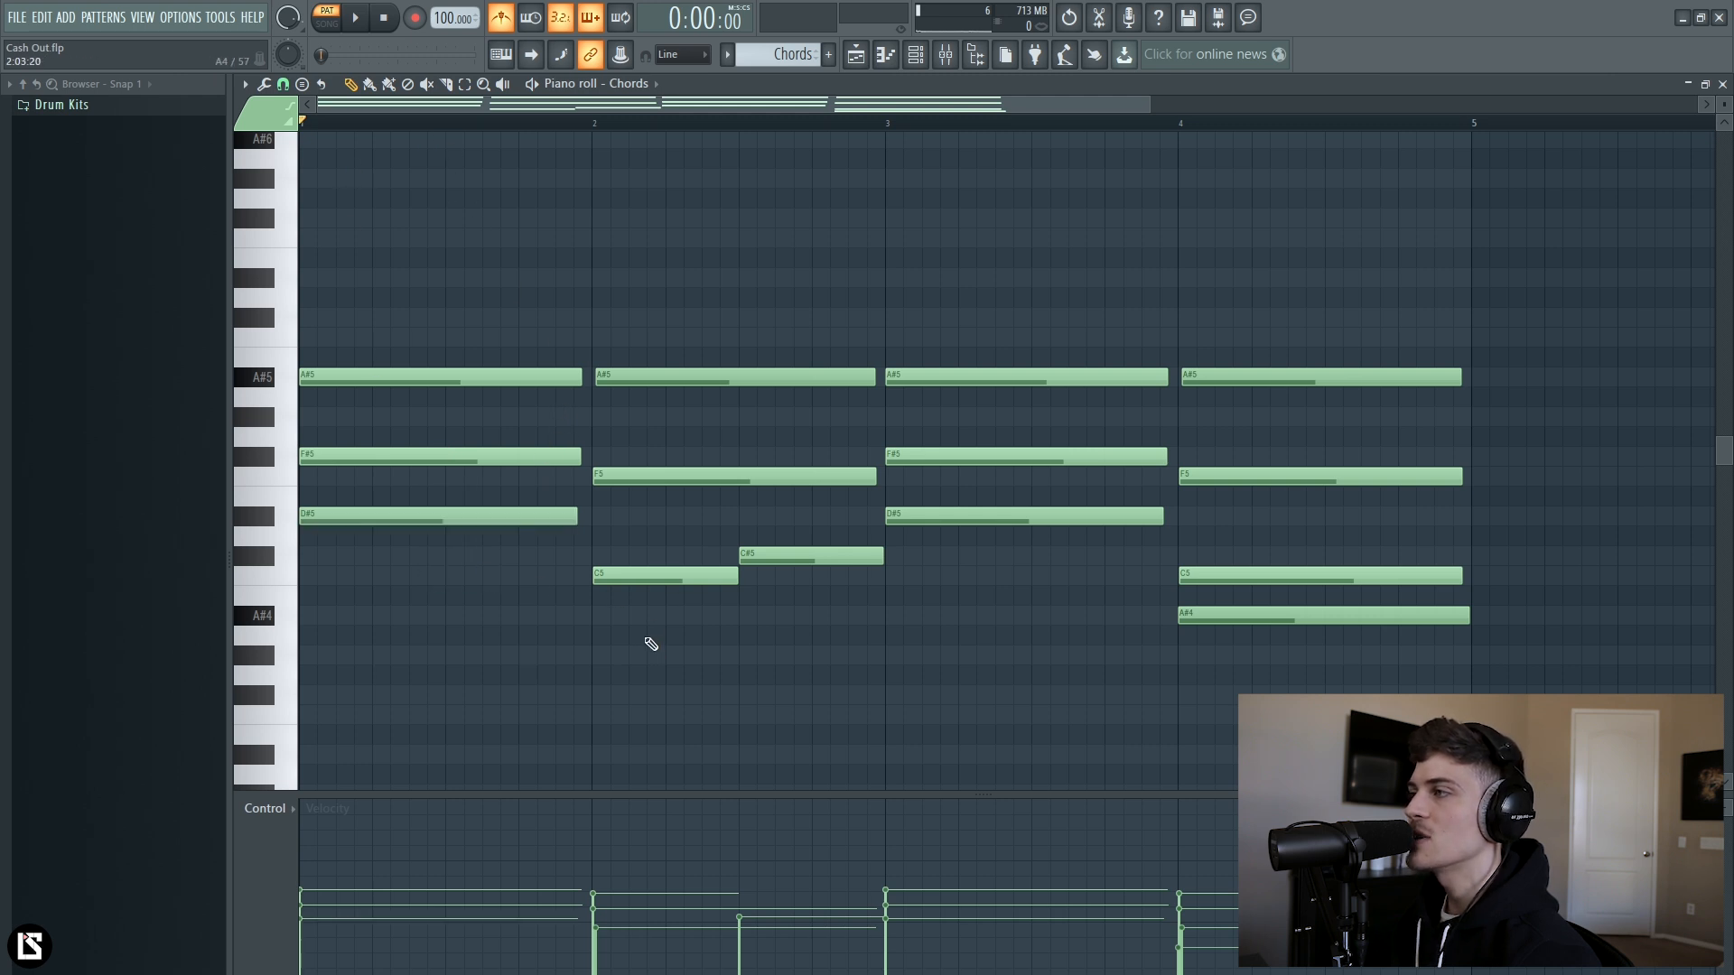
Highlight the C5 and C#5 notes at the bottom of the bar 2 chord and clear the selection.
{"action": "left_click_drag", "start_coordinate": [675, 531], "coordinate": [694, 646]}
{"action": "left_click_drag", "start_coordinate": [816, 547], "coordinate": [831, 618]}
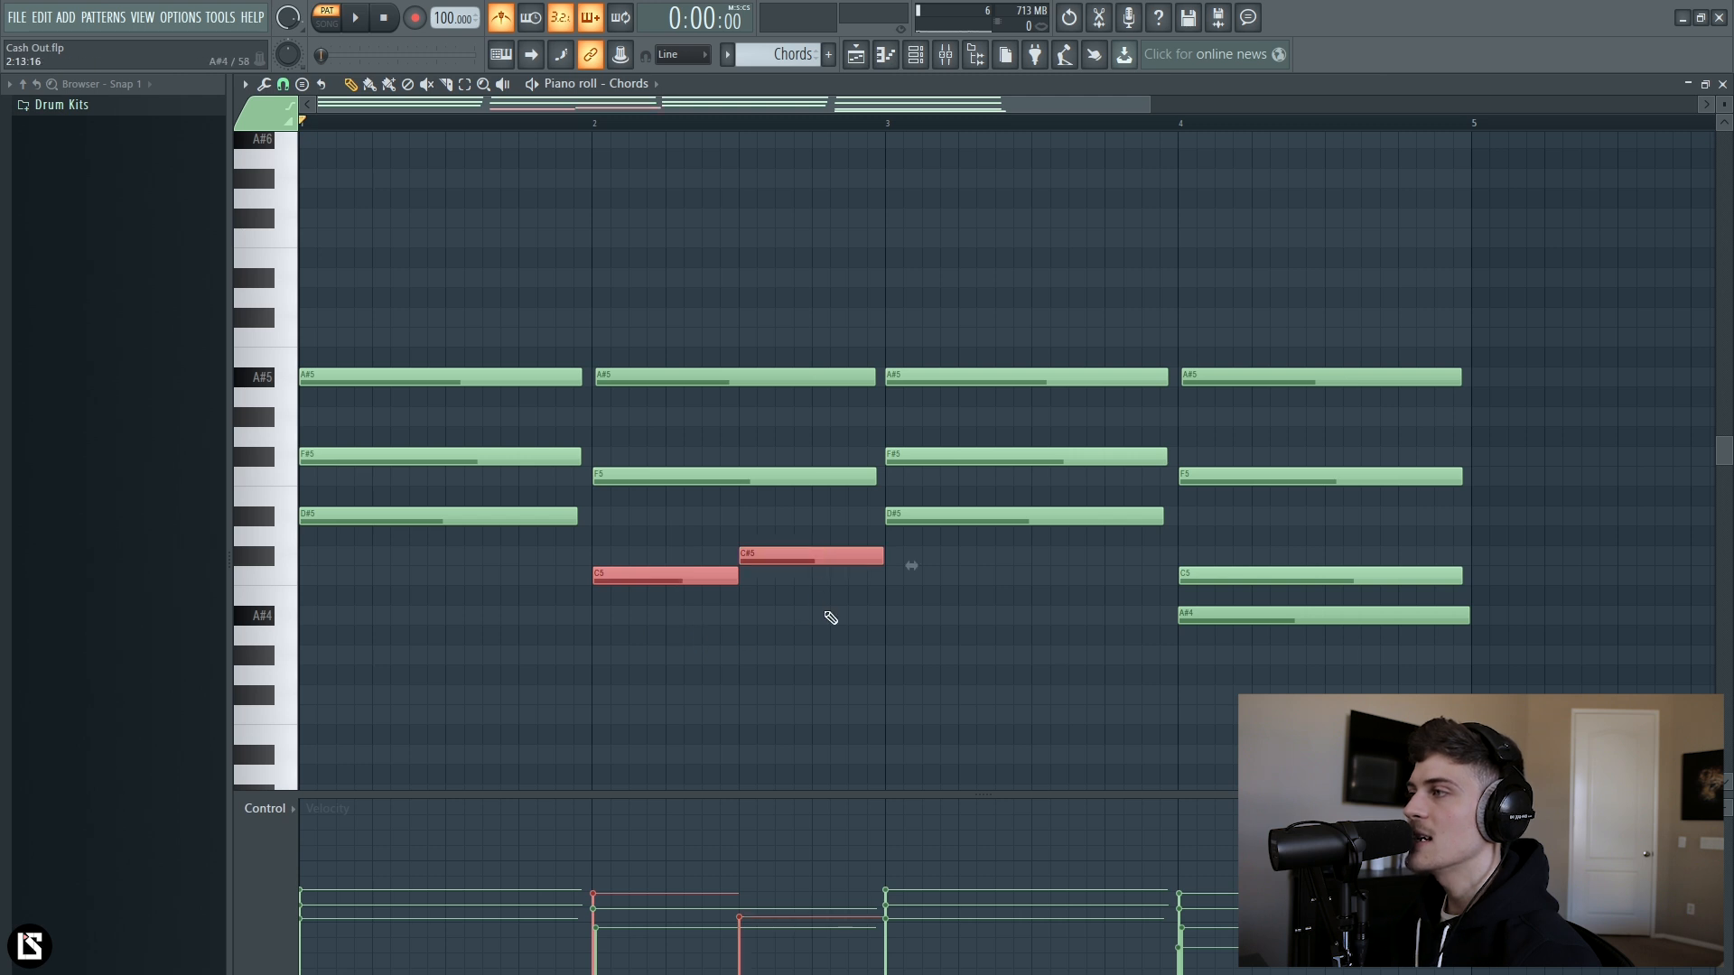
{"action": "left_click", "coordinate": [829, 618]}
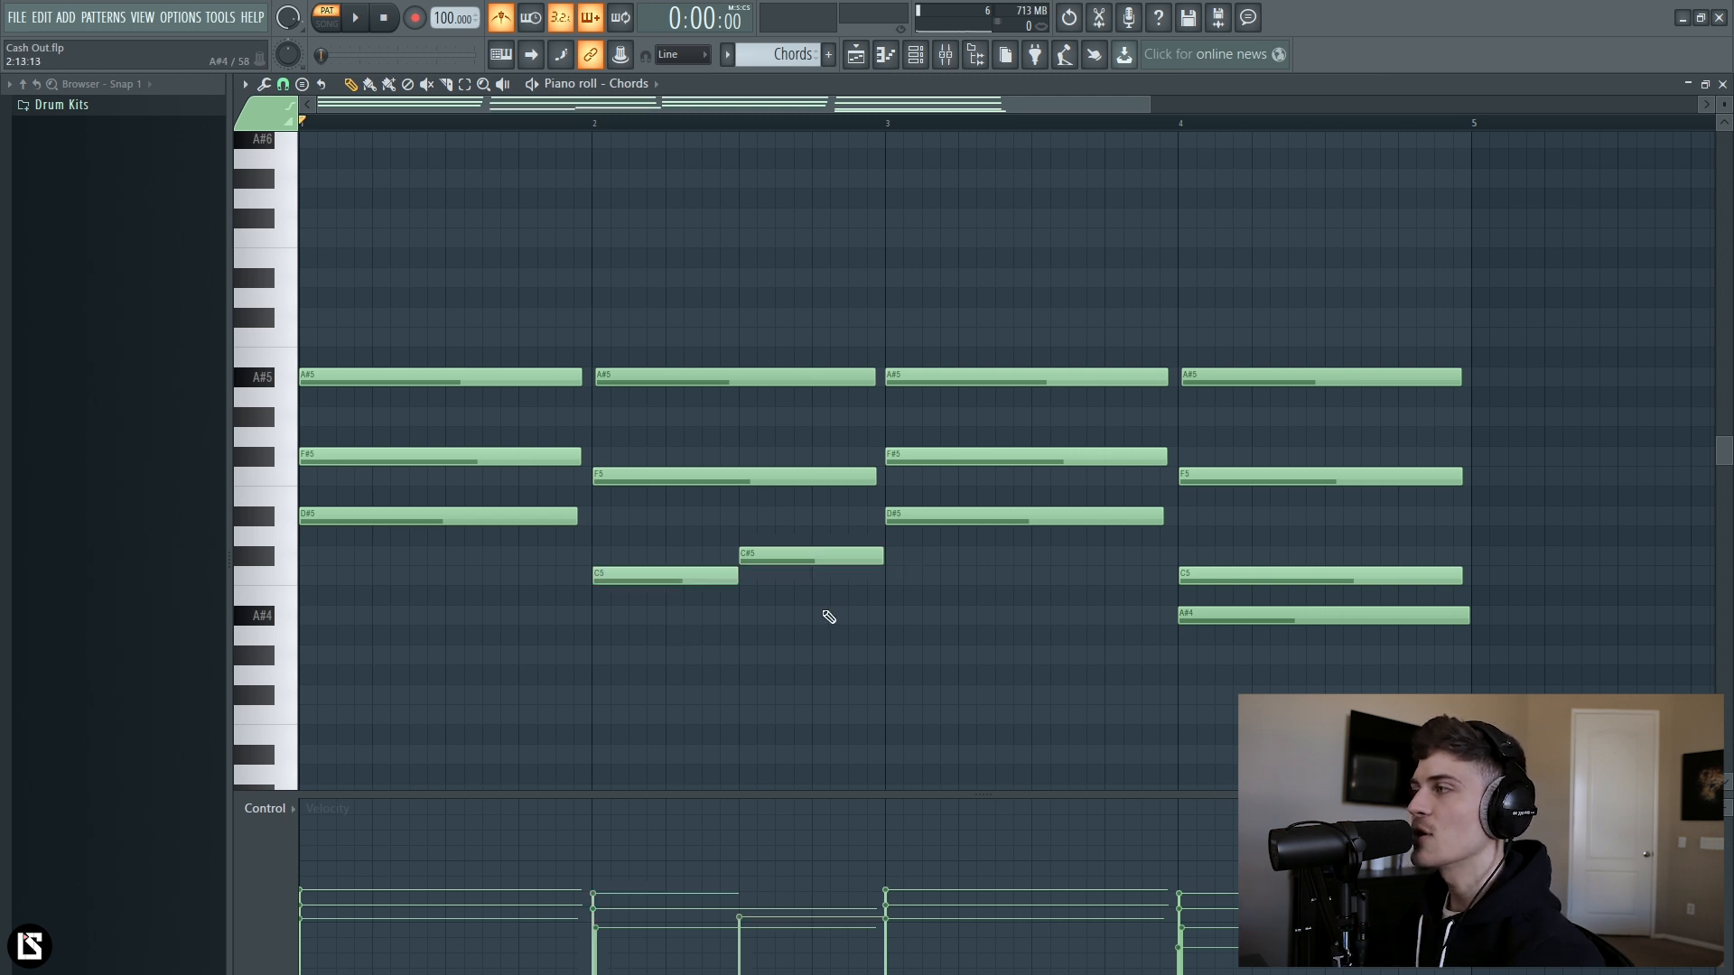
Play the Chords pattern and turn off the metronome.
{"action": "key", "text": "space"}
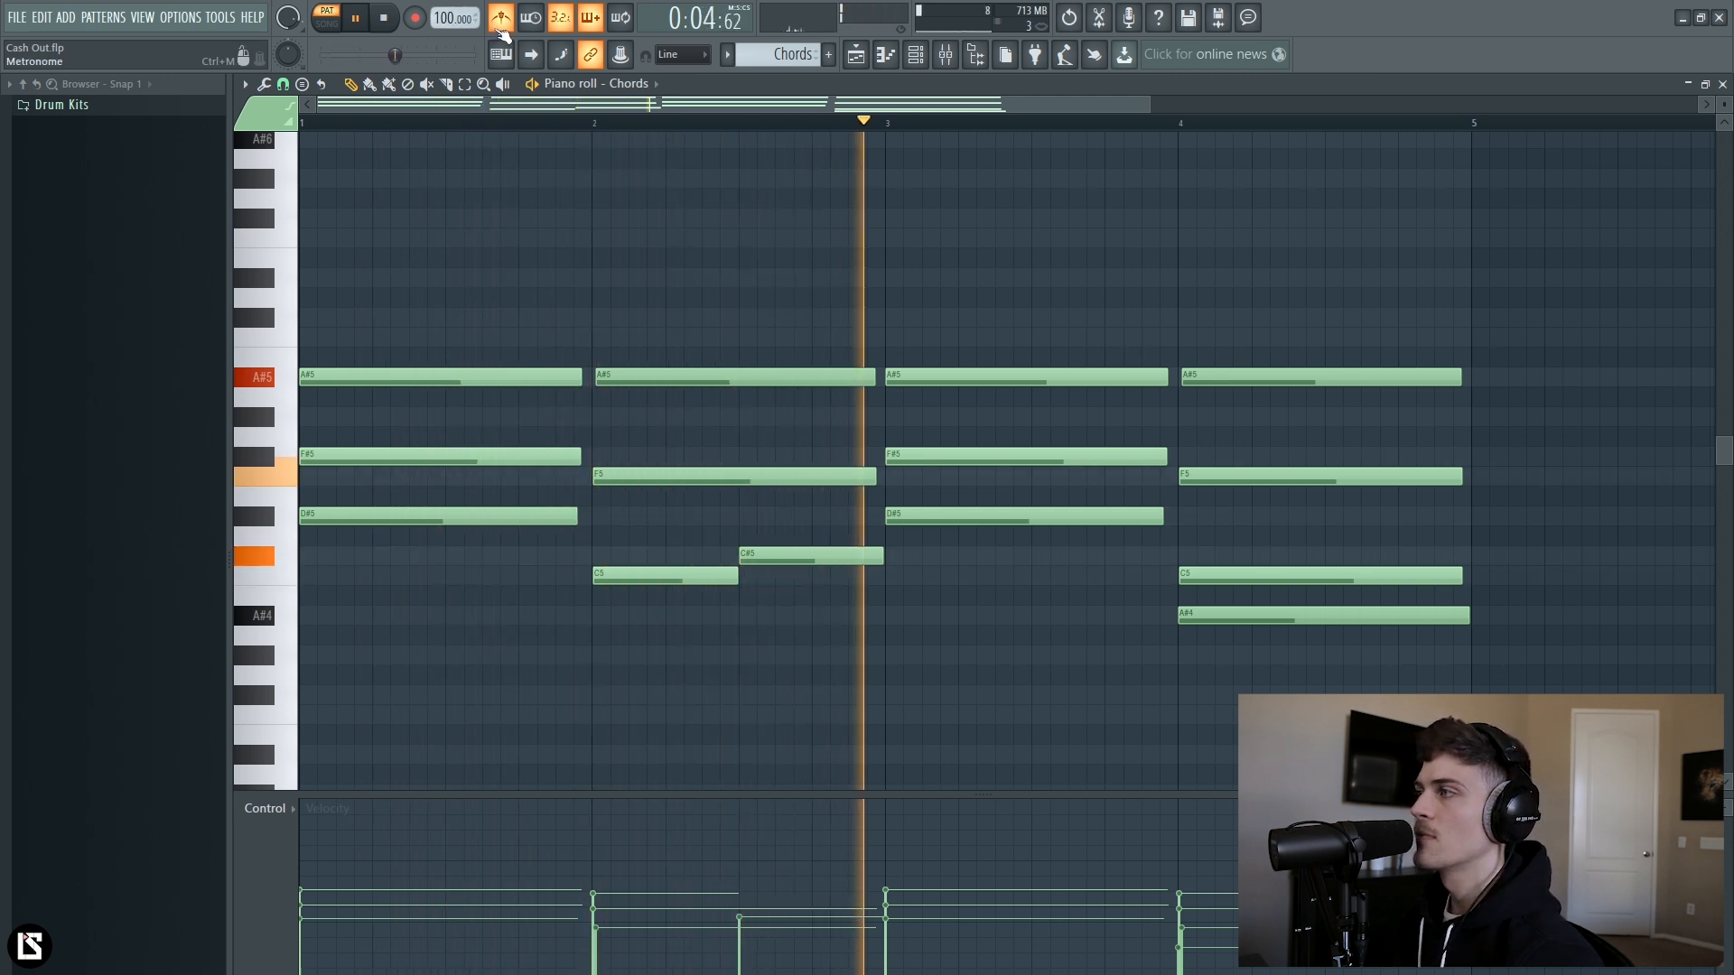
{"action": "key", "text": "space"}
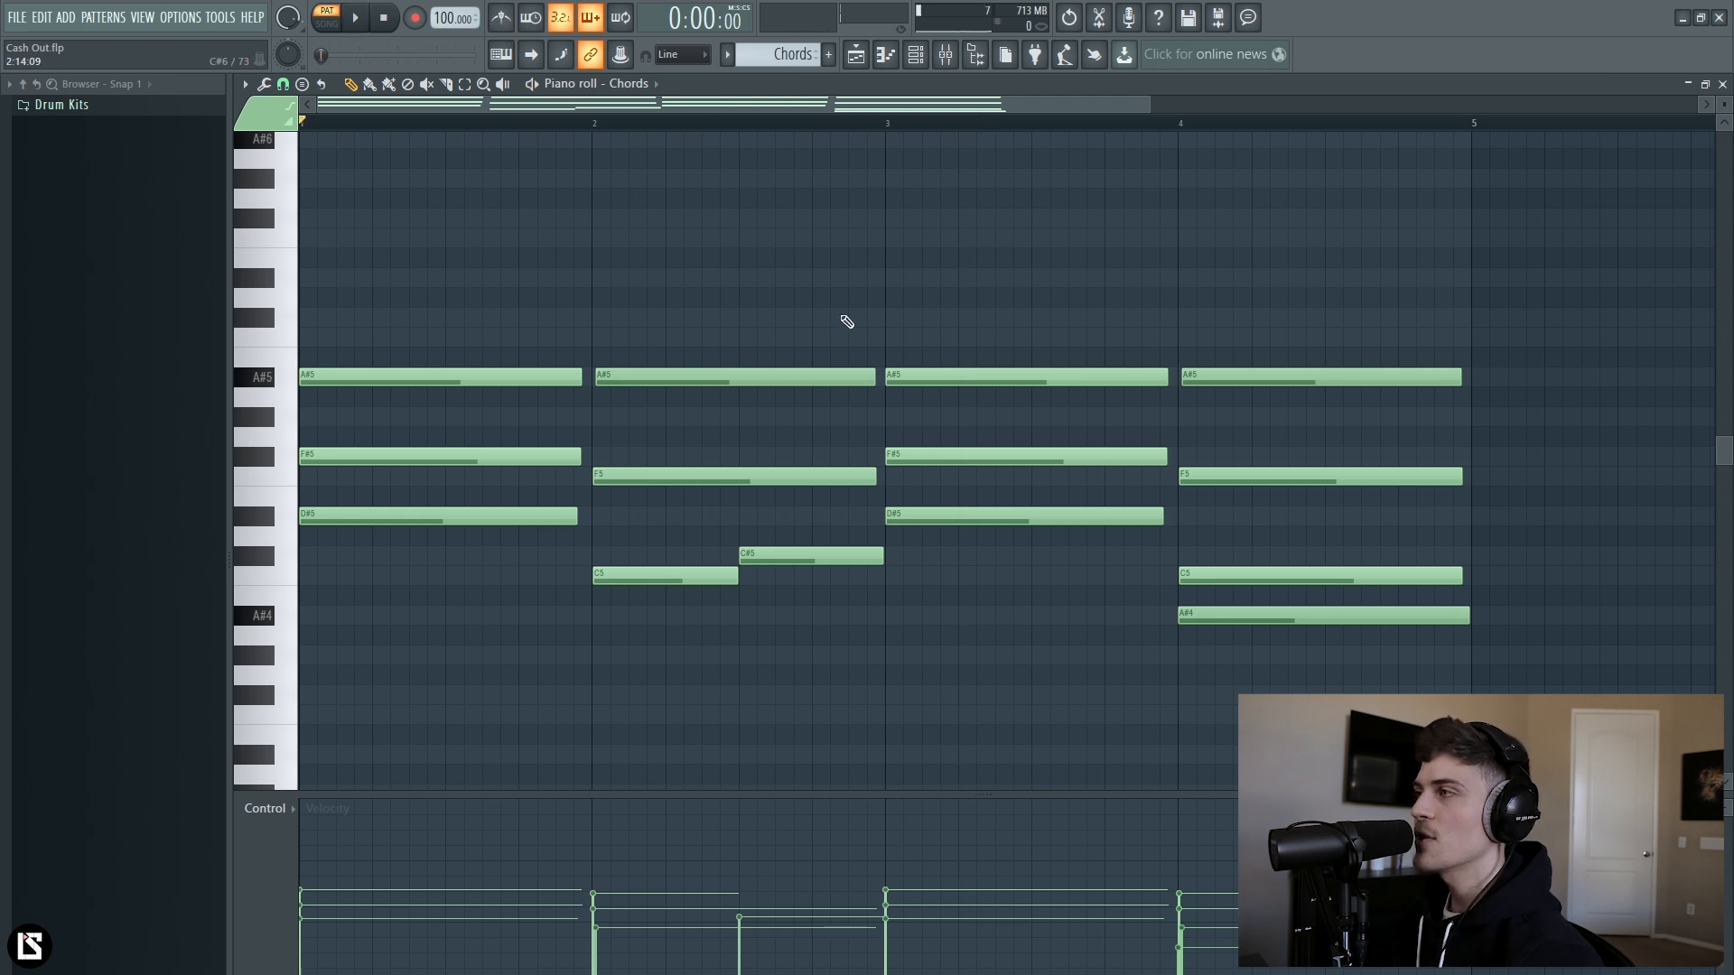
Slice the bar 2 A#5 and F5 notes where C#5 begins, return to the Draw tool, and highlight the C#5 note.
{"action": "left_click_drag", "start_coordinate": [752, 369], "coordinate": [755, 533]}
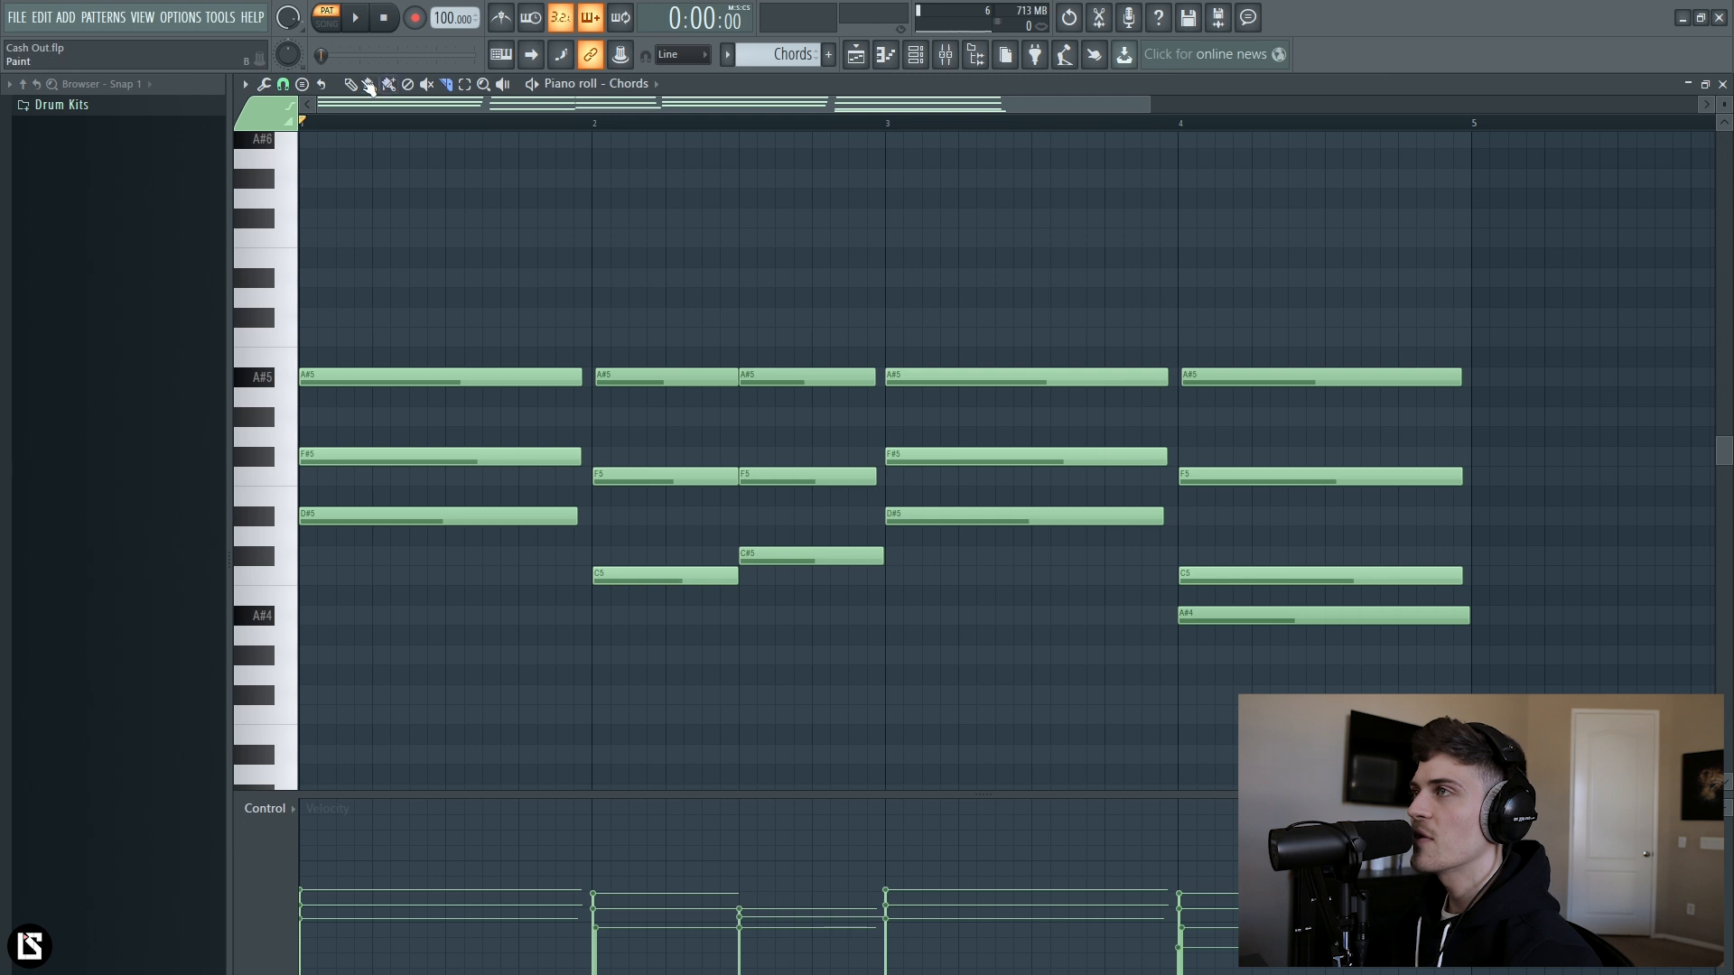
{"action": "left_click", "coordinate": [353, 87]}
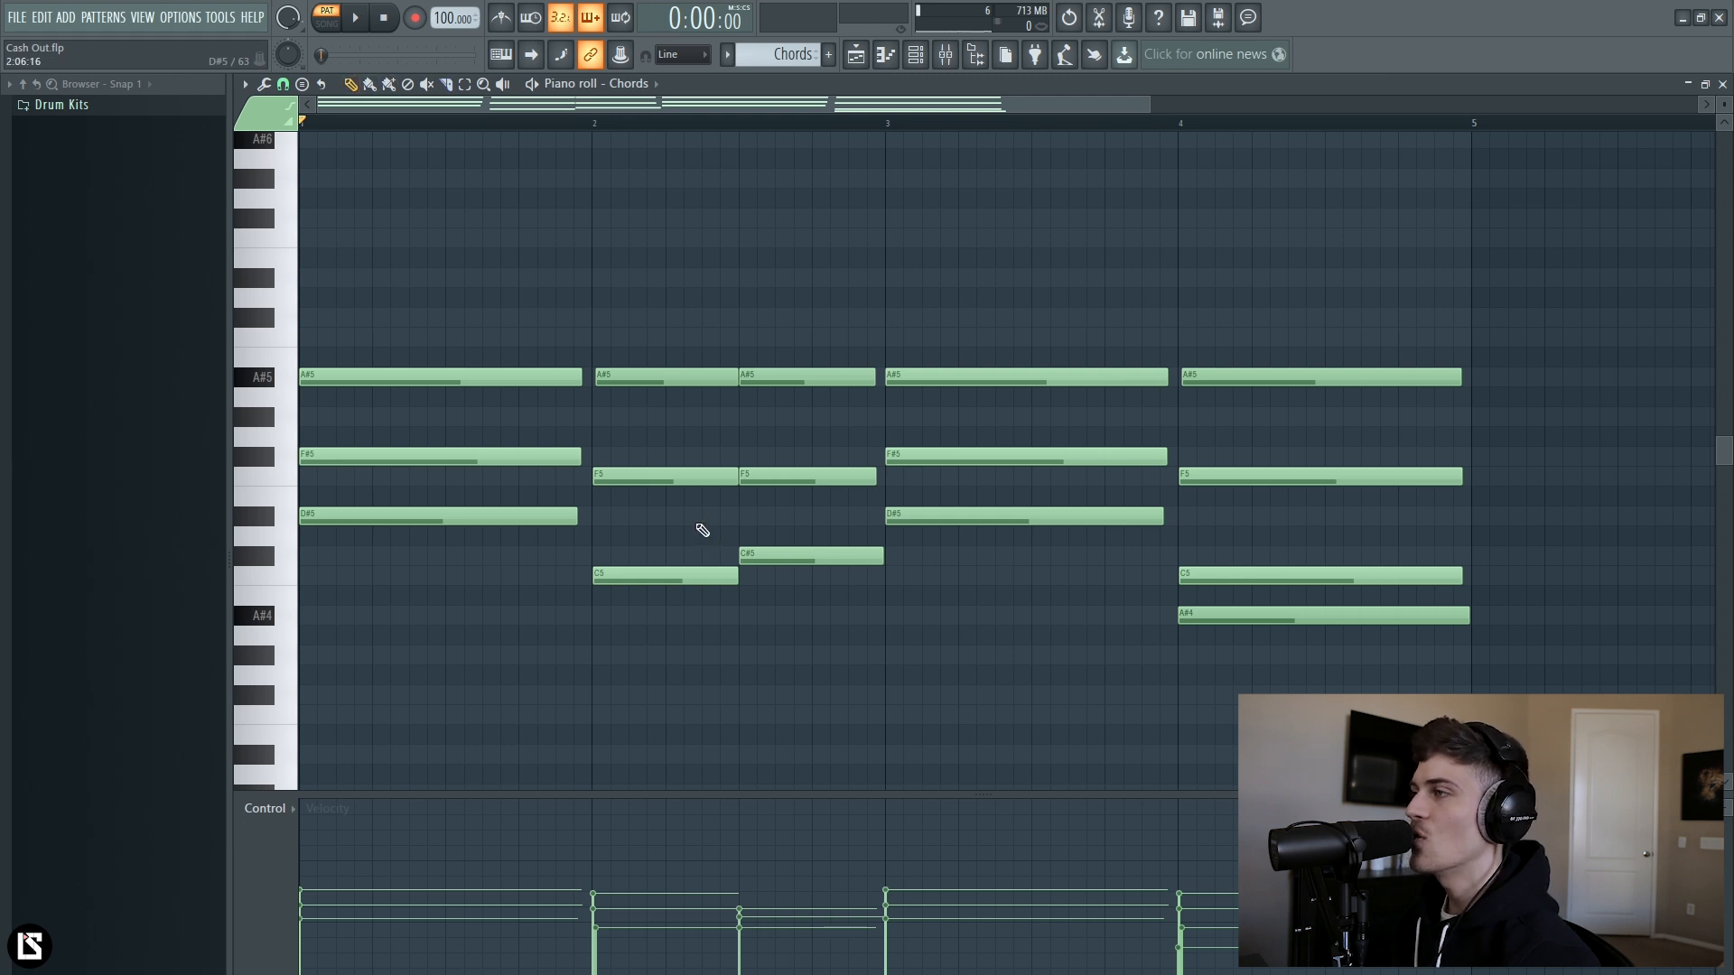
{"action": "left_click", "coordinate": [768, 555]}
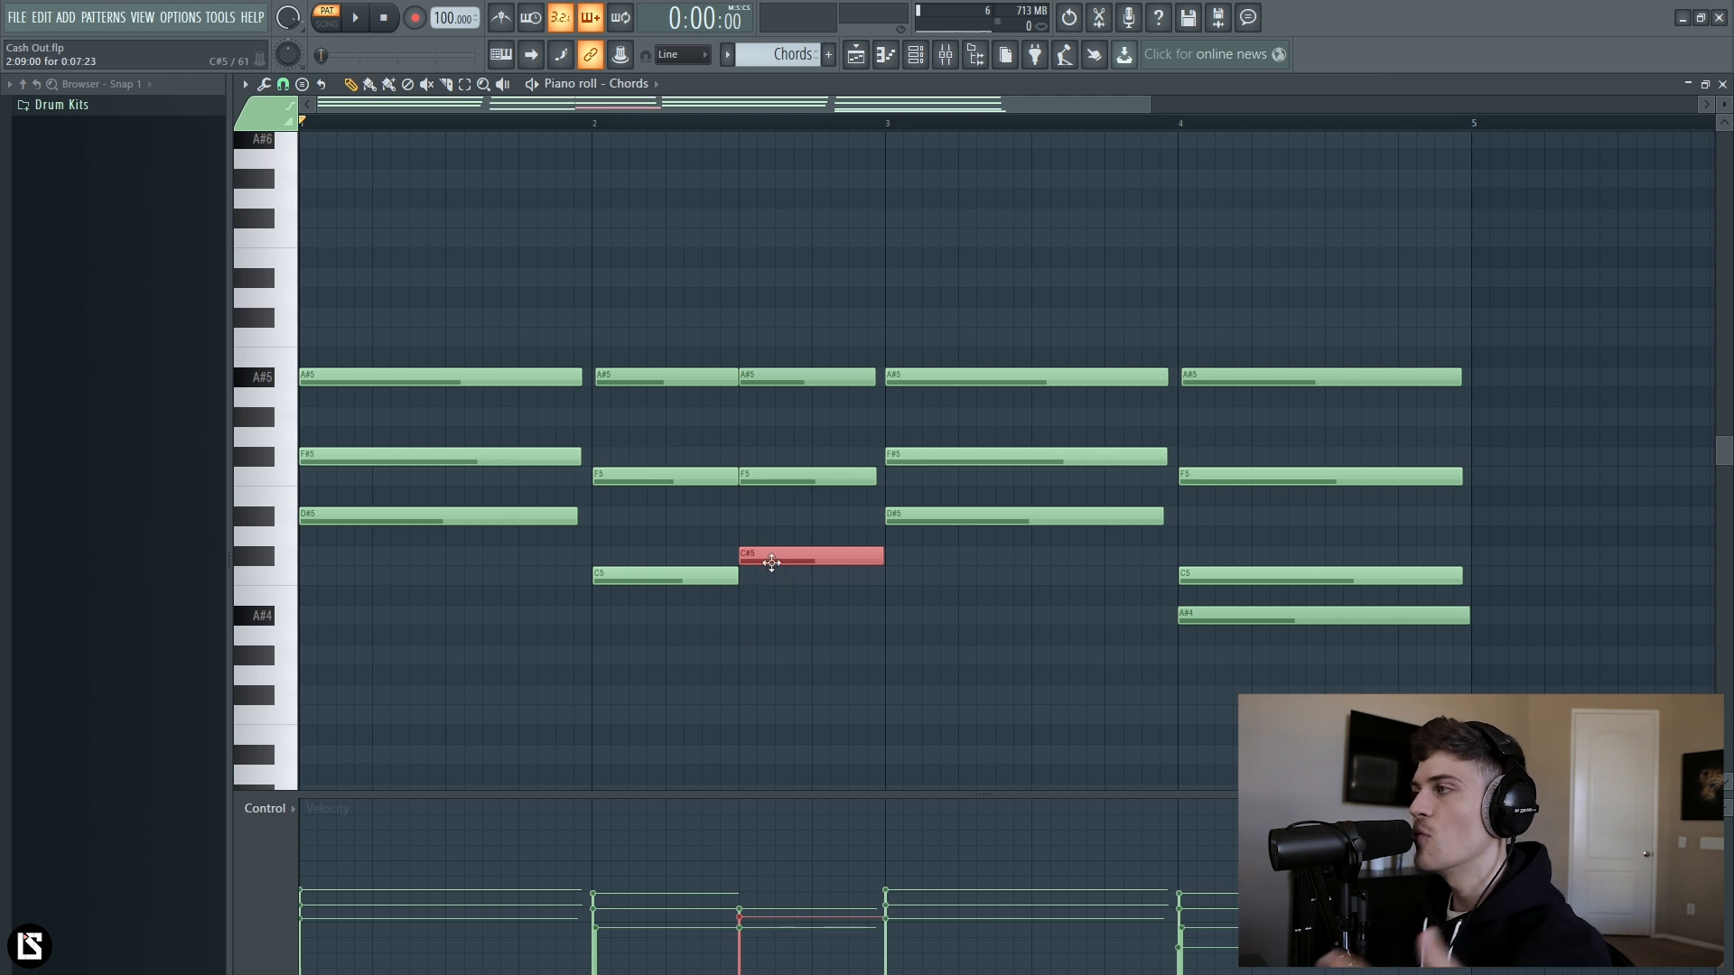
{"action": "left_click", "coordinate": [740, 725]}
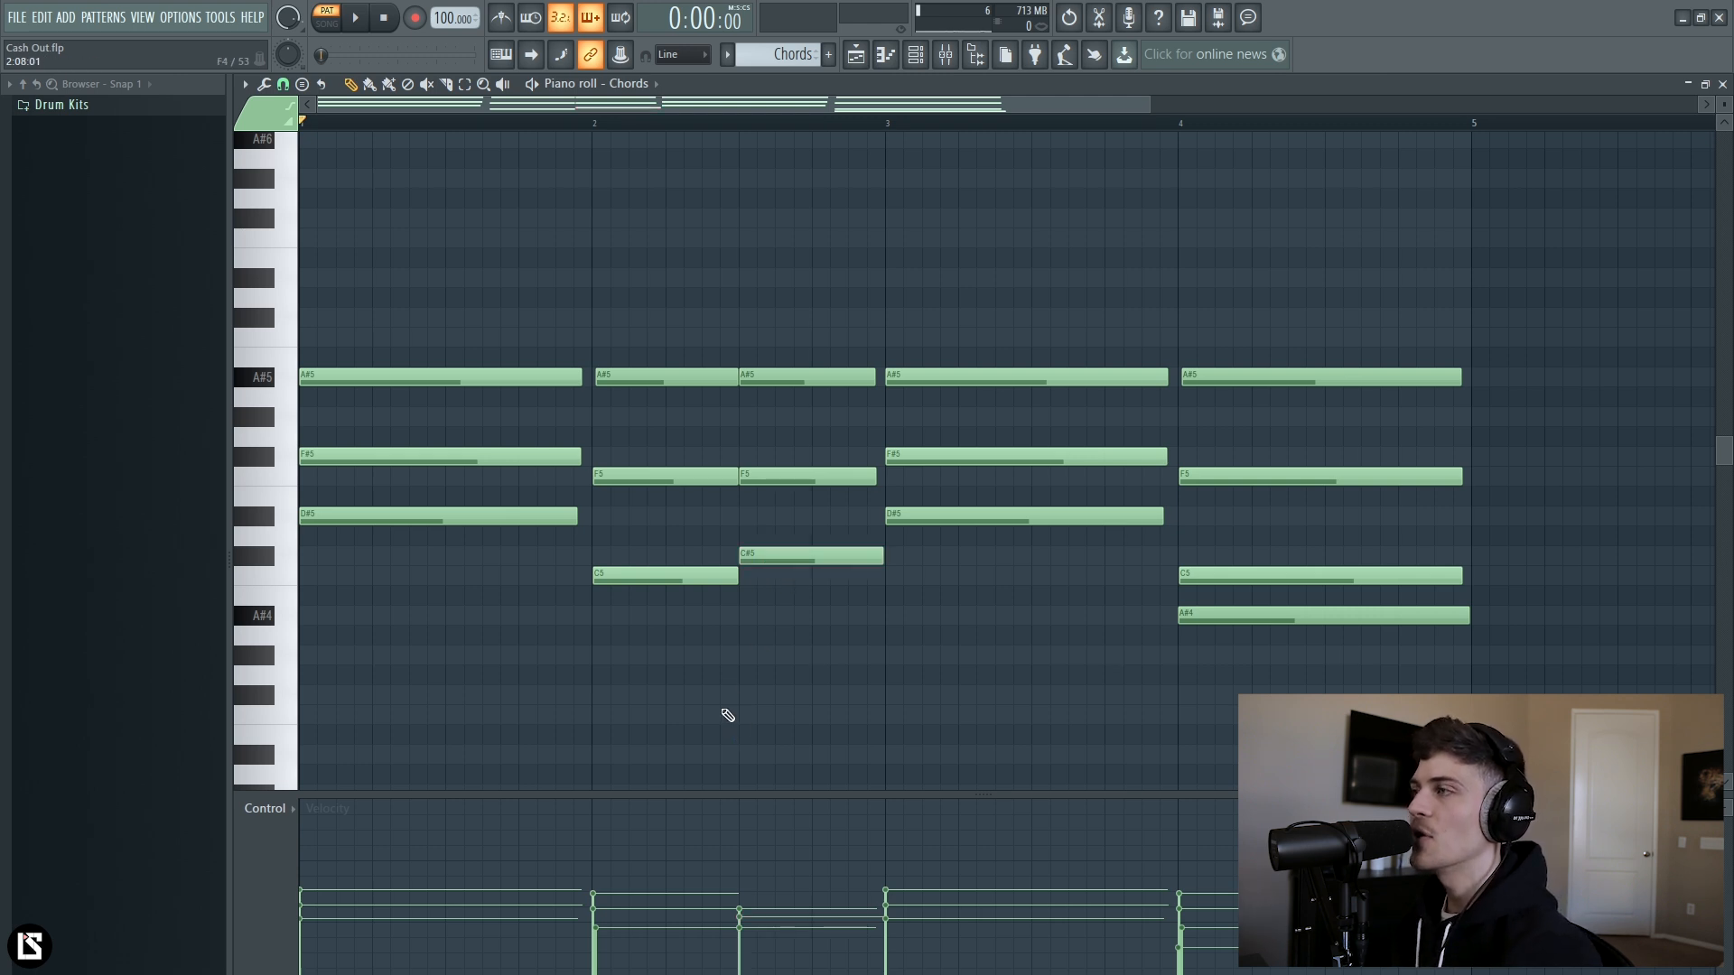
Highlight the first and second halves of the sliced bar 2 chord and play the Chords pattern.
{"action": "left_click_drag", "start_coordinate": [679, 329], "coordinate": [697, 513]}
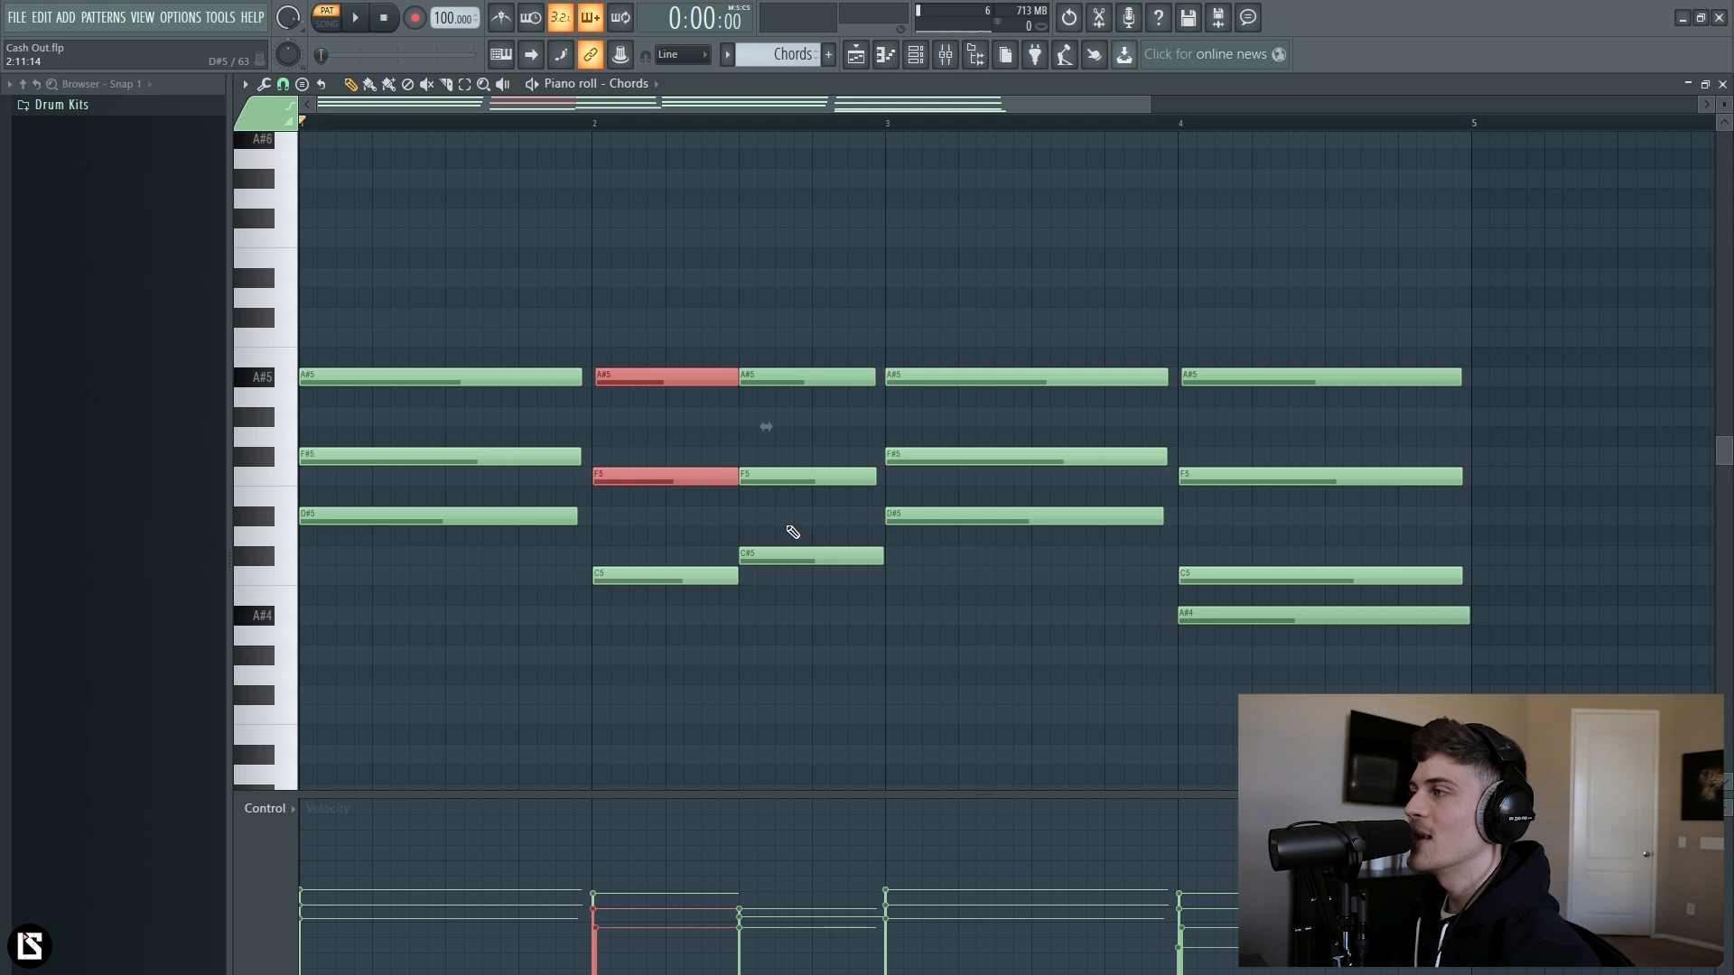
{"action": "left_click", "coordinate": [768, 348]}
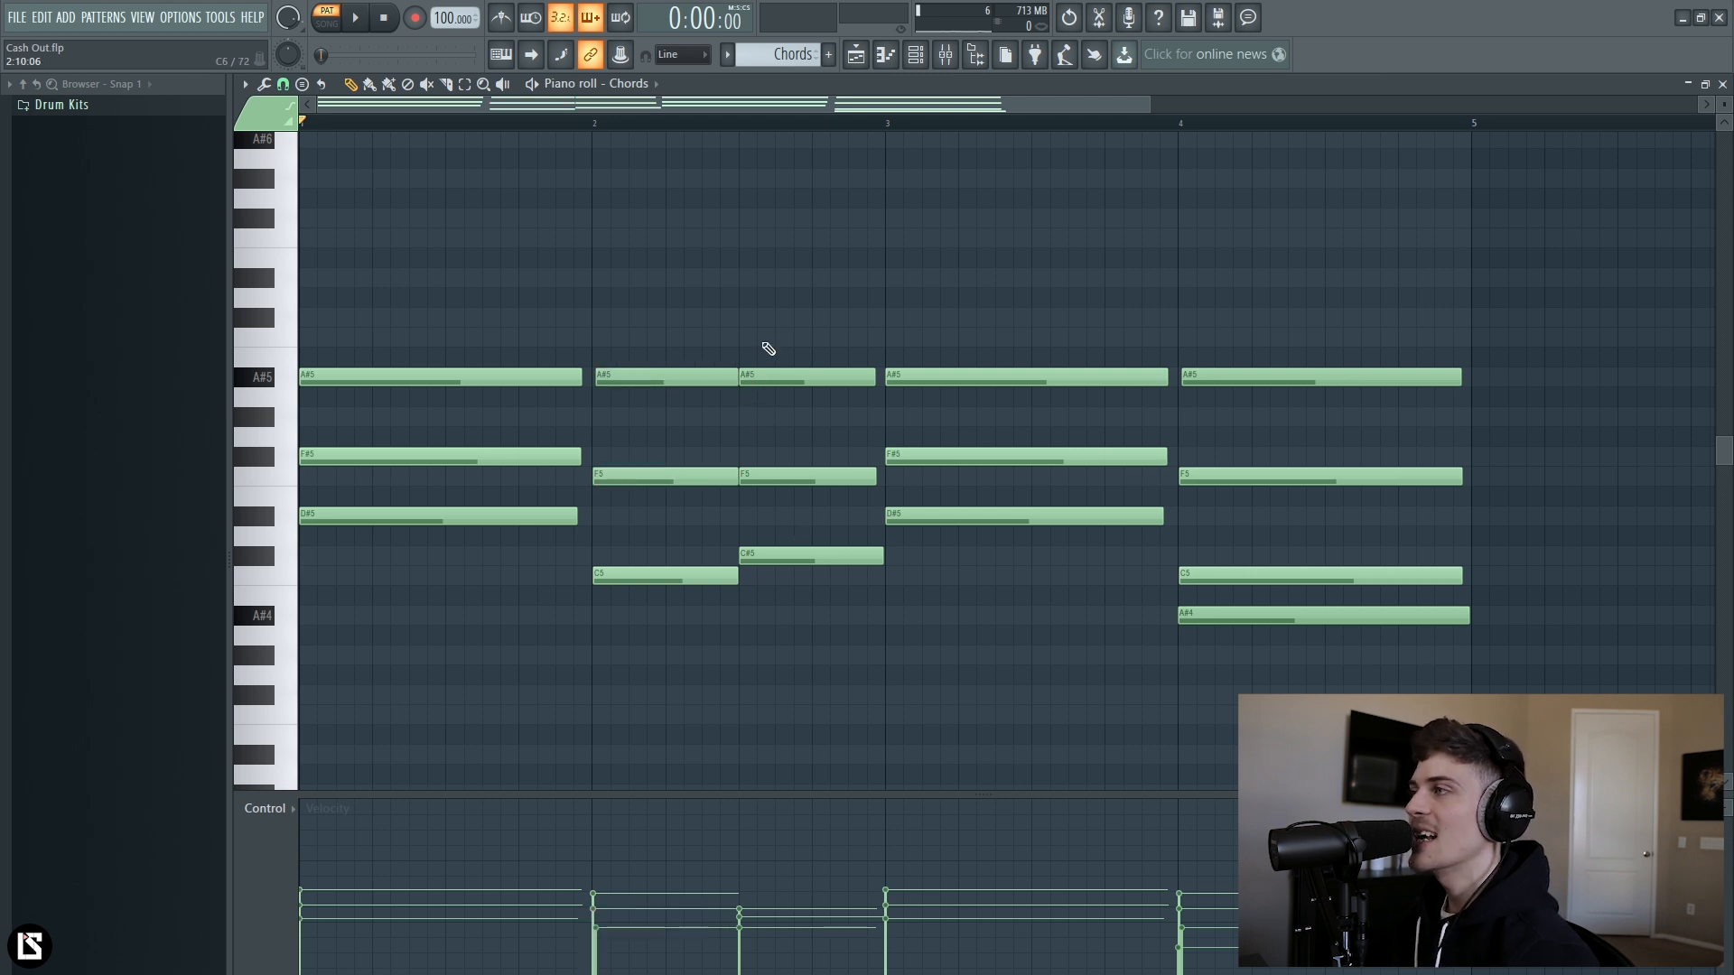
{"action": "key", "text": "space"}
{"action": "left_click_drag", "start_coordinate": [775, 311], "coordinate": [807, 641]}
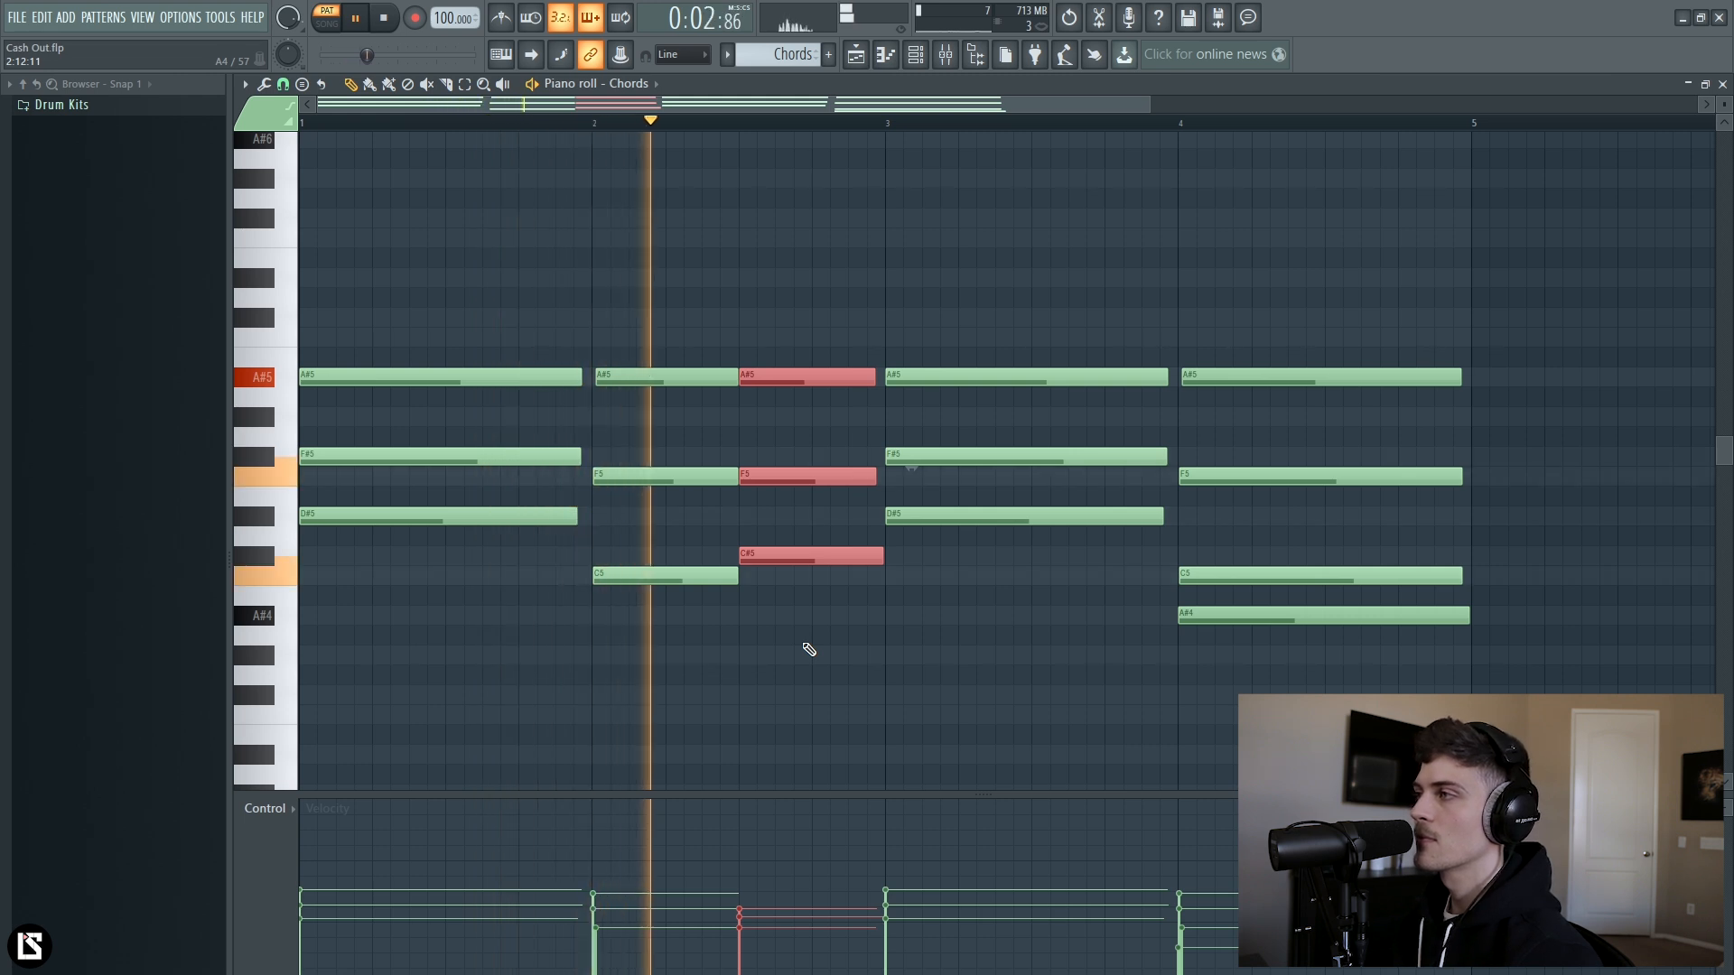
Compare the bar 4 chord with the first bar 2 chord by selecting both, clear the selection, and play the pattern.
{"action": "left_click_drag", "start_coordinate": [1232, 269], "coordinate": [1299, 726]}
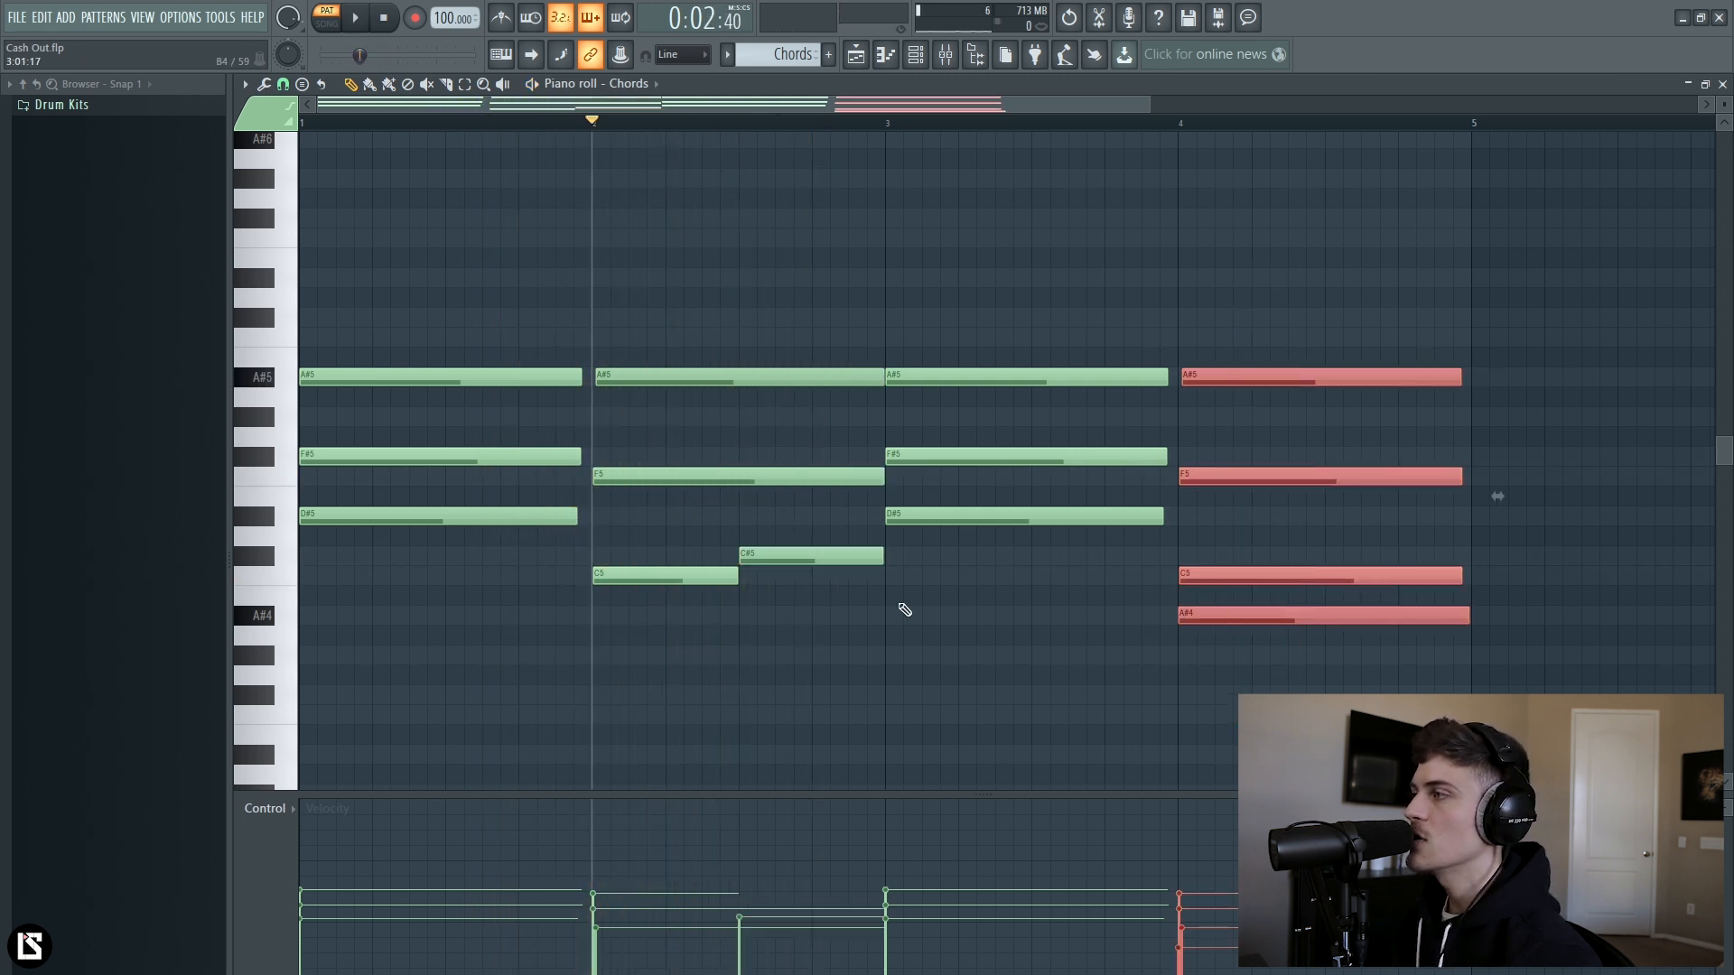
{"action": "left_click_drag", "start_coordinate": [650, 583], "coordinate": [666, 344]}
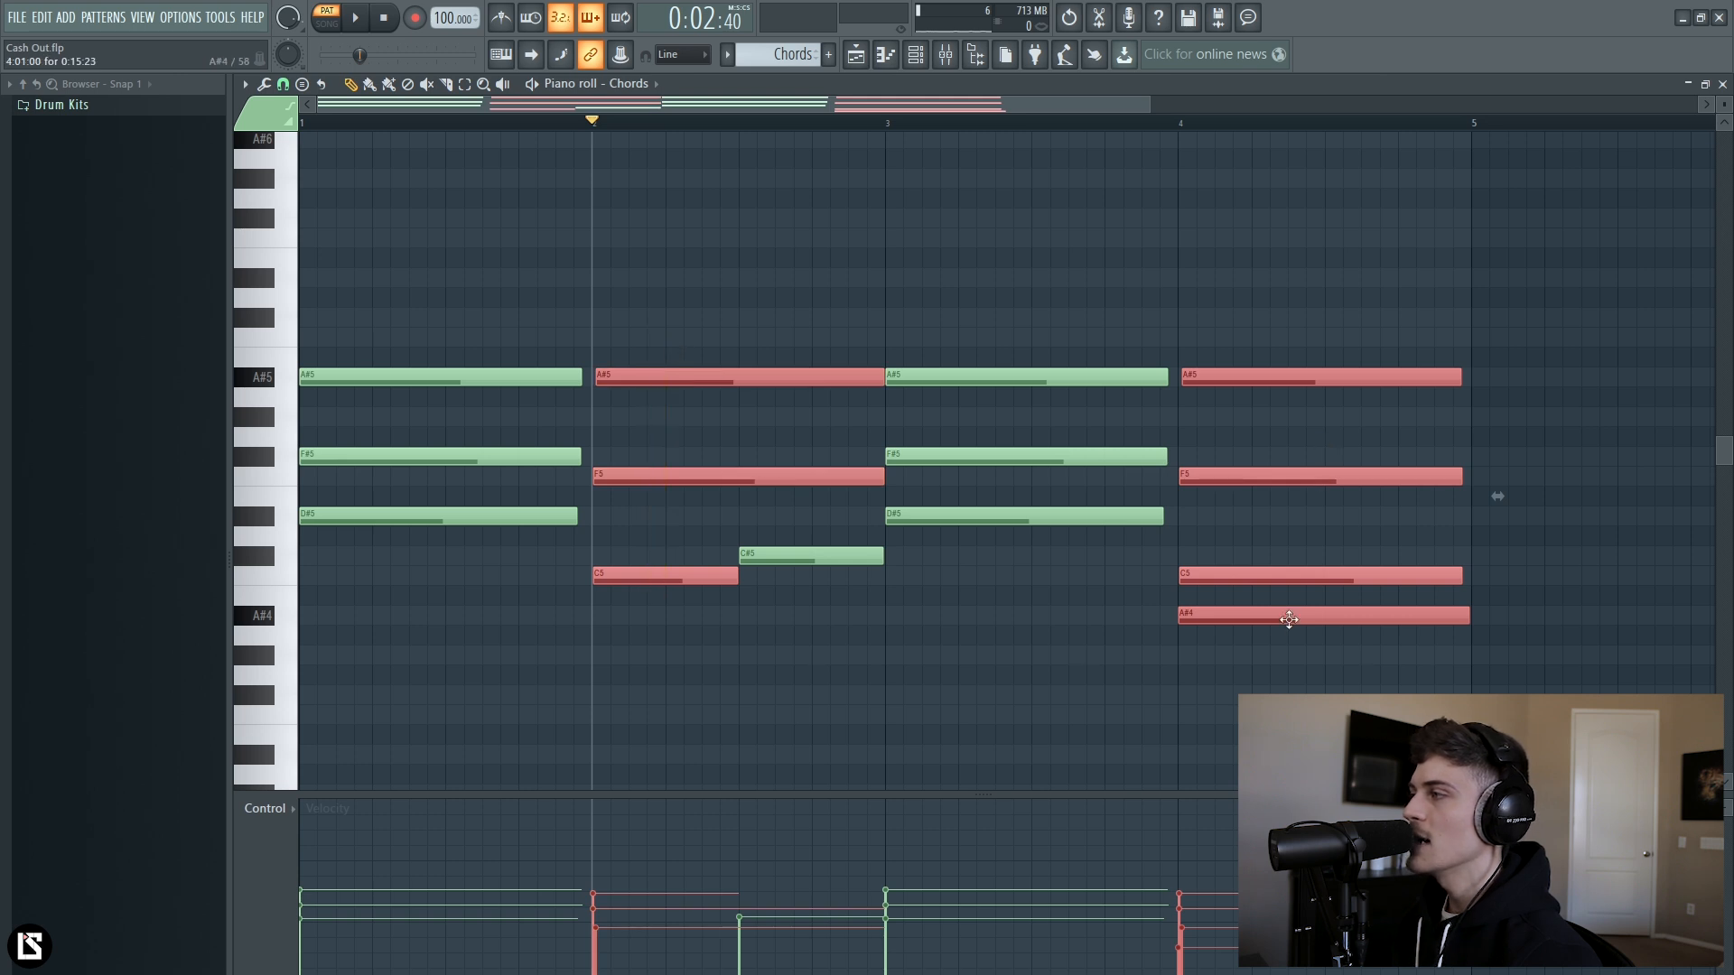
{"action": "left_click", "coordinate": [1147, 703], "text": "ctrl"}
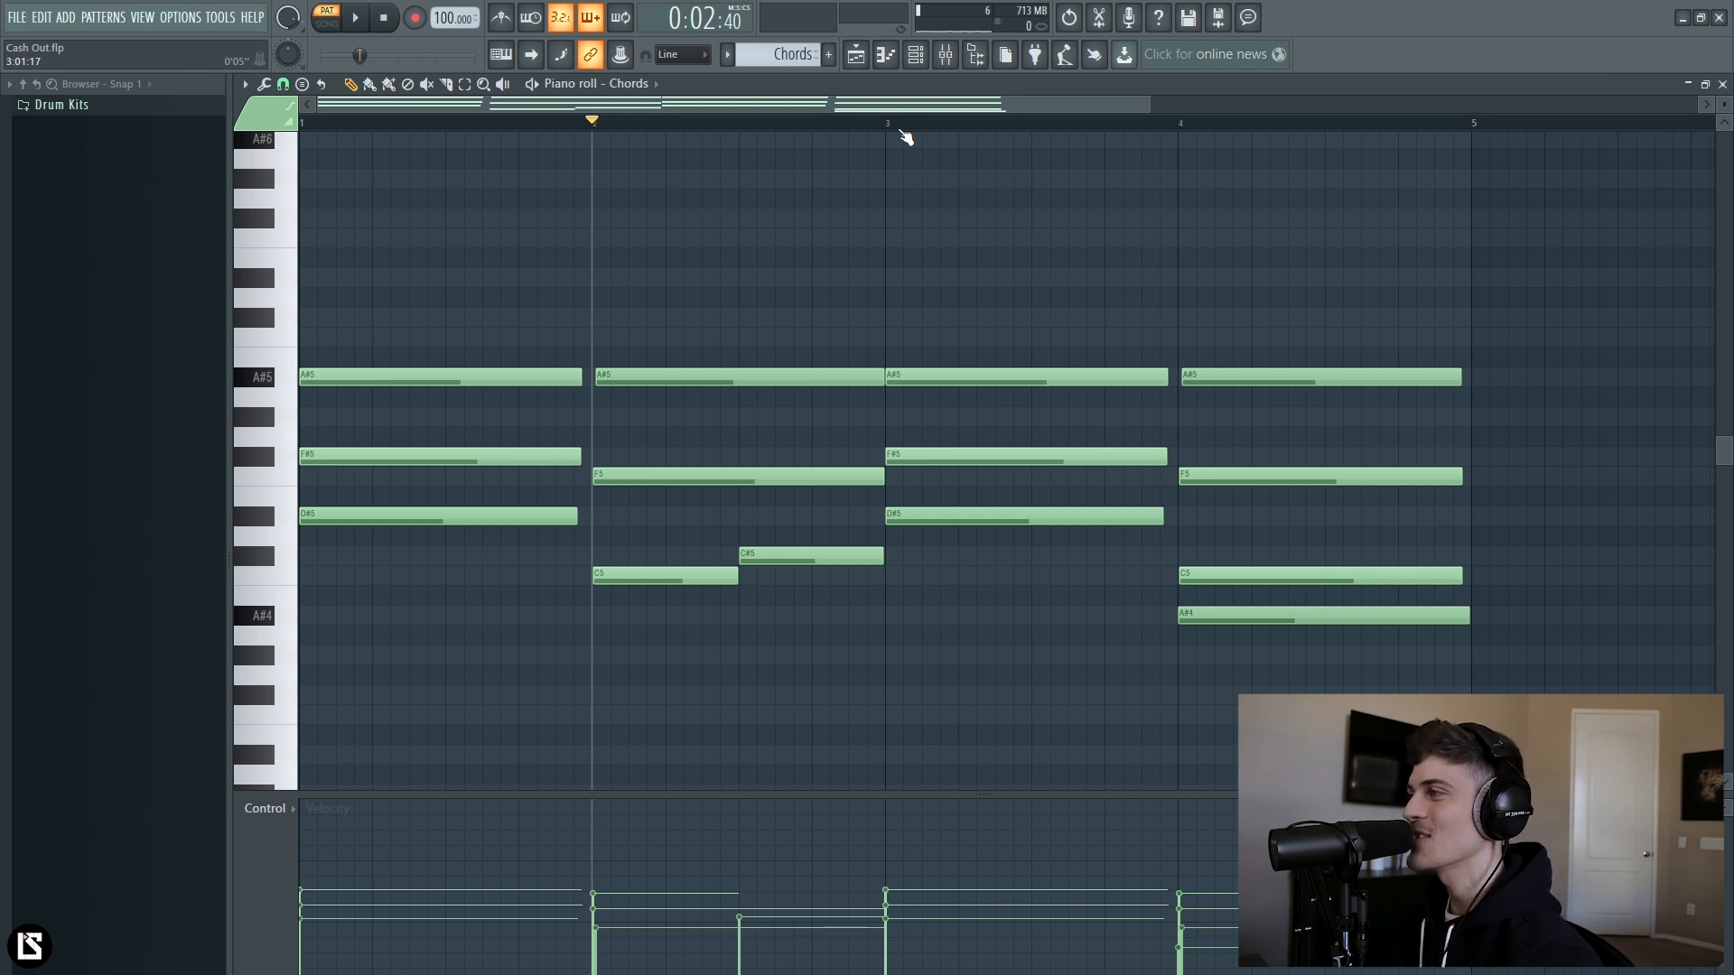
{"action": "key", "text": "space"}
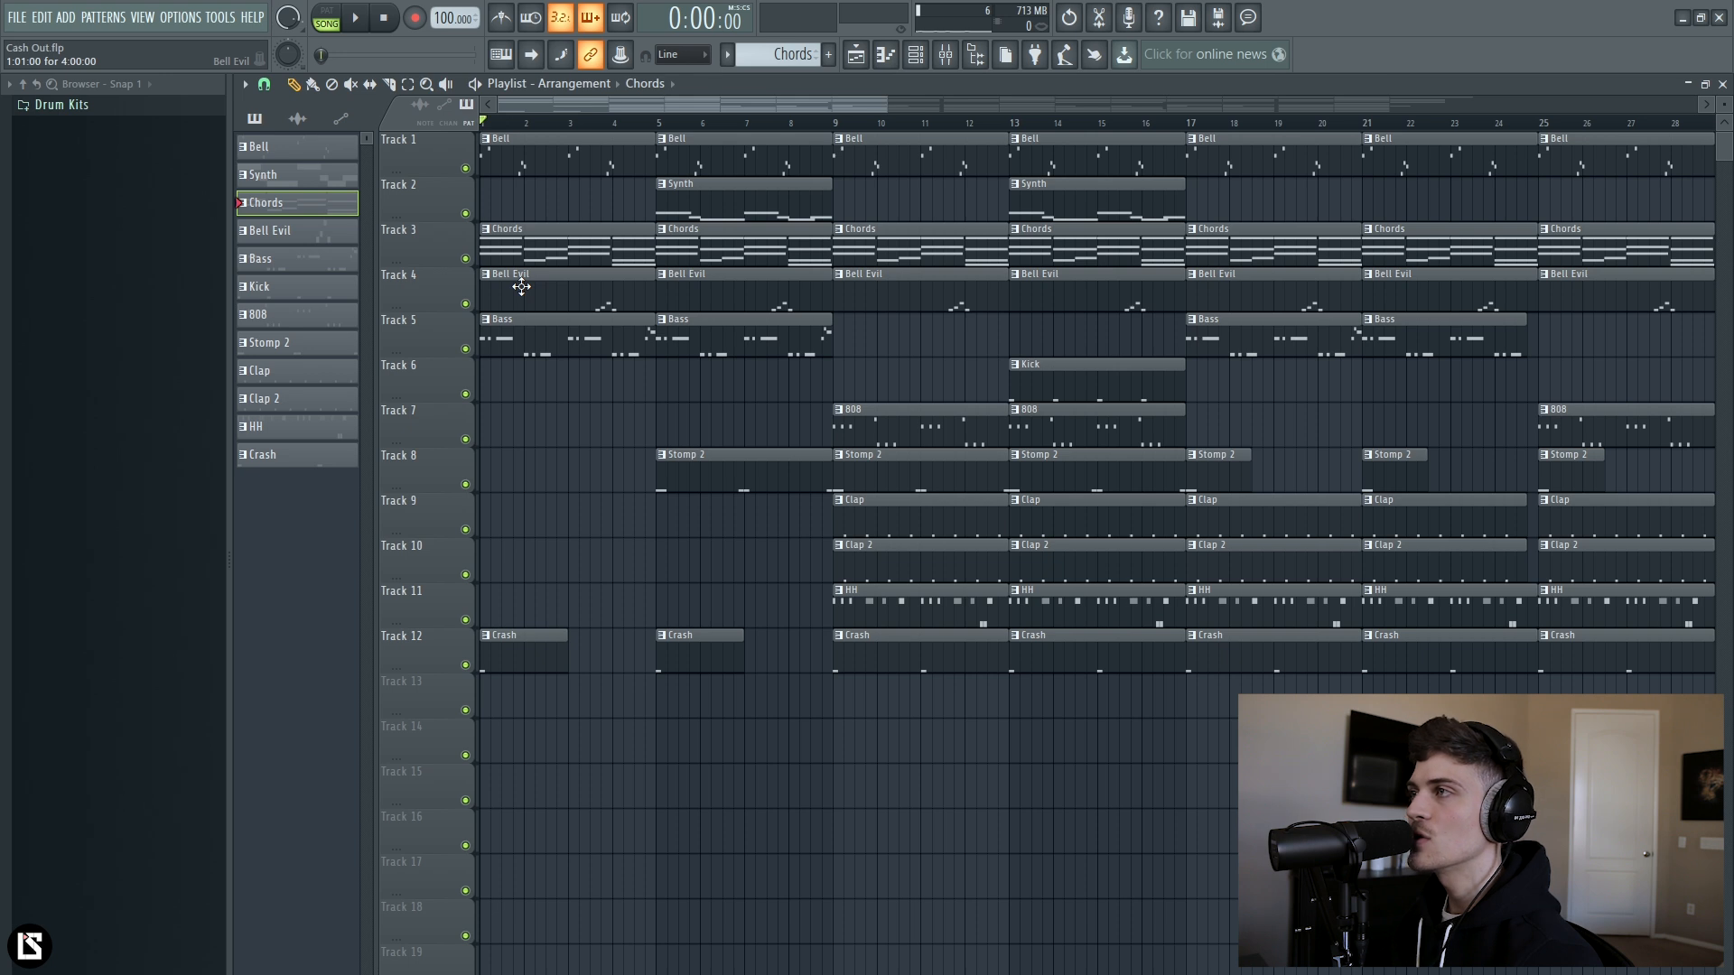
Open the Bell Evil pattern from the playlist in the piano roll and select the time range covering bars 3 and 4.
{"action": "double_click", "coordinate": [521, 286]}
{"action": "scroll", "coordinate": [550, 229], "scroll_direction": "up", "scroll_amount": 6}
{"action": "scroll", "coordinate": [1213, 142], "scroll_direction": "down", "scroll_amount": 3, "text": "ctrl"}
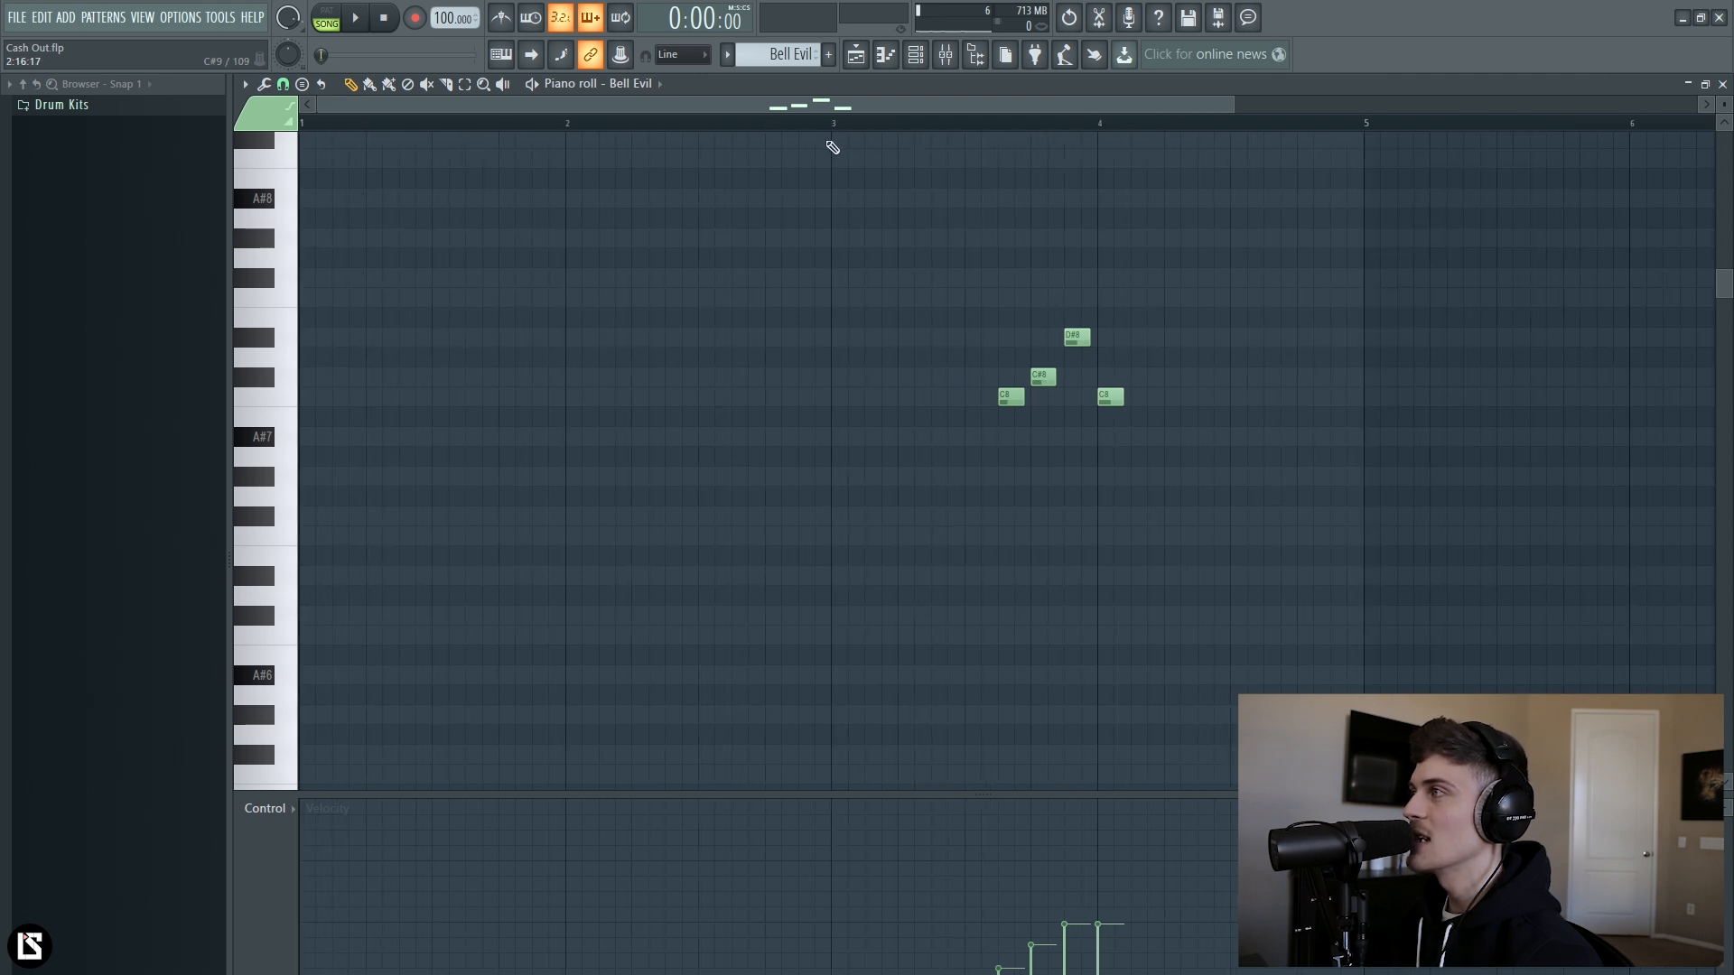
{"action": "left_click_drag", "start_coordinate": [835, 128], "coordinate": [1366, 172]}
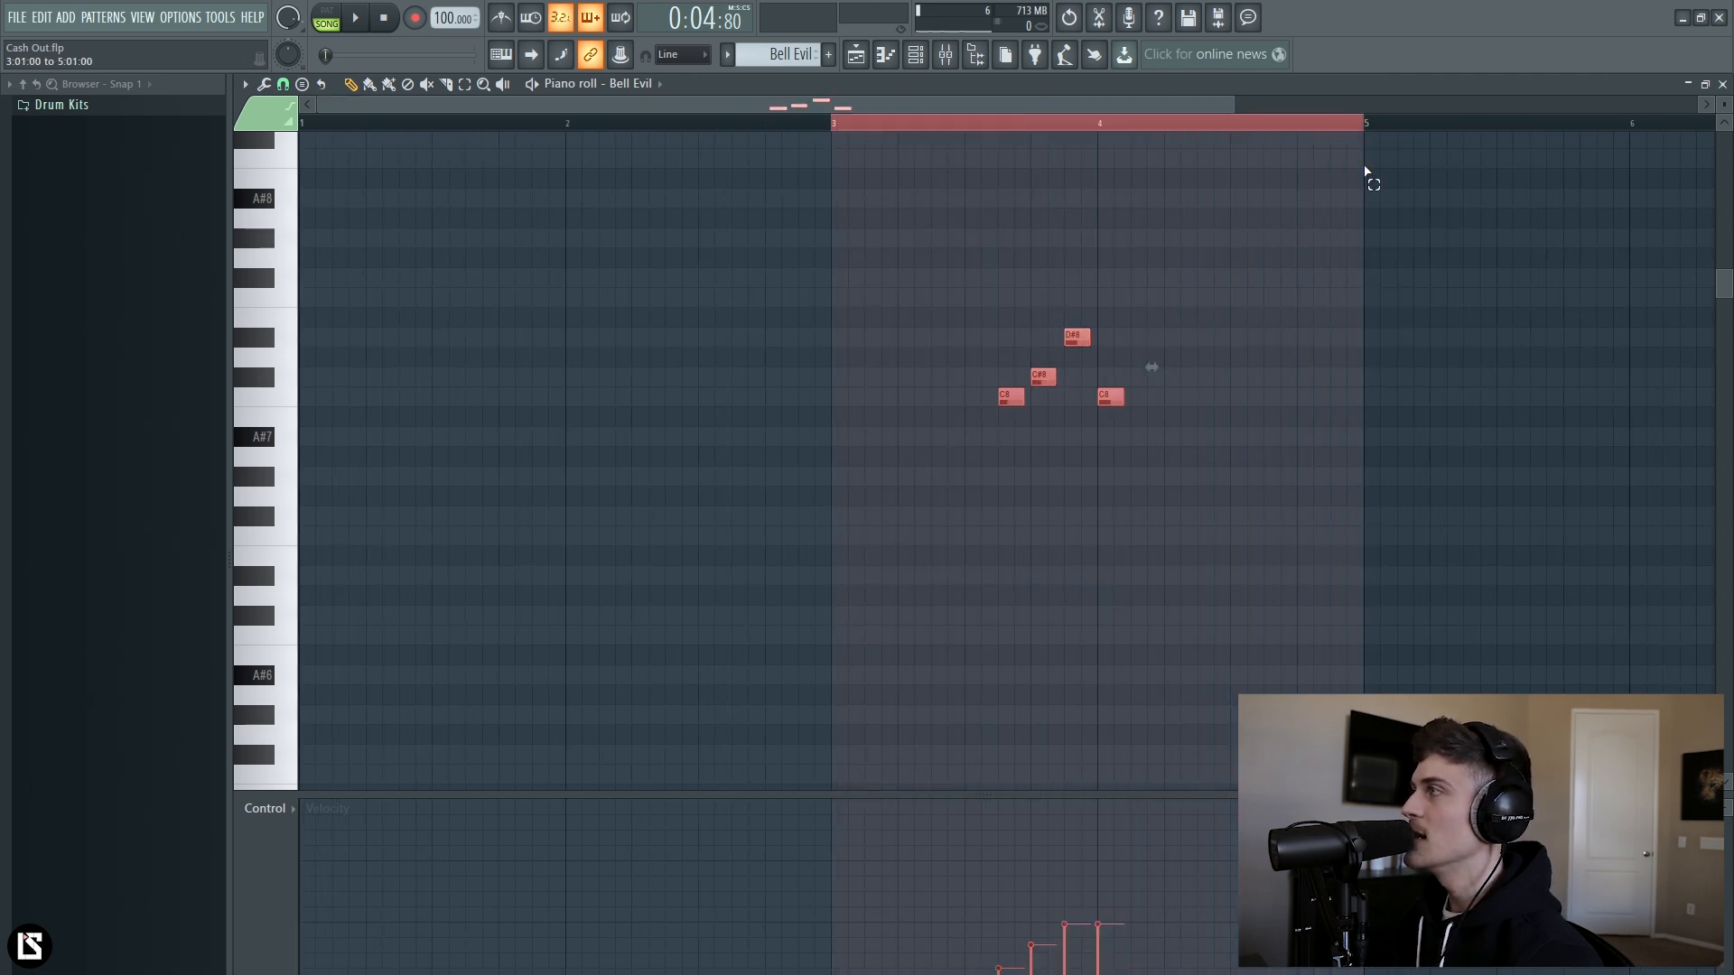
Inspect the Bell Evil channel's Nexus preset and its mixer track, and close both windows.
{"action": "left_click", "coordinate": [915, 54]}
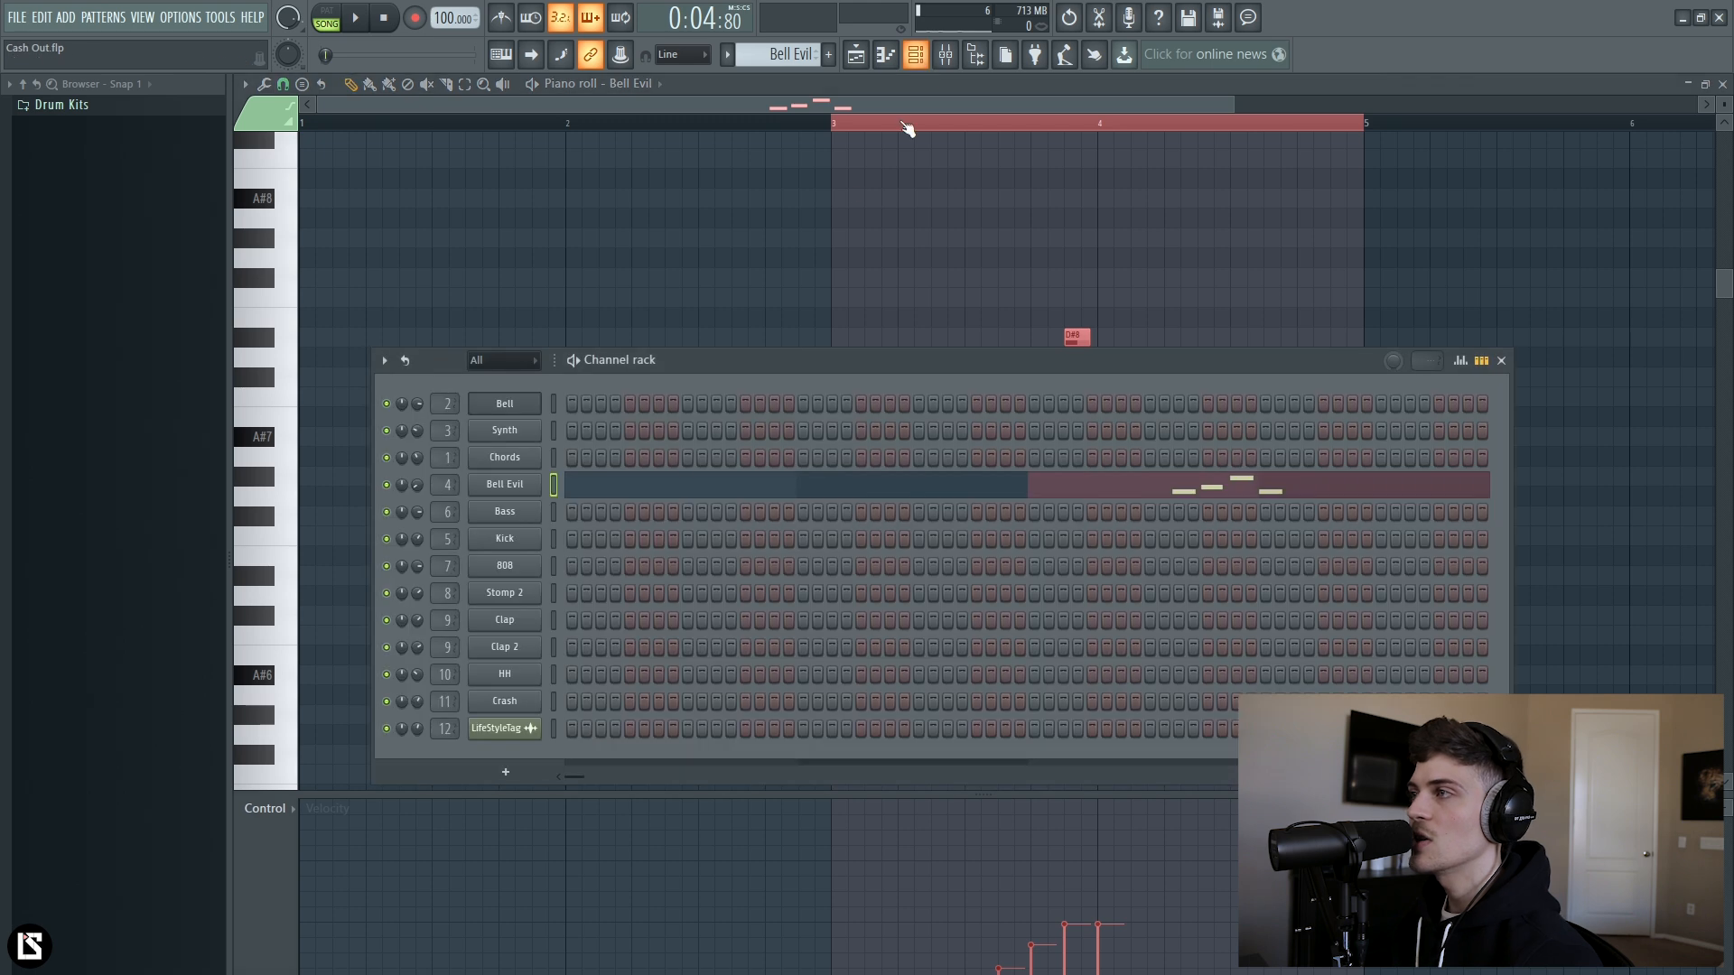
{"action": "left_click", "coordinate": [507, 485]}
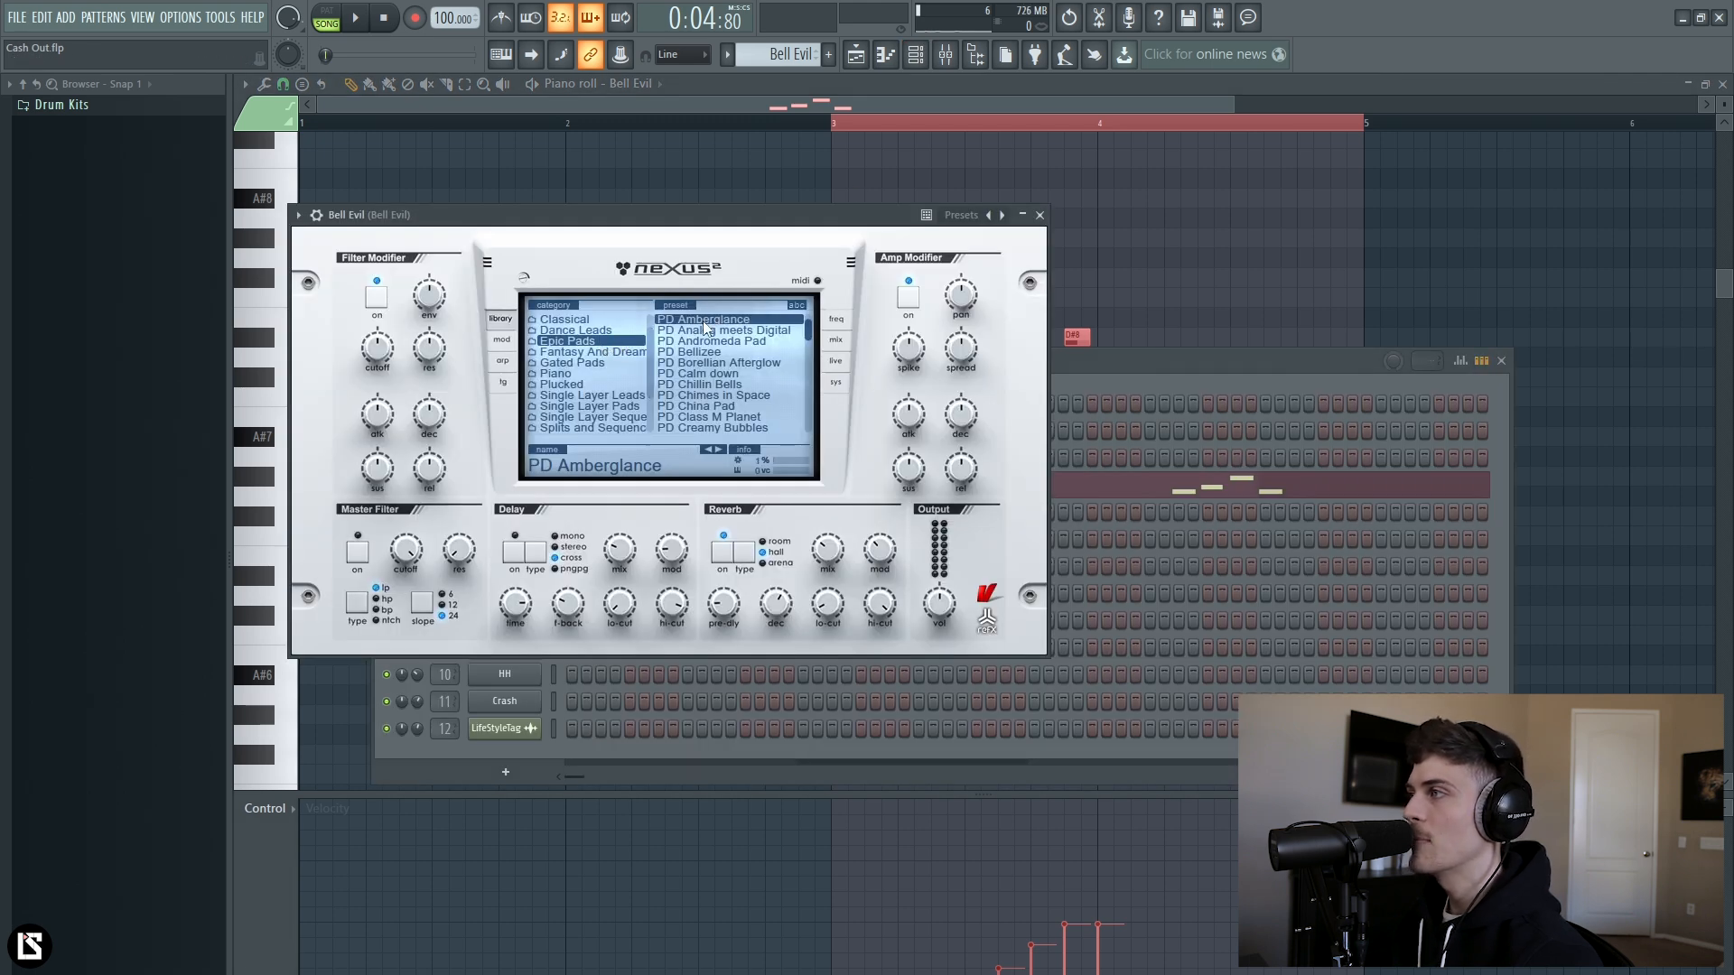
{"action": "left_click", "coordinate": [1039, 215]}
{"action": "key", "text": "F9"}
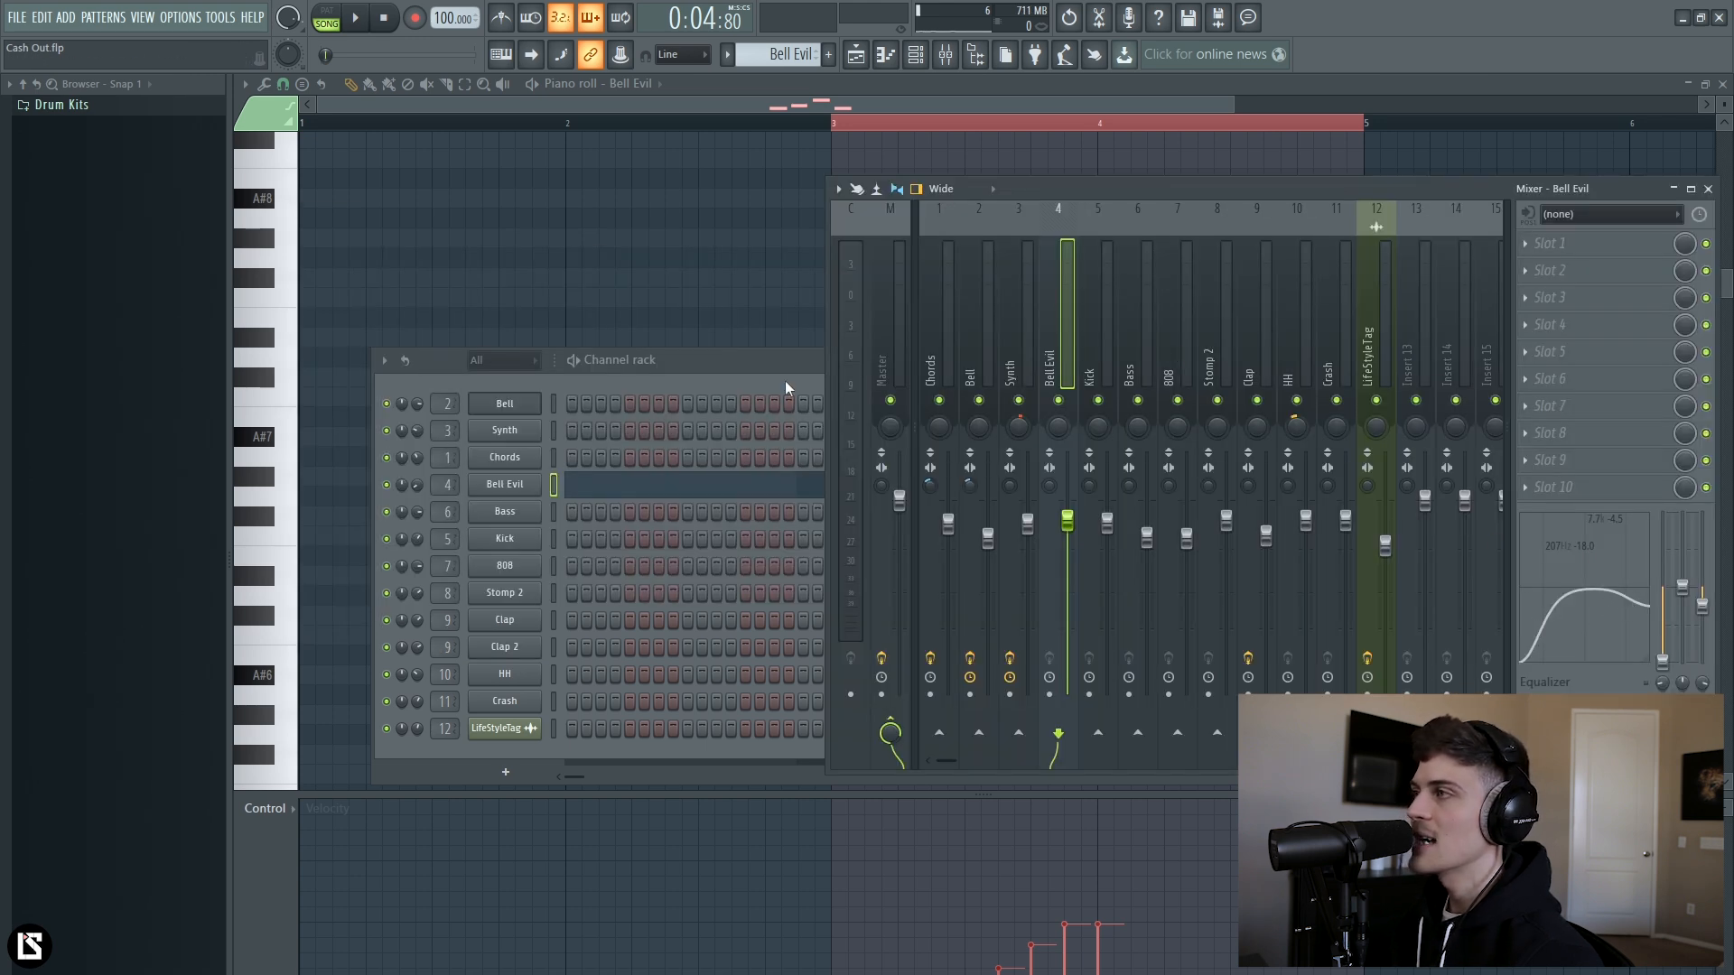
{"action": "left_click", "coordinate": [762, 367]}
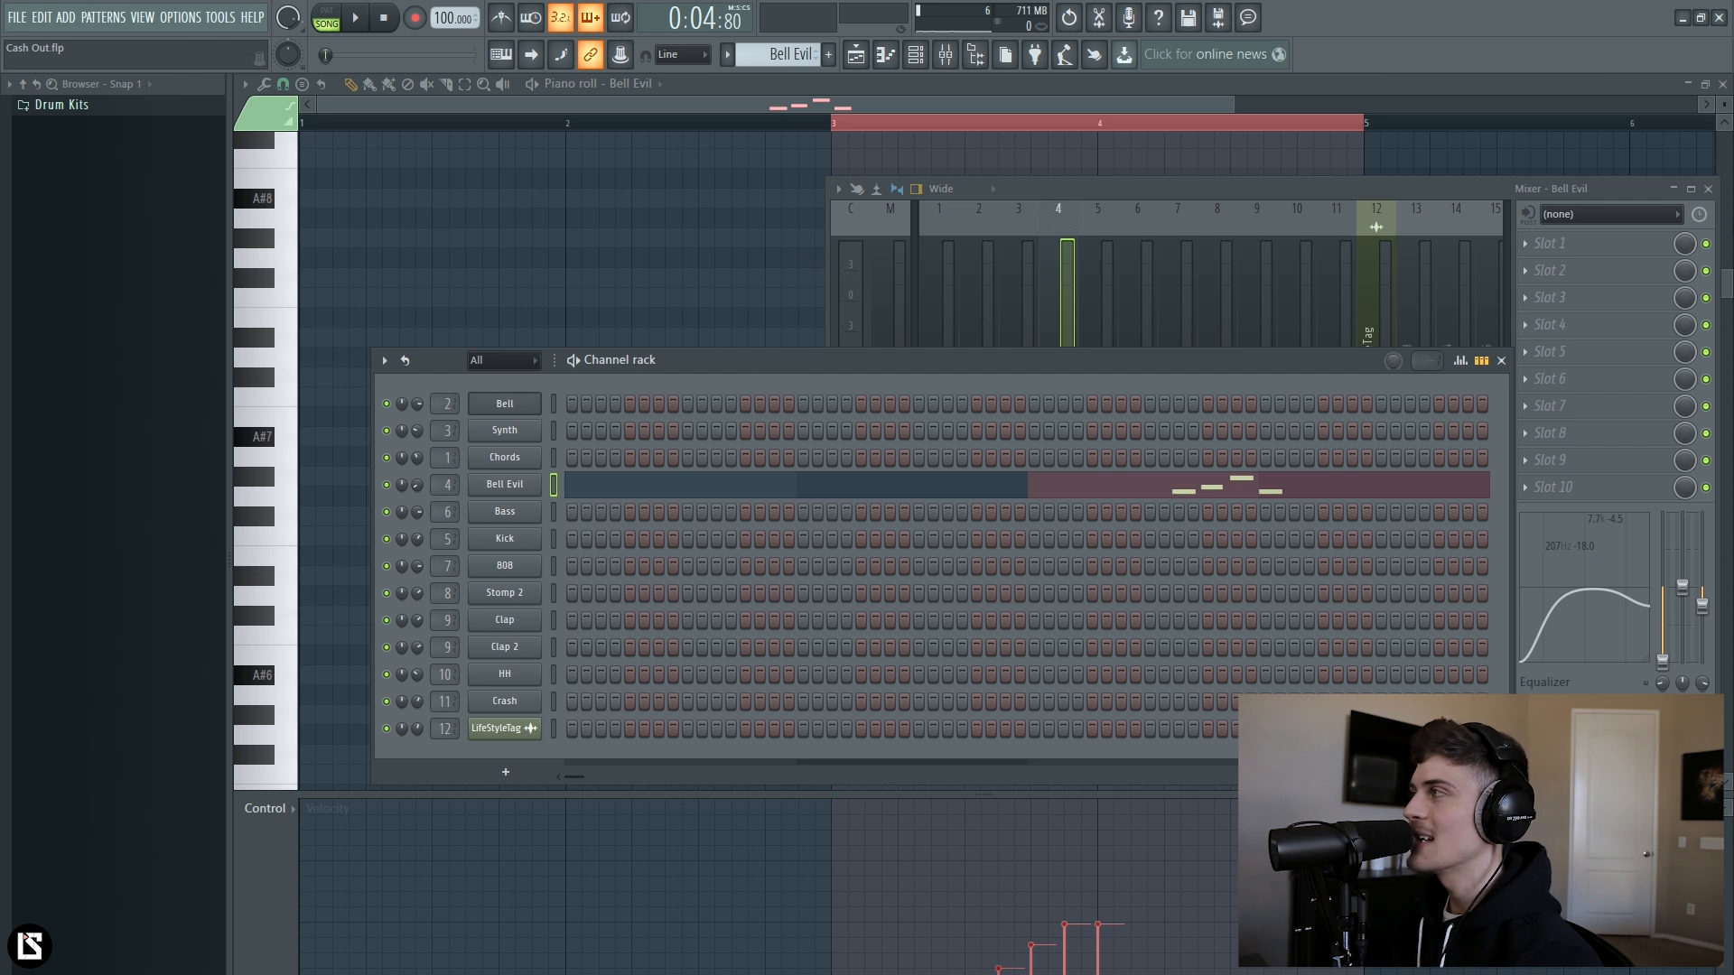
{"action": "left_click", "coordinate": [1708, 189]}
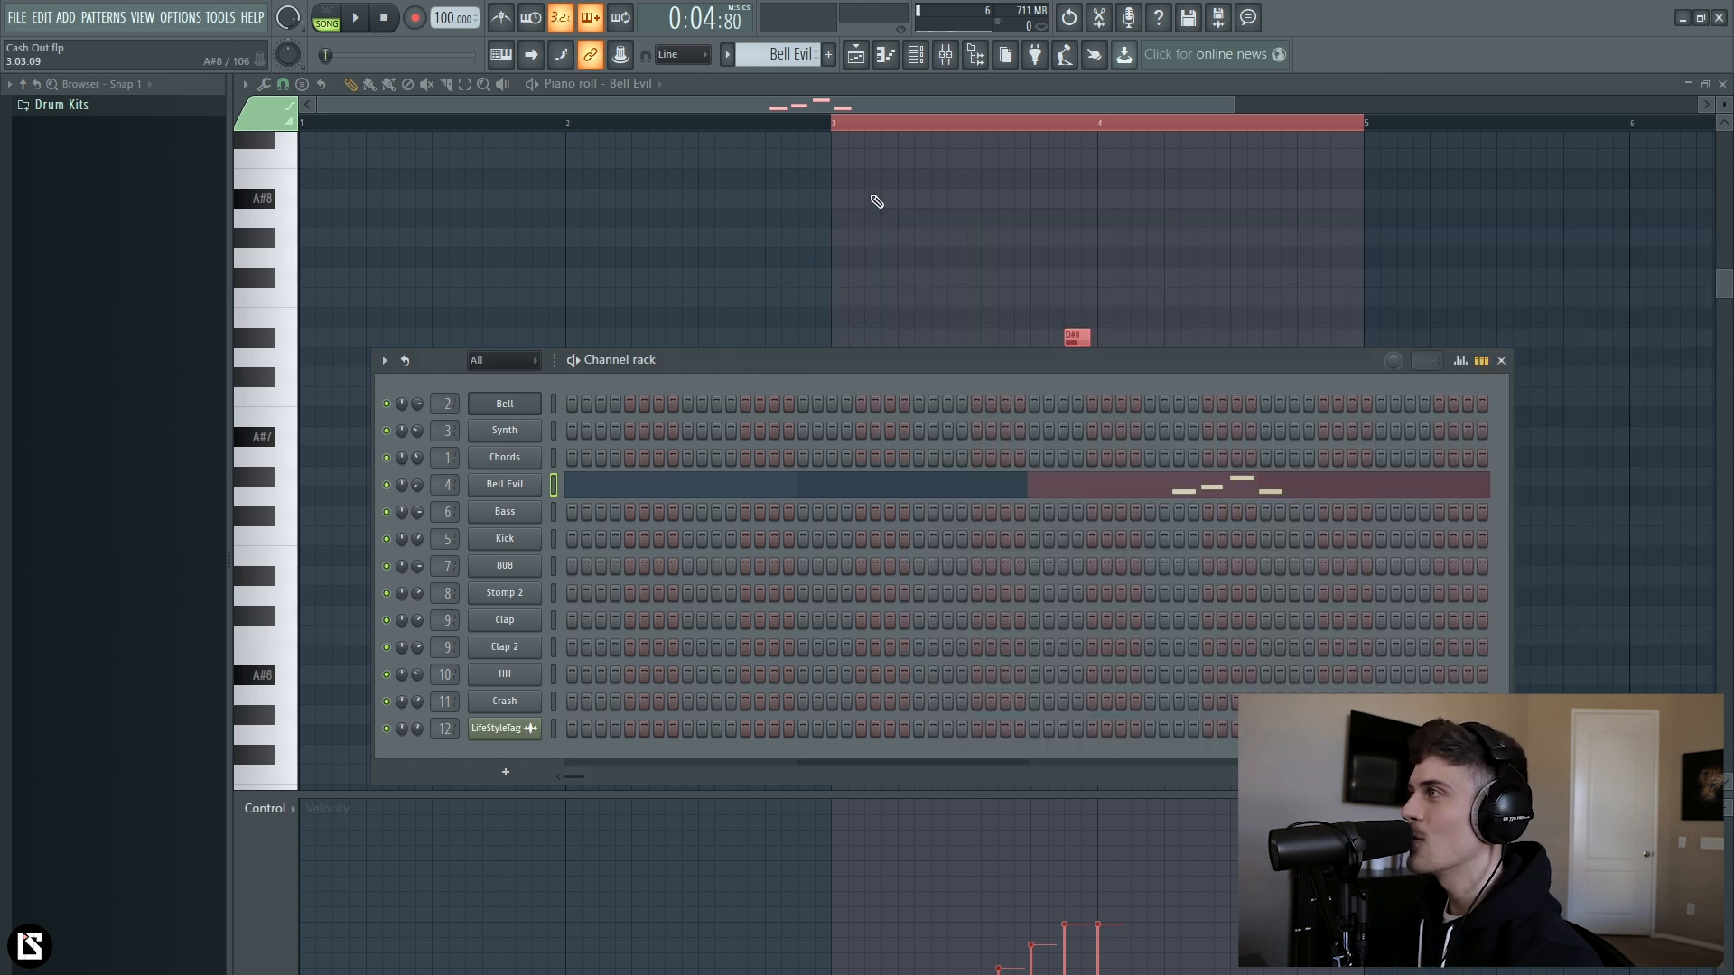
Play the selected bars 3 and 4 of the Bell Evil pattern, and clear the selected time range.
{"action": "left_click", "coordinate": [854, 105]}
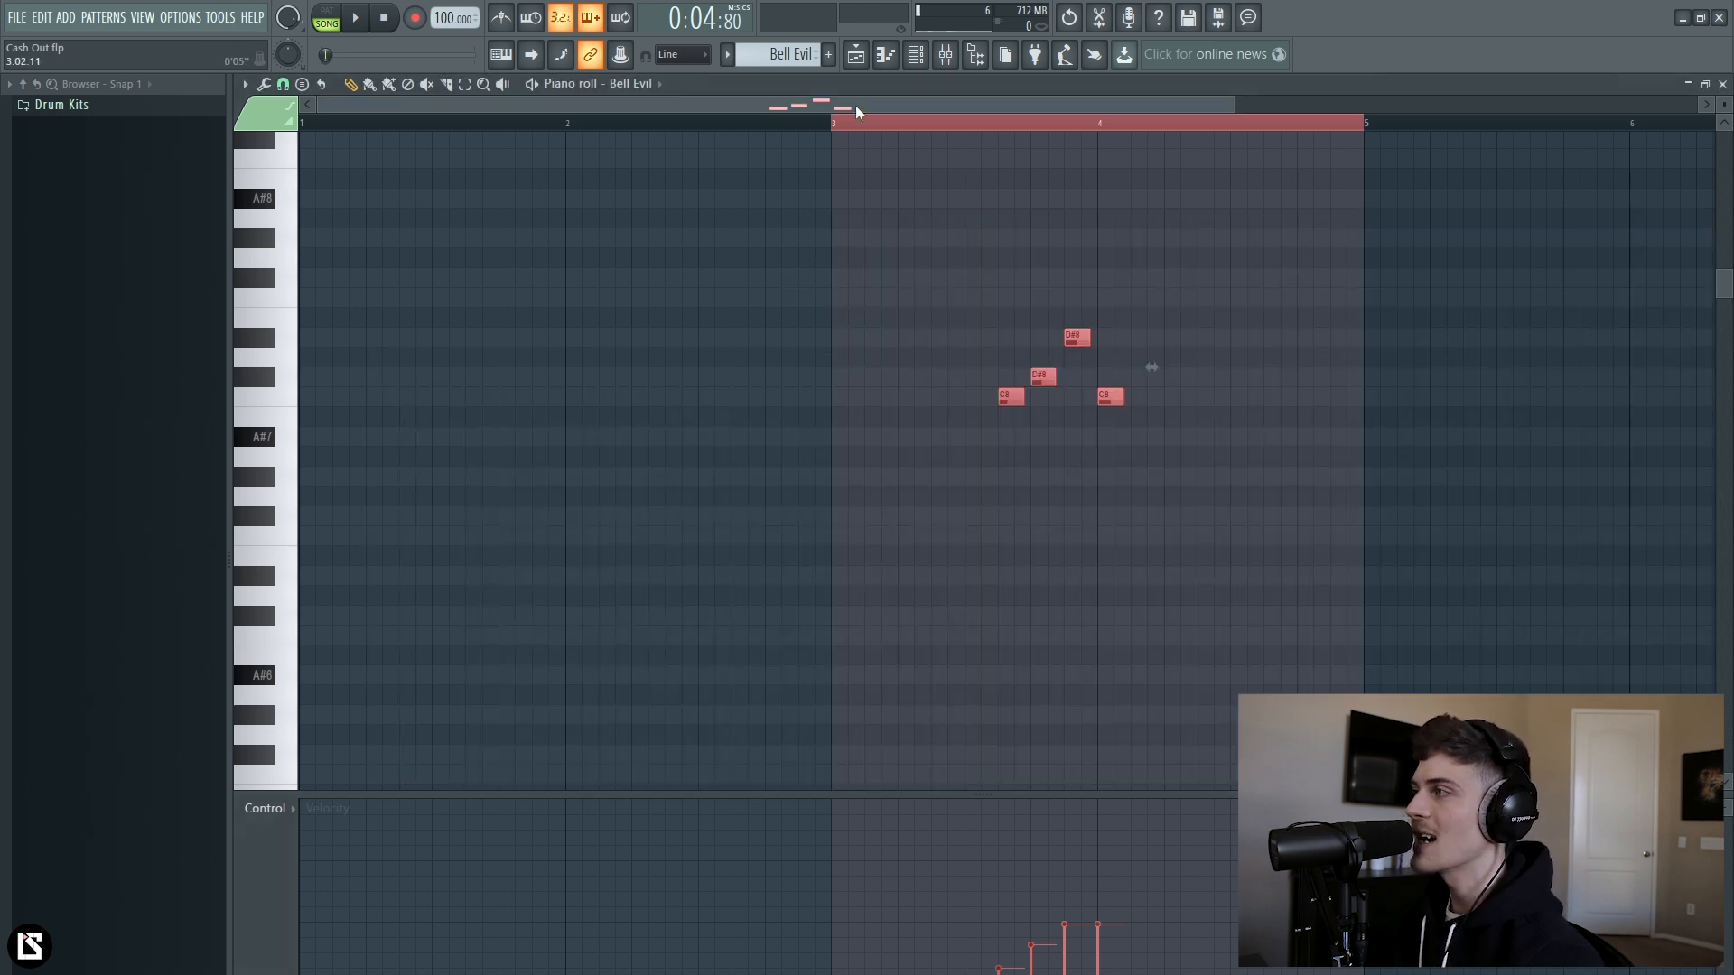
{"action": "scroll", "coordinate": [1095, 120], "scroll_direction": "up", "scroll_amount": 3}
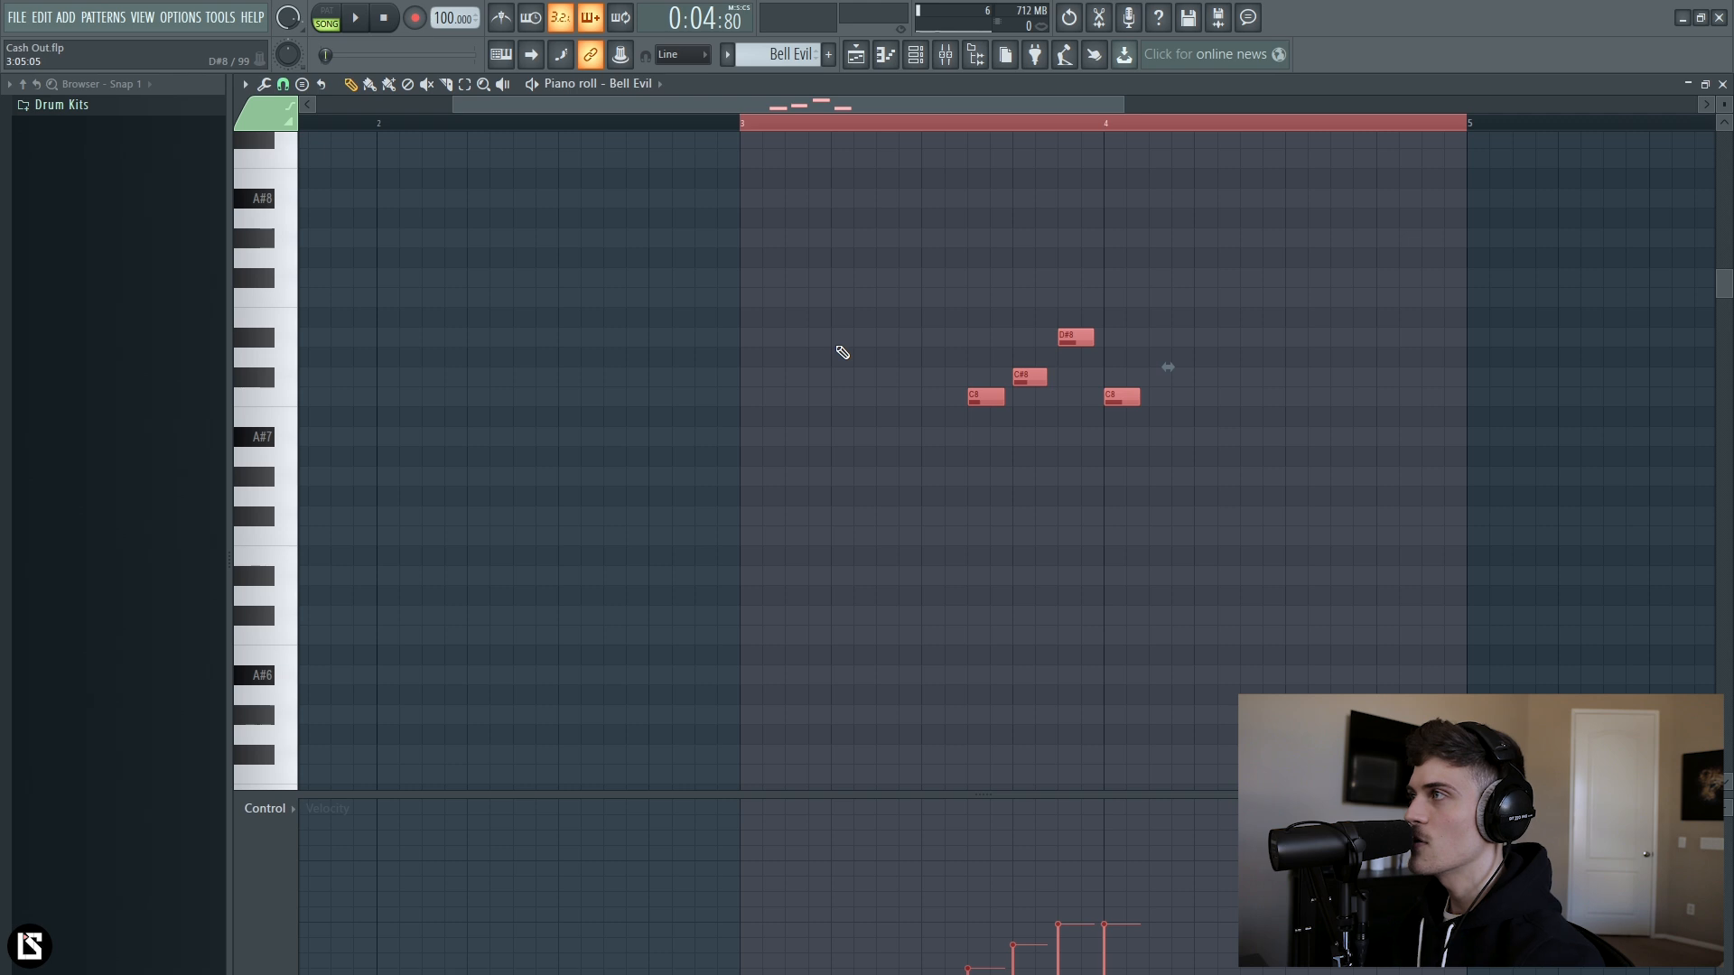
{"action": "key", "text": "space"}
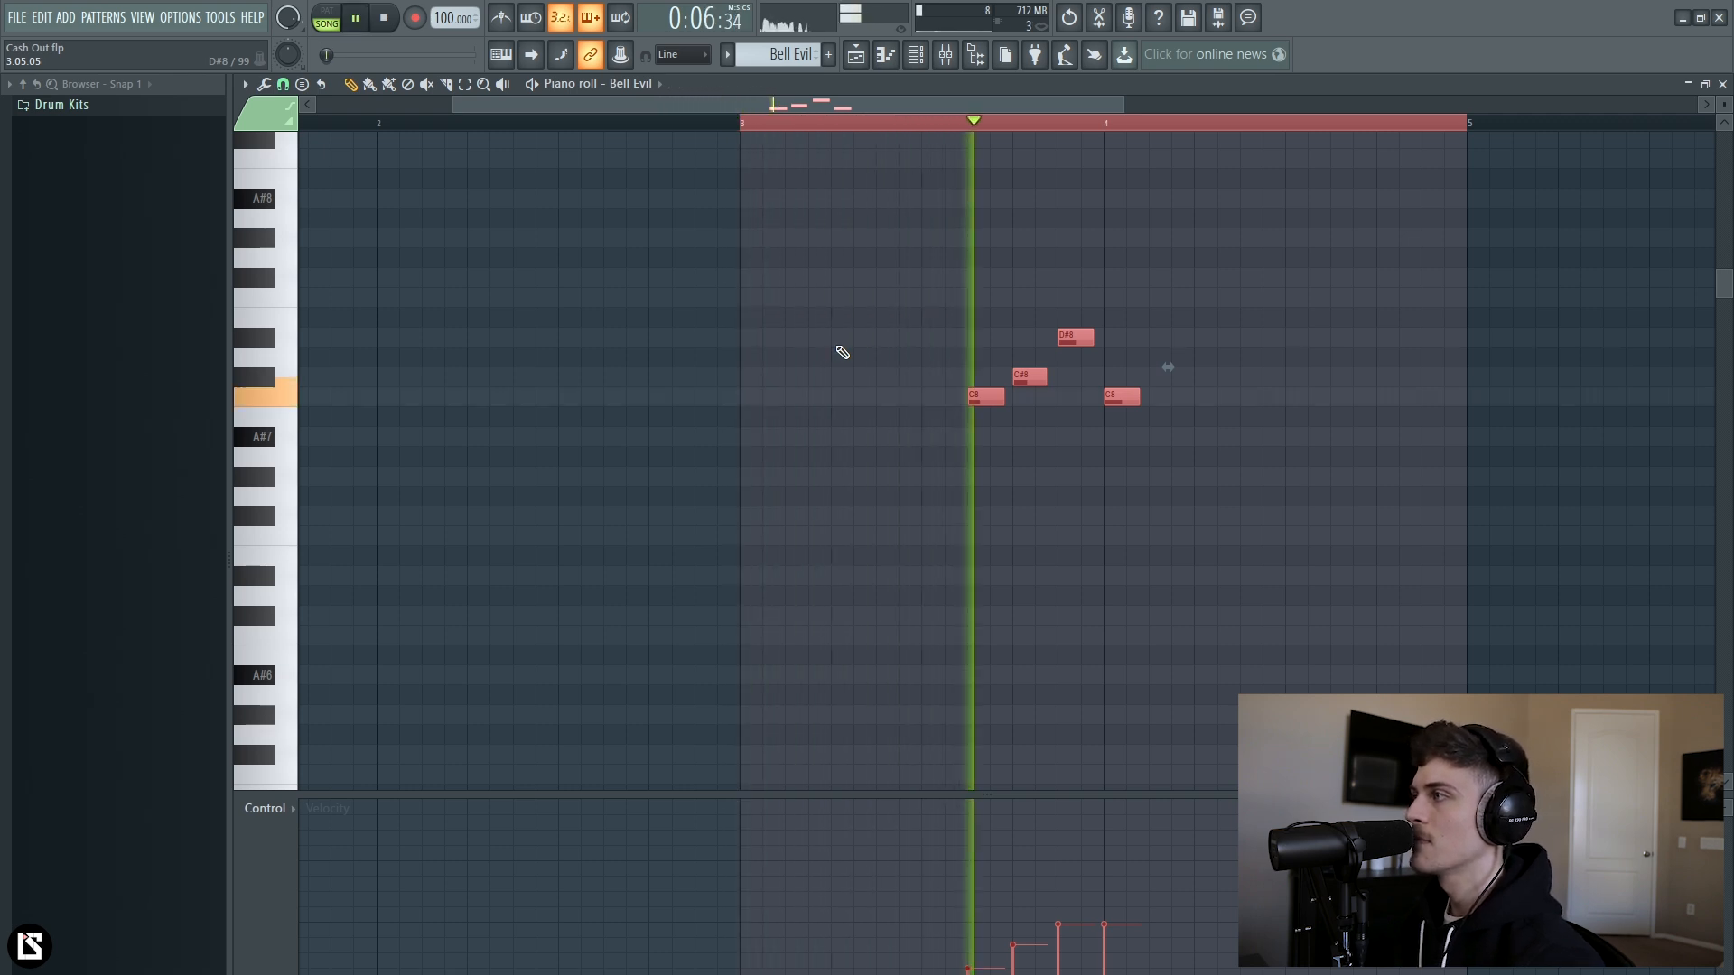
{"action": "key", "text": "space"}
{"action": "left_click", "coordinate": [1261, 528], "text": "ctrl"}
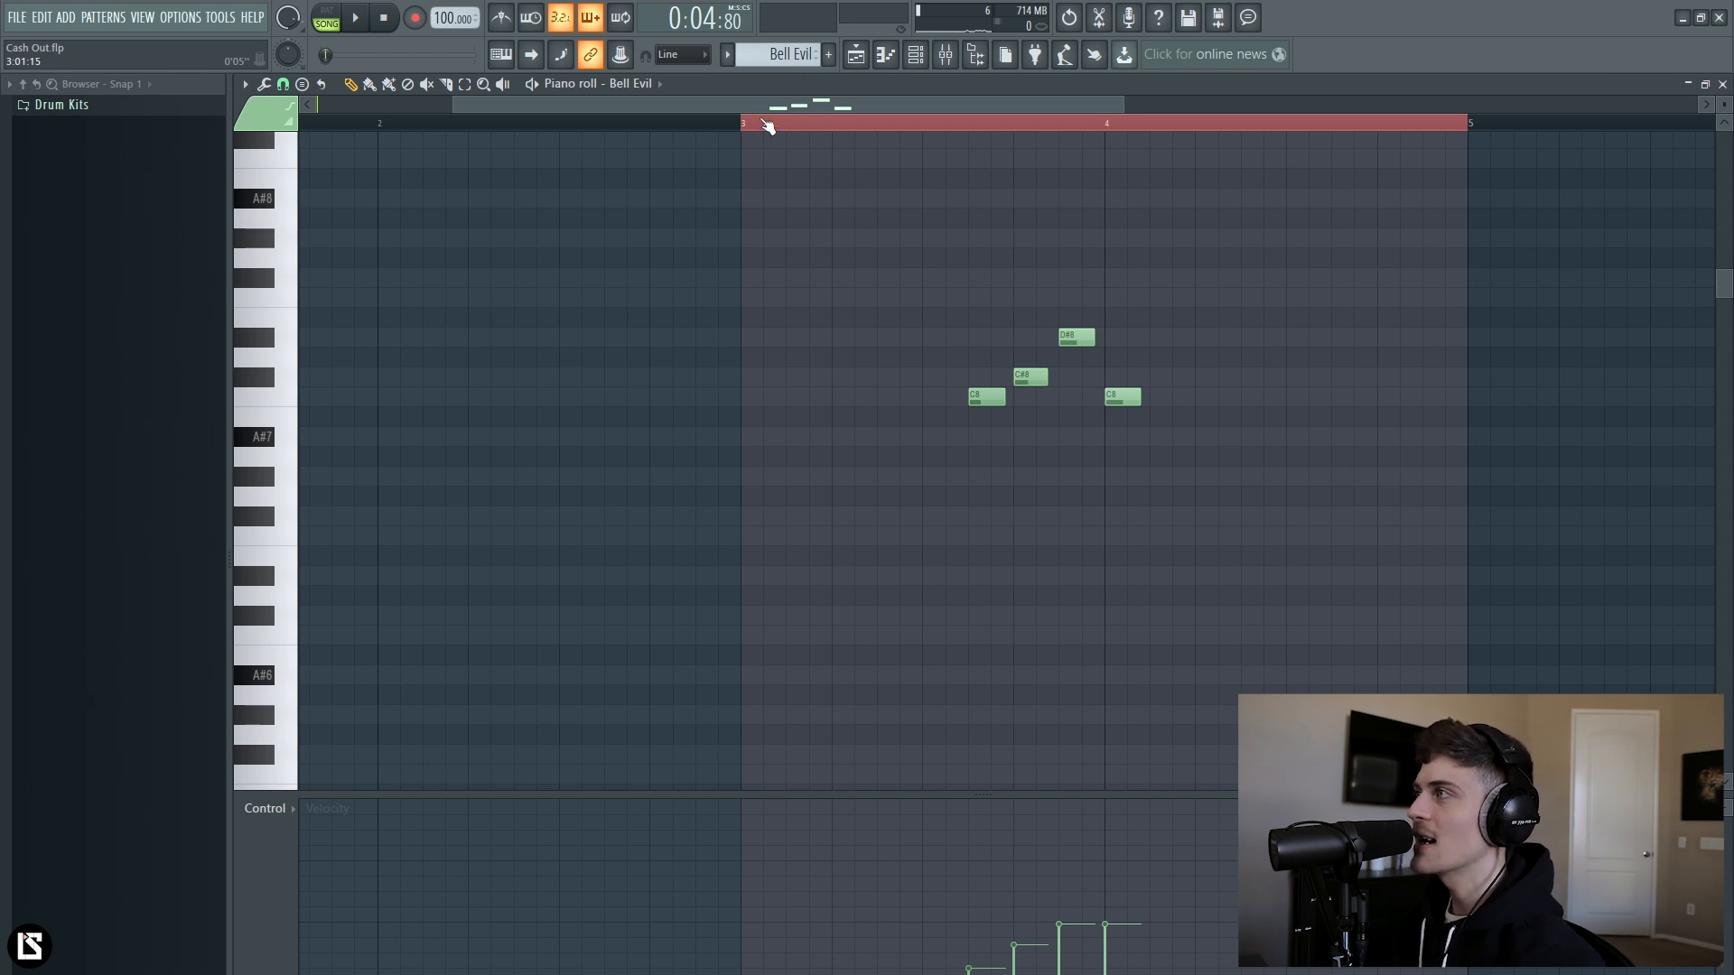
Turn the Bass channel back on and return to the playlist with the playhead at bar 1.
{"action": "left_click", "coordinate": [921, 56]}
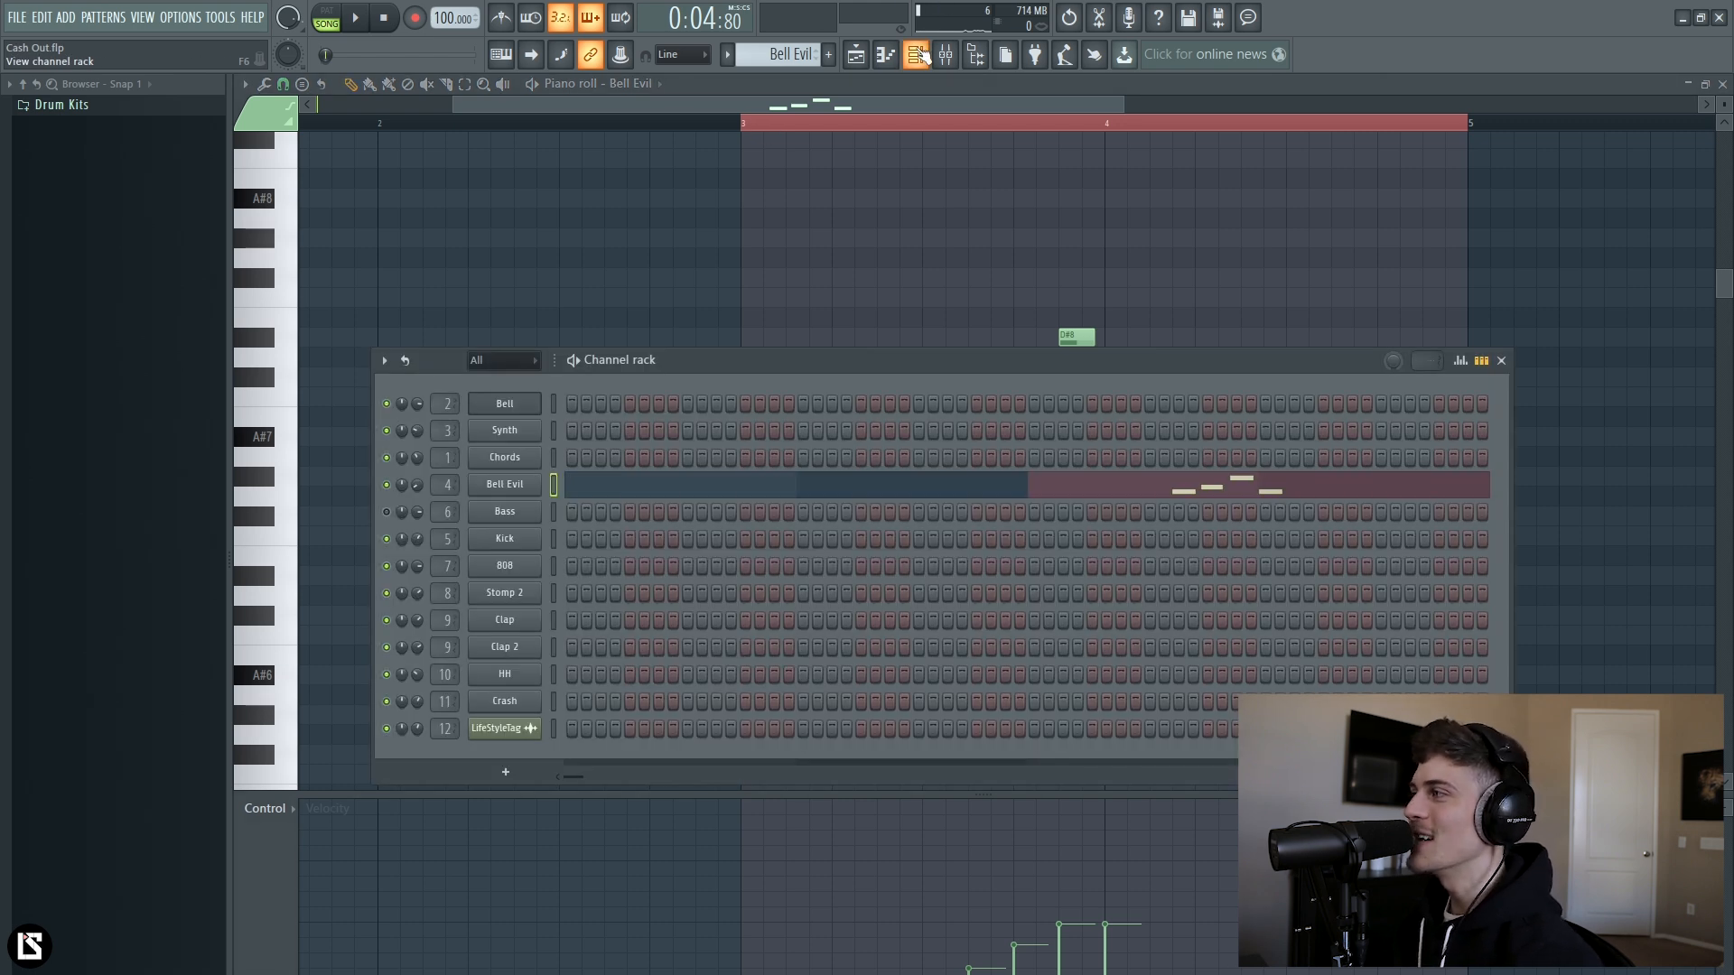
{"action": "left_click", "coordinate": [856, 54]}
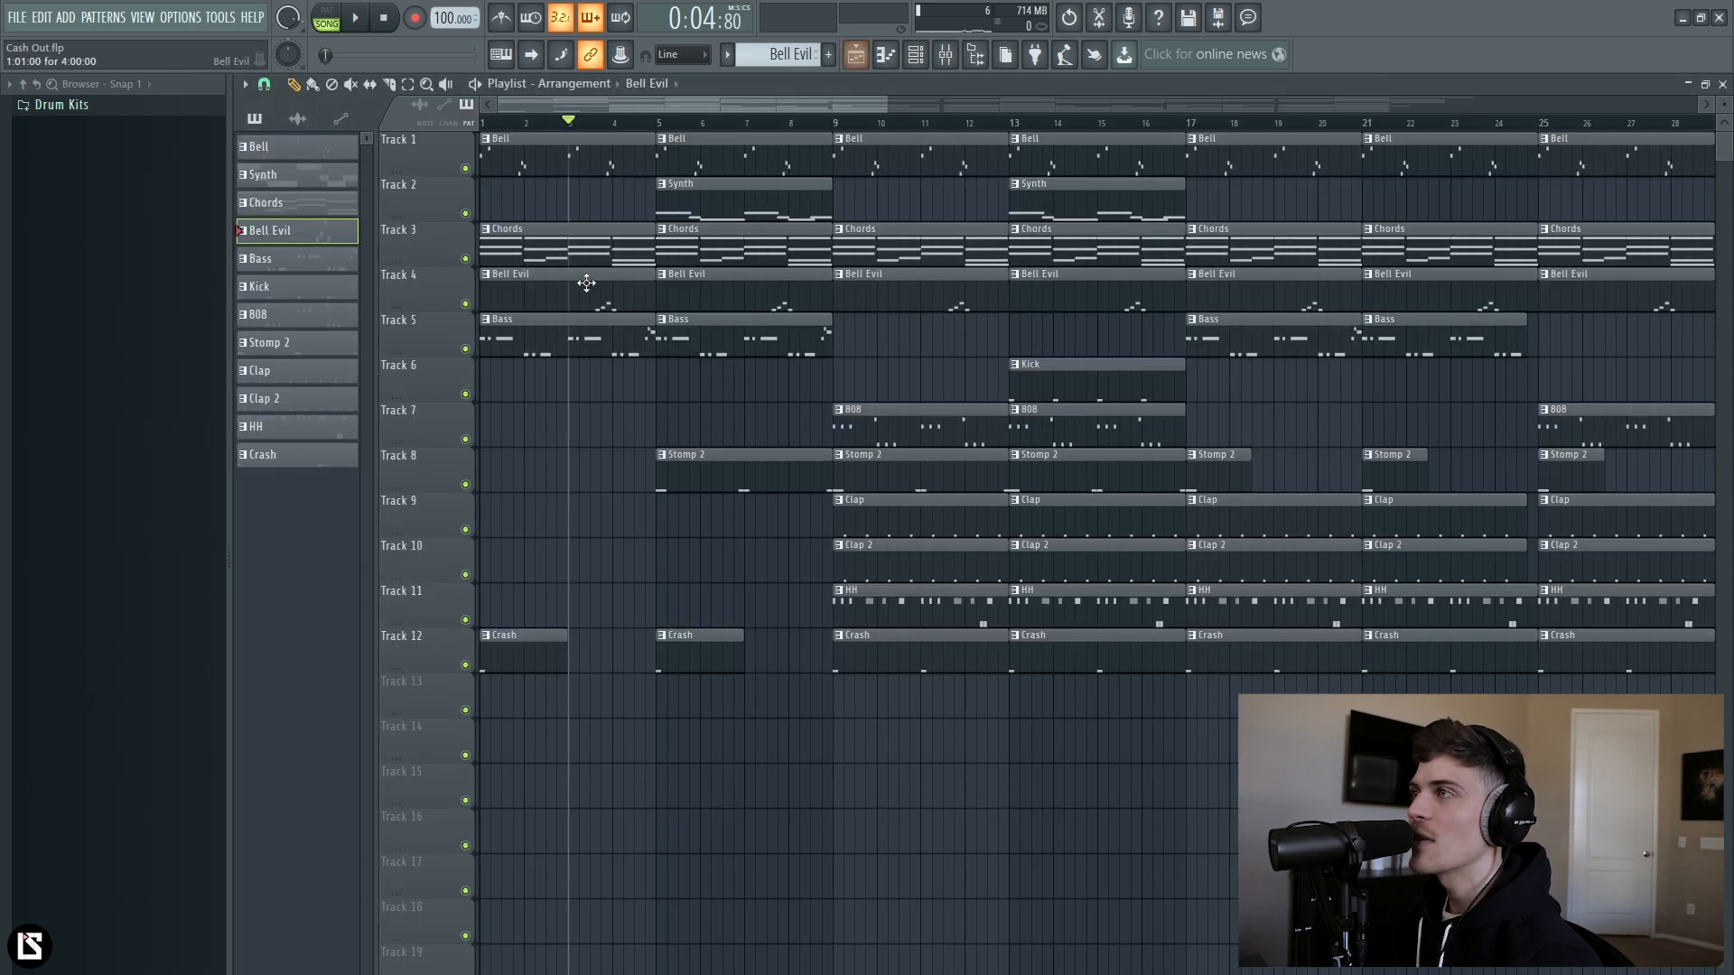
{"action": "left_click", "coordinate": [485, 124]}
{"action": "left_click", "coordinate": [920, 57]}
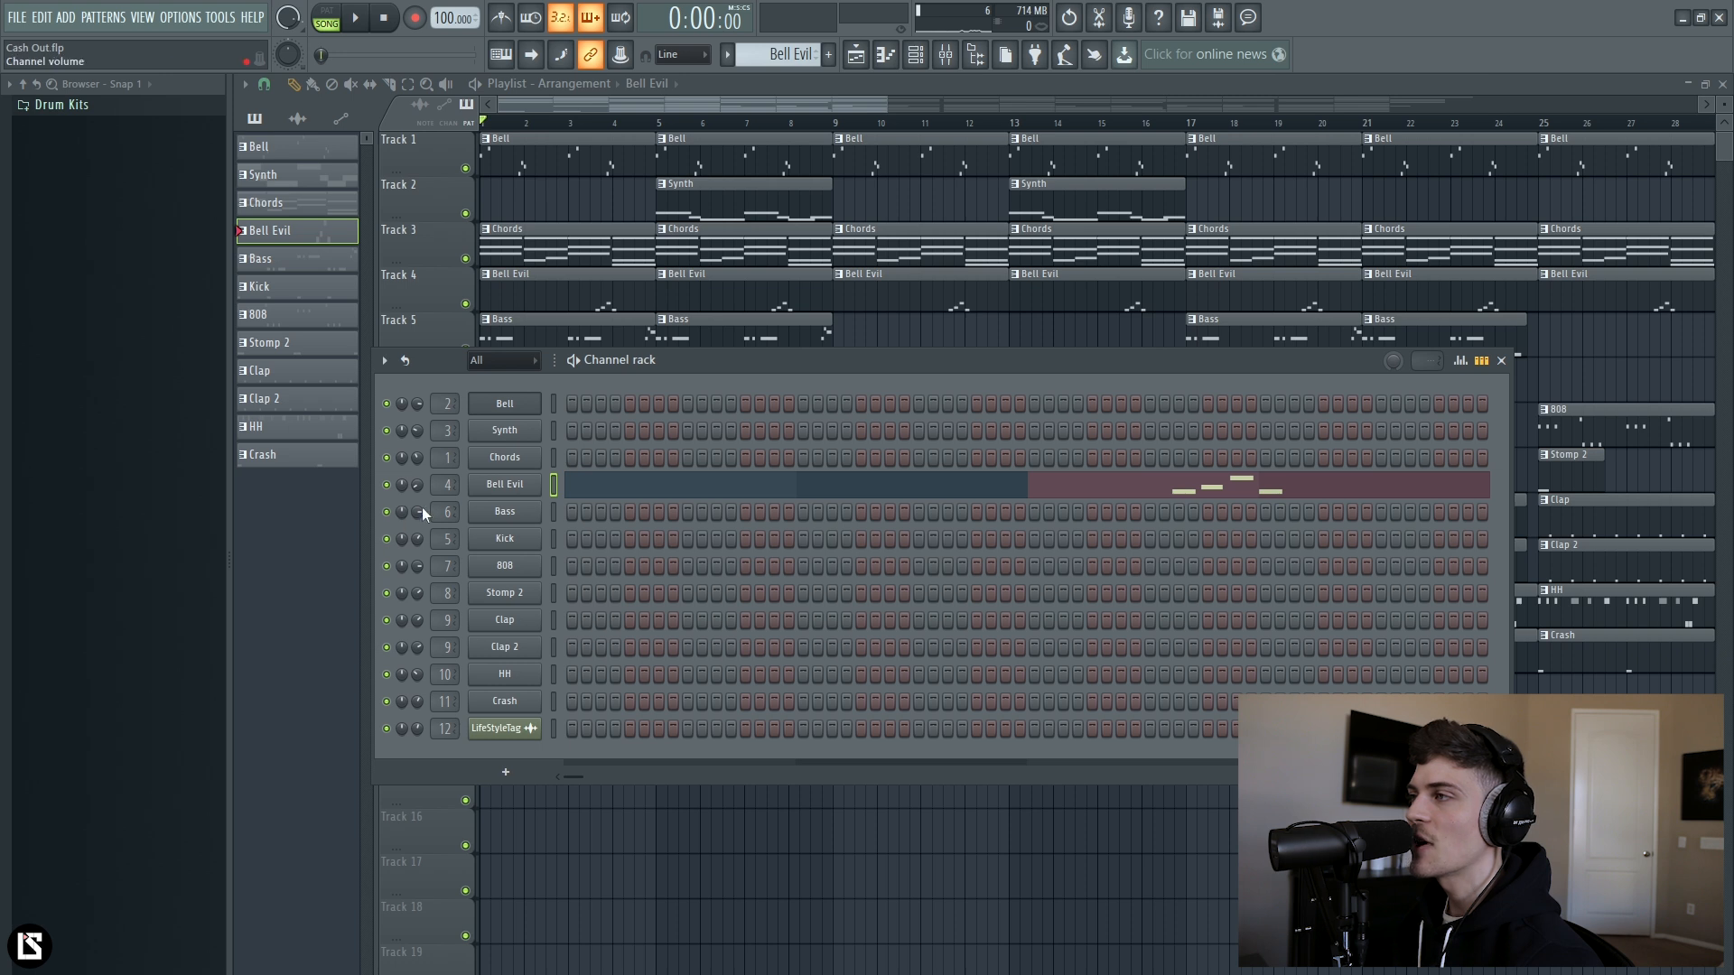
{"action": "right_click", "coordinate": [548, 211]}
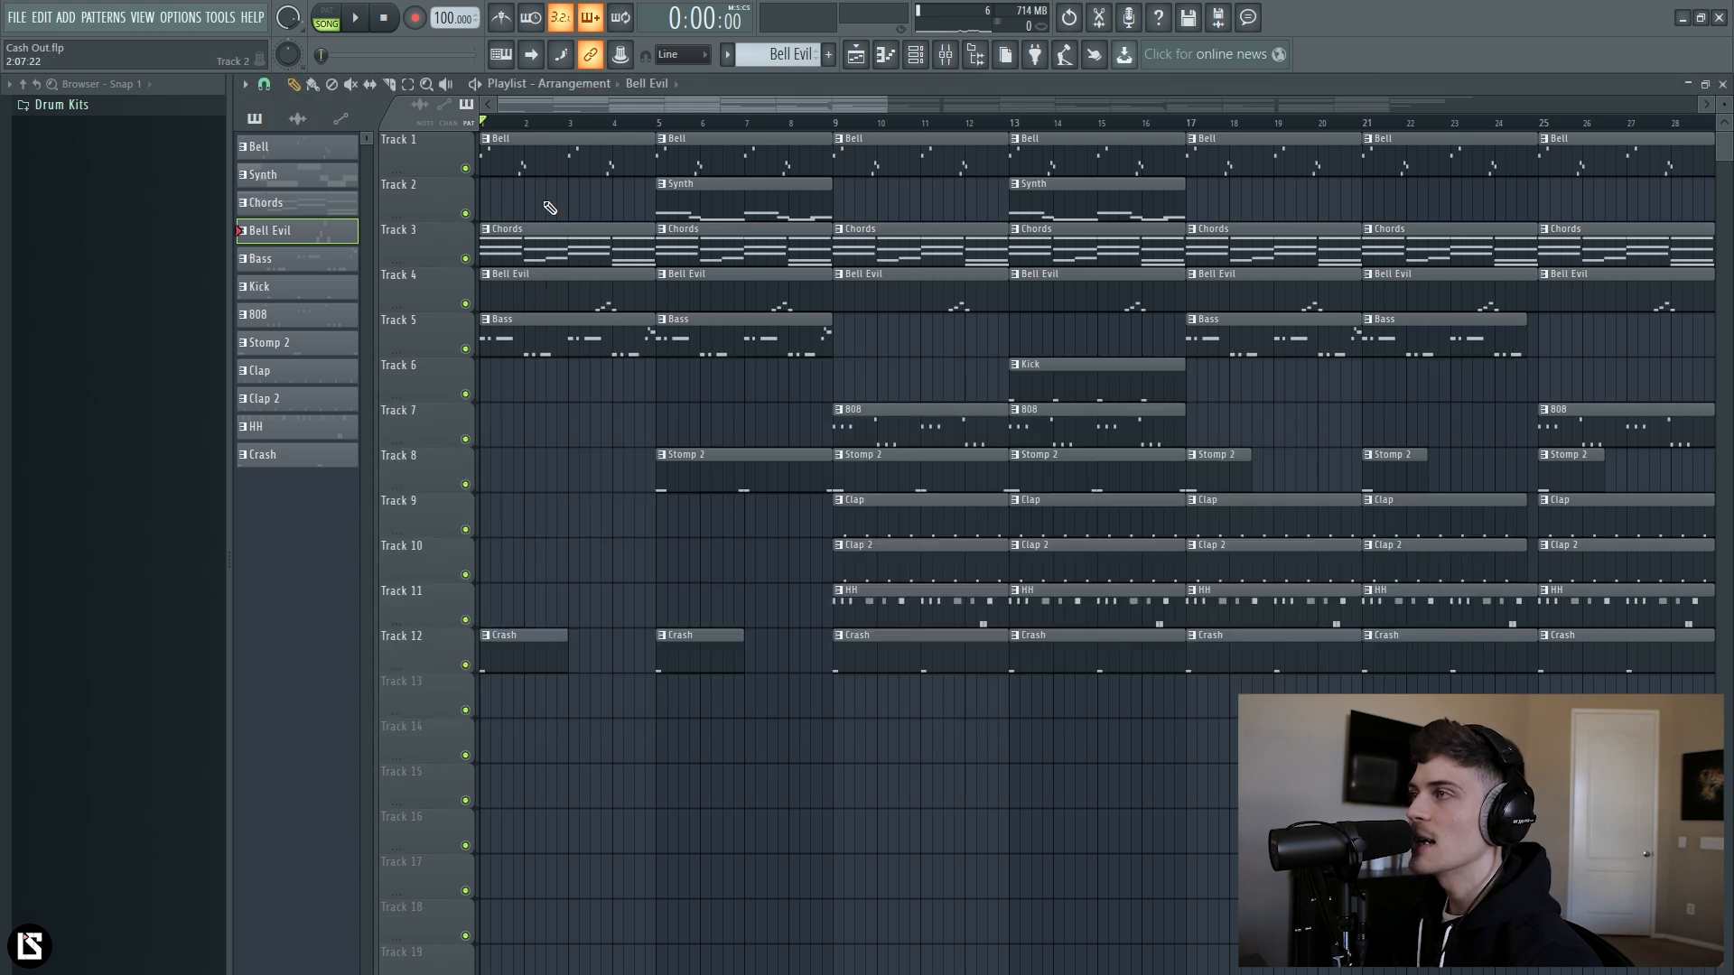
Solo the Bass track in the playlist, play it, and bring the Bass channel's GMS plugin into view.
{"action": "right_click", "coordinate": [466, 349]}
{"action": "key", "text": "space"}
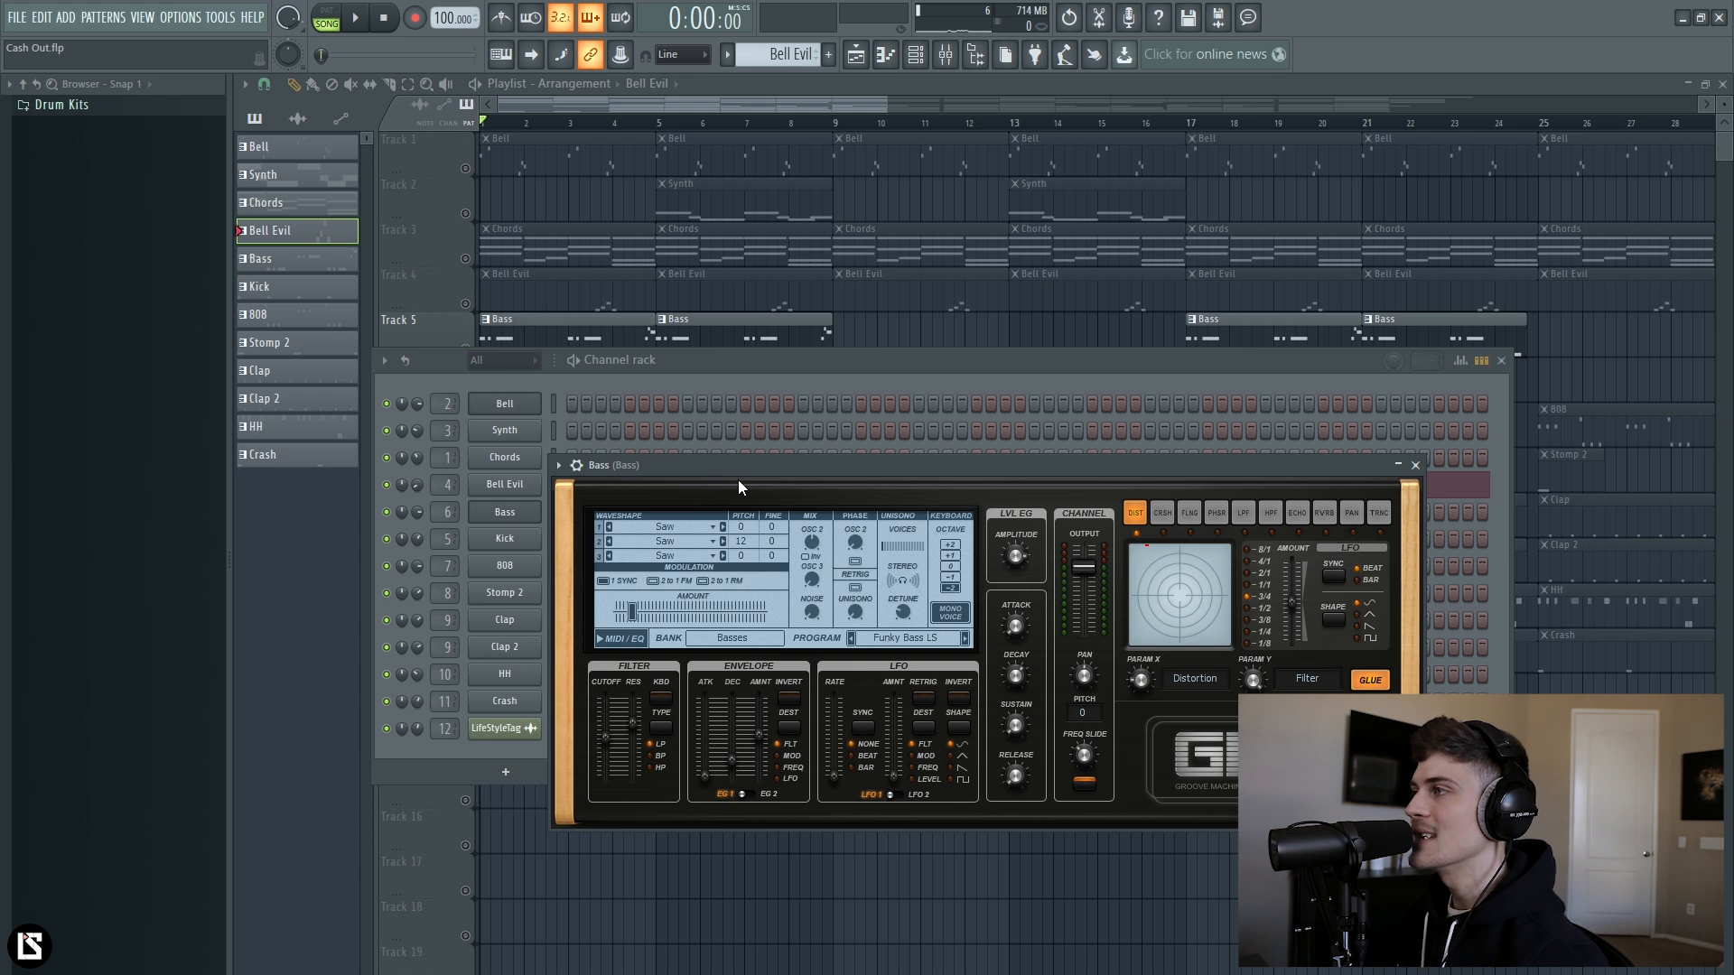
{"action": "left_click_drag", "start_coordinate": [733, 464], "coordinate": [720, 290]}
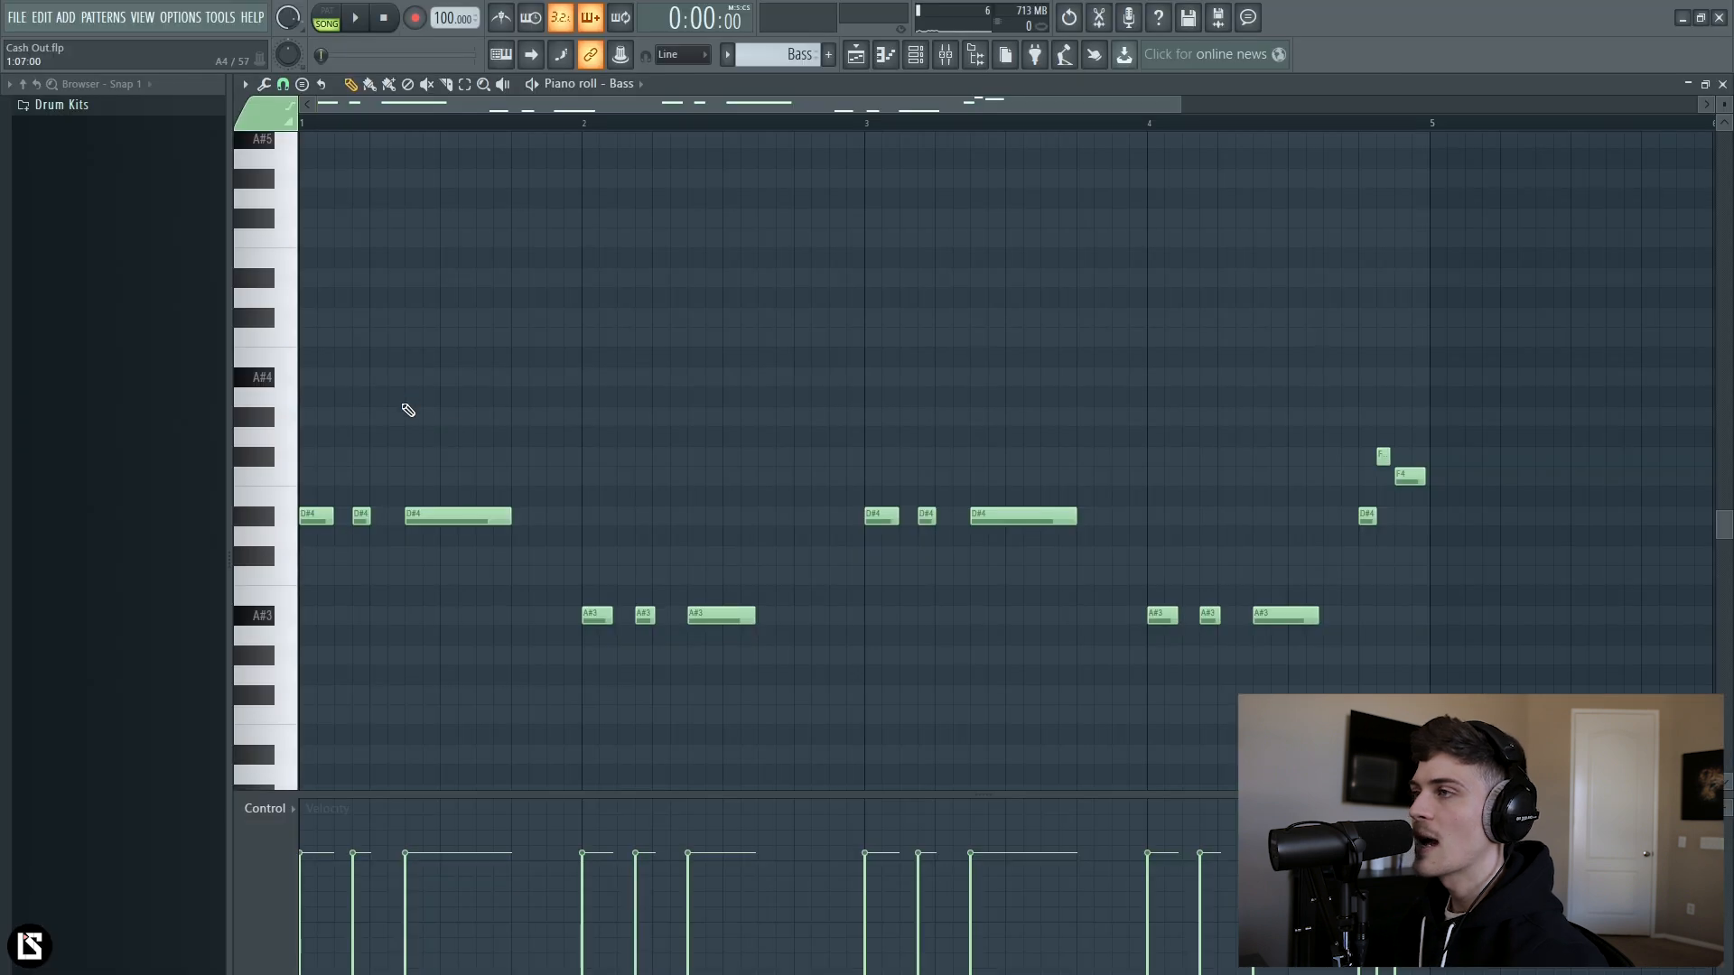
In the Bass pattern, highlight the bar 1 and bar 2 notes and each bar's long note, and clear the selection.
{"action": "left_click_drag", "start_coordinate": [322, 476], "coordinate": [548, 652]}
{"action": "left_click_drag", "start_coordinate": [553, 530], "coordinate": [757, 686]}
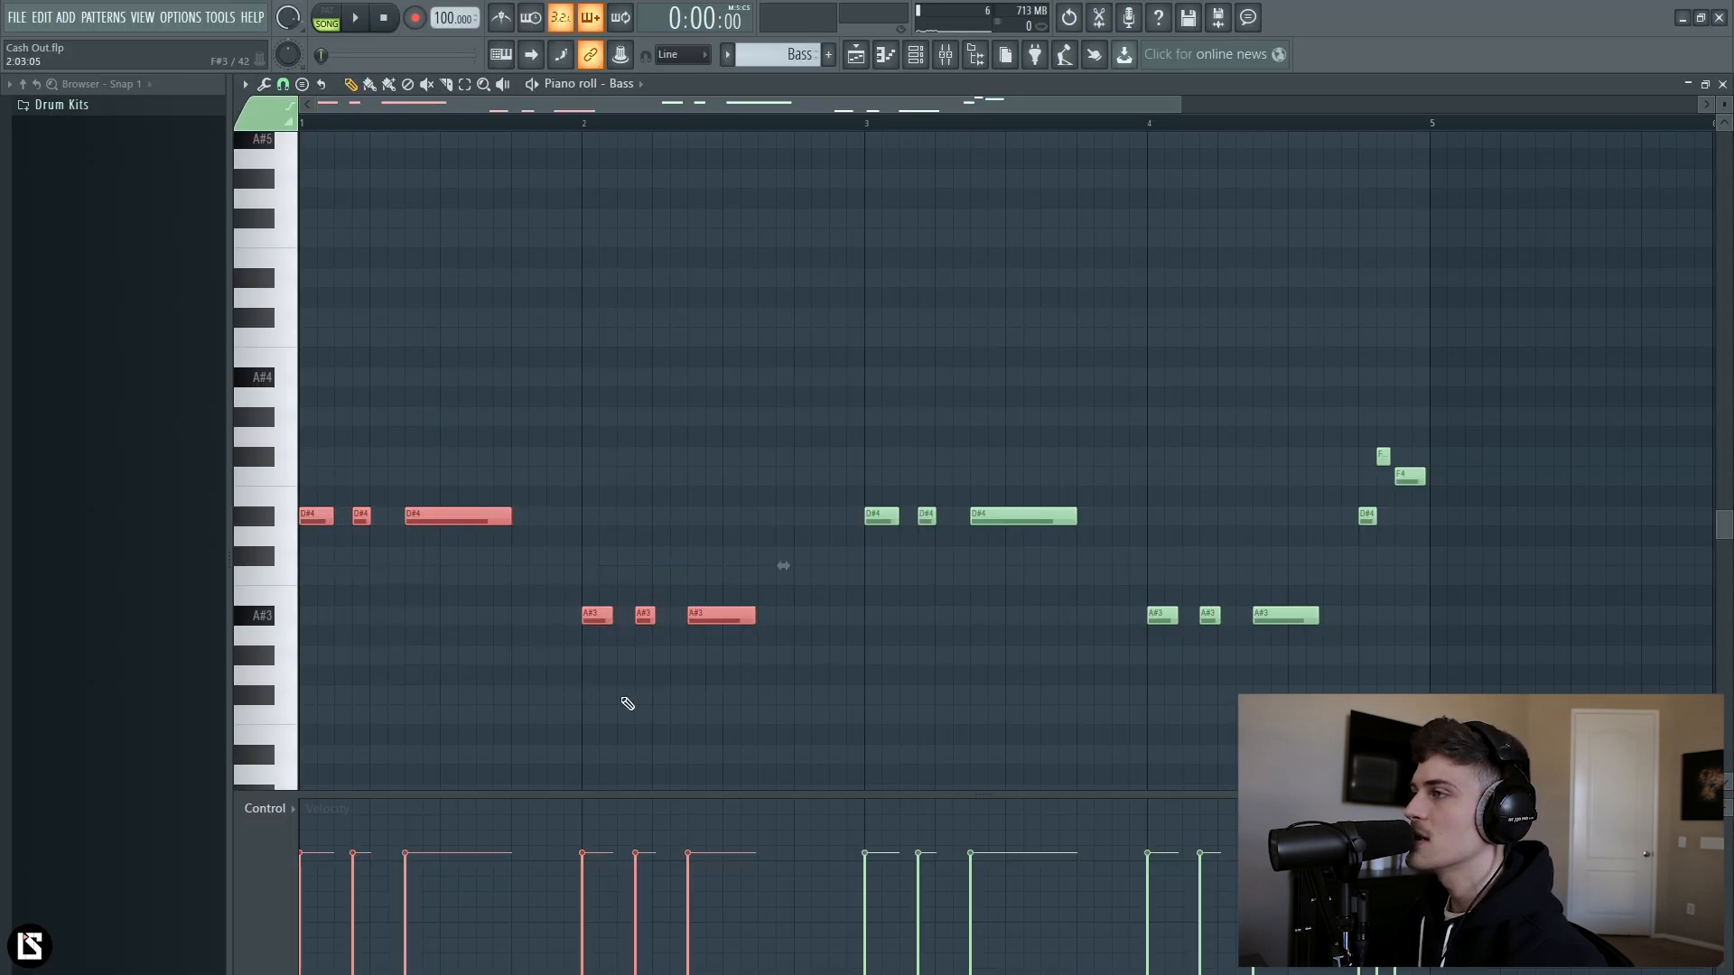
{"action": "left_click_drag", "start_coordinate": [447, 447], "coordinate": [504, 571]}
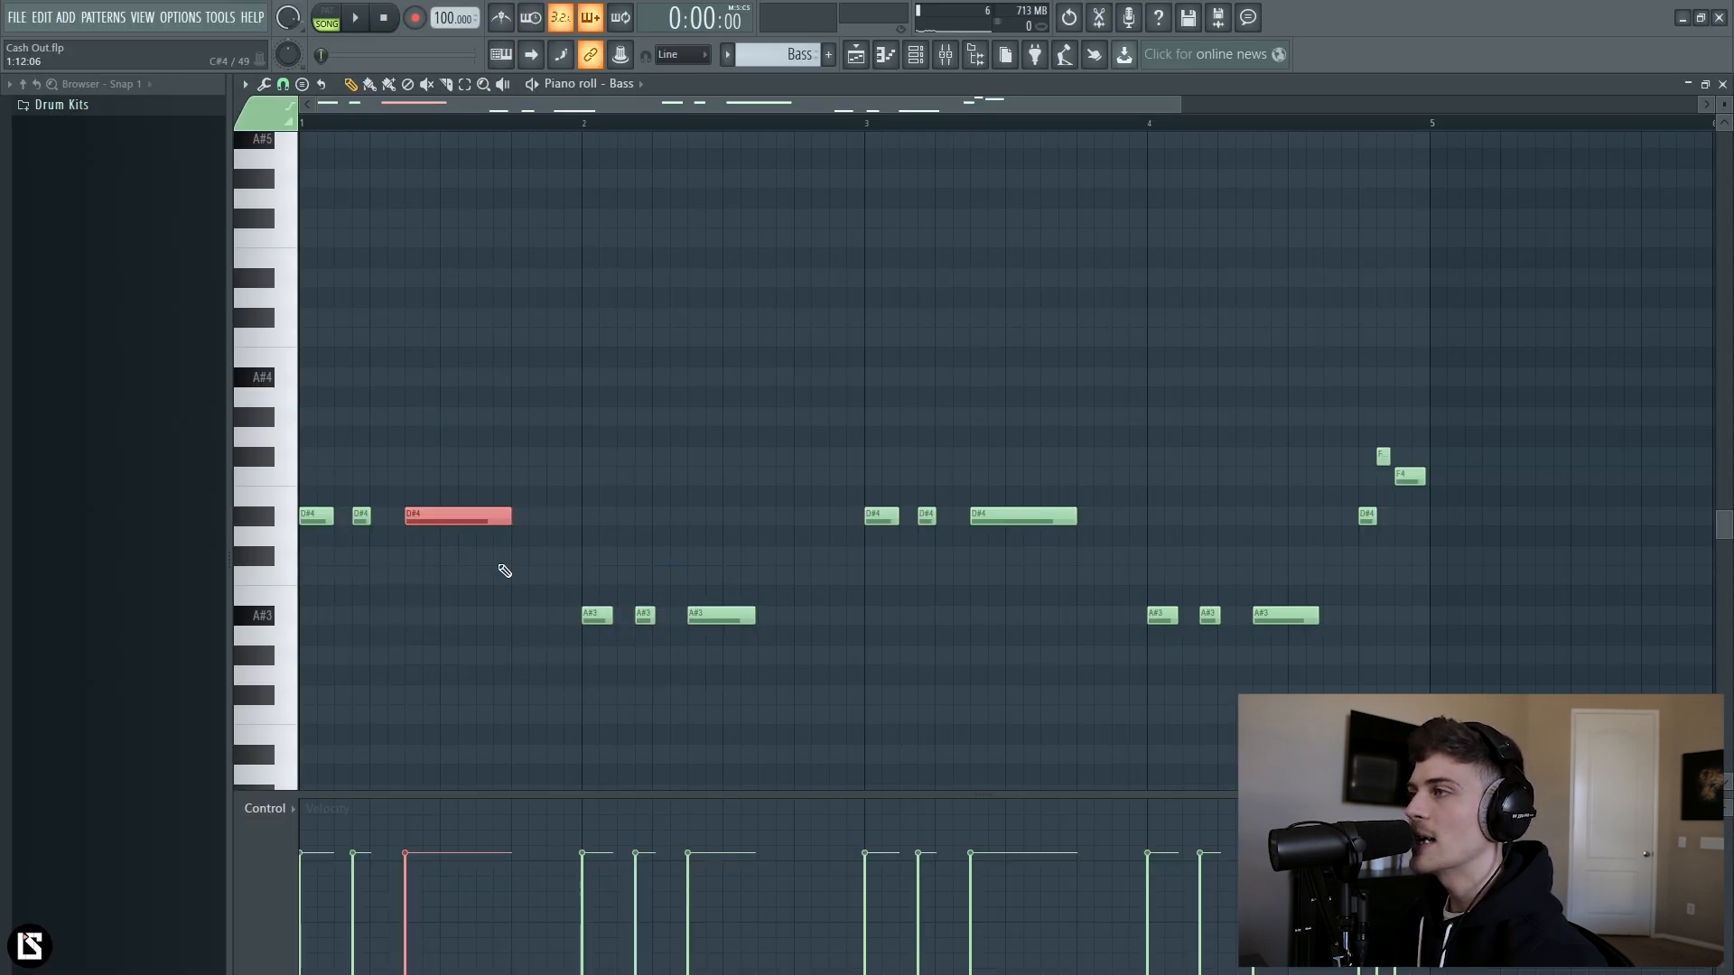
{"action": "left_click_drag", "start_coordinate": [717, 569], "coordinate": [735, 644]}
{"action": "left_click", "coordinate": [752, 676], "text": "ctrl"}
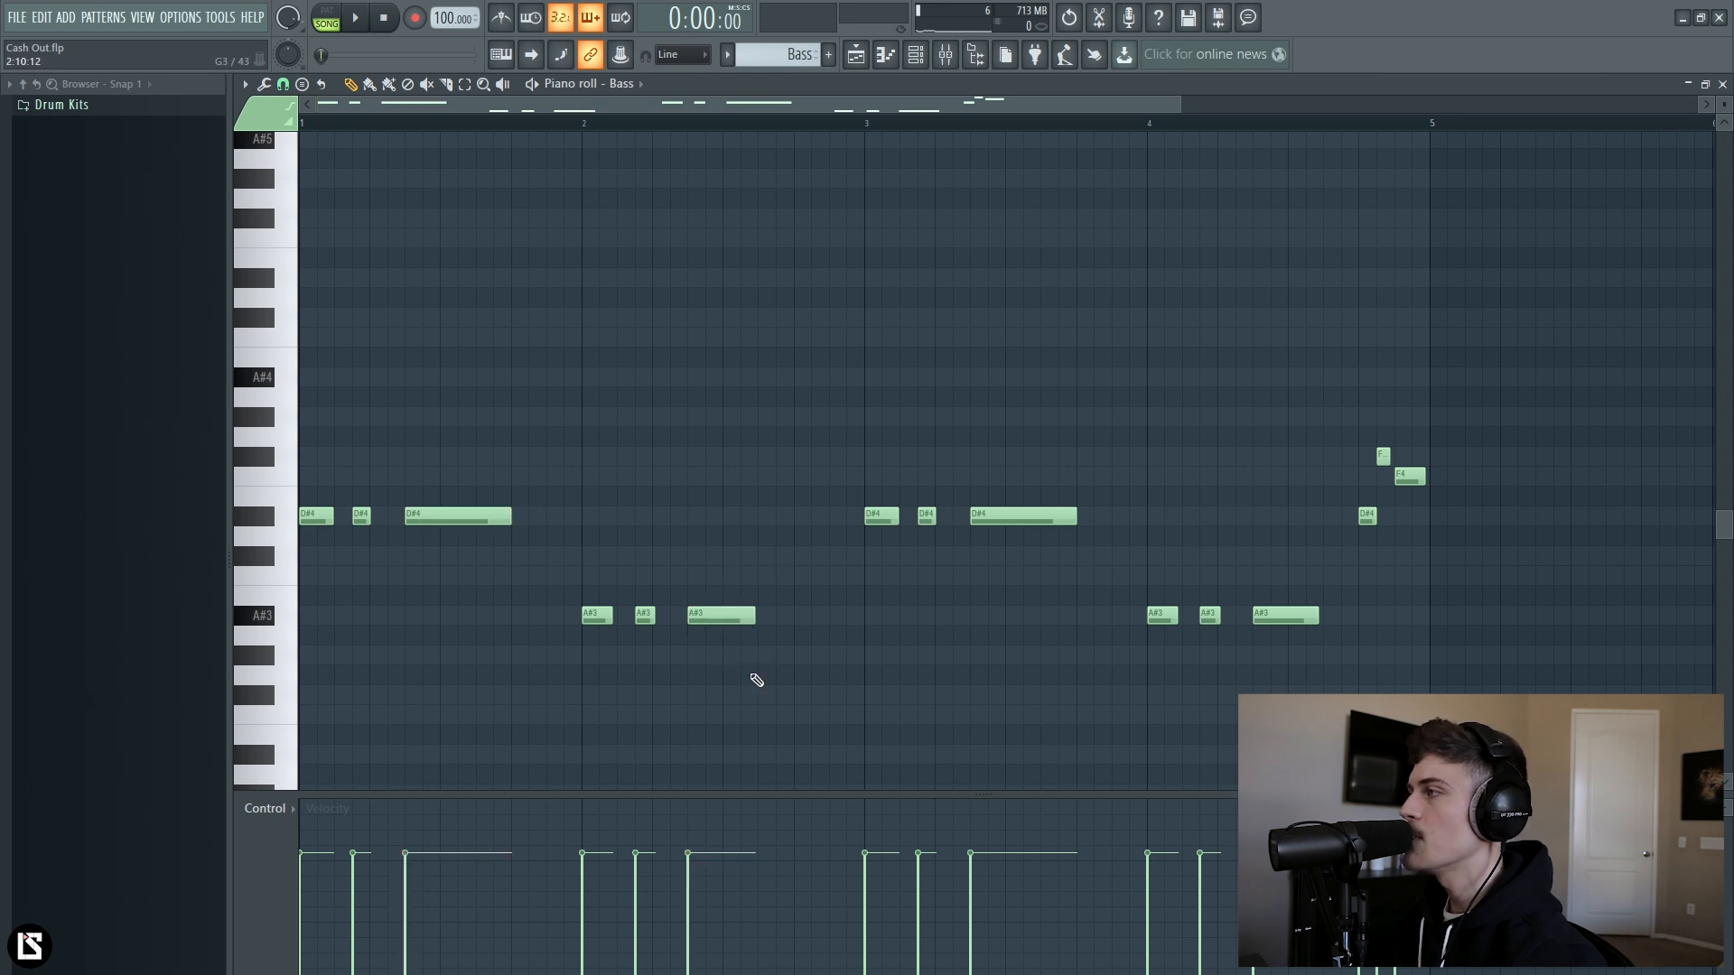
Highlight the three-note run ending bar 4, clear the selection, and play the Bass pattern in pattern mode.
{"action": "left_click_drag", "start_coordinate": [1322, 409], "coordinate": [1440, 566]}
{"action": "left_click", "coordinate": [1401, 573], "text": "ctrl"}
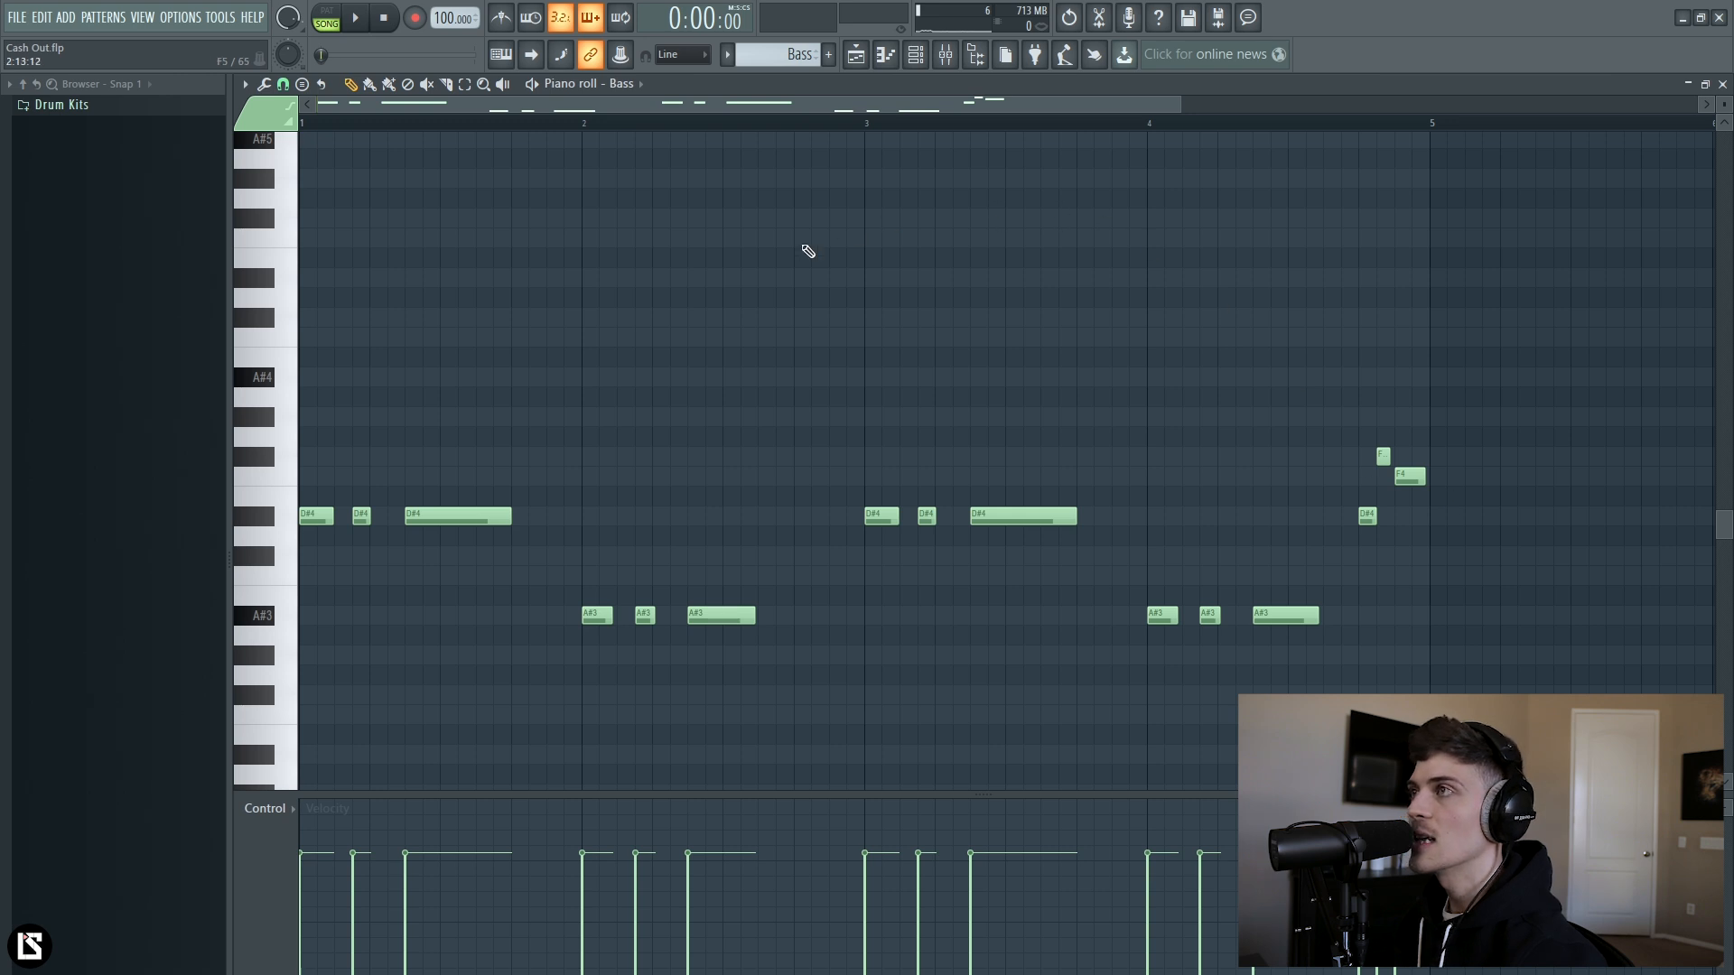
{"action": "scroll", "coordinate": [806, 279], "scroll_direction": "down", "scroll_amount": 1}
{"action": "key", "text": "l"}
{"action": "key", "text": "space"}
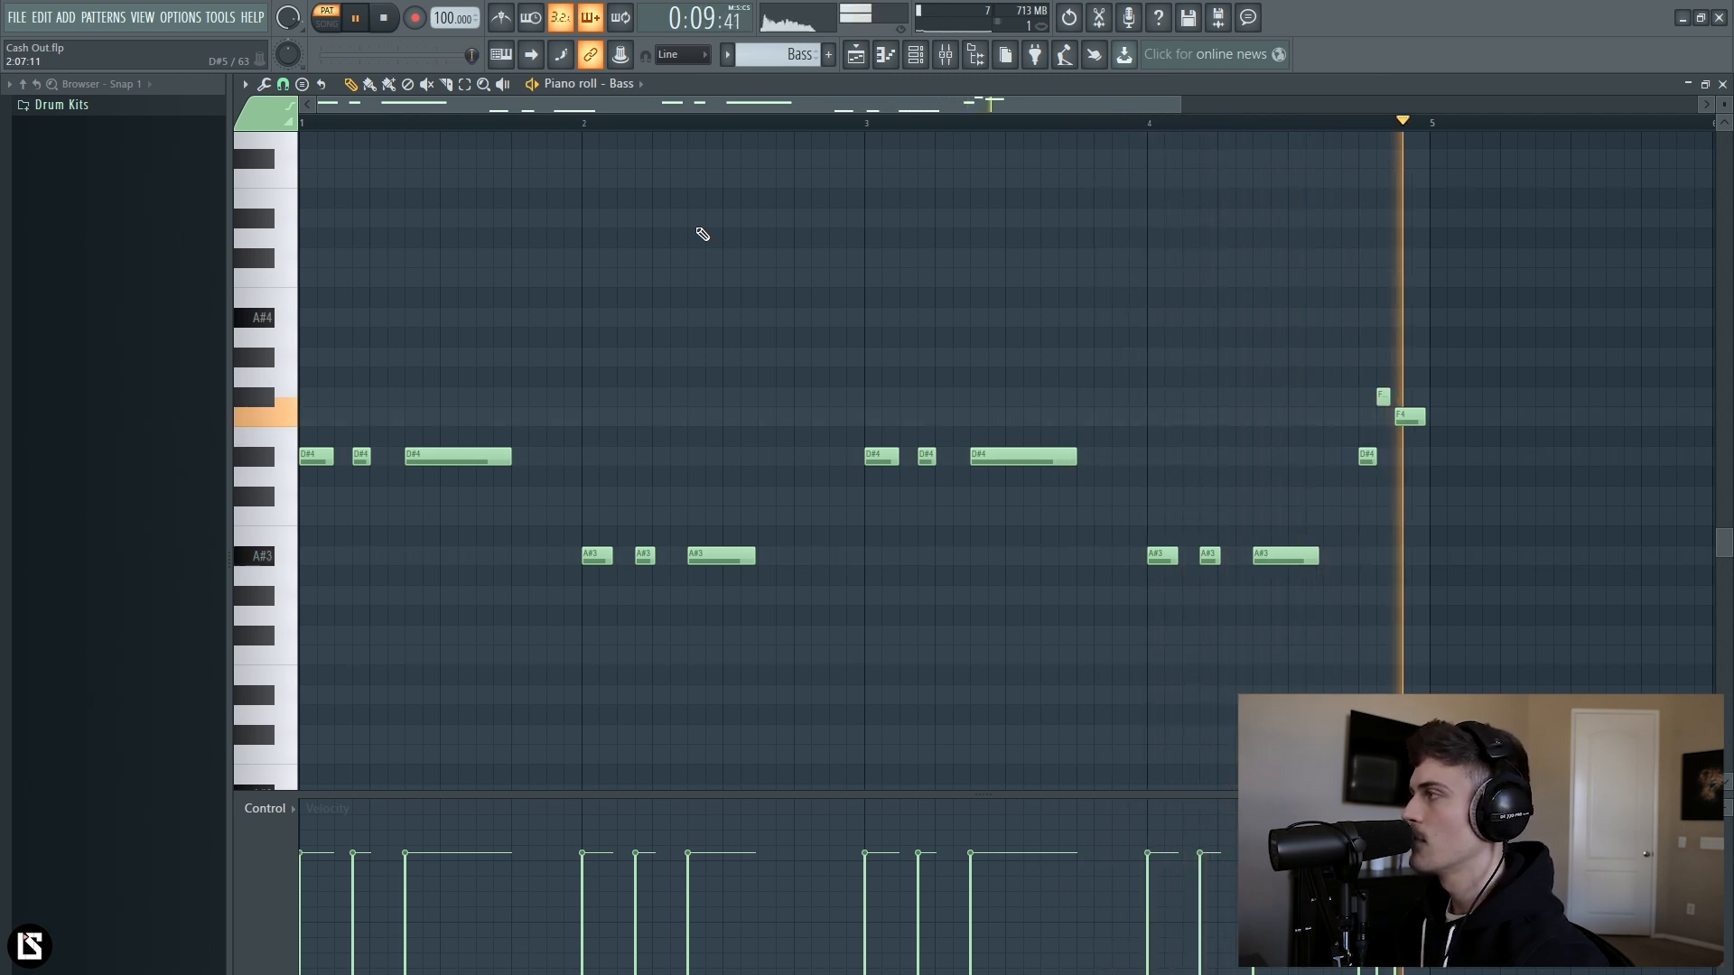
{"action": "key", "text": "space"}
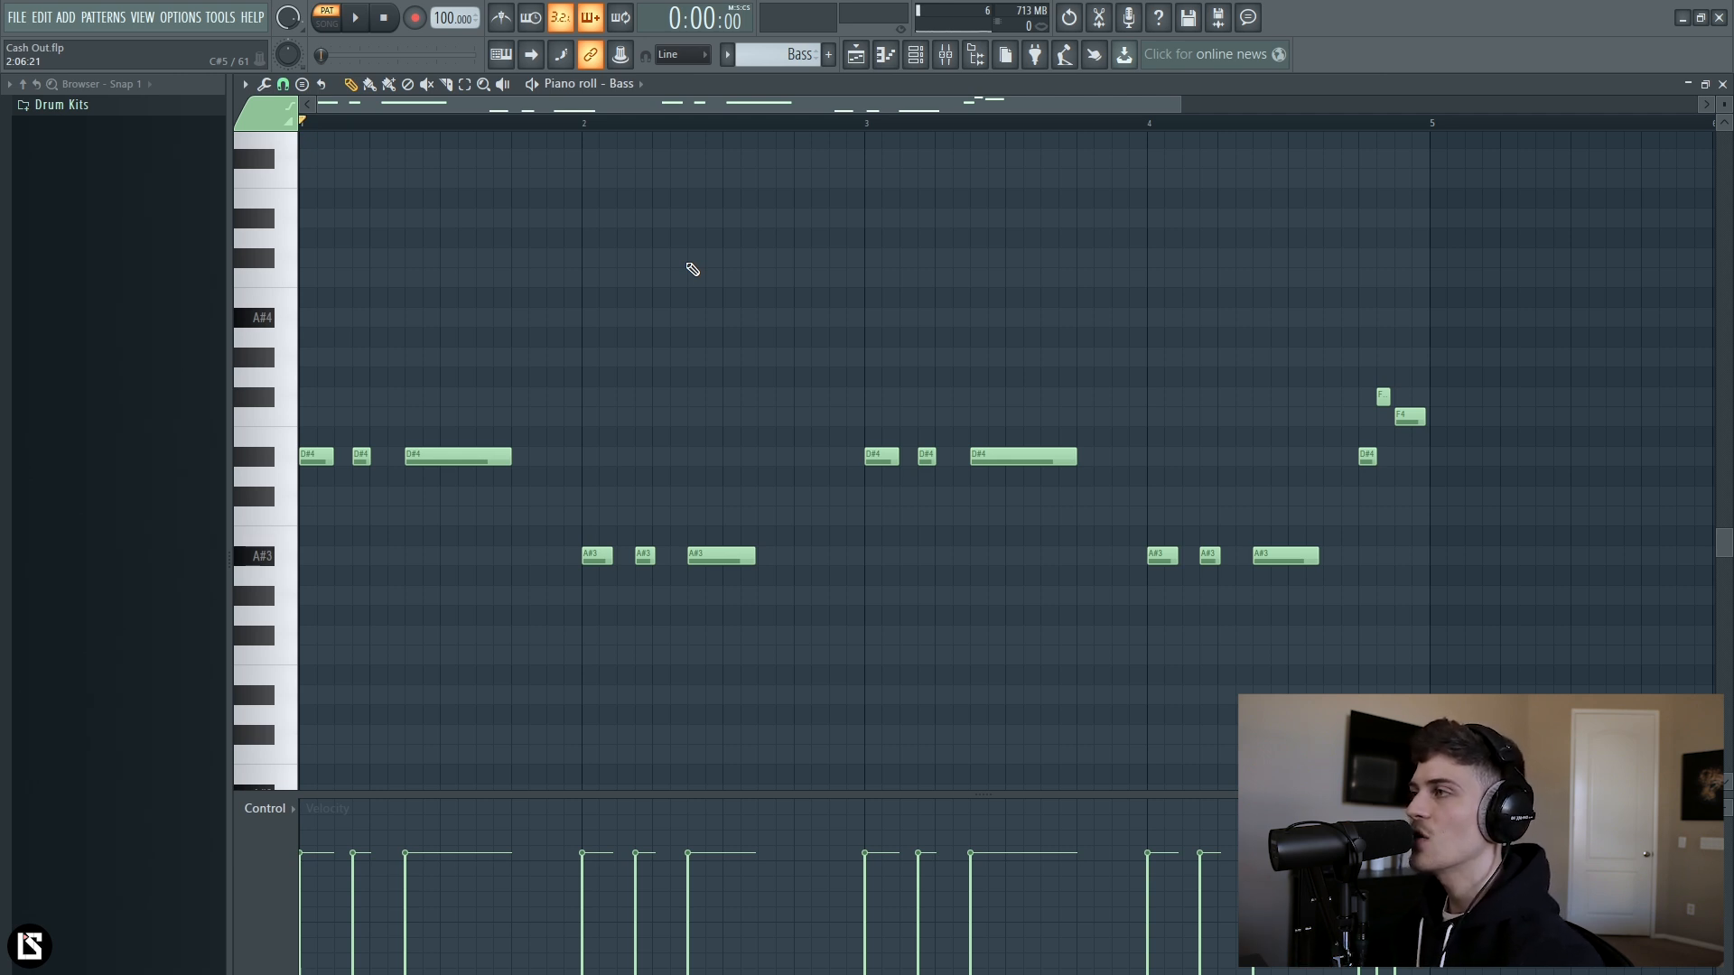
Audition the Bass pattern's bar 1 and bar 2 notes separately, and replay bar 1 from the start.
{"action": "key", "text": "space"}
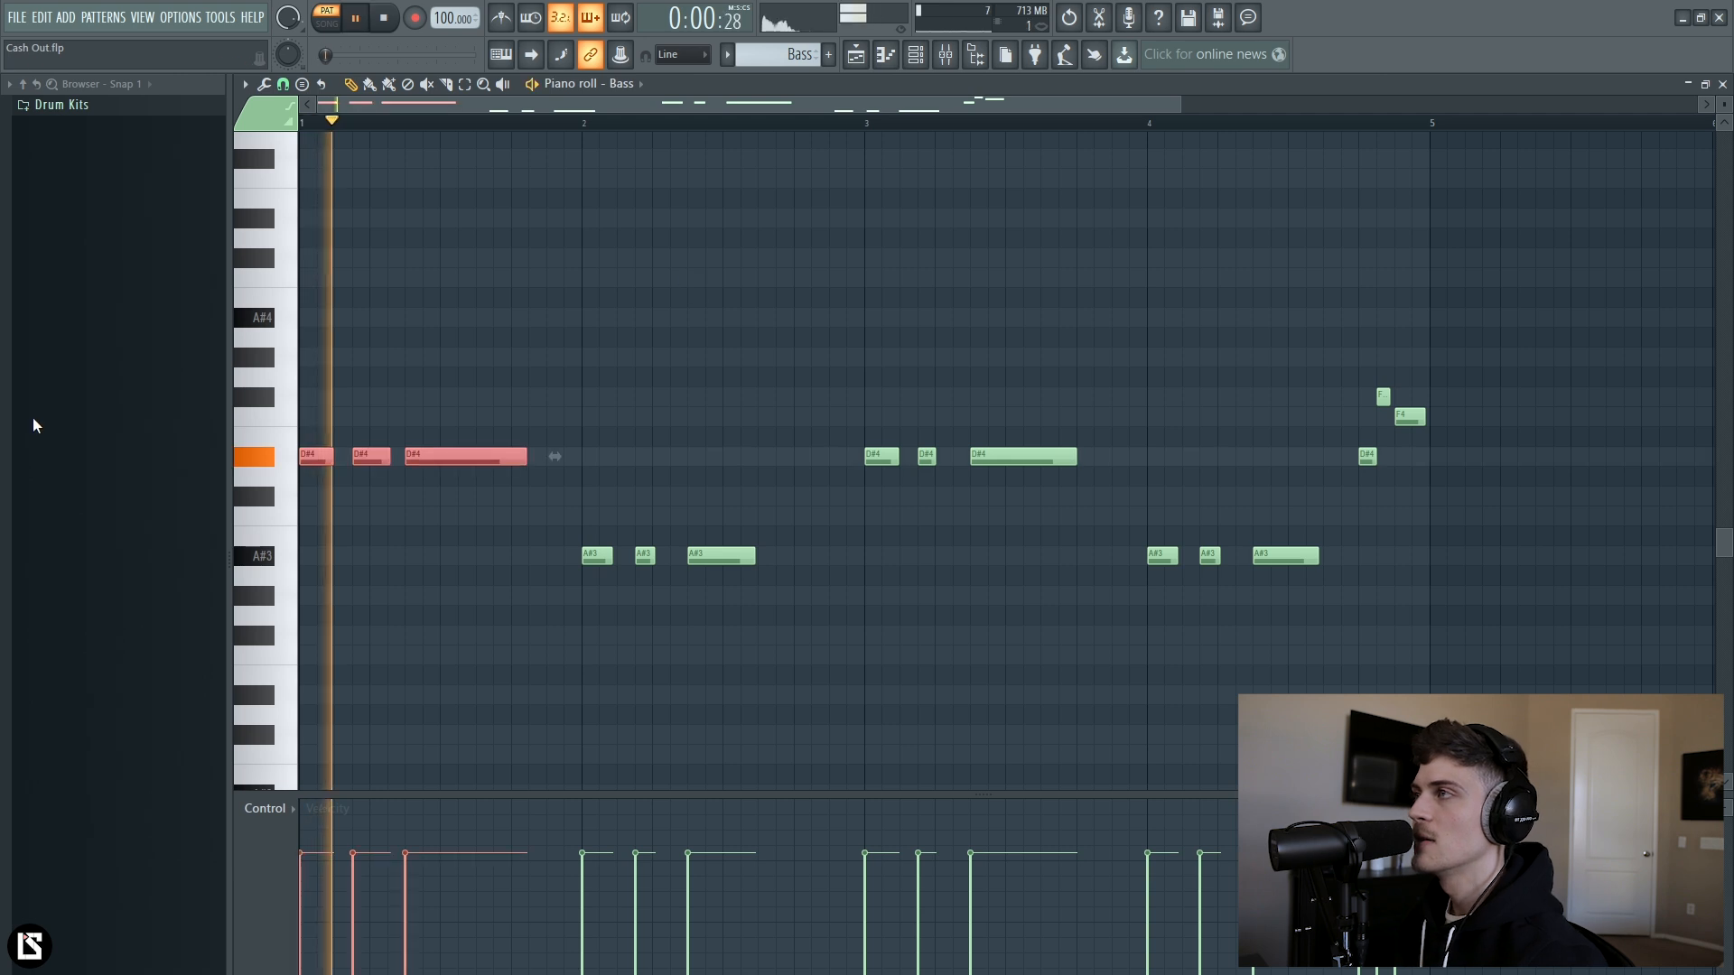
{"action": "key", "text": "space"}
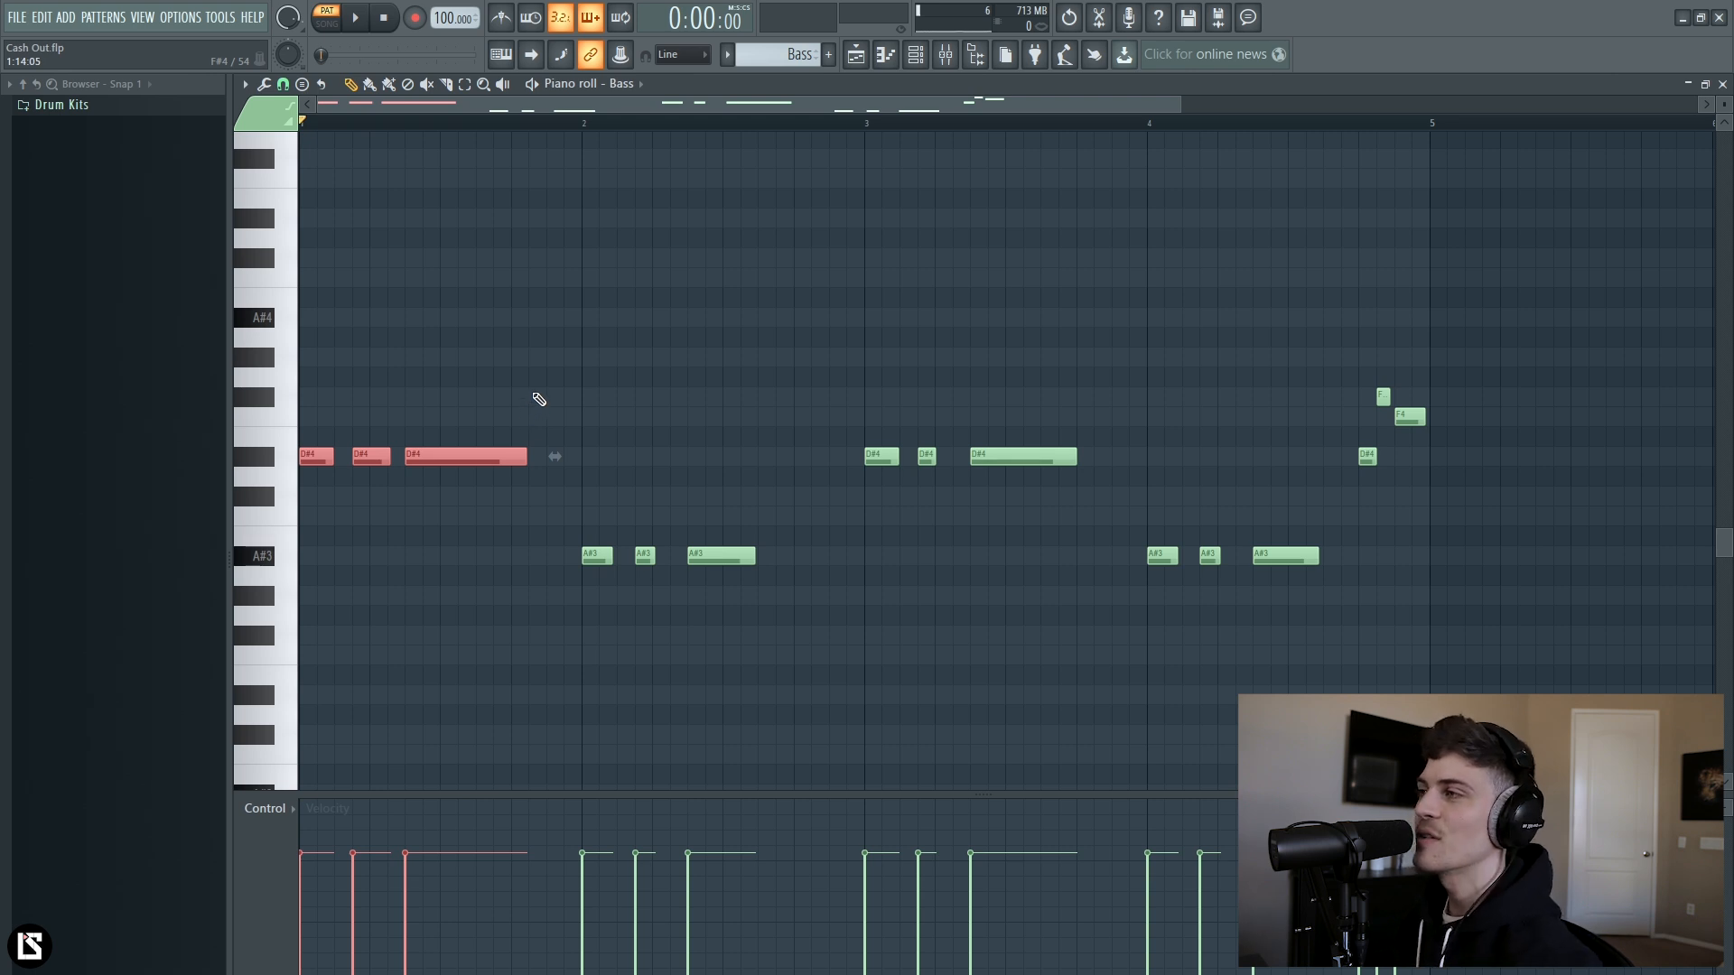
{"action": "left_click", "coordinate": [584, 124]}
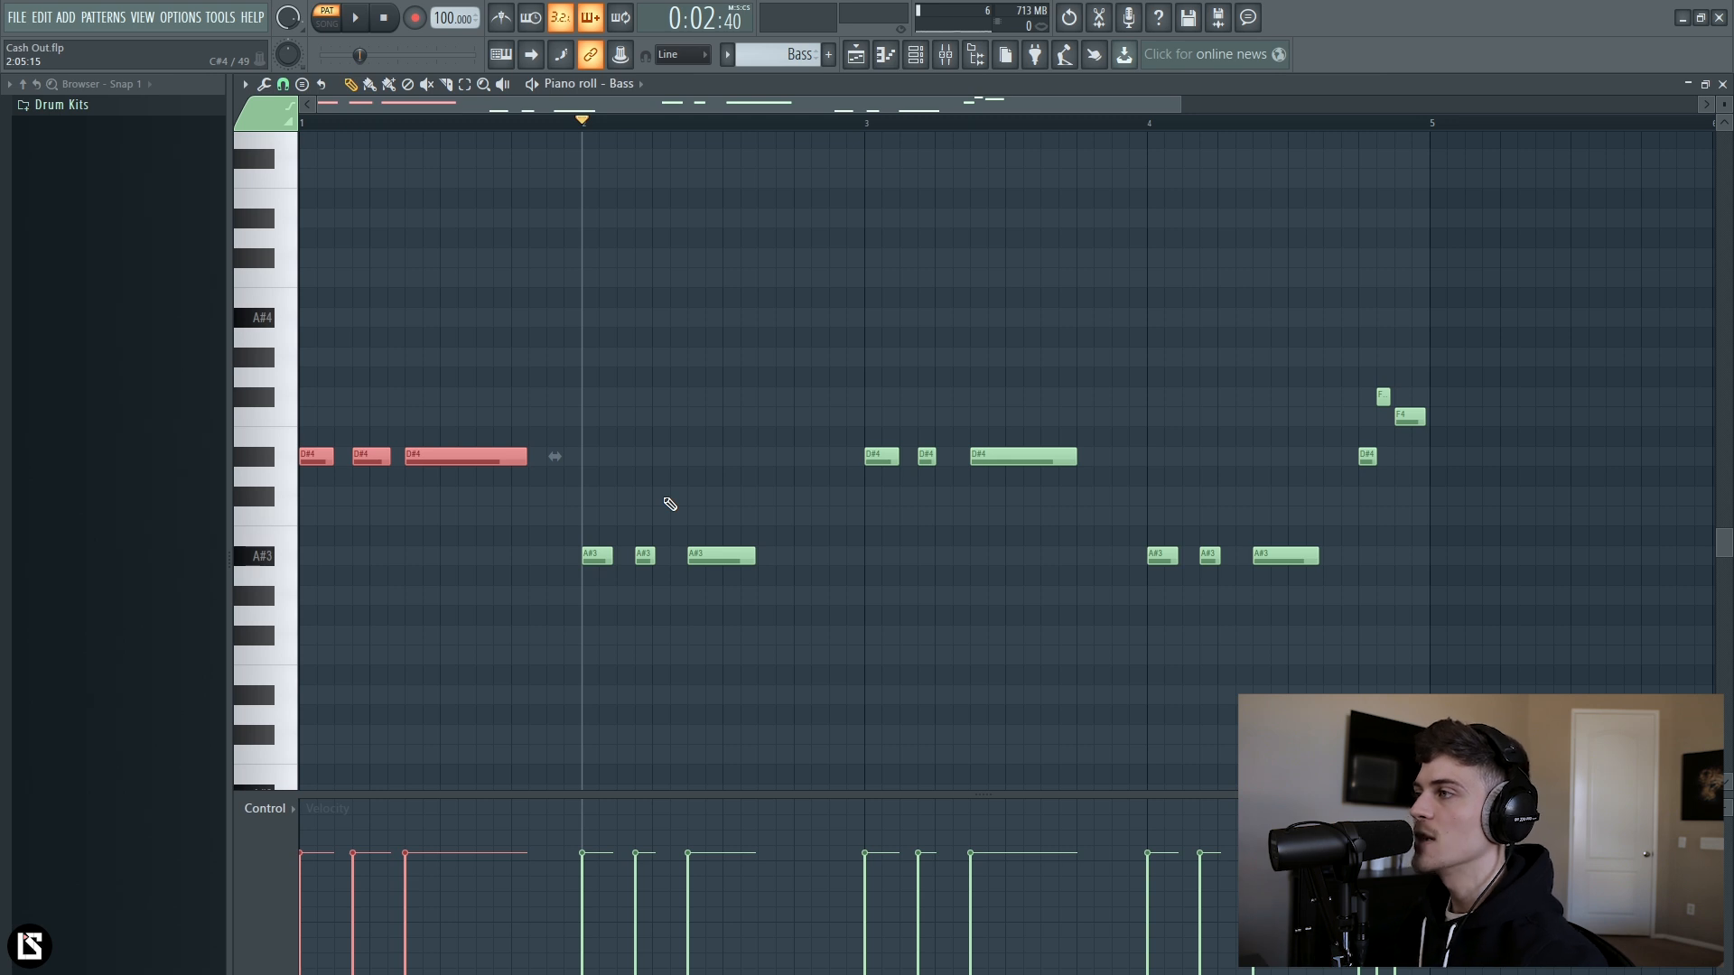
{"action": "key", "text": "space"}
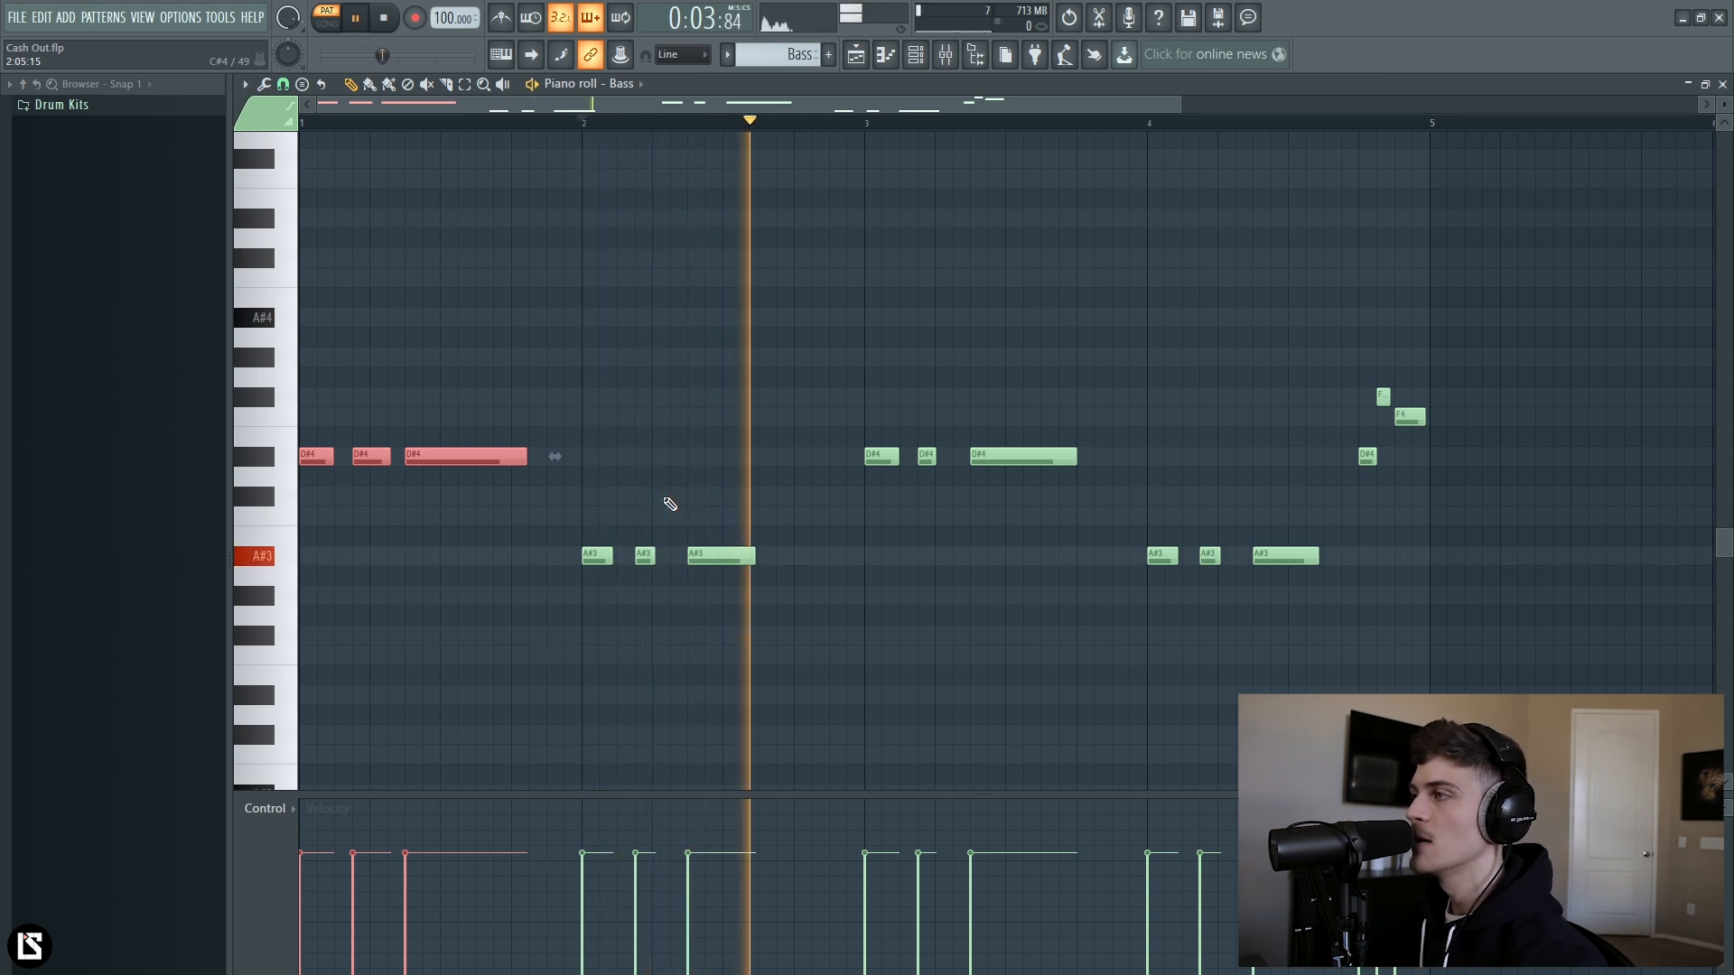
{"action": "key", "text": "space"}
{"action": "left_click_drag", "start_coordinate": [322, 124], "coordinate": [269, 131]}
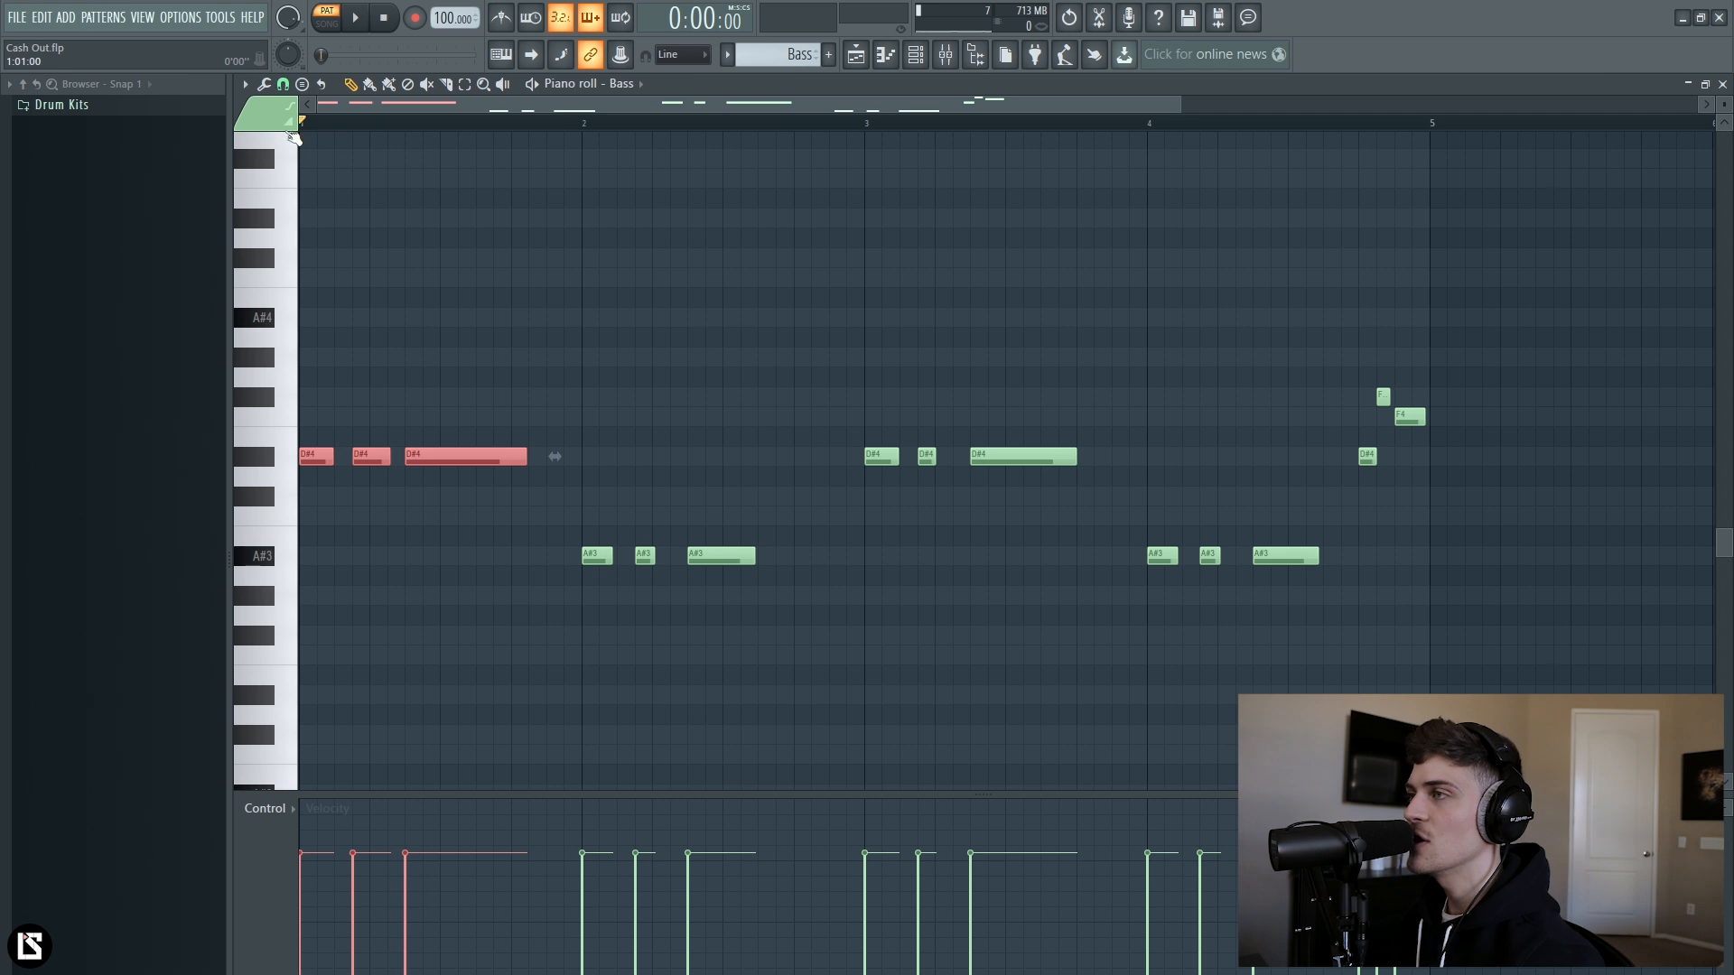
{"action": "key", "text": "space"}
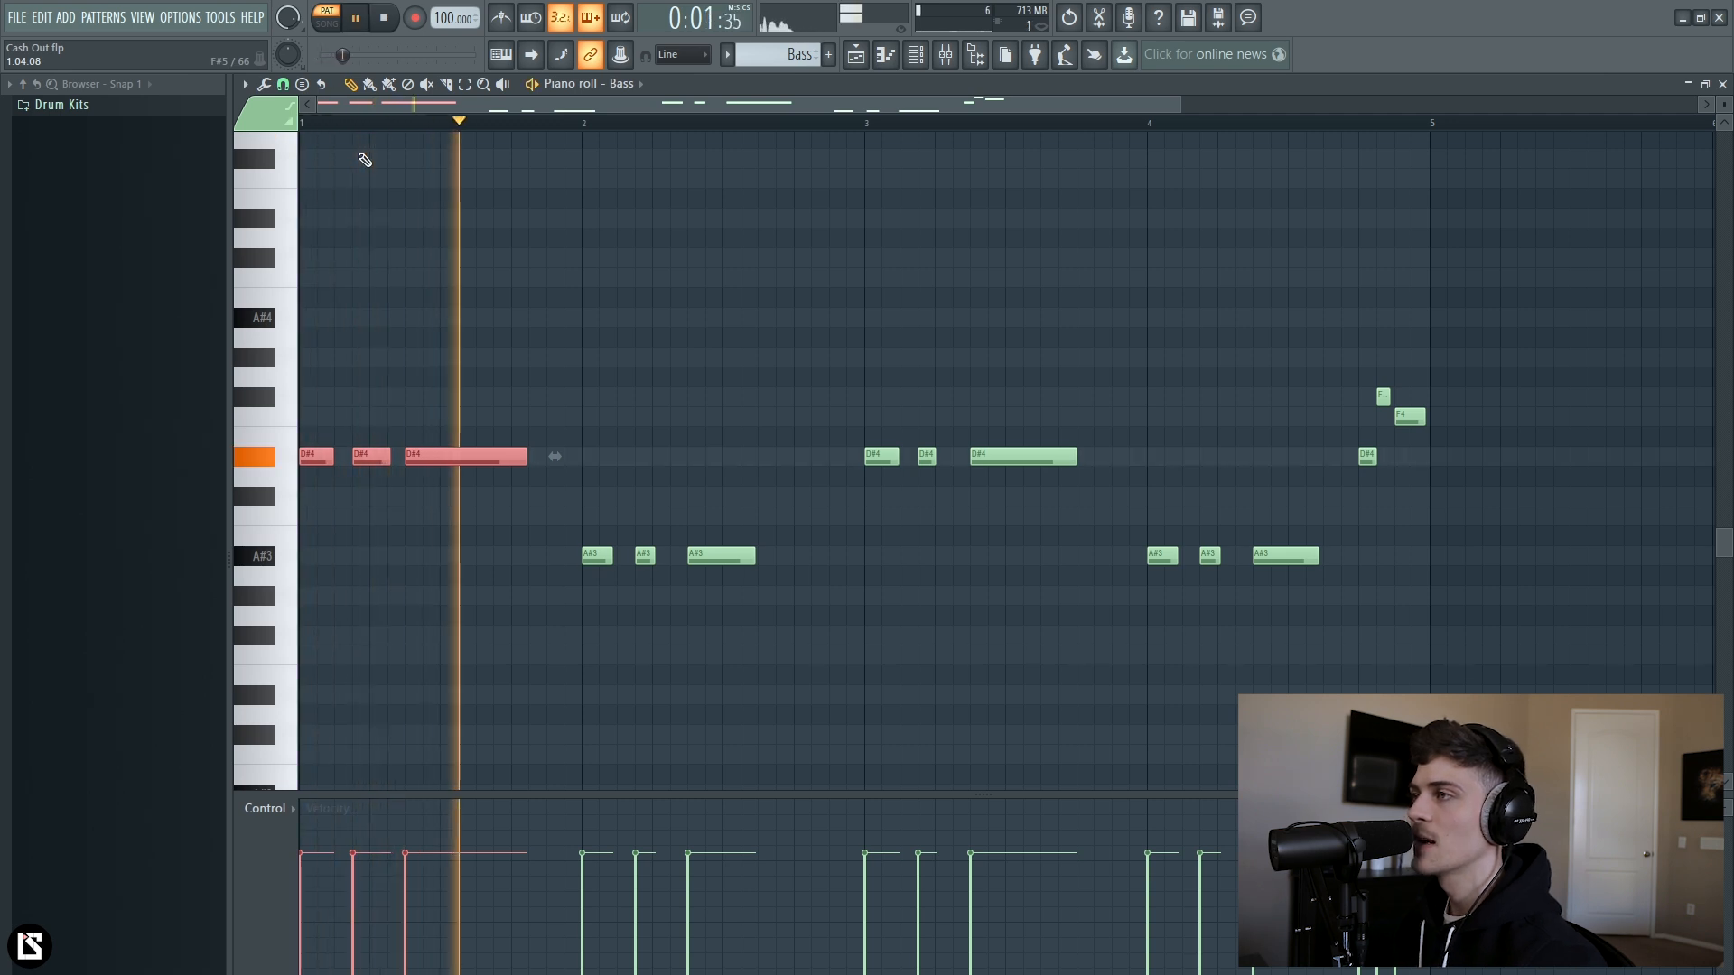
{"action": "key", "text": "space"}
Undo the transpose and selection changes made to the Bass pattern's bar 1 notes.
{"action": "key", "text": "ctrl+z"}
{"action": "key", "text": "ctrl+z"}
{"action": "key", "text": "ctrl+z"}
{"action": "key", "text": "ctrl+z"}
{"action": "key", "text": "ctrl+z"}
{"action": "key", "text": "ctrl+z"}
{"action": "key", "text": "ctrl+z"}
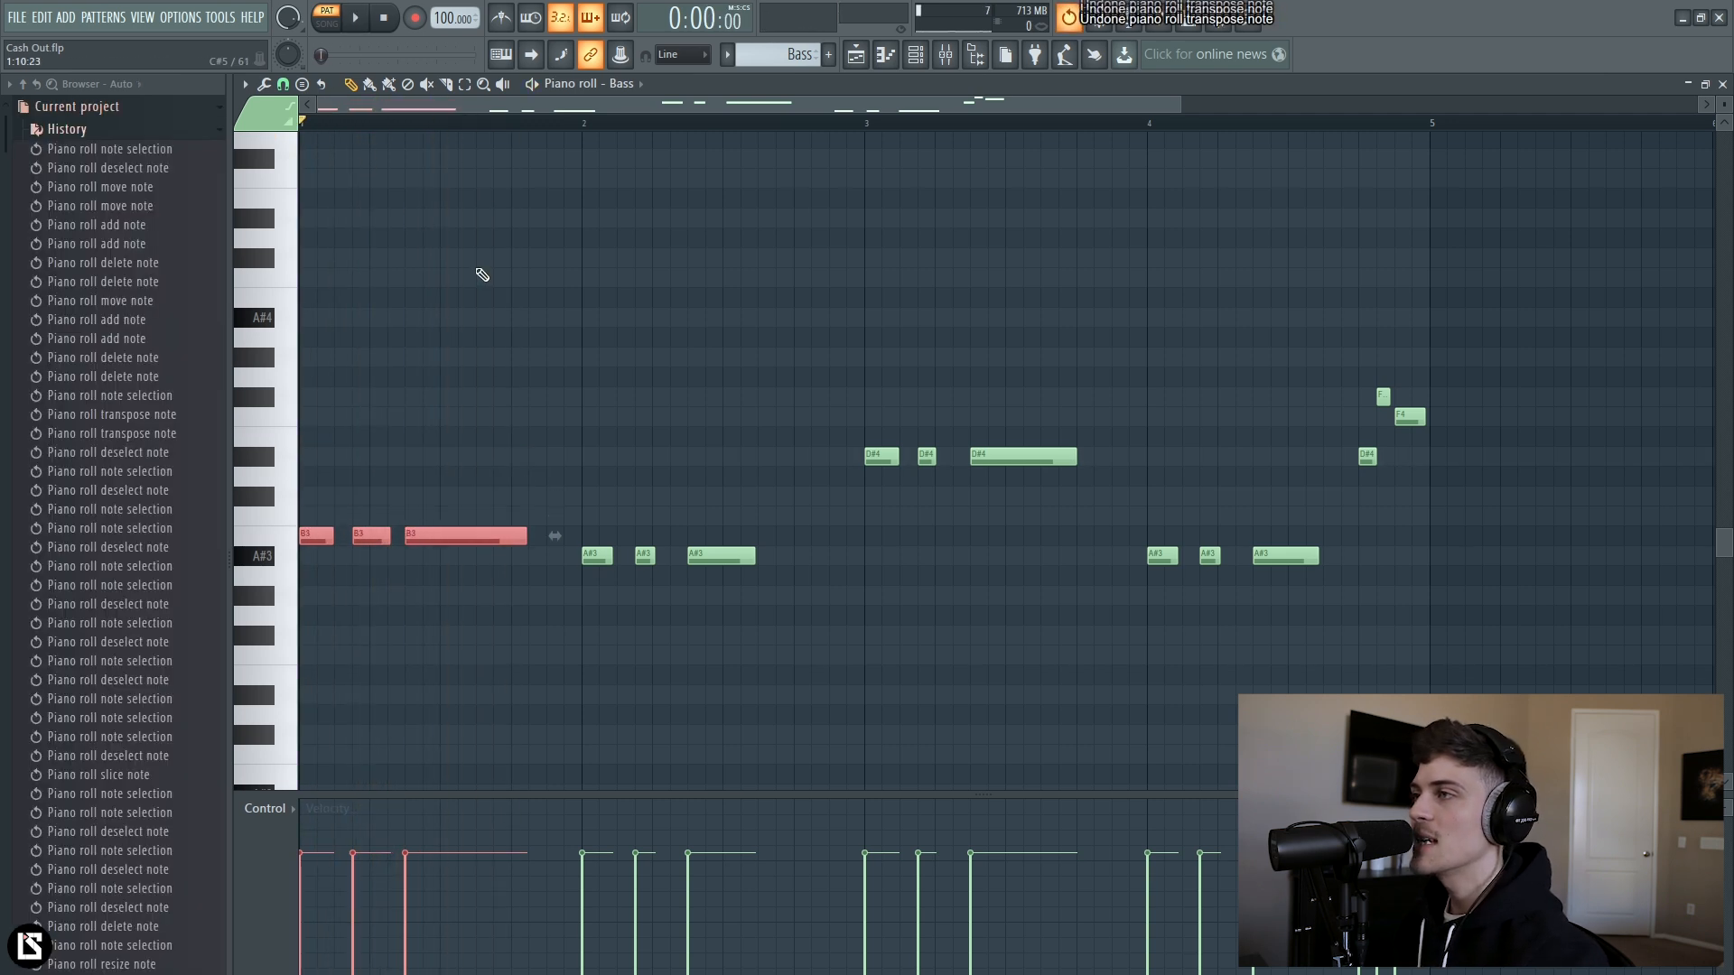
{"action": "key", "text": "ctrl+z"}
{"action": "key", "text": "ctrl+z"}
{"action": "key", "text": "ctrl+z"}
{"action": "key", "text": "ctrl+z"}
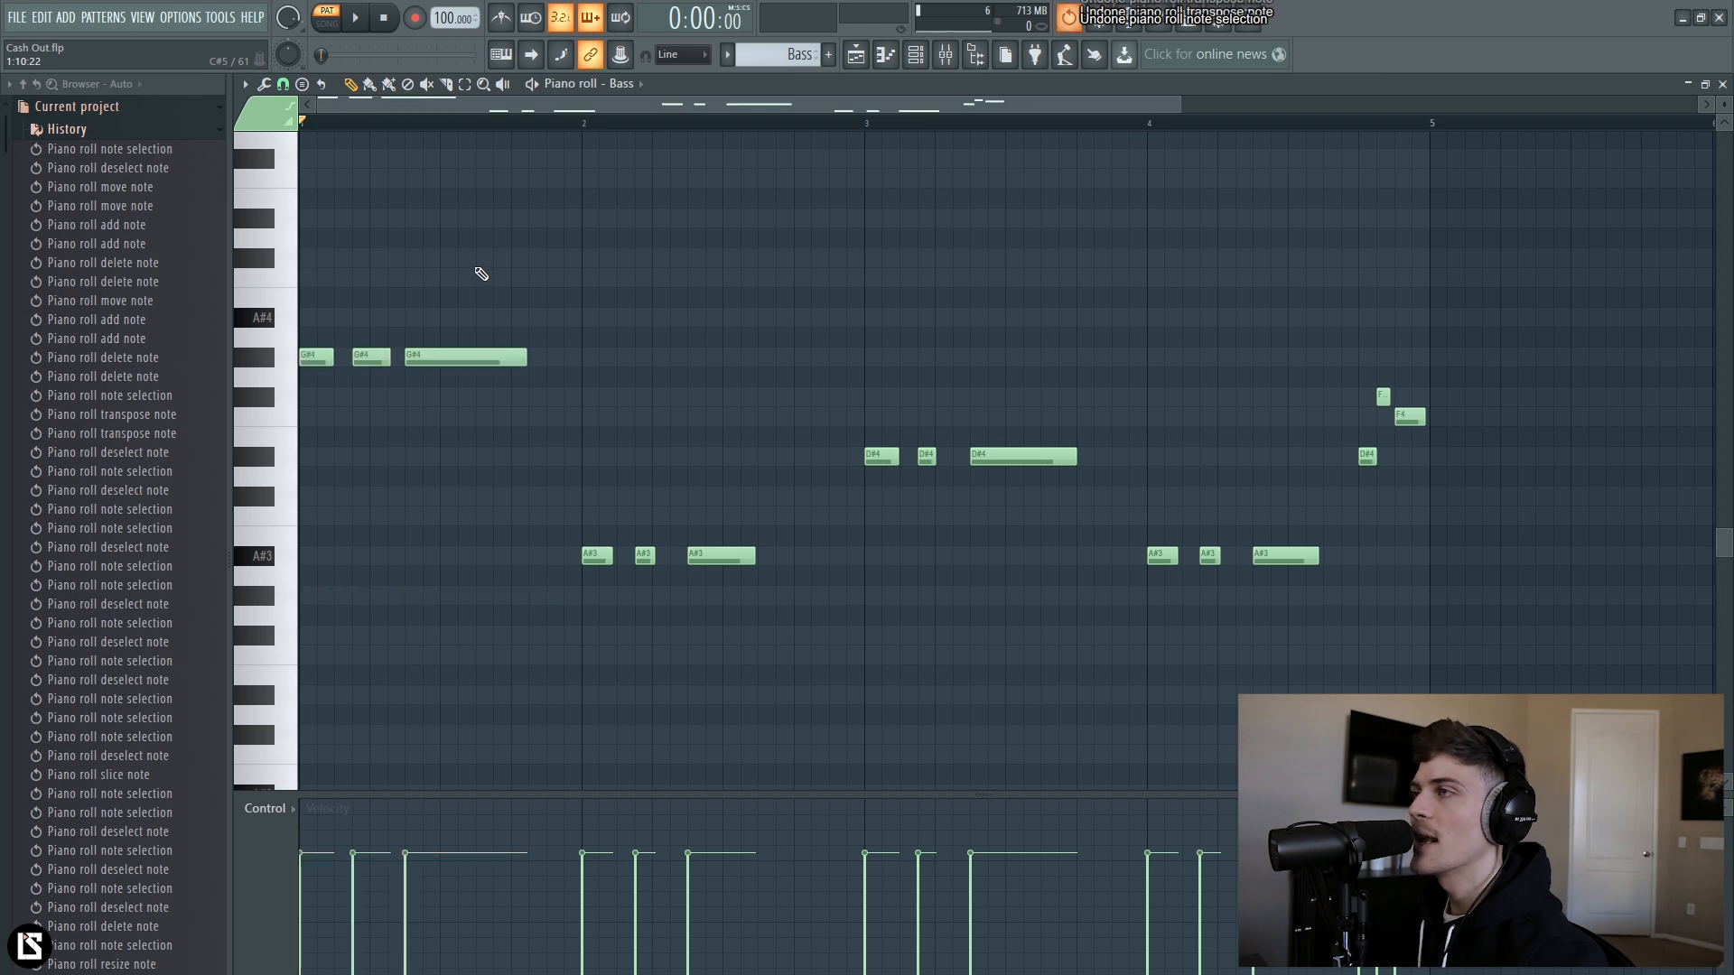
{"action": "key", "text": "ctrl+z"}
{"action": "key", "text": "ctrl+z"}
{"action": "key", "text": "ctrl+z"}
{"action": "key", "text": "ctrl+z"}
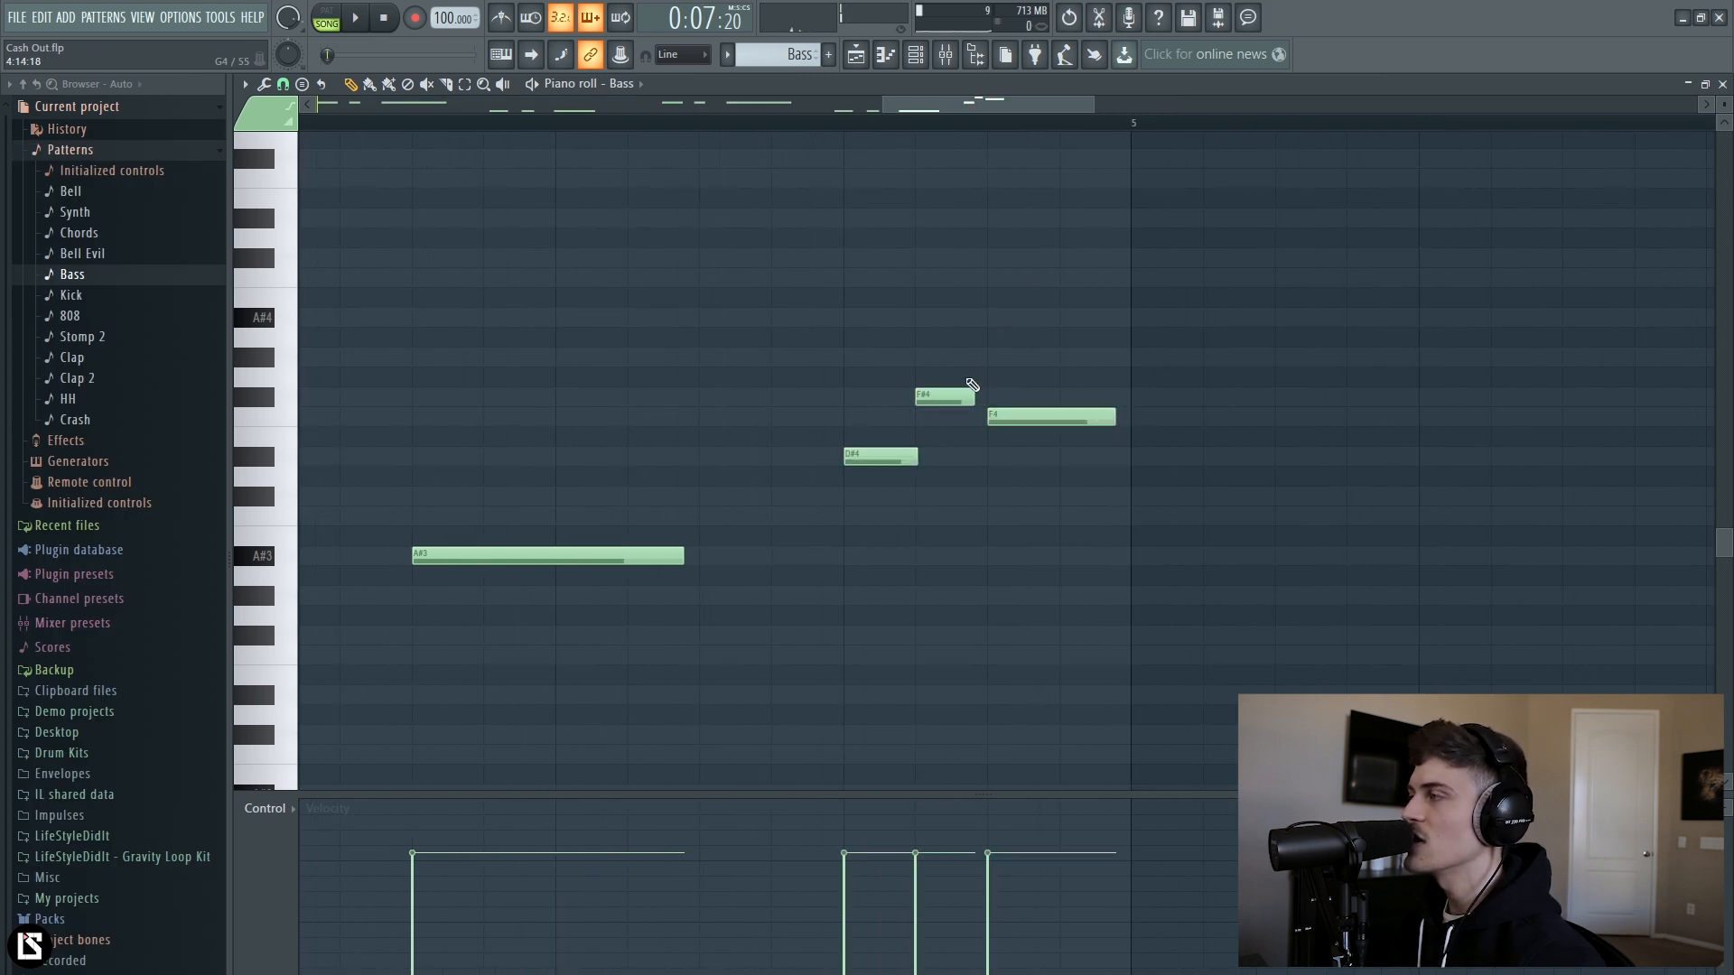
Highlight the final F#4 and F4 notes of the Bass pattern and clear the selection.
{"action": "left_click_drag", "start_coordinate": [965, 384], "coordinate": [1112, 468]}
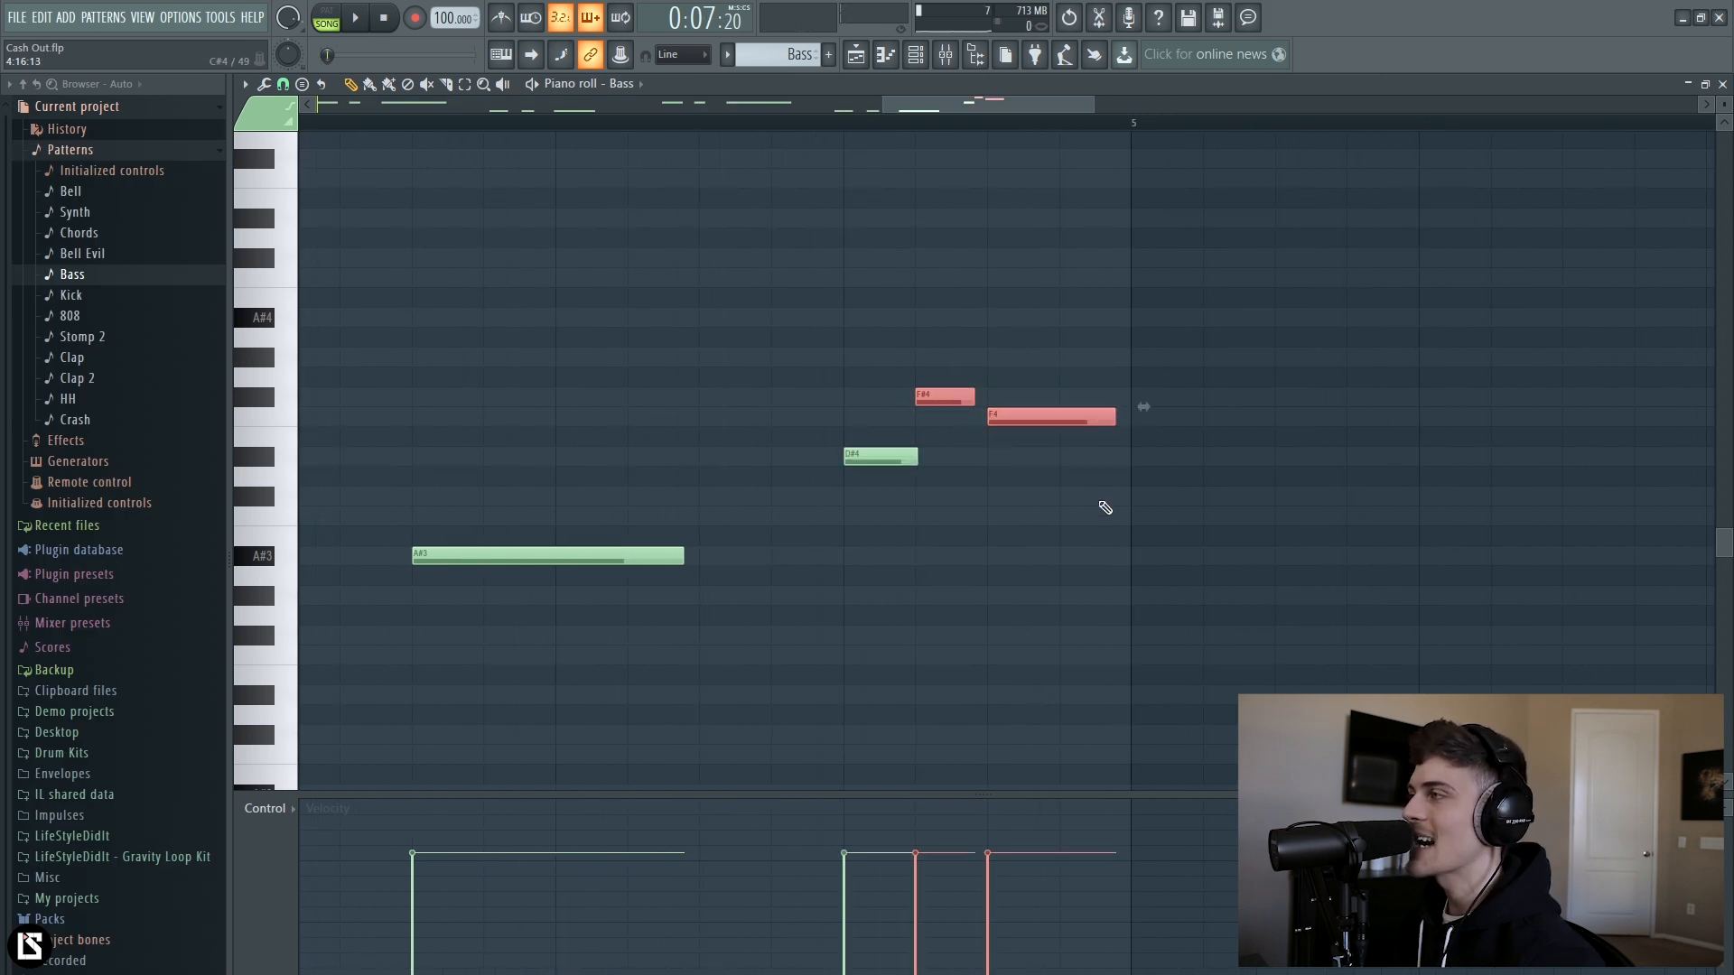
{"action": "left_click", "coordinate": [999, 394]}
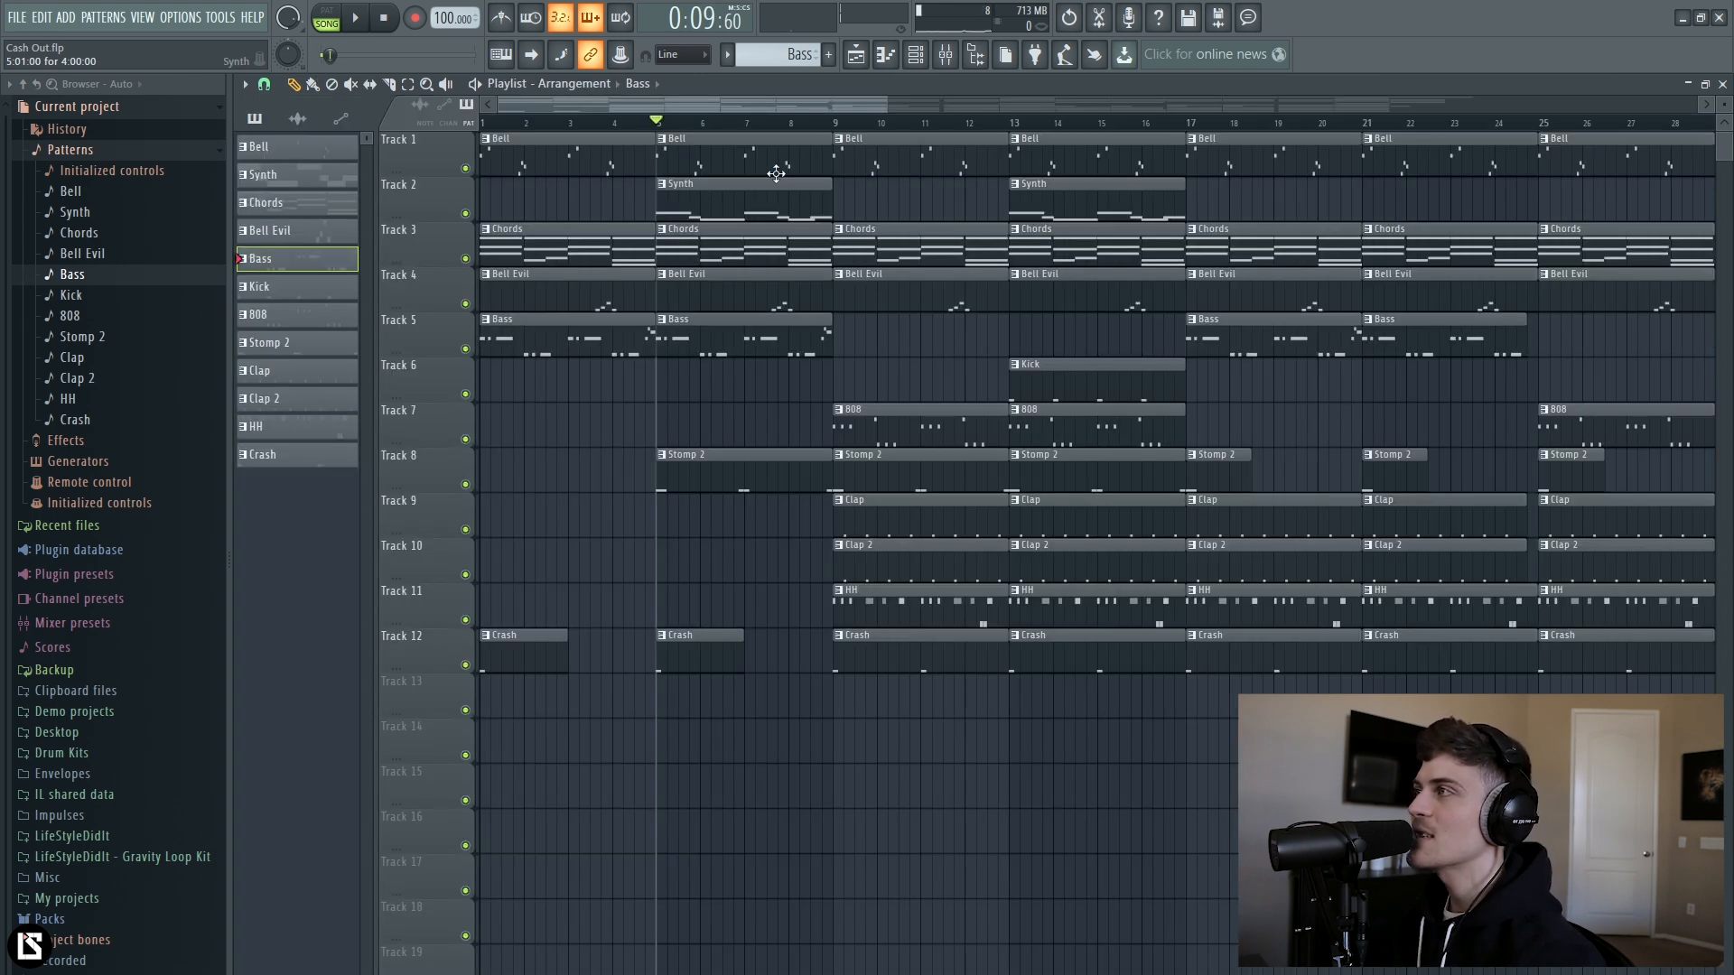
Open the Synth pattern from the playlist in the piano roll and switch playback to pattern mode.
{"action": "left_click", "coordinate": [918, 58]}
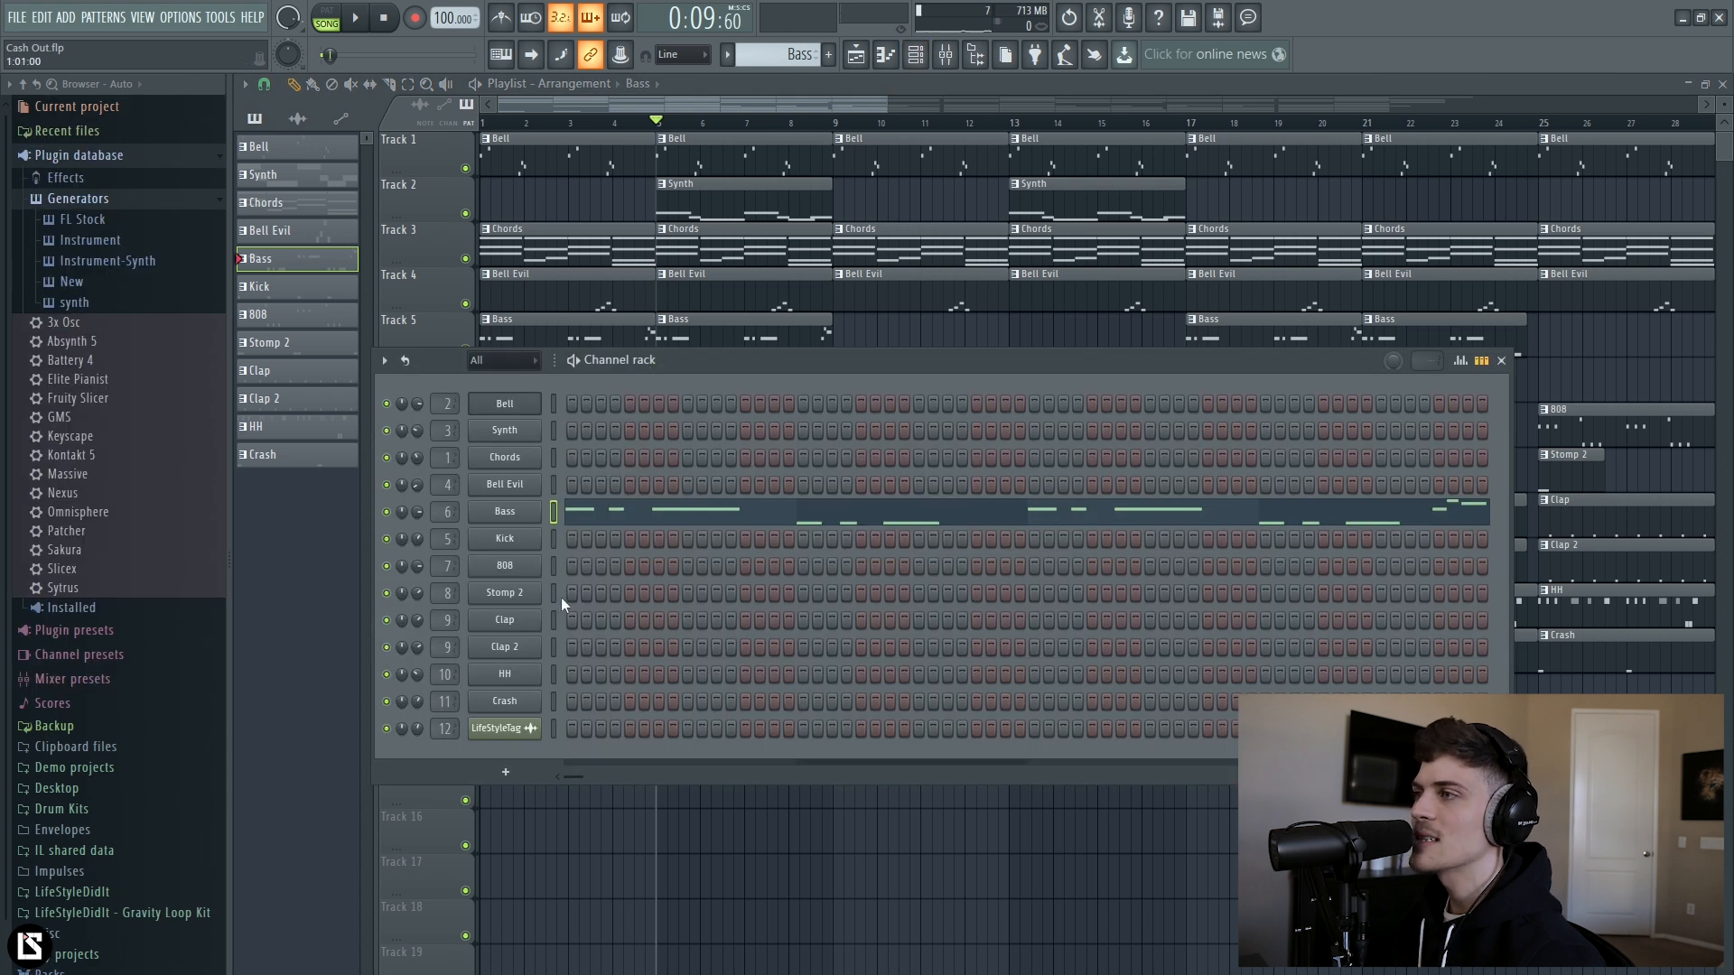
{"action": "left_click", "coordinate": [713, 213]}
{"action": "double_click", "coordinate": [714, 212]}
{"action": "left_click", "coordinate": [327, 13]}
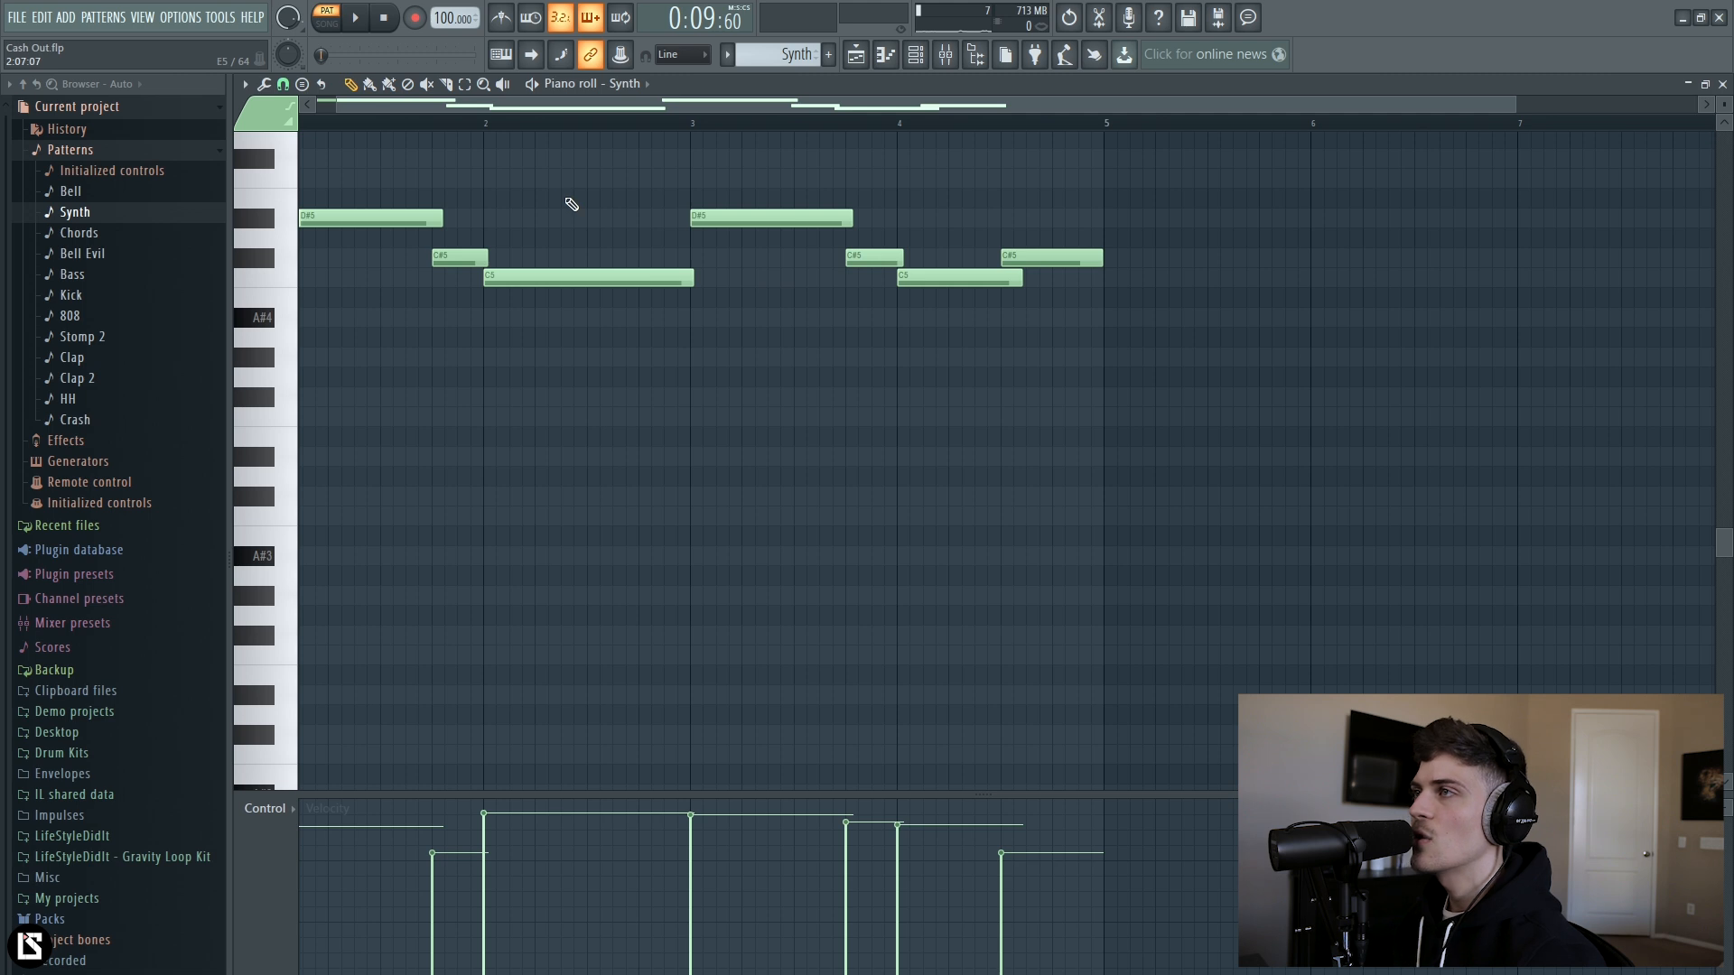
{"action": "scroll", "coordinate": [528, 151], "scroll_direction": "up", "scroll_amount": 4}
{"action": "scroll", "coordinate": [470, 253], "scroll_direction": "left", "scroll_amount": 1}
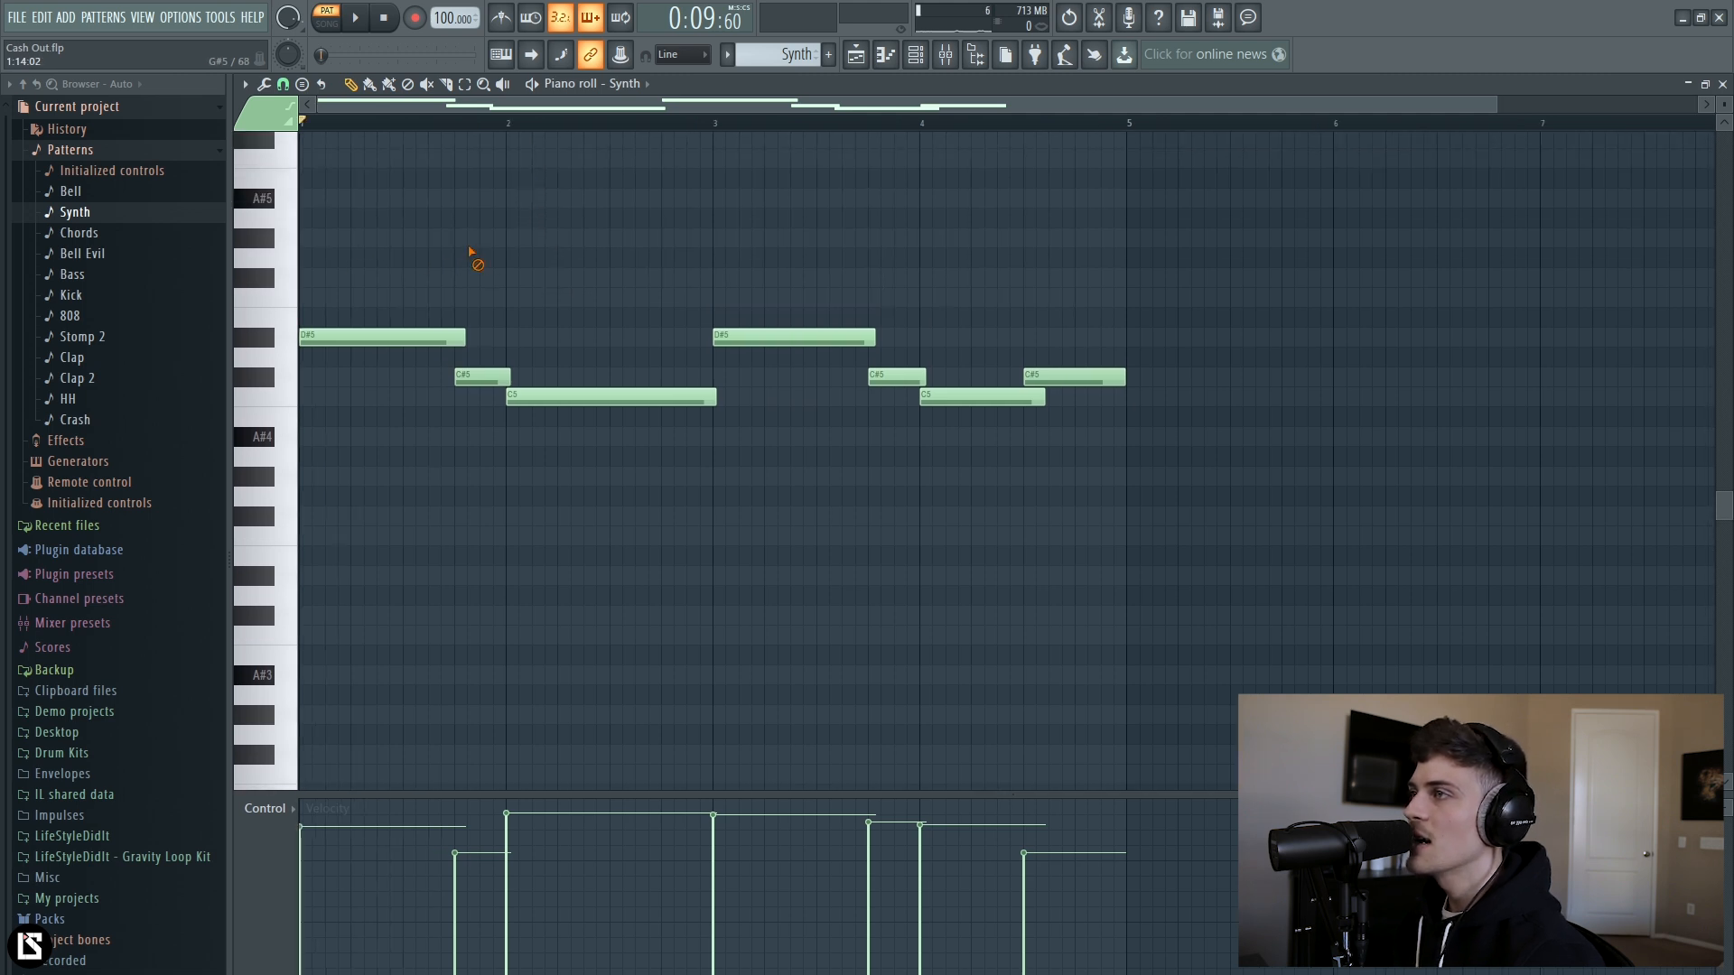
Highlight the Synth pattern's opening D#5, C#5 and C5 notes one after another, and clear the selection.
{"action": "left_click_drag", "start_coordinate": [384, 296], "coordinate": [420, 426]}
{"action": "left_click_drag", "start_coordinate": [483, 366], "coordinate": [494, 439]}
{"action": "left_click_drag", "start_coordinate": [546, 363], "coordinate": [568, 468]}
{"action": "right_click", "coordinate": [463, 479]}
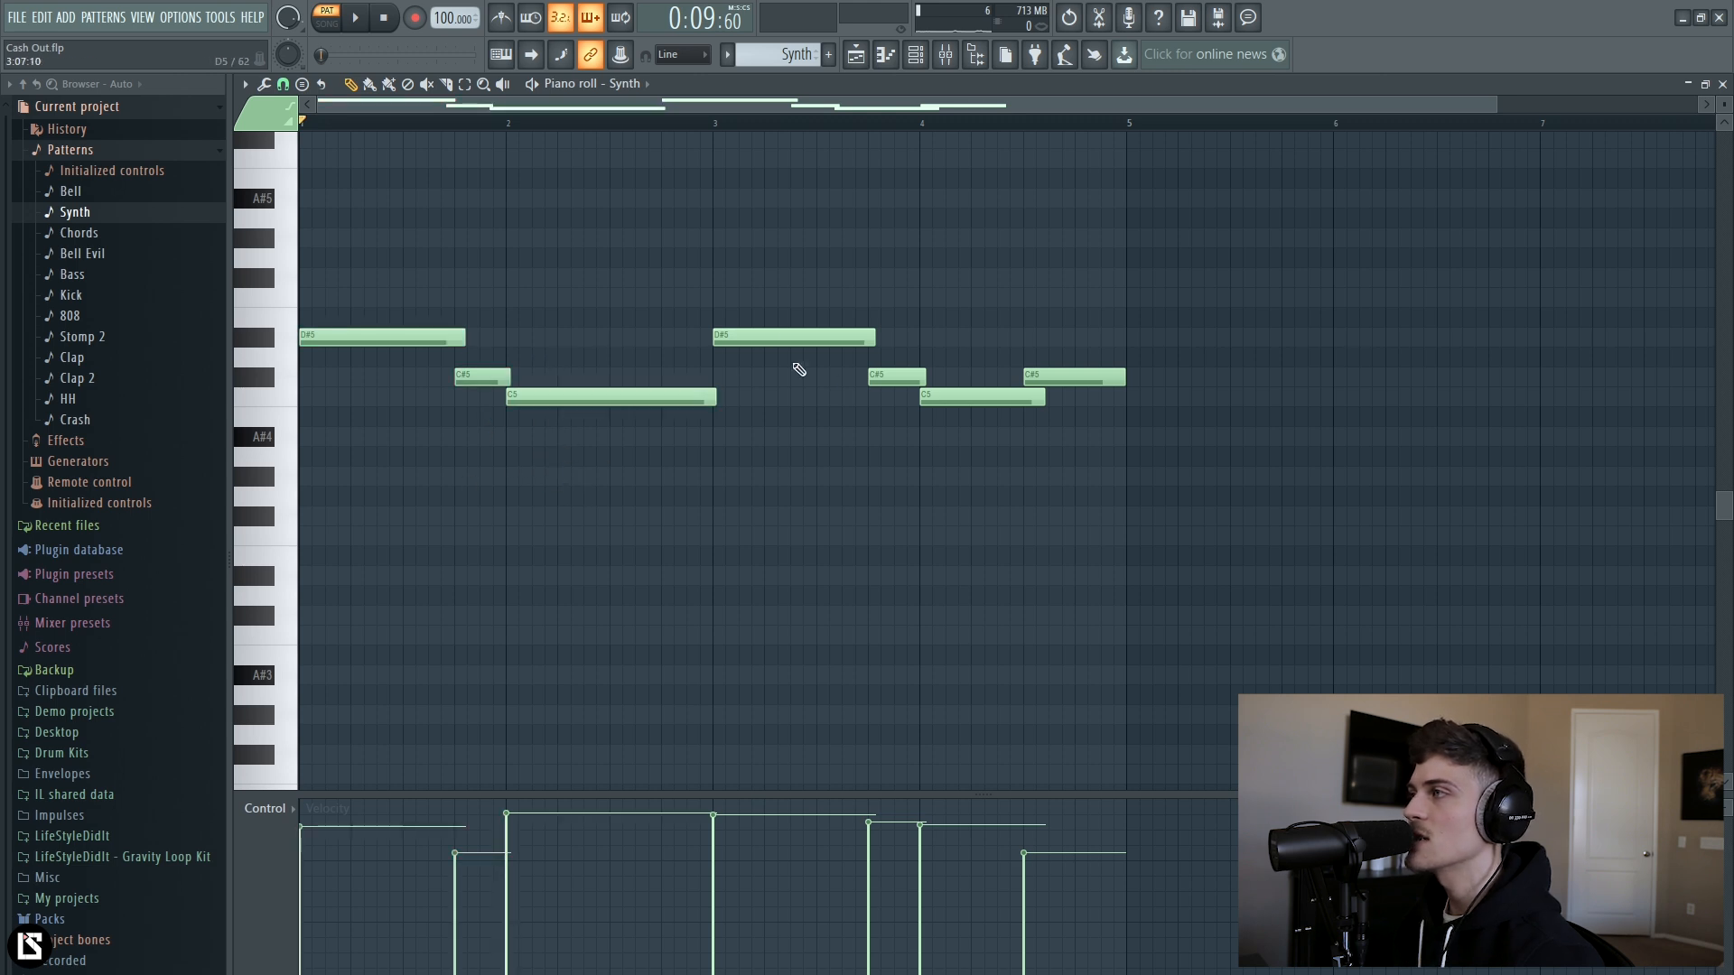
Highlight the repeated Synth phrase starting at bar 3 and its added closing C#5 note, and clear the selection.
{"action": "left_click_drag", "start_coordinate": [755, 269], "coordinate": [938, 443]}
{"action": "right_click", "coordinate": [1034, 522]}
{"action": "left_click_drag", "start_coordinate": [1065, 348], "coordinate": [1081, 424]}
{"action": "right_click", "coordinate": [915, 253]}
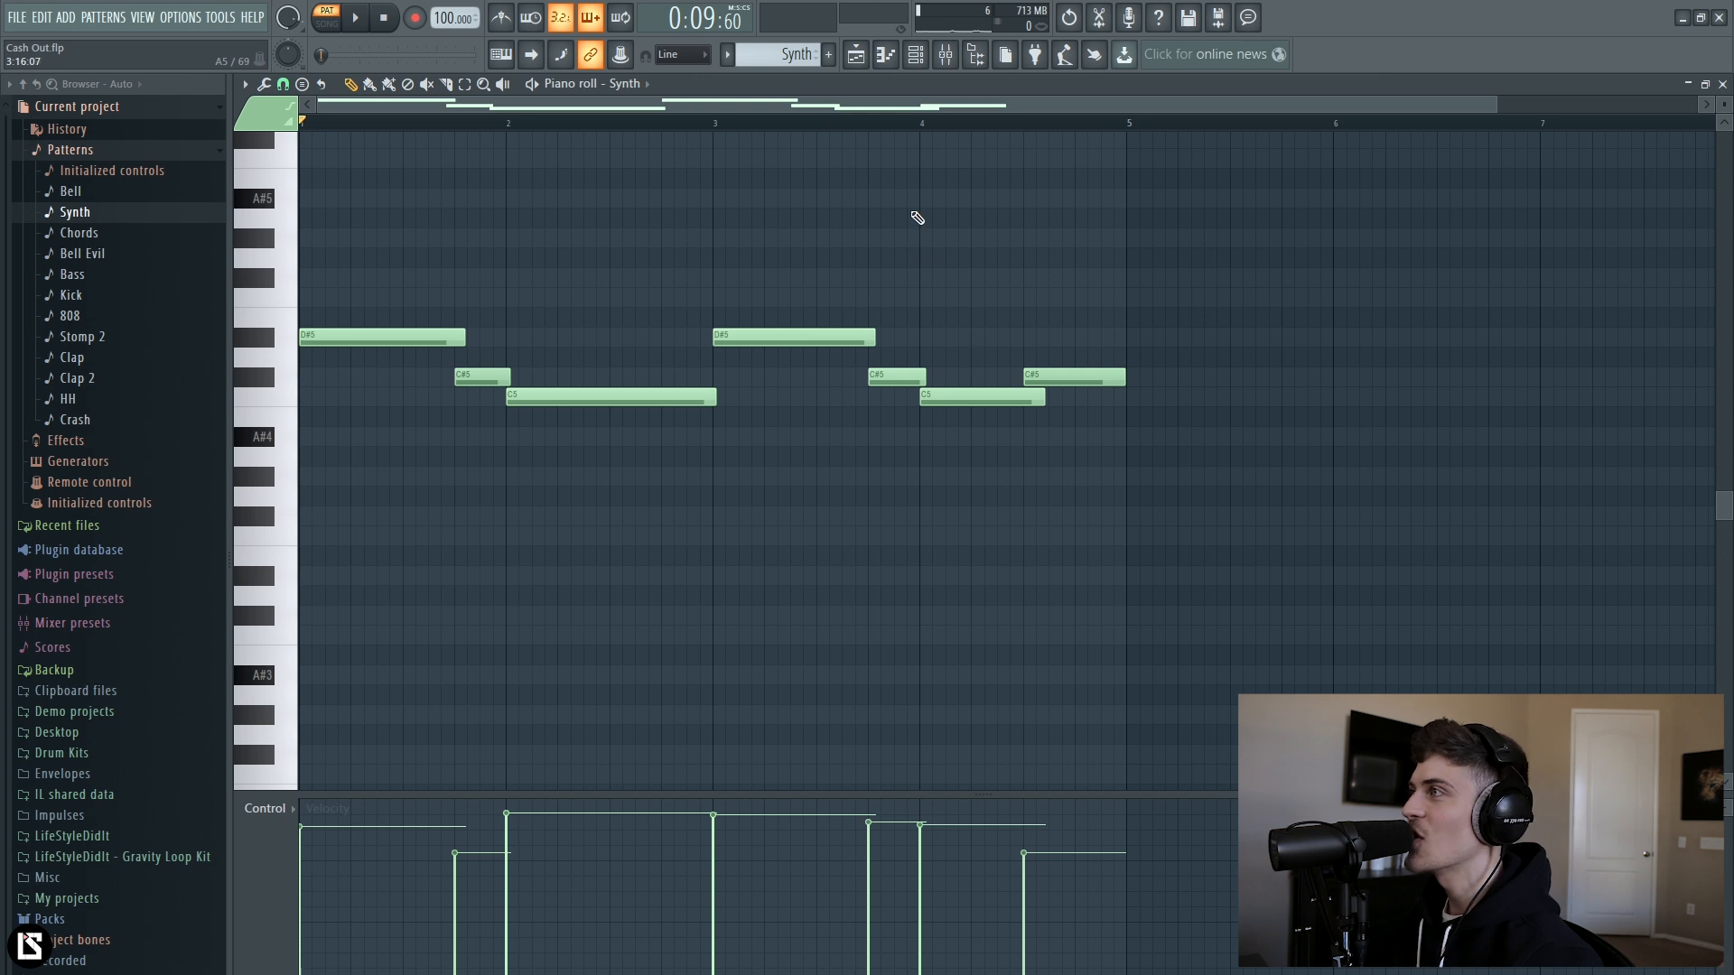
Inspect the Synth channel's FLEX preset Rubbery Stretch in the Olbaid Compendium pack, and close the plugin window.
{"action": "left_click", "coordinate": [918, 60]}
{"action": "left_click", "coordinate": [533, 437]}
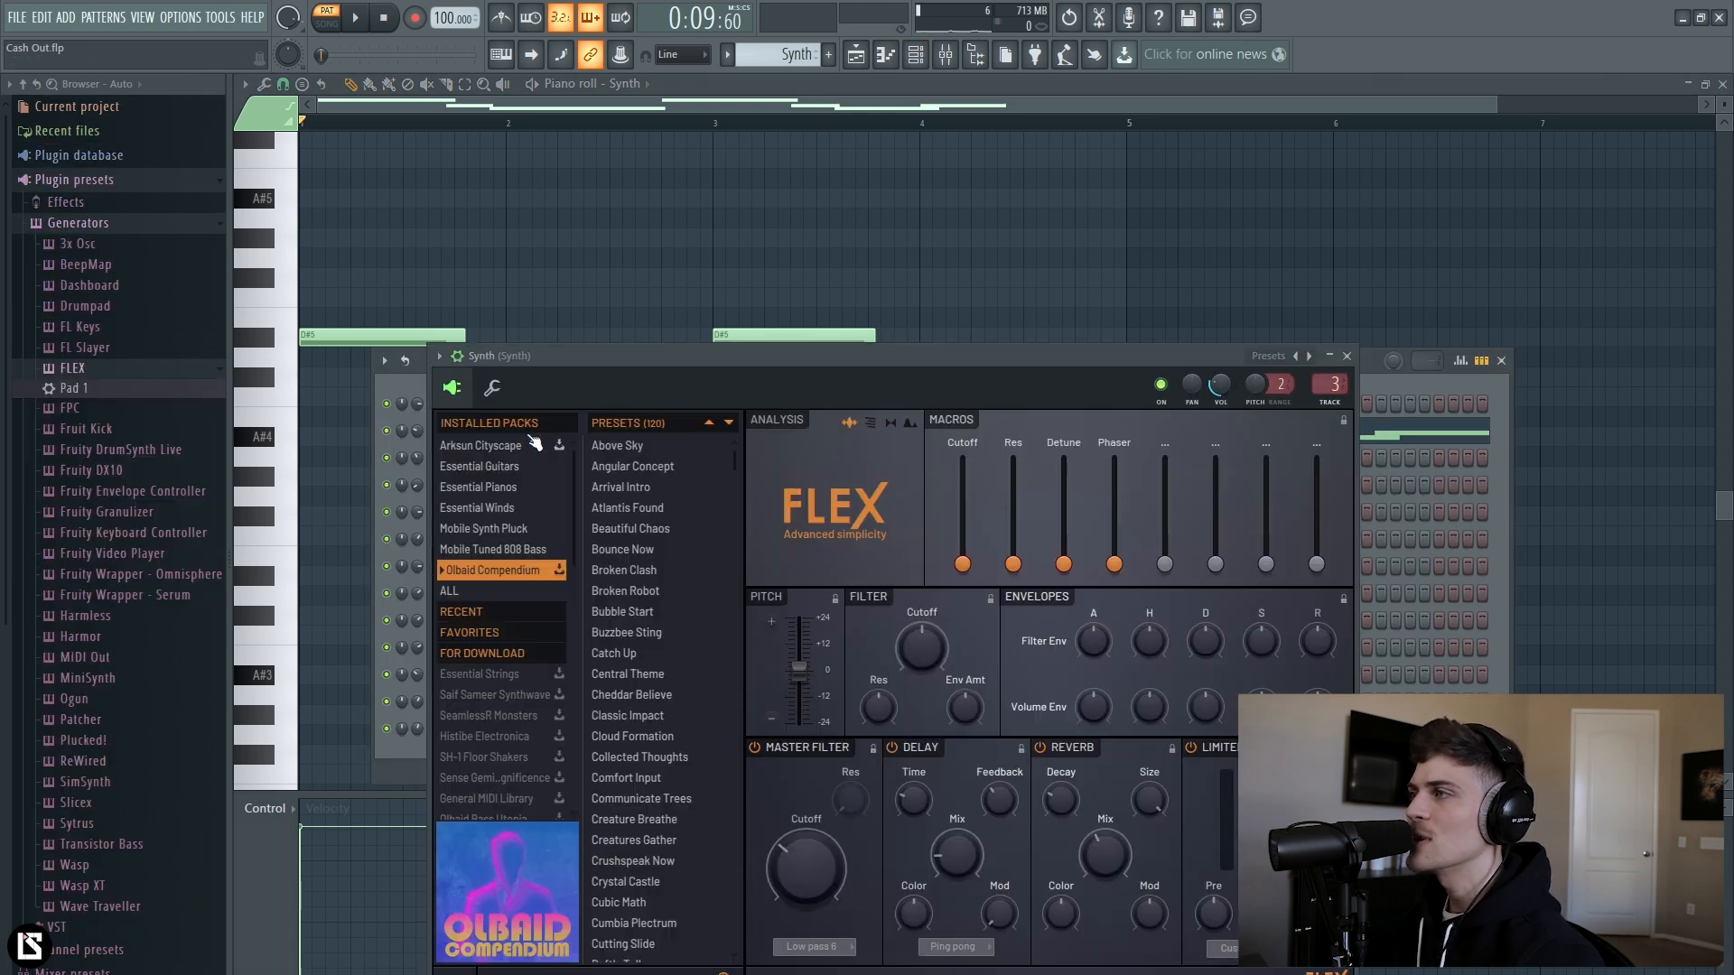
{"action": "left_click_drag", "start_coordinate": [605, 356], "coordinate": [599, 289]}
{"action": "scroll", "coordinate": [648, 645], "scroll_direction": "down", "scroll_amount": 20}
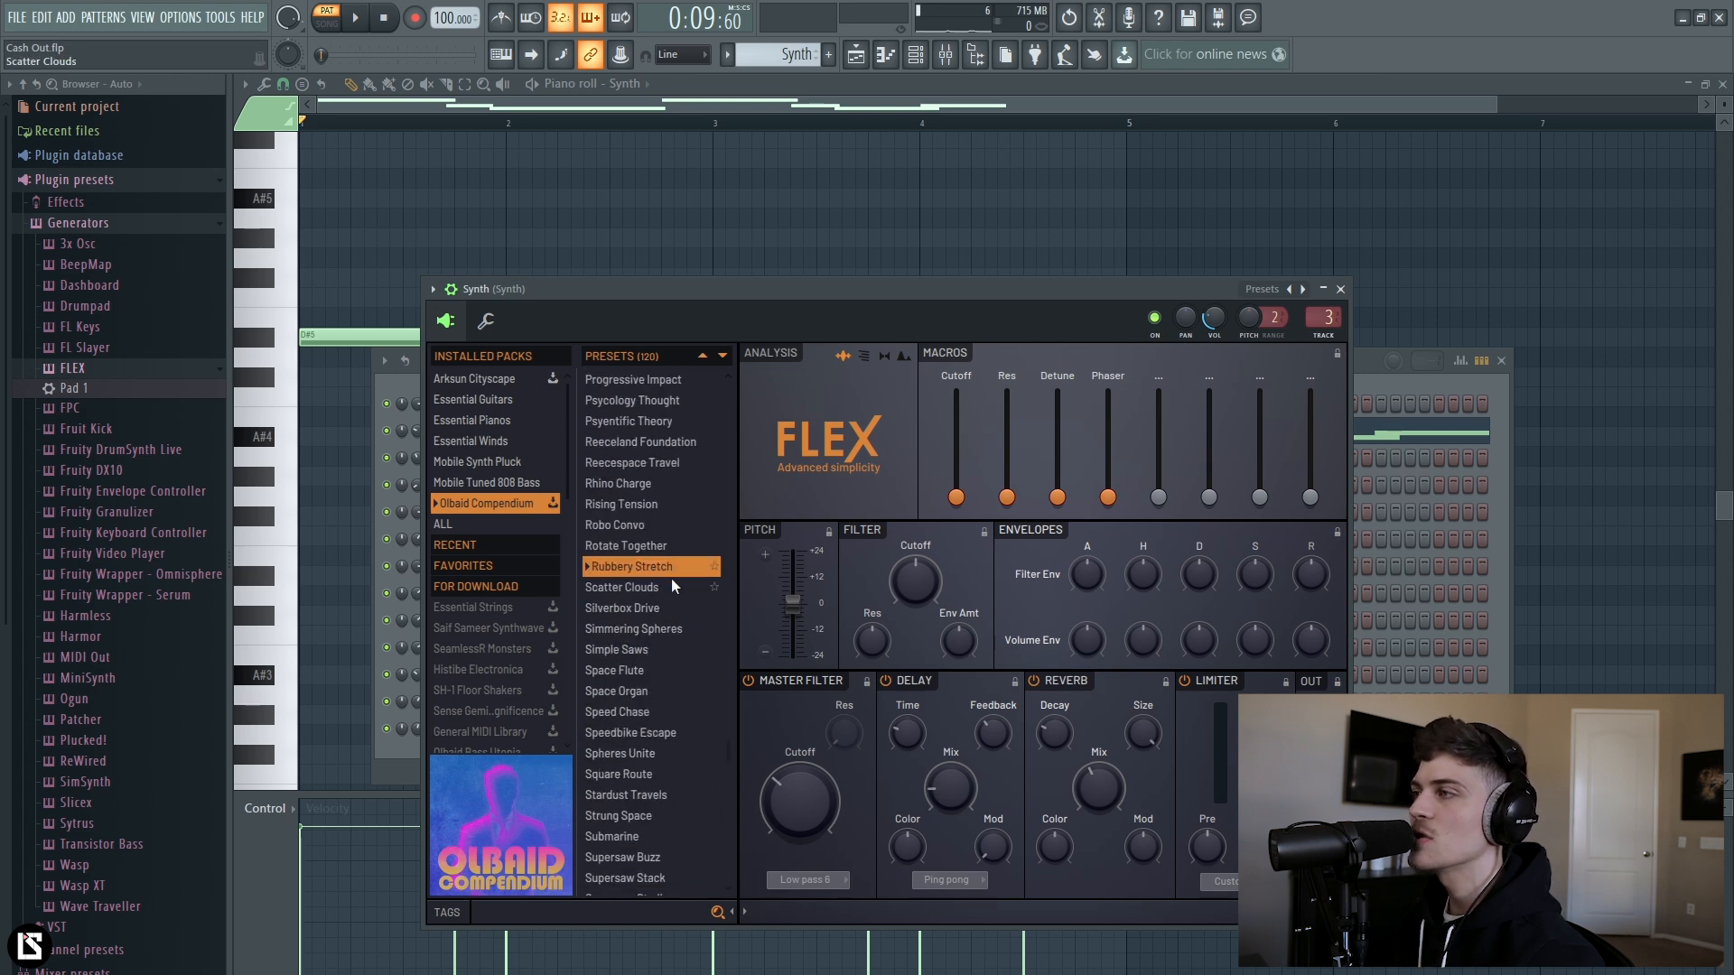
{"action": "left_click", "coordinate": [1340, 289]}
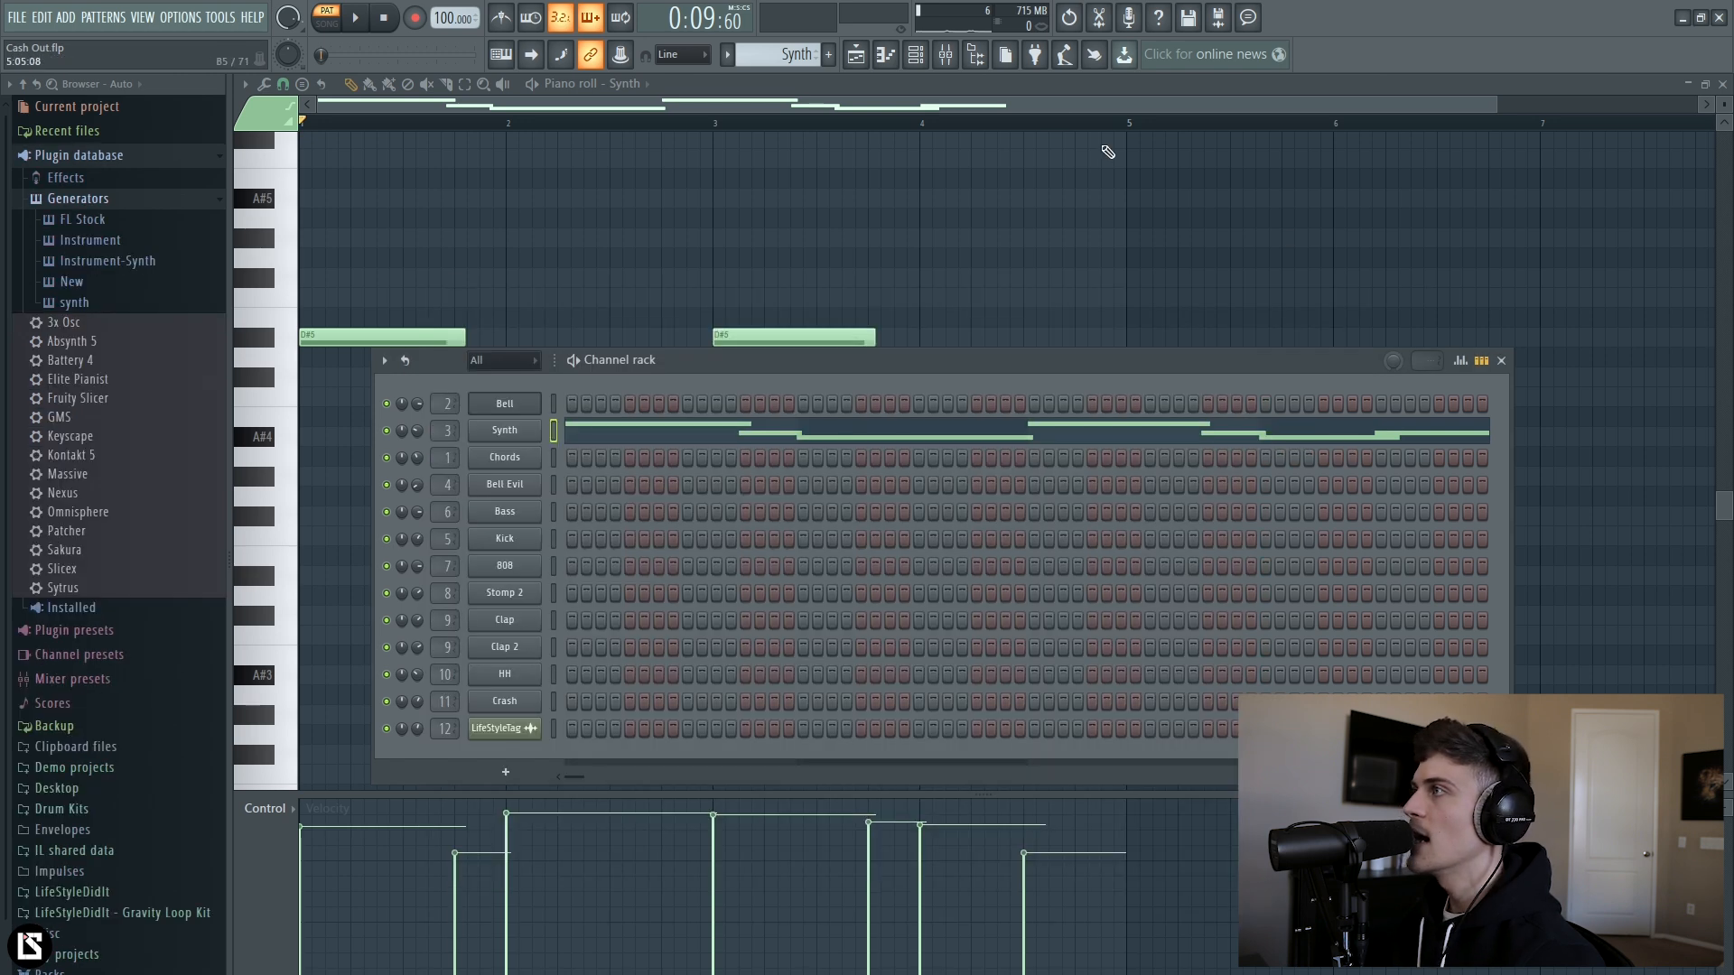
Open the mixer to inspect the Synth track's Fruity parametric EQ 2 curve, audition the pattern, and close the EQ.
{"action": "left_click", "coordinate": [946, 54]}
{"action": "left_click", "coordinate": [1640, 247]}
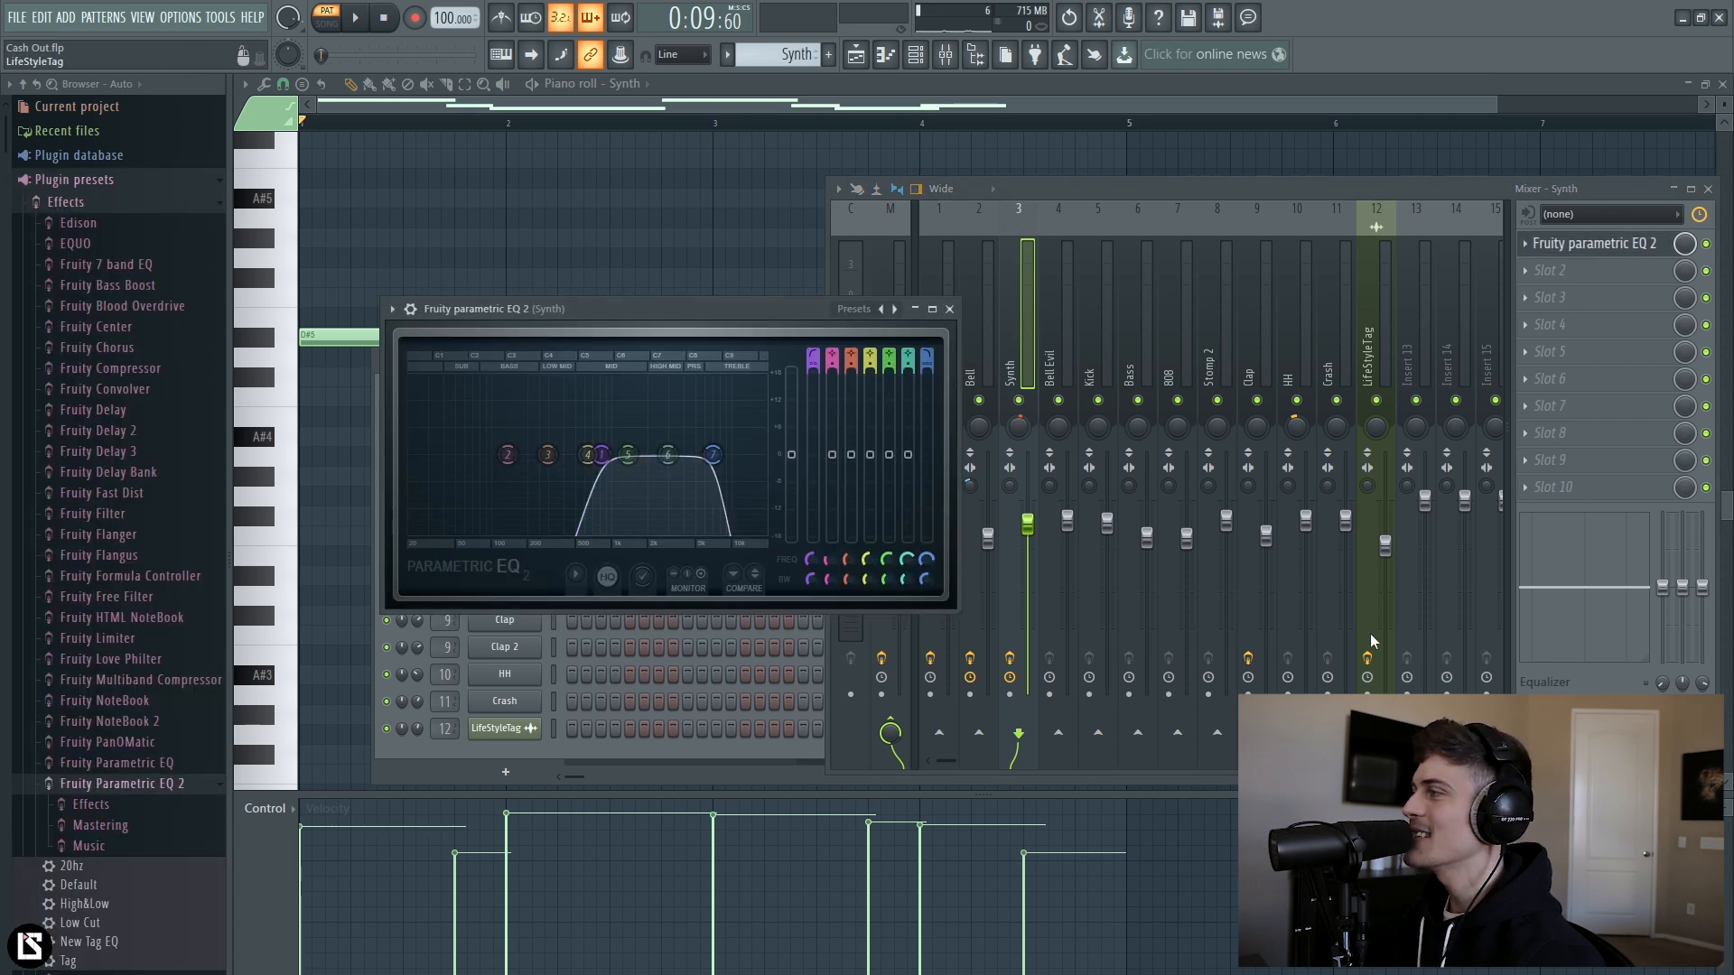
{"action": "key", "text": "space"}
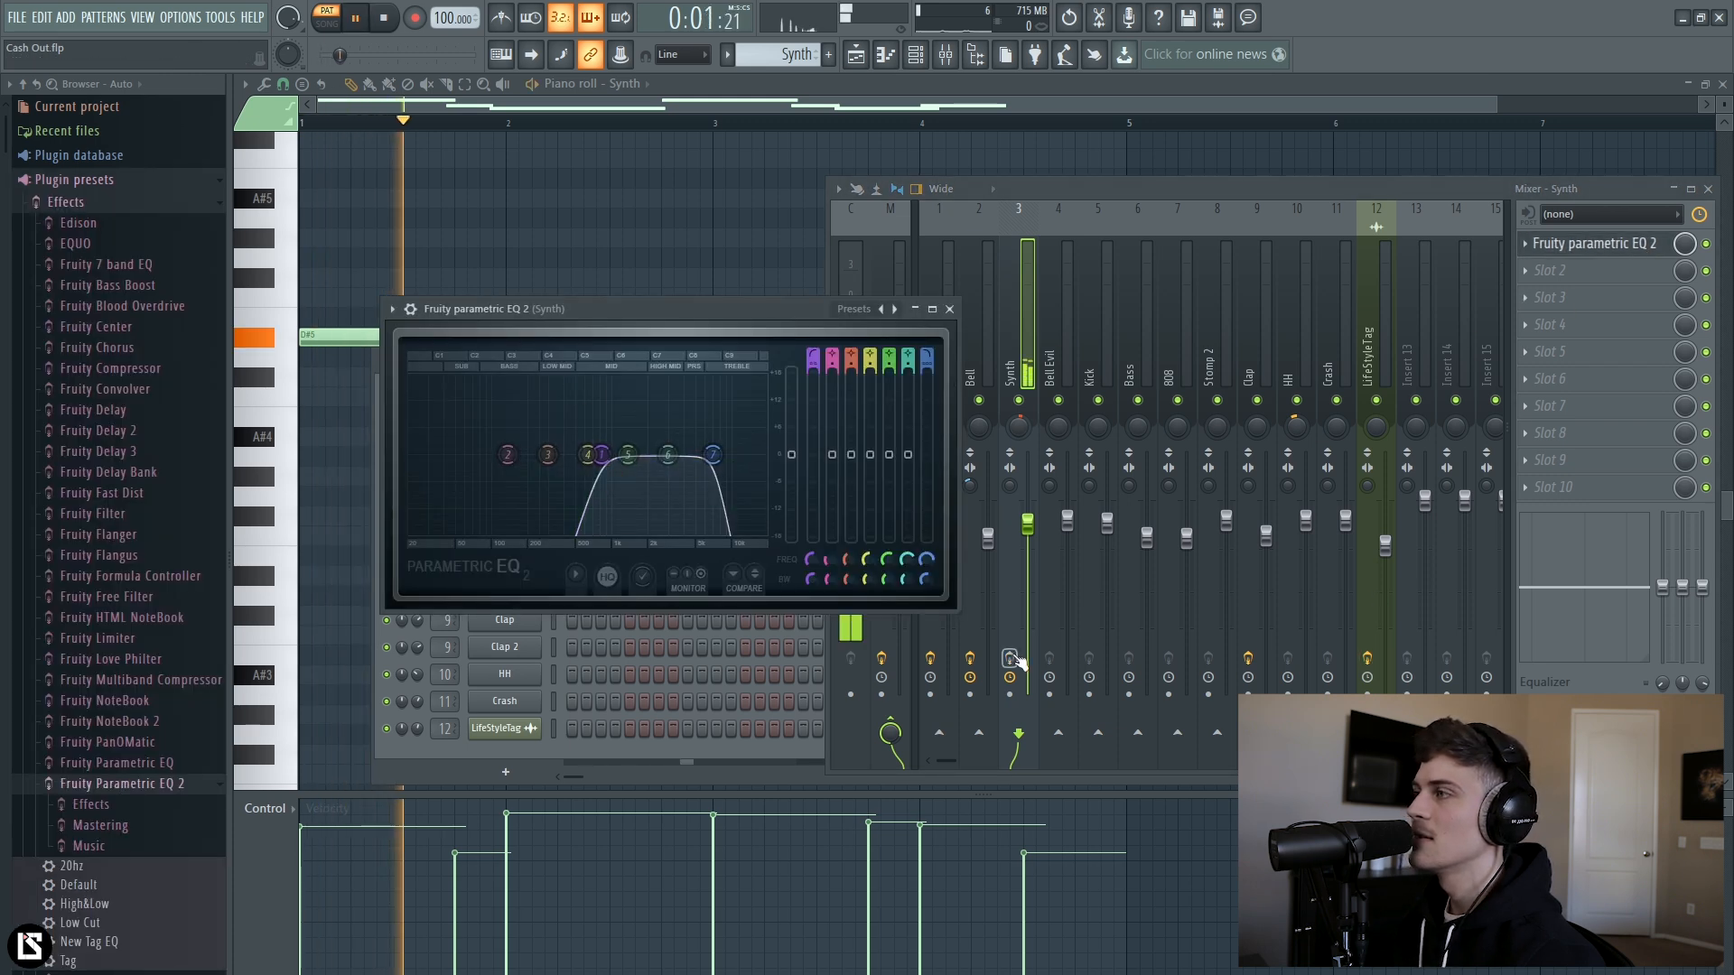
{"action": "key", "text": "space"}
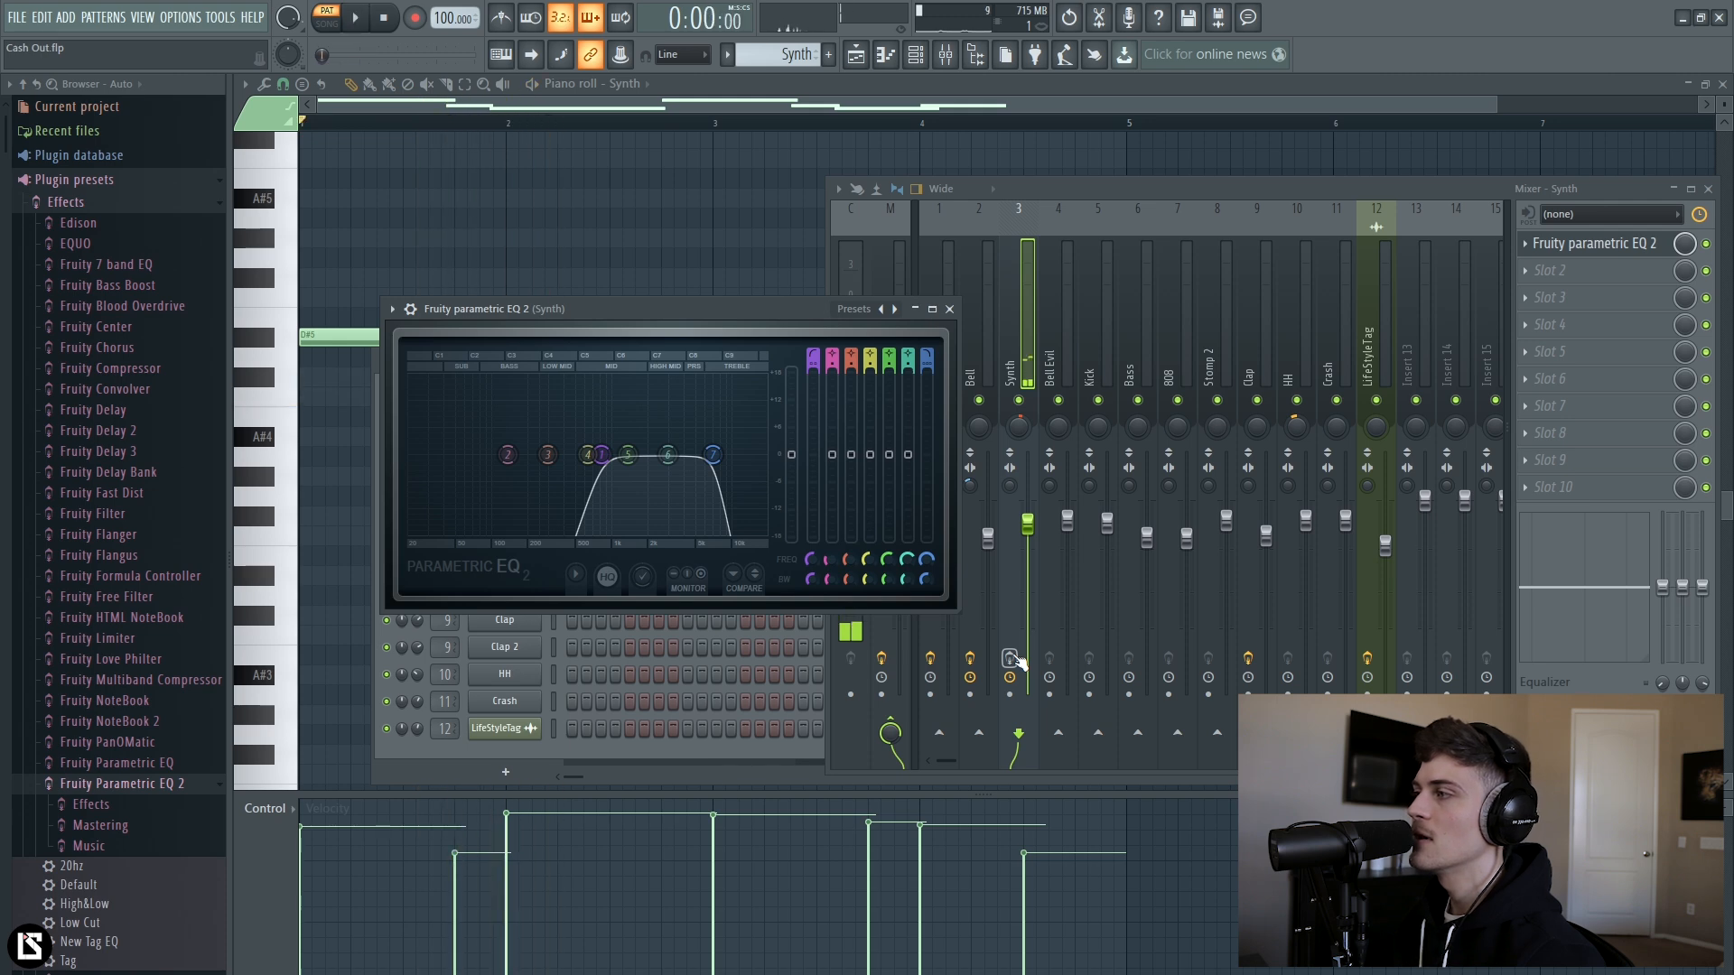
{"action": "left_click", "coordinate": [1013, 659]}
{"action": "key", "text": "space"}
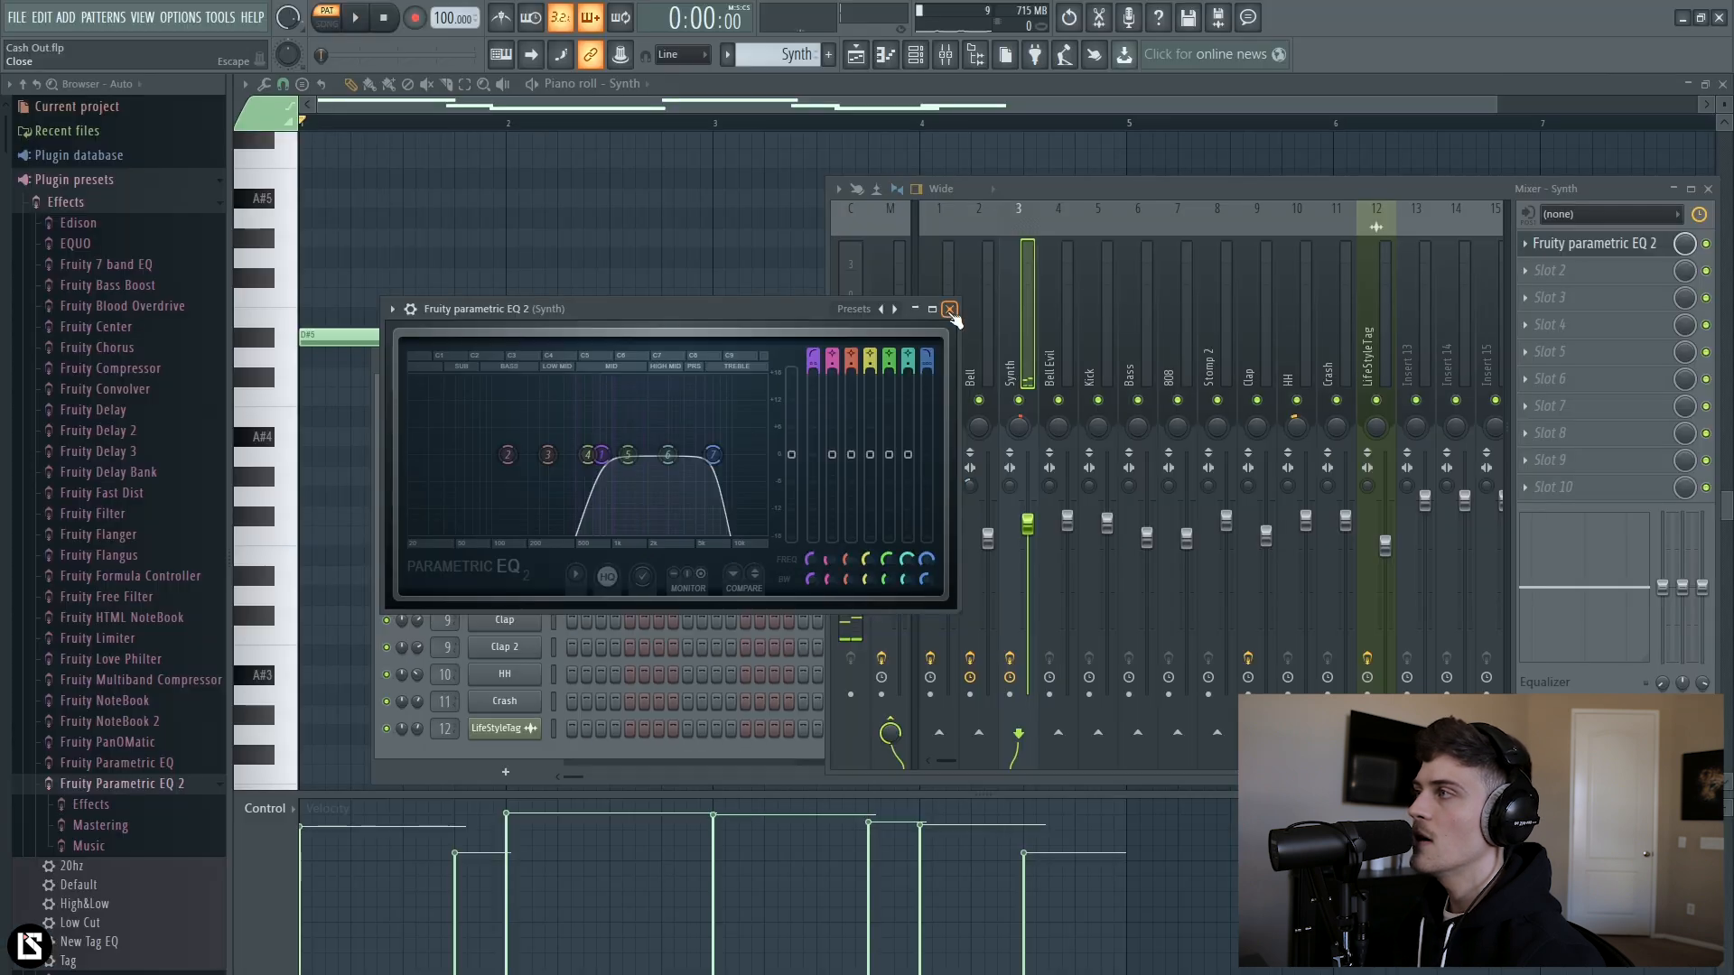
{"action": "left_click", "coordinate": [1000, 163]}
{"action": "key", "text": "space"}
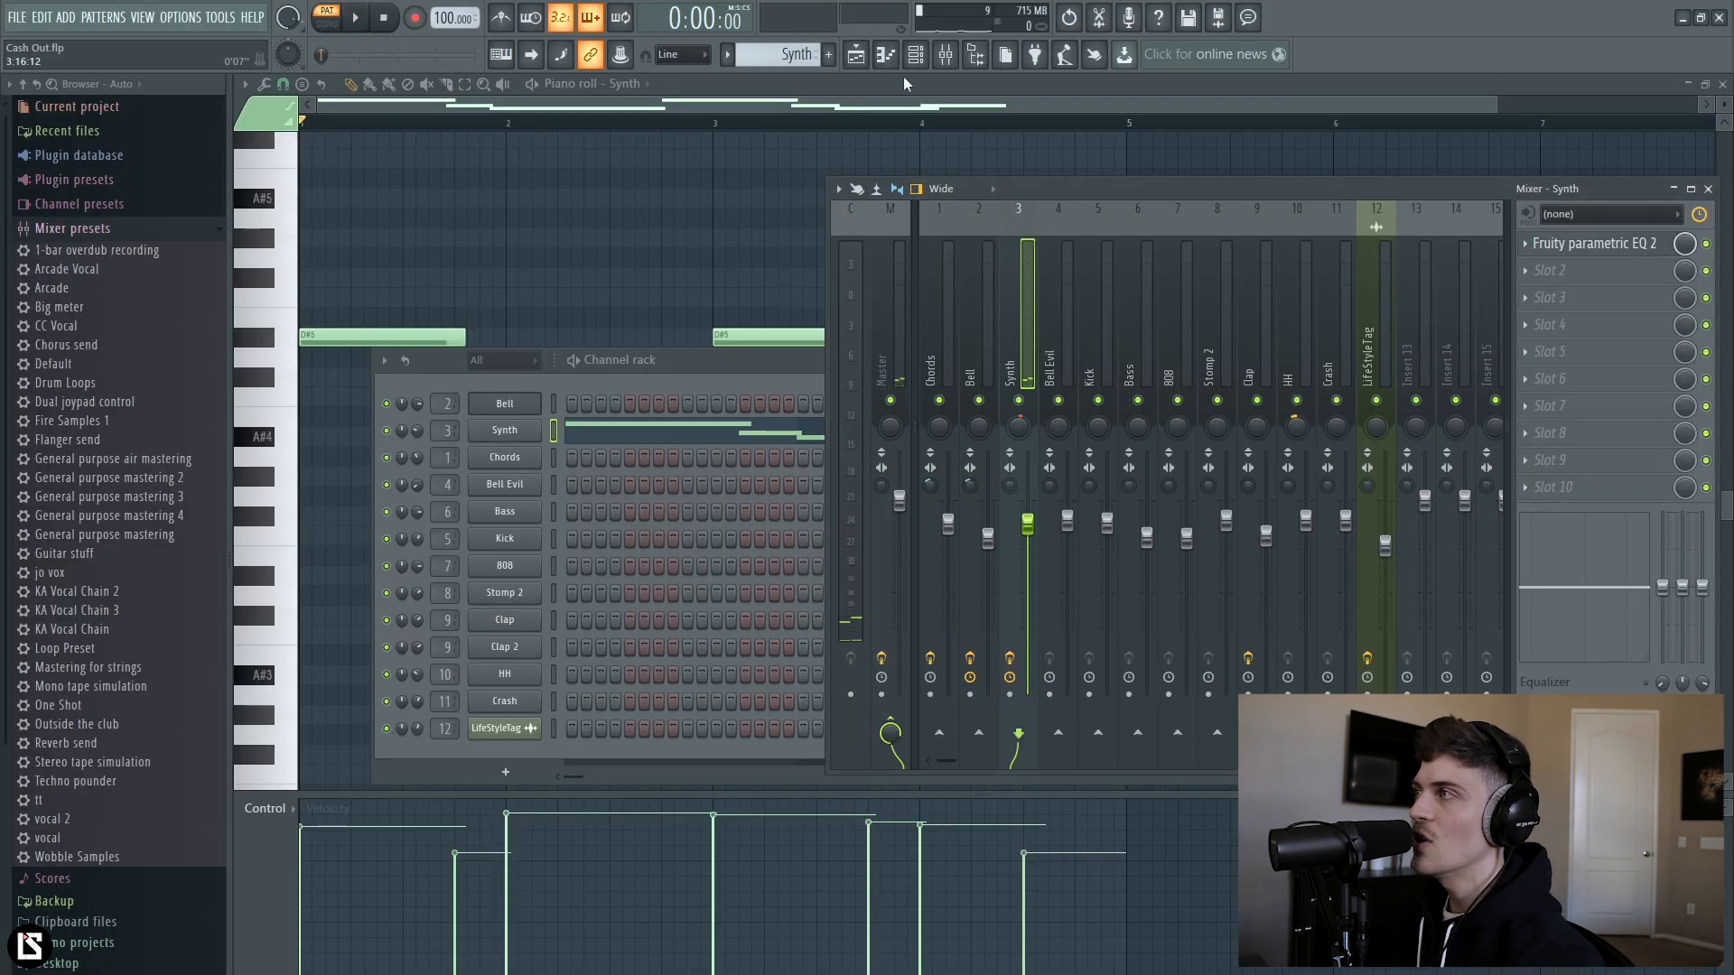
Place the playlist playhead at bar 5 and play the section with the Synth pattern open in the piano roll.
{"action": "left_click", "coordinate": [861, 58]}
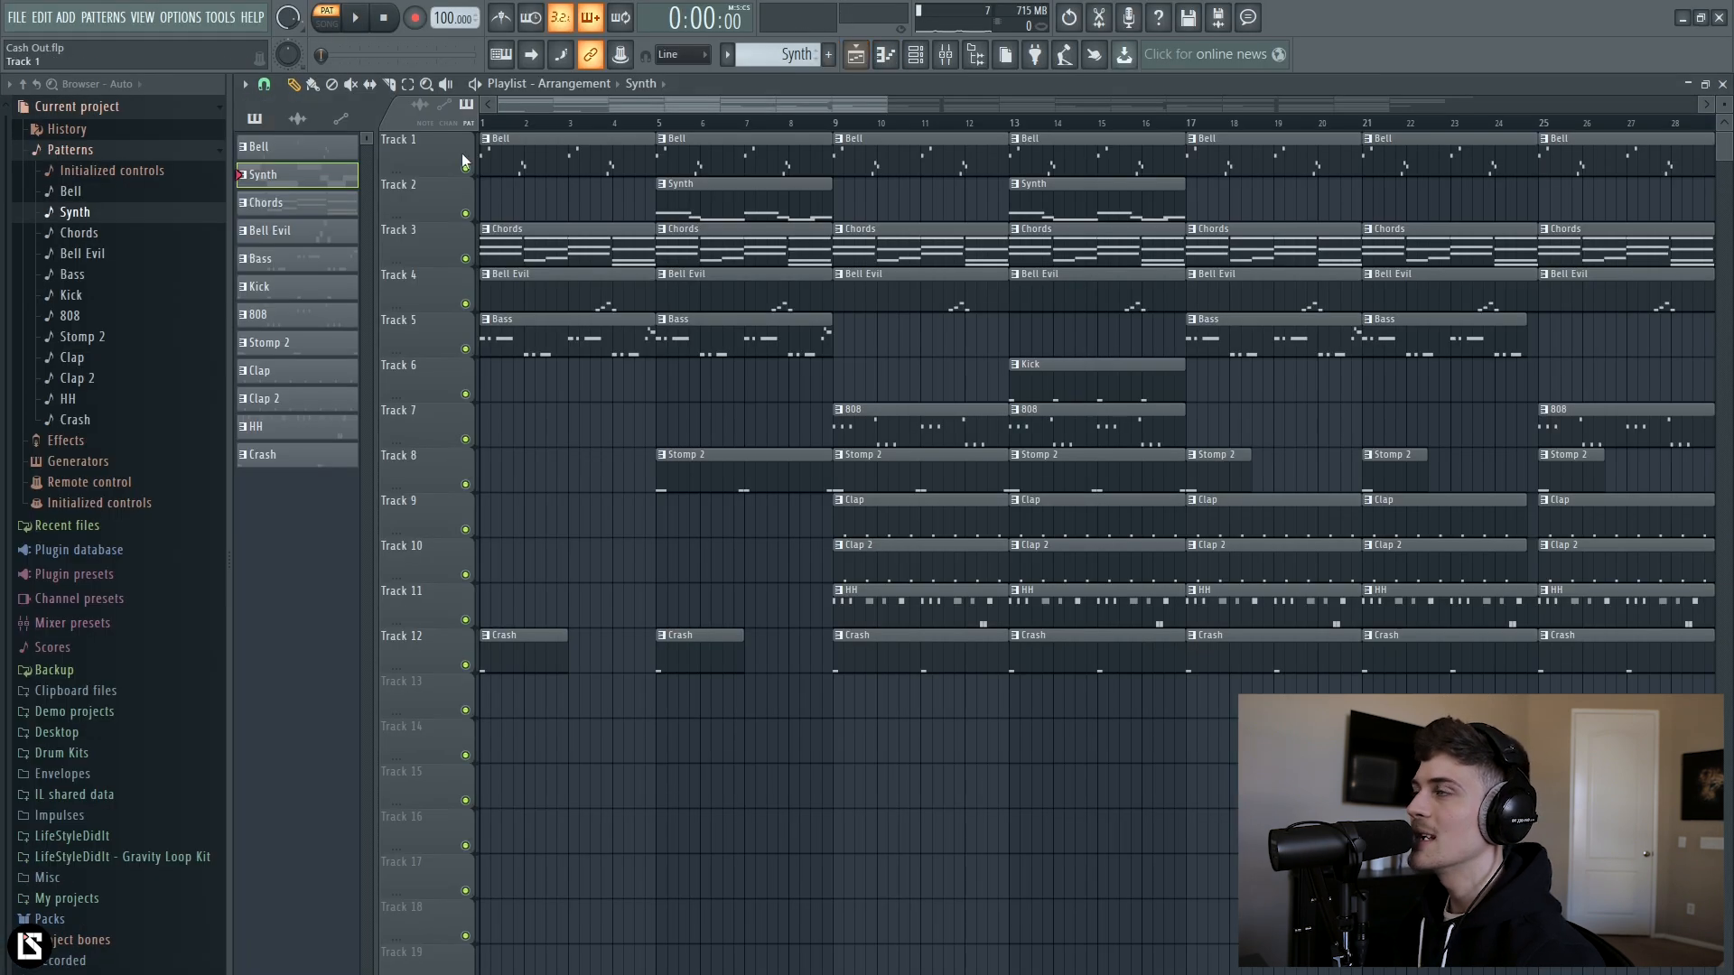
{"action": "left_click", "coordinate": [664, 127]}
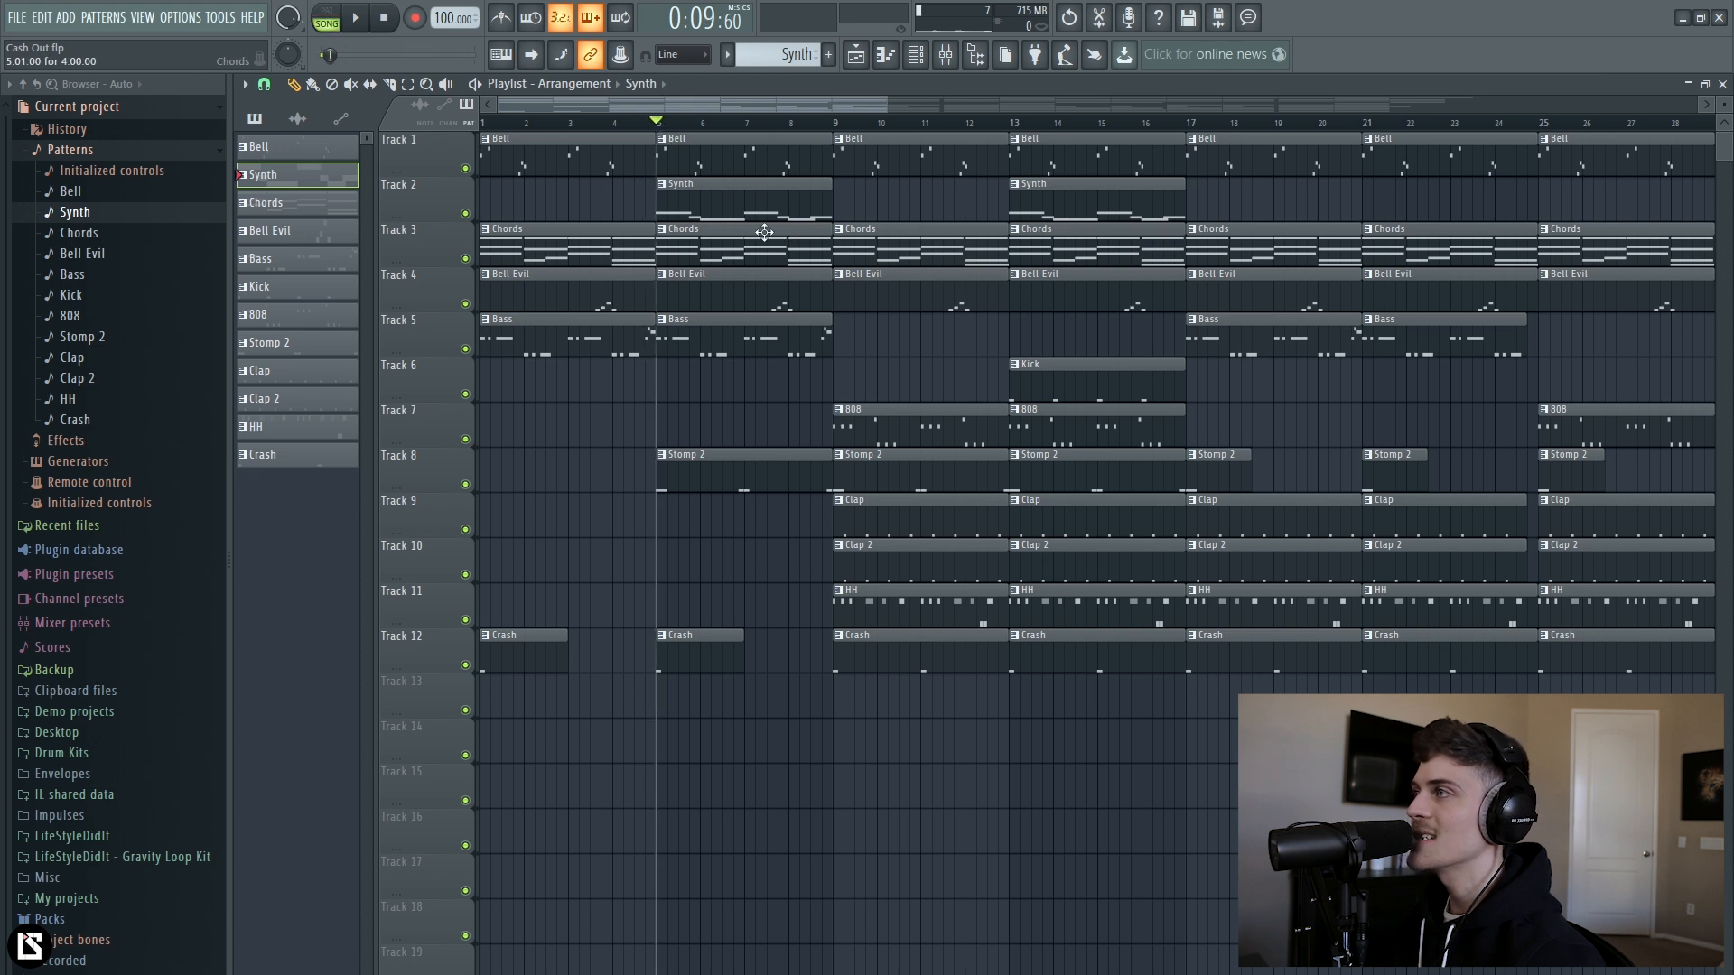
{"action": "double_click", "coordinate": [738, 210]}
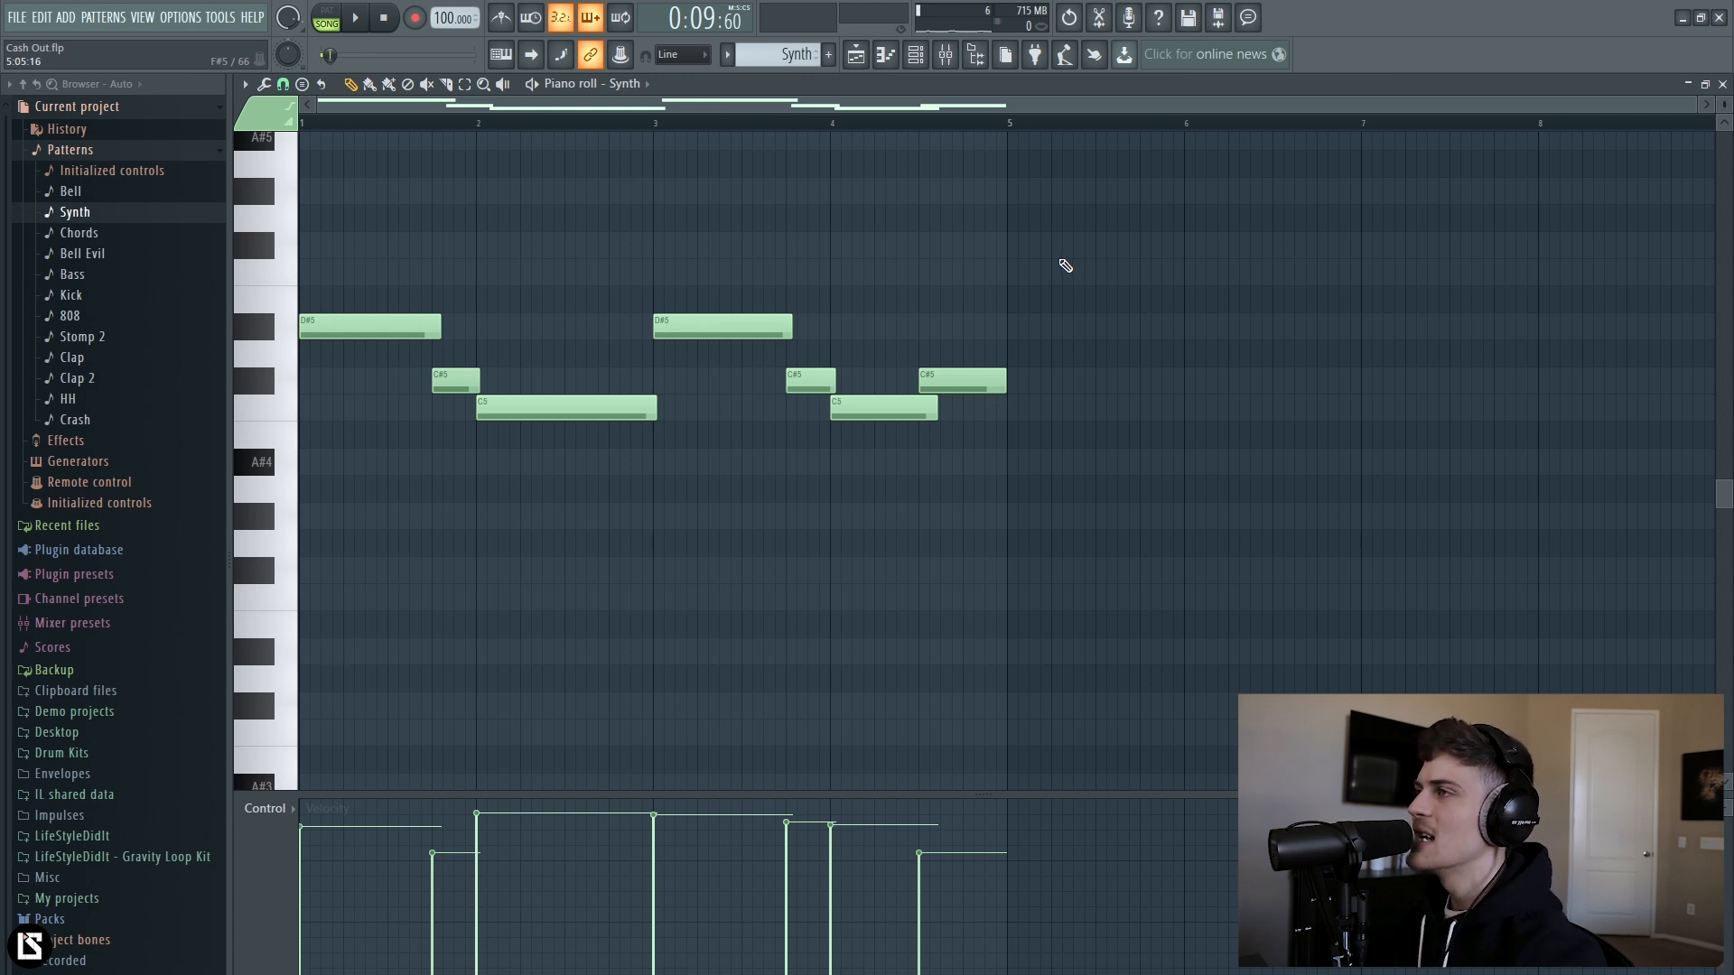
{"action": "key", "text": "space"}
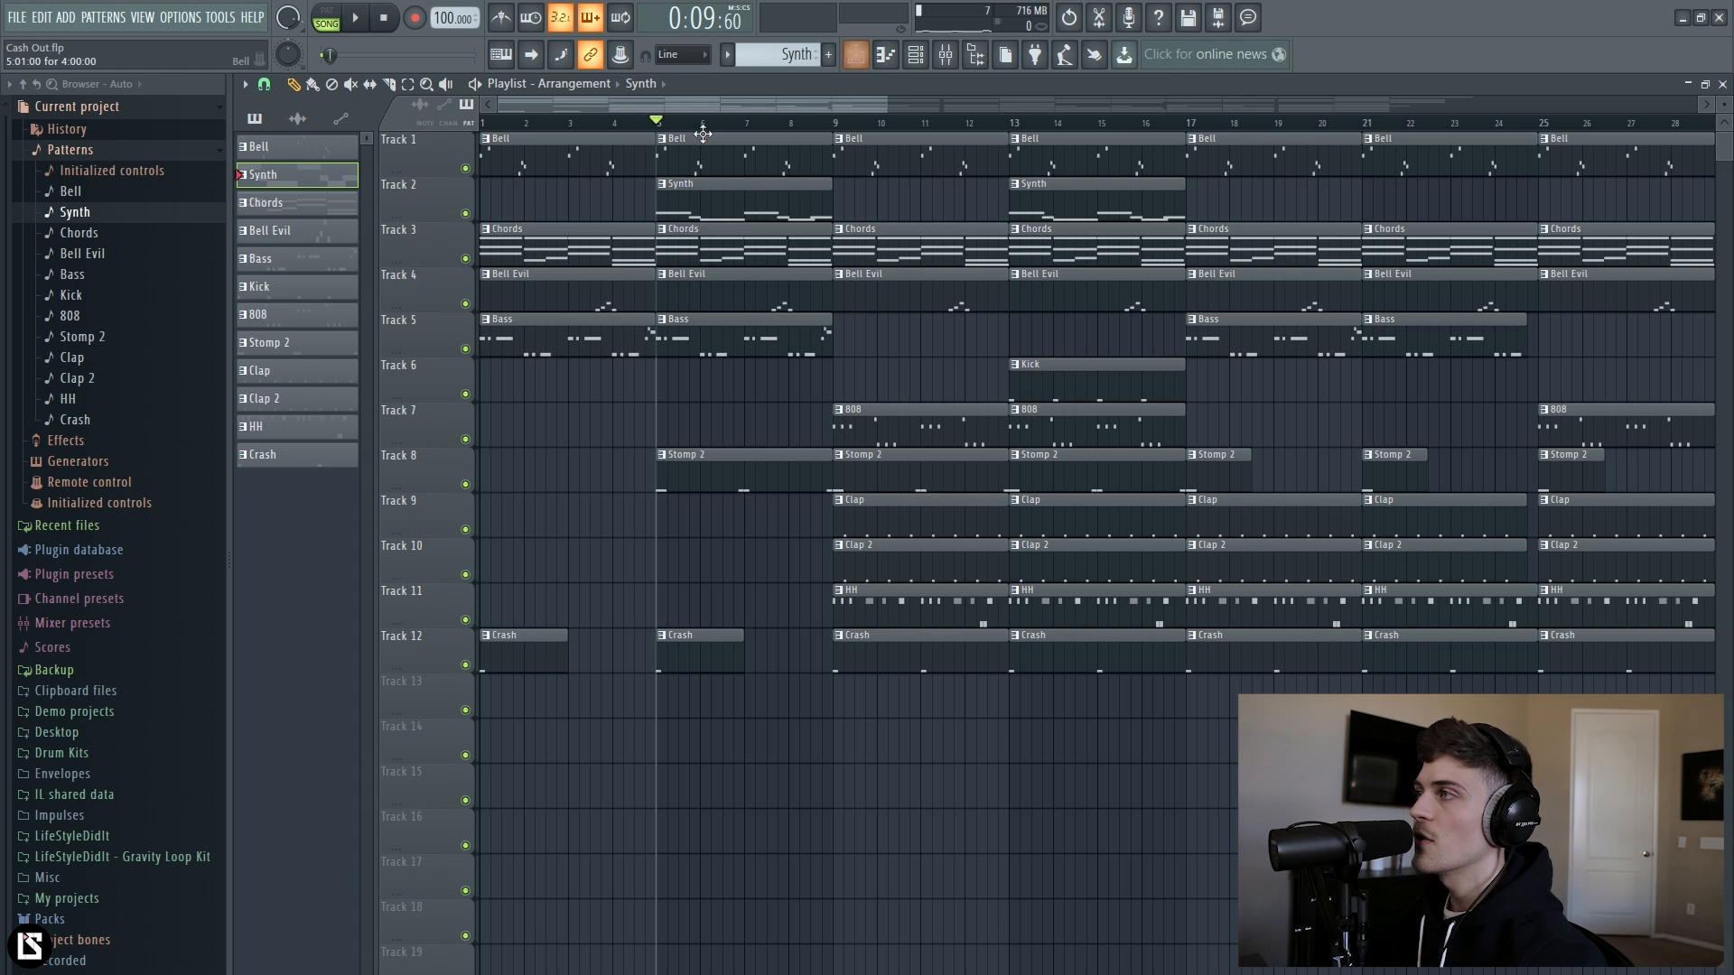
Mark bars 9 to 13 as the playlist's loop region and open the 808 pattern in the piano roll.
{"action": "left_click_drag", "start_coordinate": [842, 127], "coordinate": [1004, 136]}
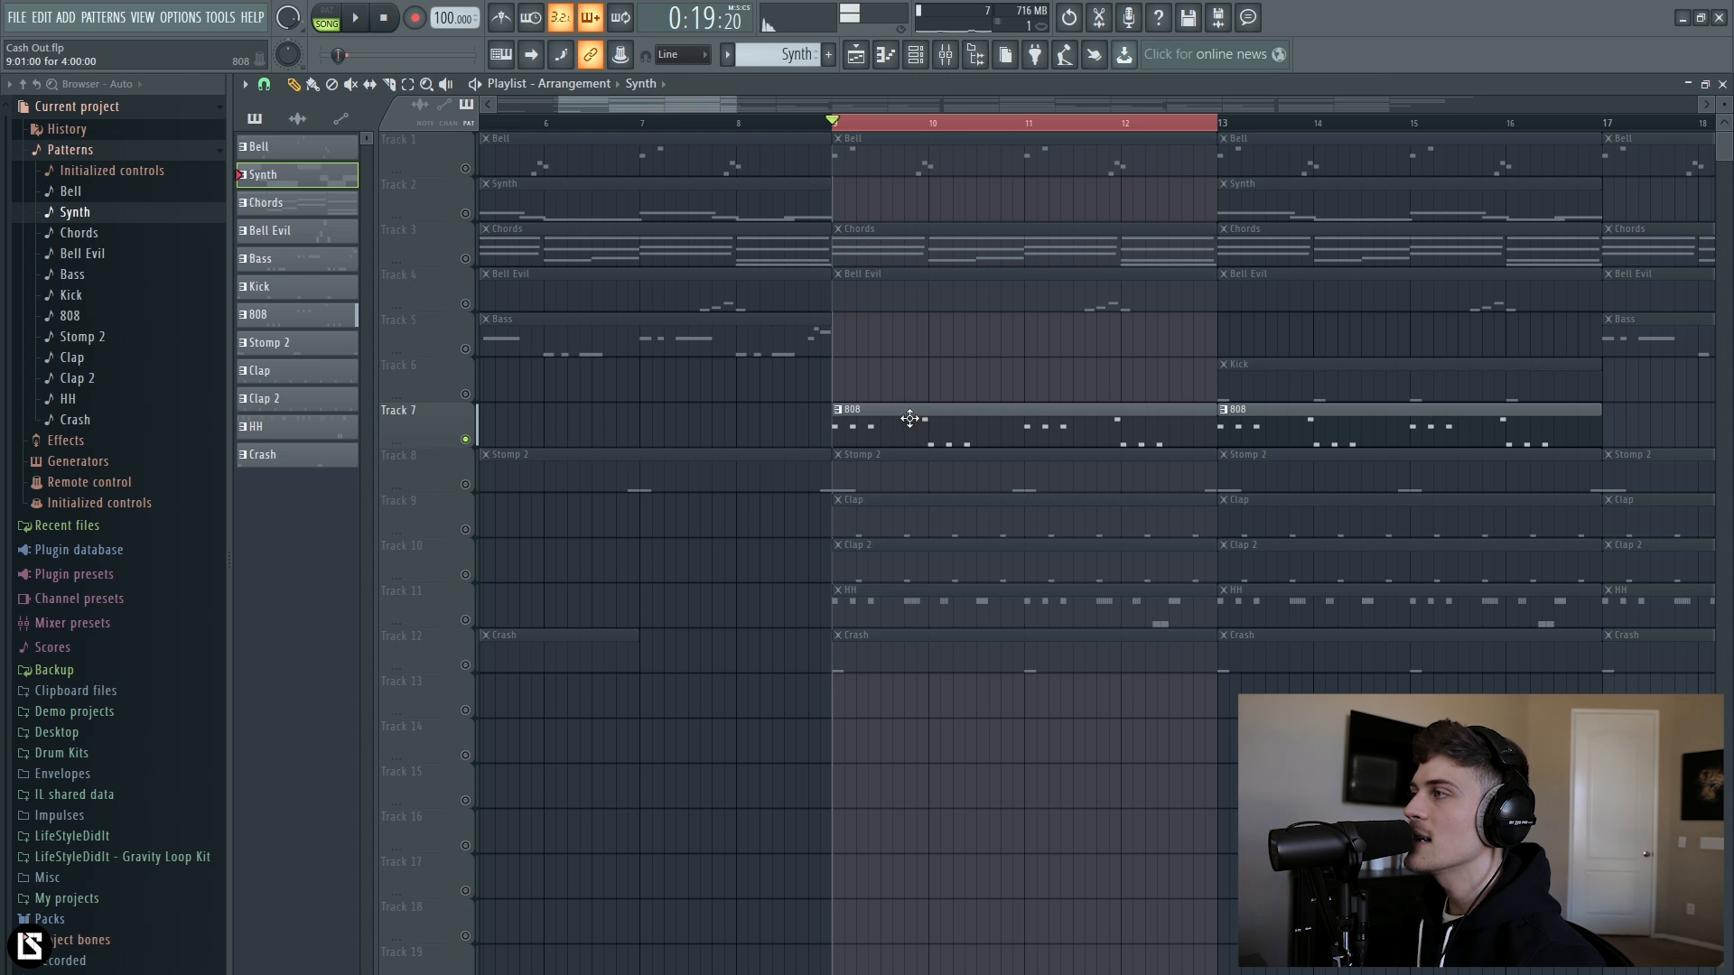
{"action": "double_click", "coordinate": [910, 418]}
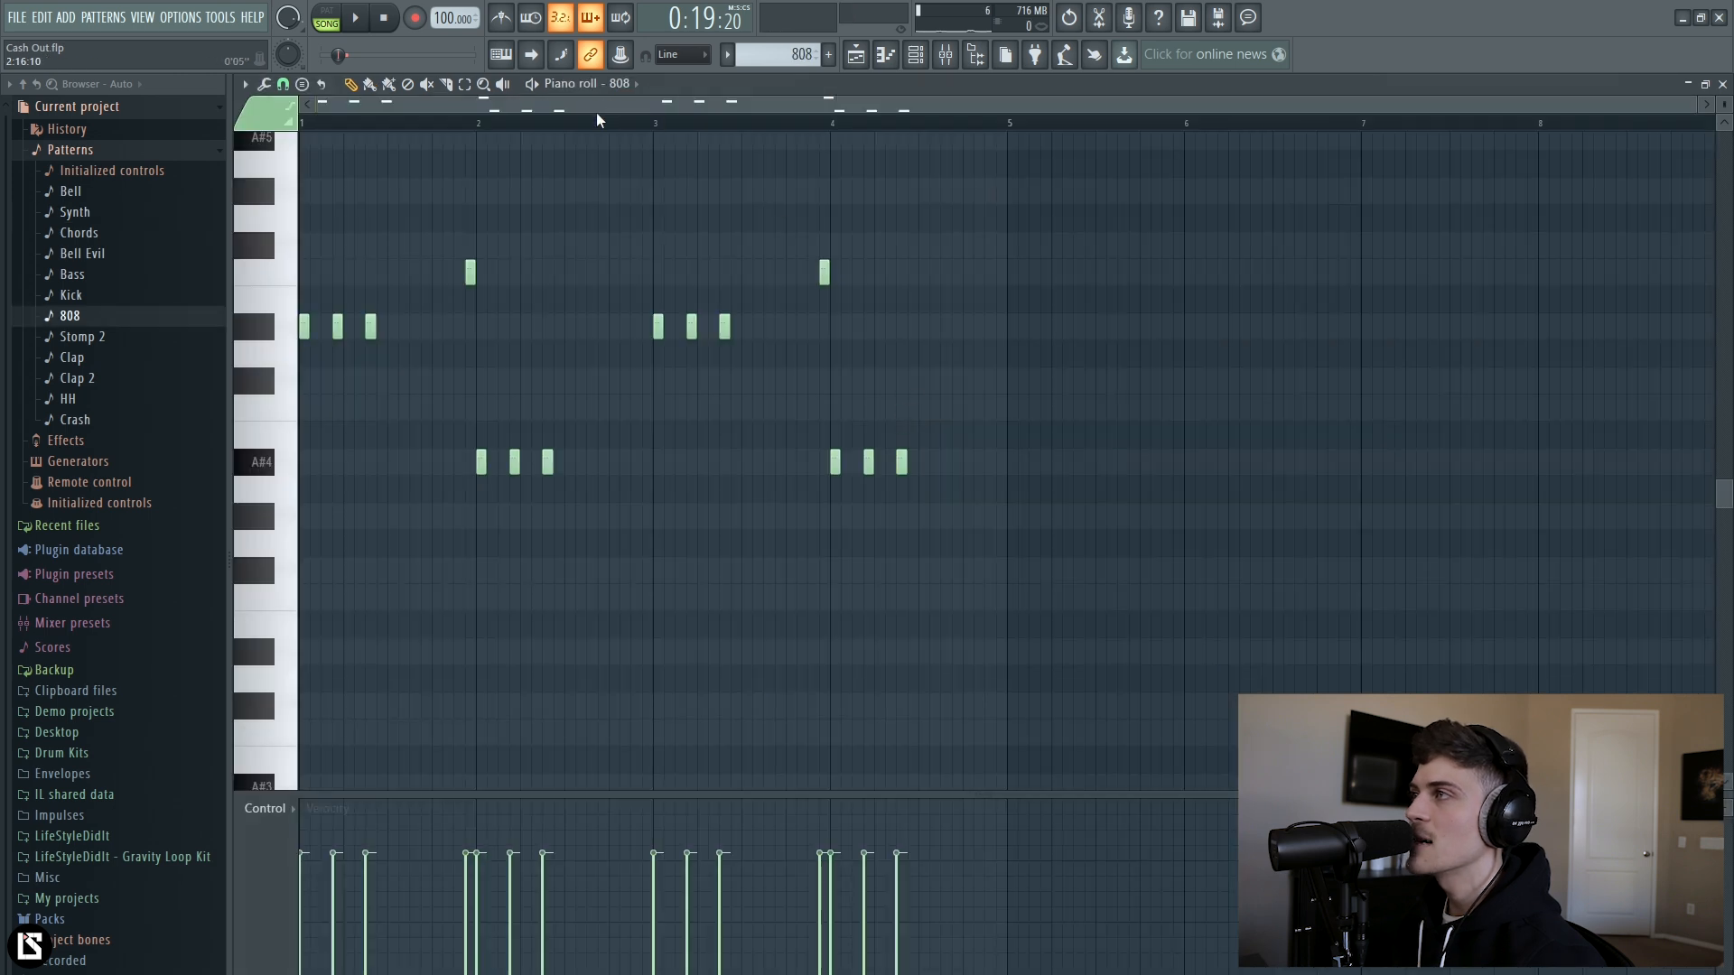
{"action": "scroll", "coordinate": [596, 111], "scroll_direction": "up", "scroll_amount": 2}
{"action": "left_click_drag", "start_coordinate": [445, 110], "coordinate": [375, 110]}
{"action": "left_click_drag", "start_coordinate": [772, 109], "coordinate": [727, 109]}
{"action": "left_click_drag", "start_coordinate": [1314, 233], "coordinate": [1486, 592]}
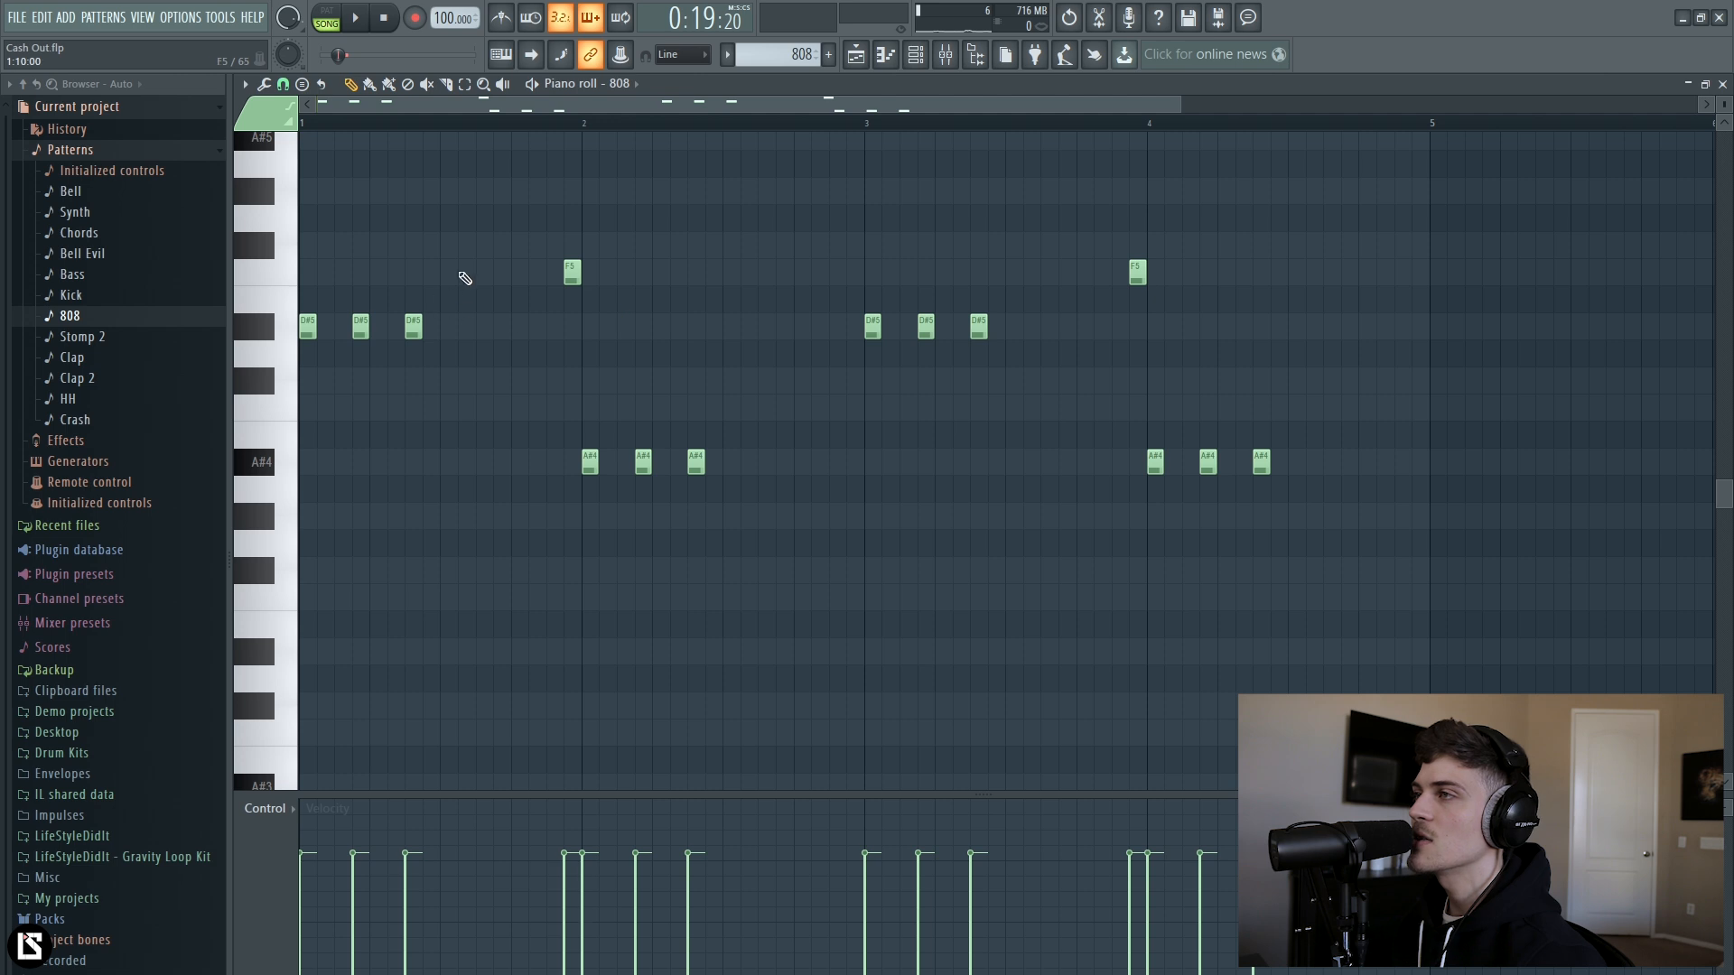
Highlight the 808 pattern's opening D#5 and A#4 notes, and the F5 notes that lead into bars 2 and 4.
{"action": "left_click_drag", "start_coordinate": [465, 278], "coordinate": [300, 393]}
{"action": "left_click_drag", "start_coordinate": [571, 395], "coordinate": [766, 542]}
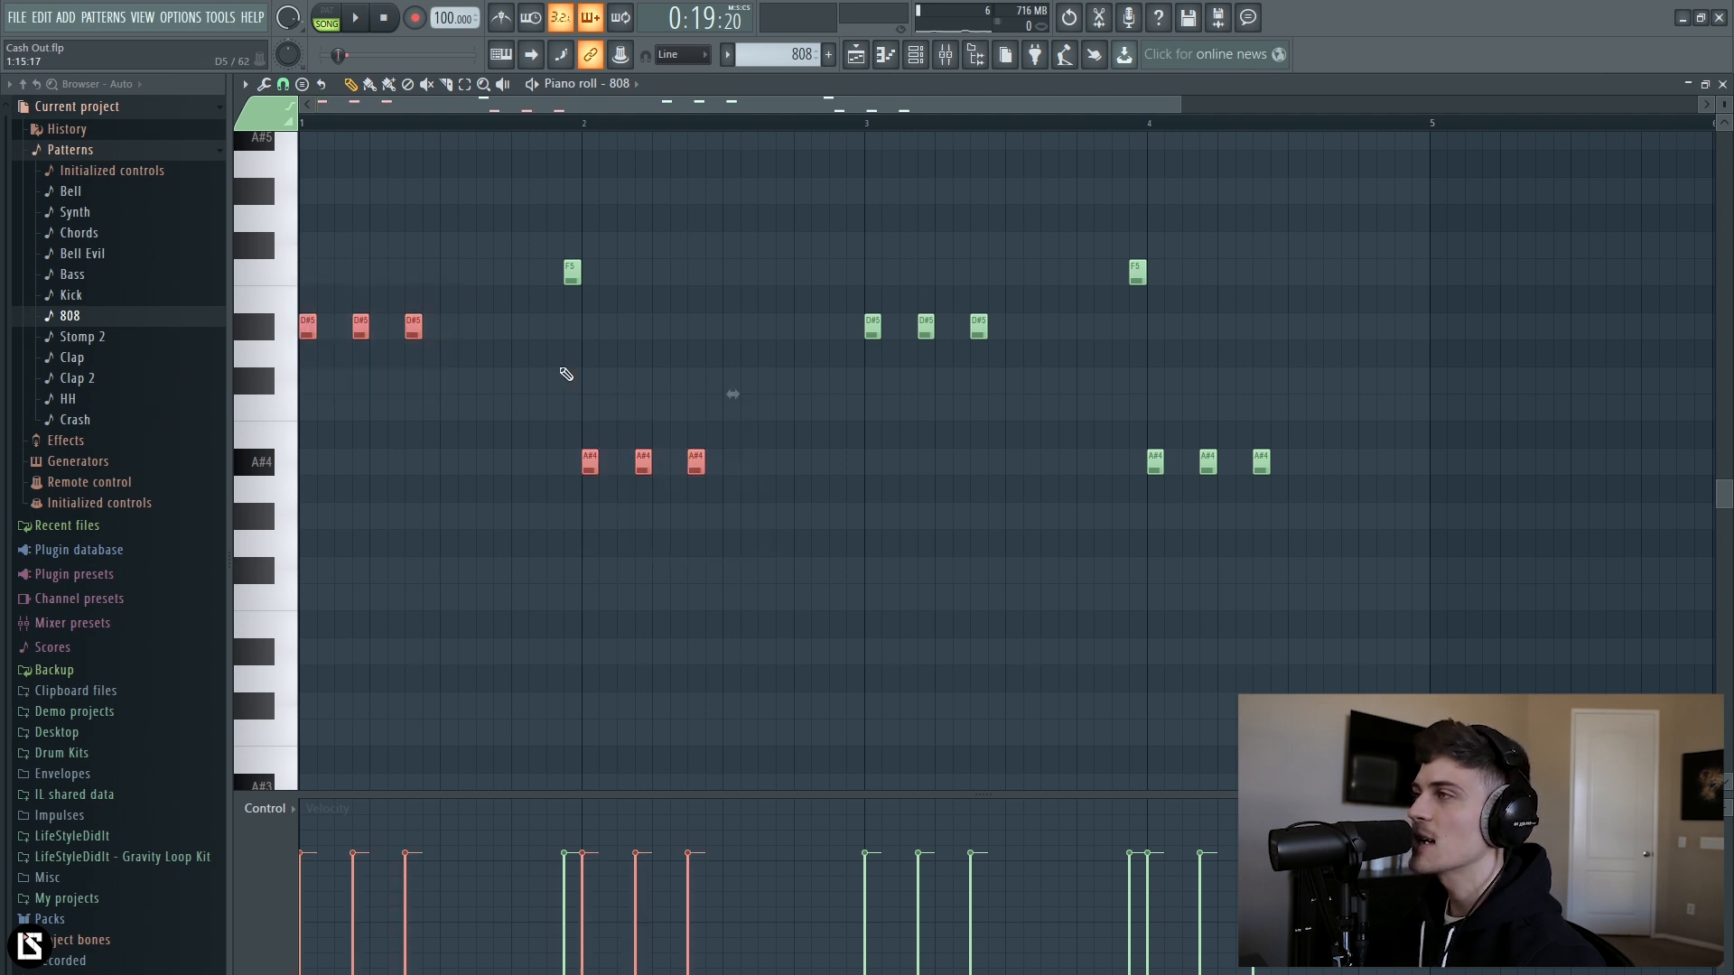
{"action": "left_click_drag", "start_coordinate": [545, 239], "coordinate": [1184, 282]}
{"action": "left_click", "coordinate": [712, 197]}
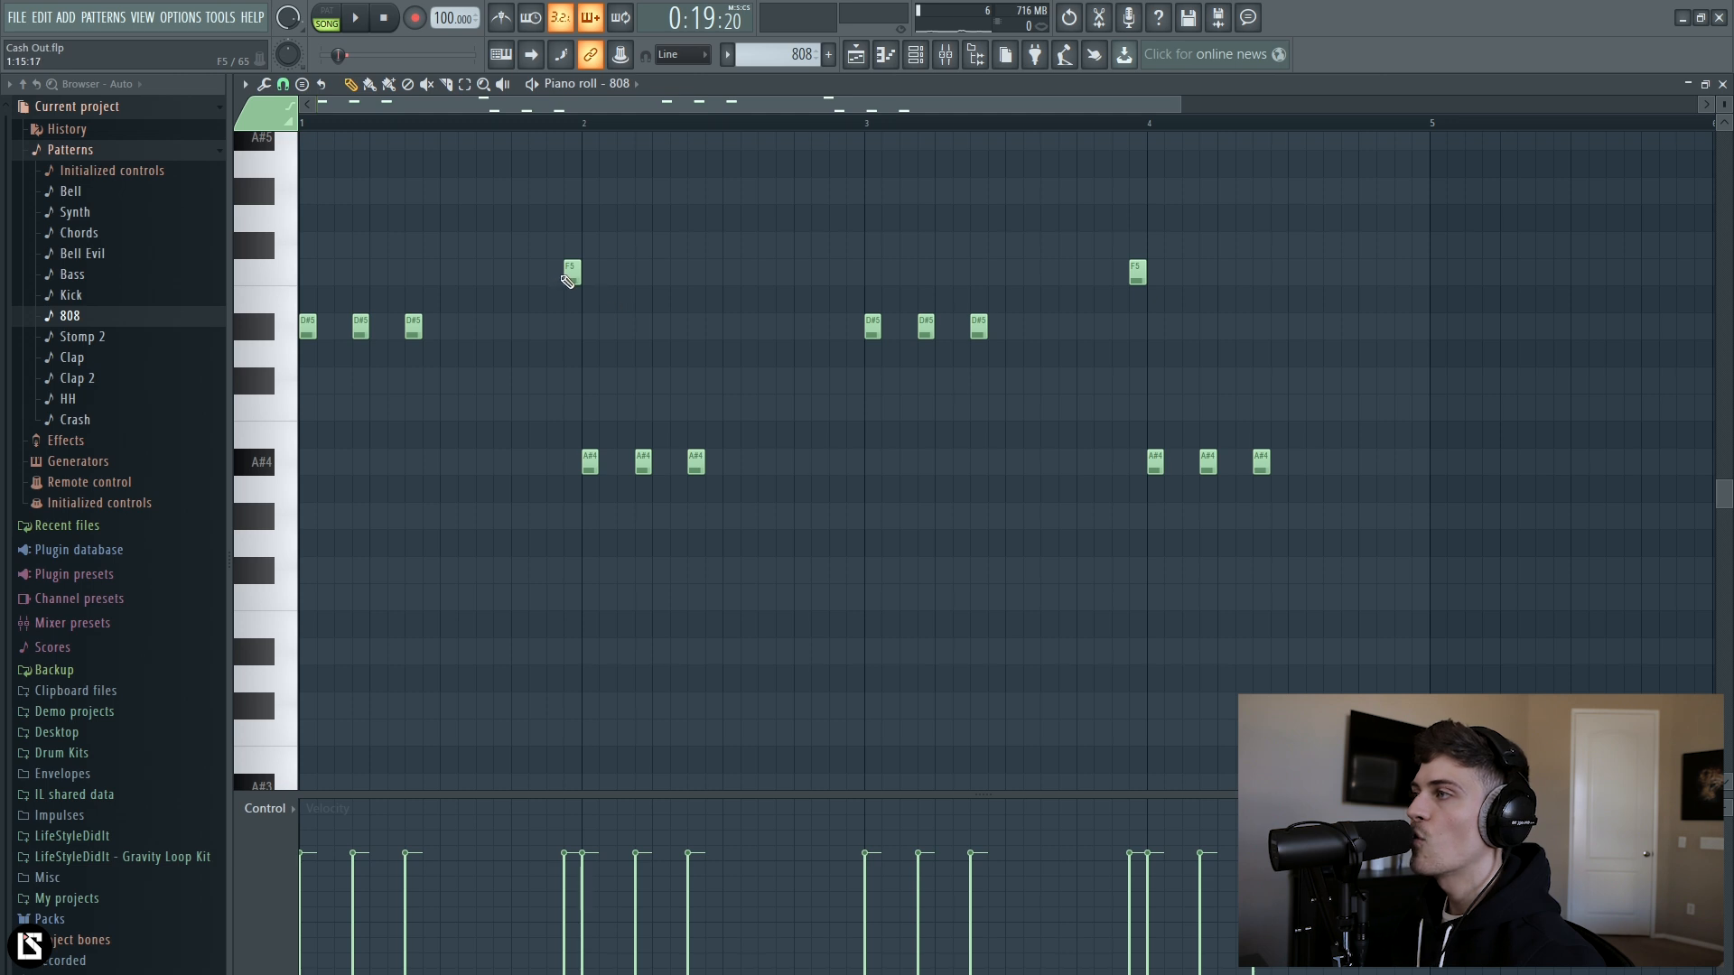
{"action": "left_click_drag", "start_coordinate": [585, 200], "coordinate": [587, 291]}
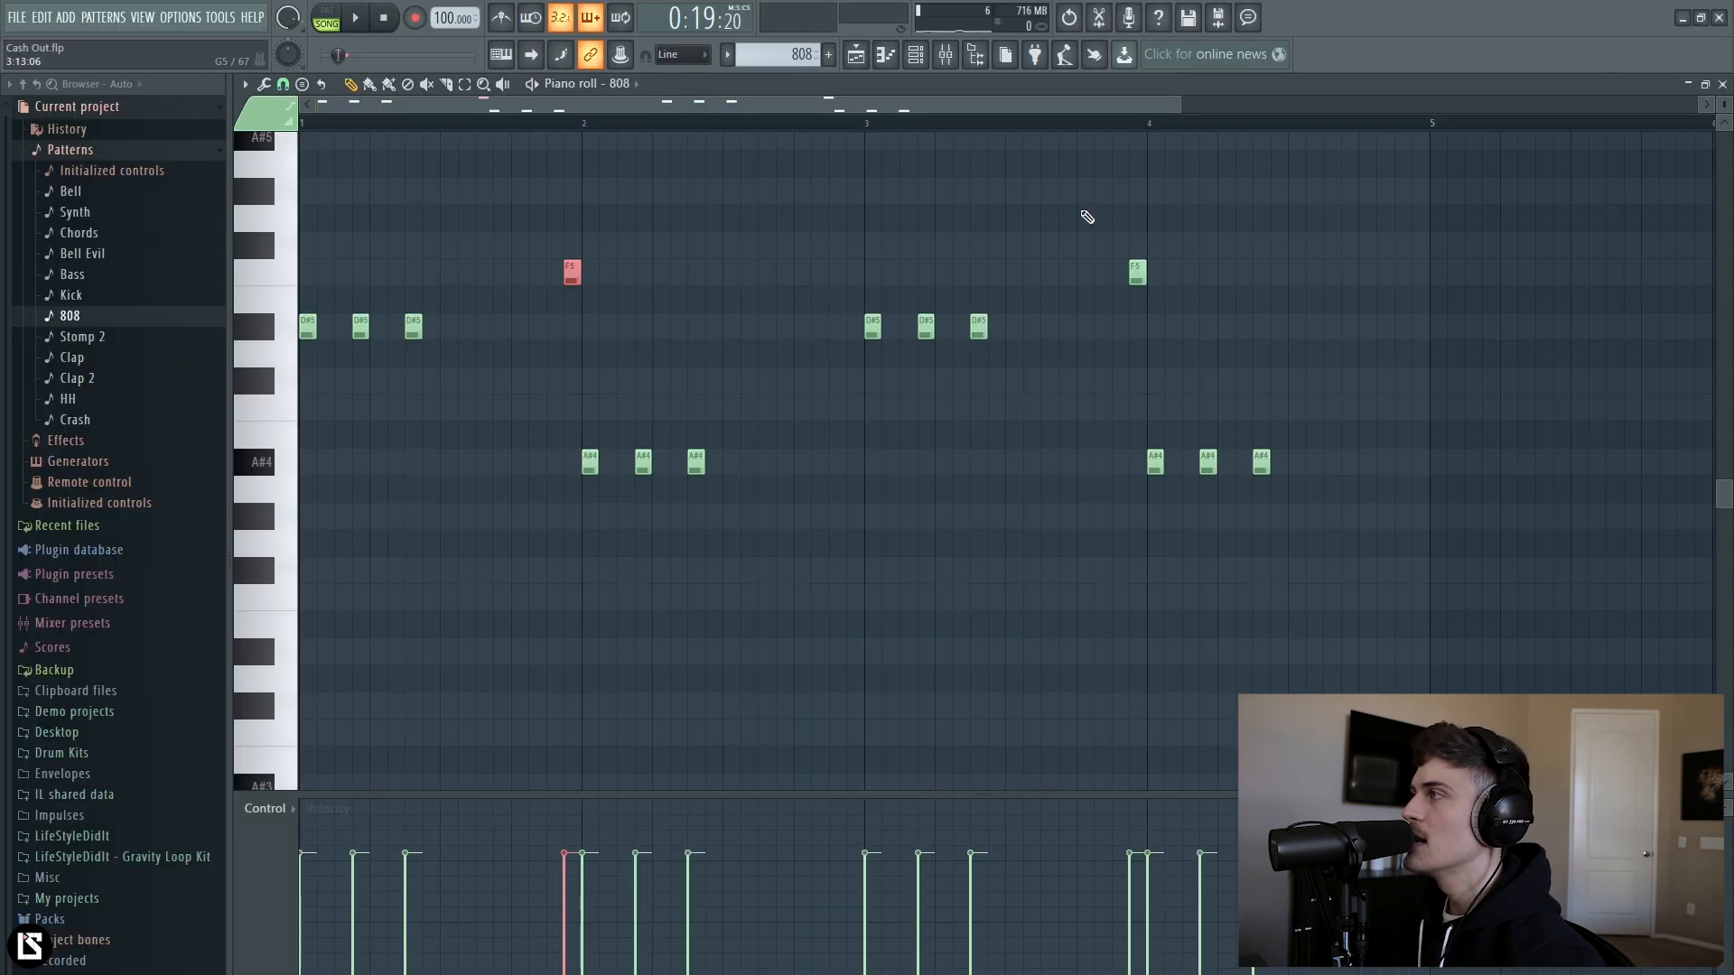
{"action": "left_click_drag", "start_coordinate": [1085, 208], "coordinate": [1307, 567]}
{"action": "left_click_drag", "start_coordinate": [1111, 241], "coordinate": [1179, 309]}
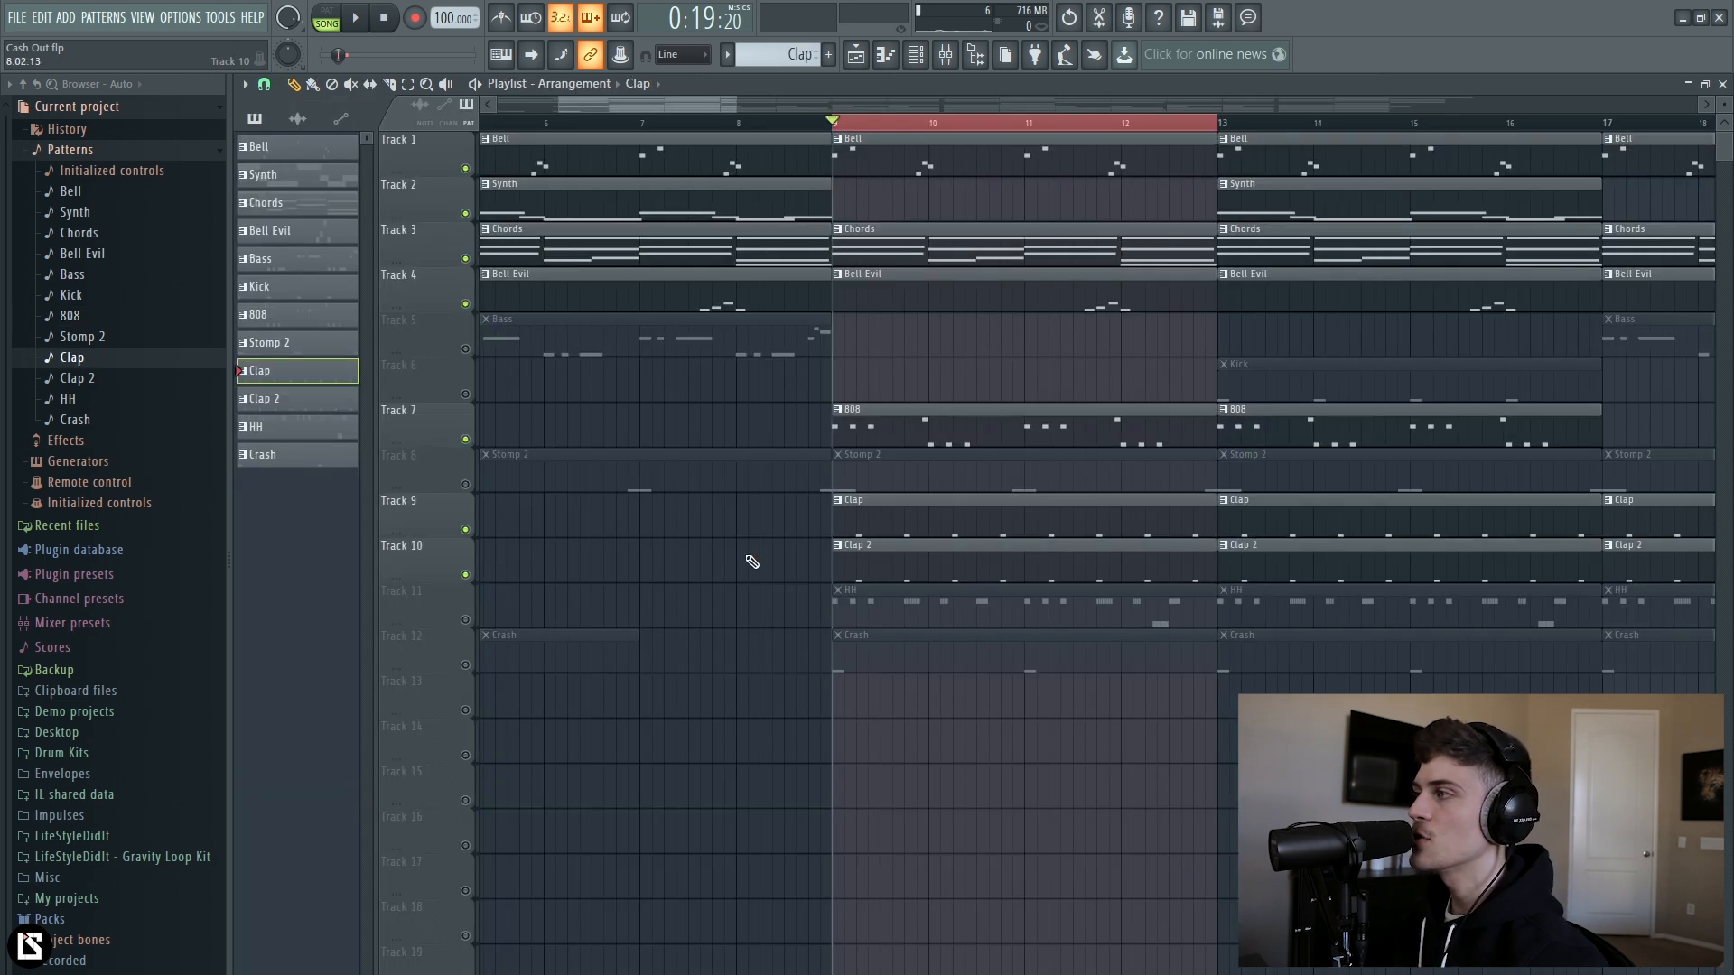
Play the looped section, unmute the Stomp 2 track, and open its pattern in the piano roll.
{"action": "key", "text": "space"}
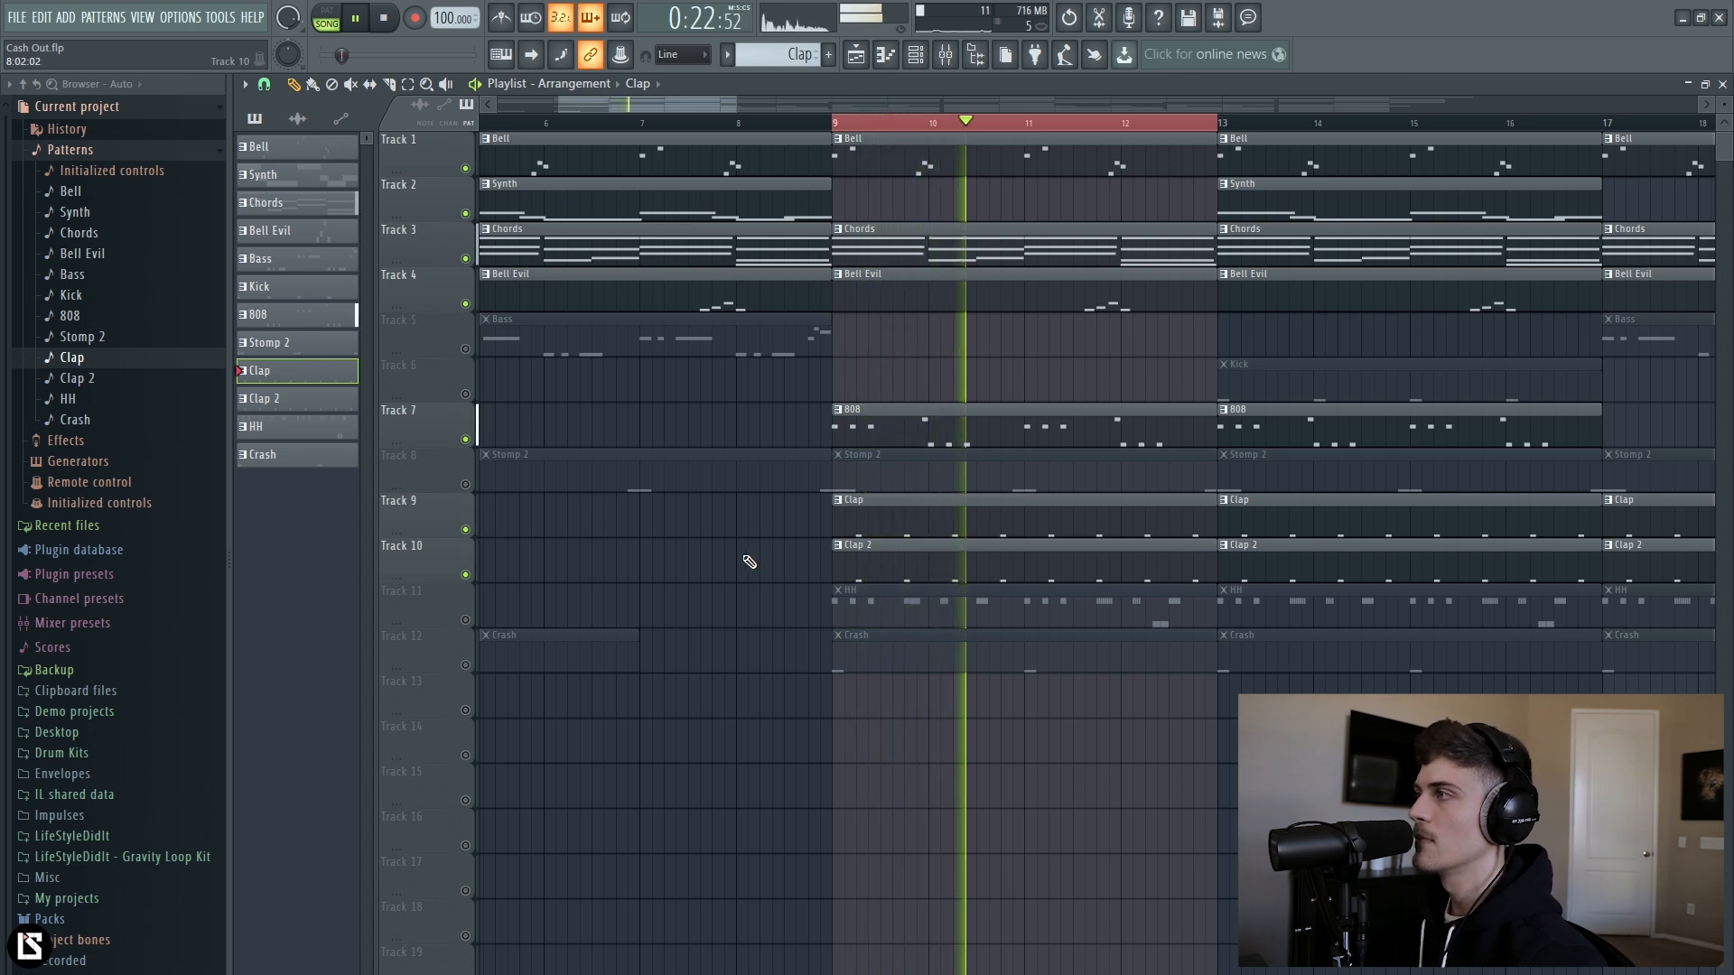
{"action": "left_click", "coordinate": [465, 484]}
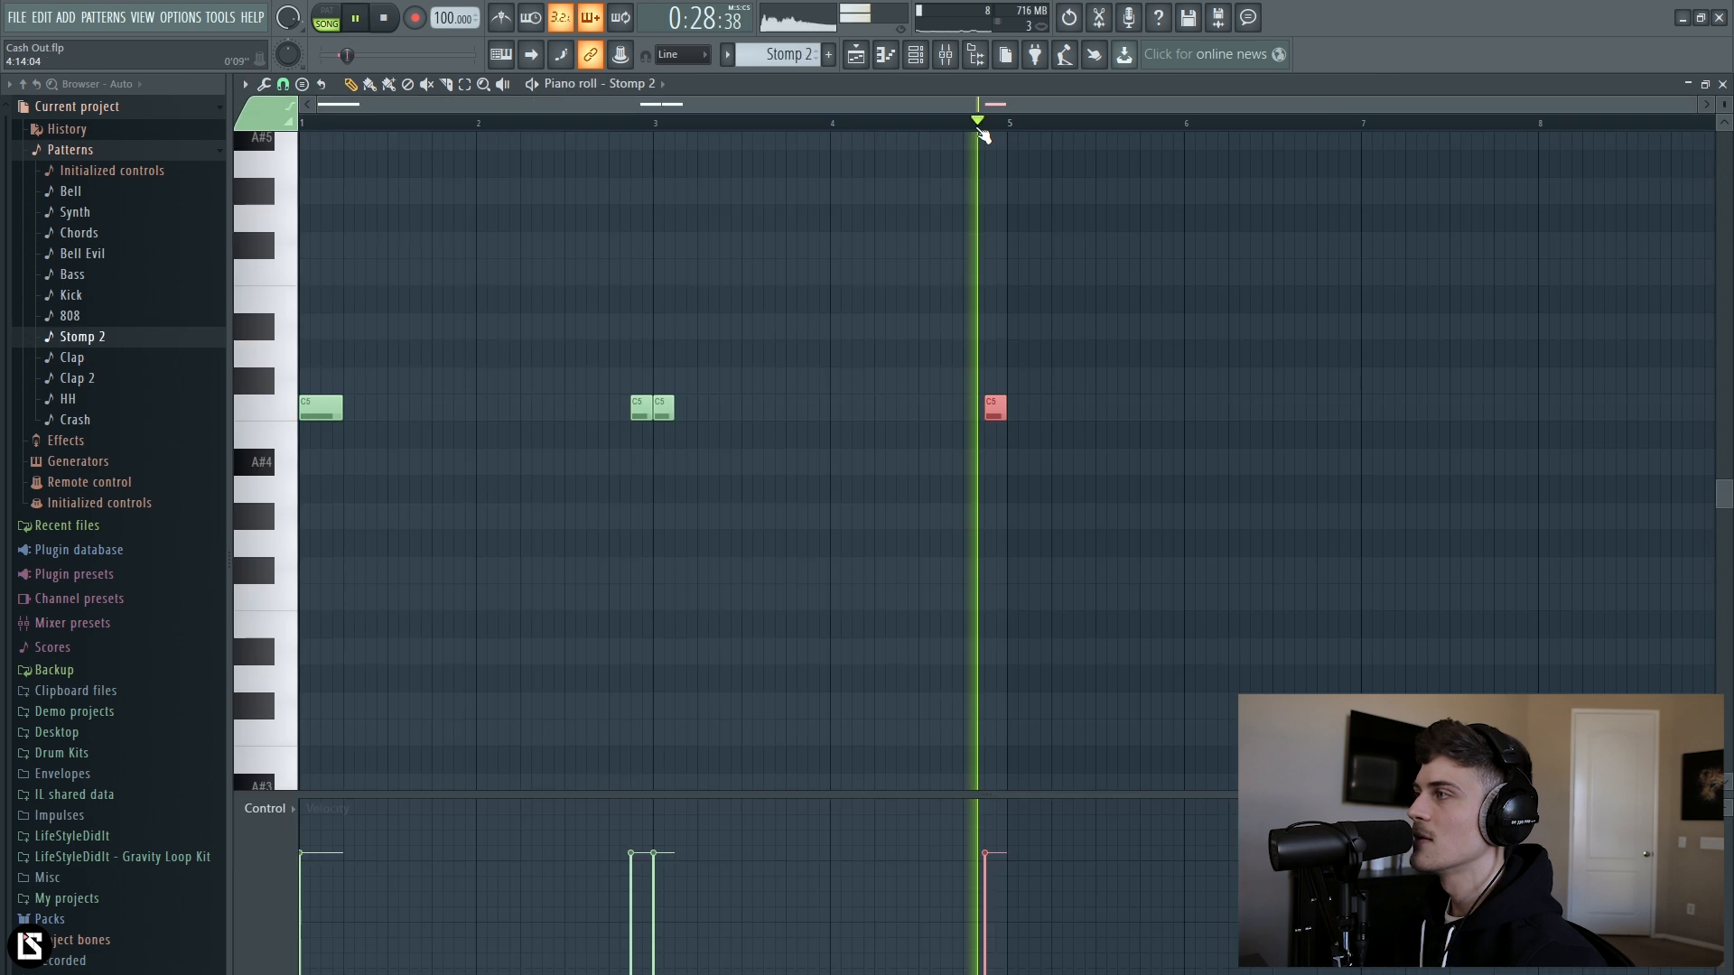
{"action": "key", "text": "space"}
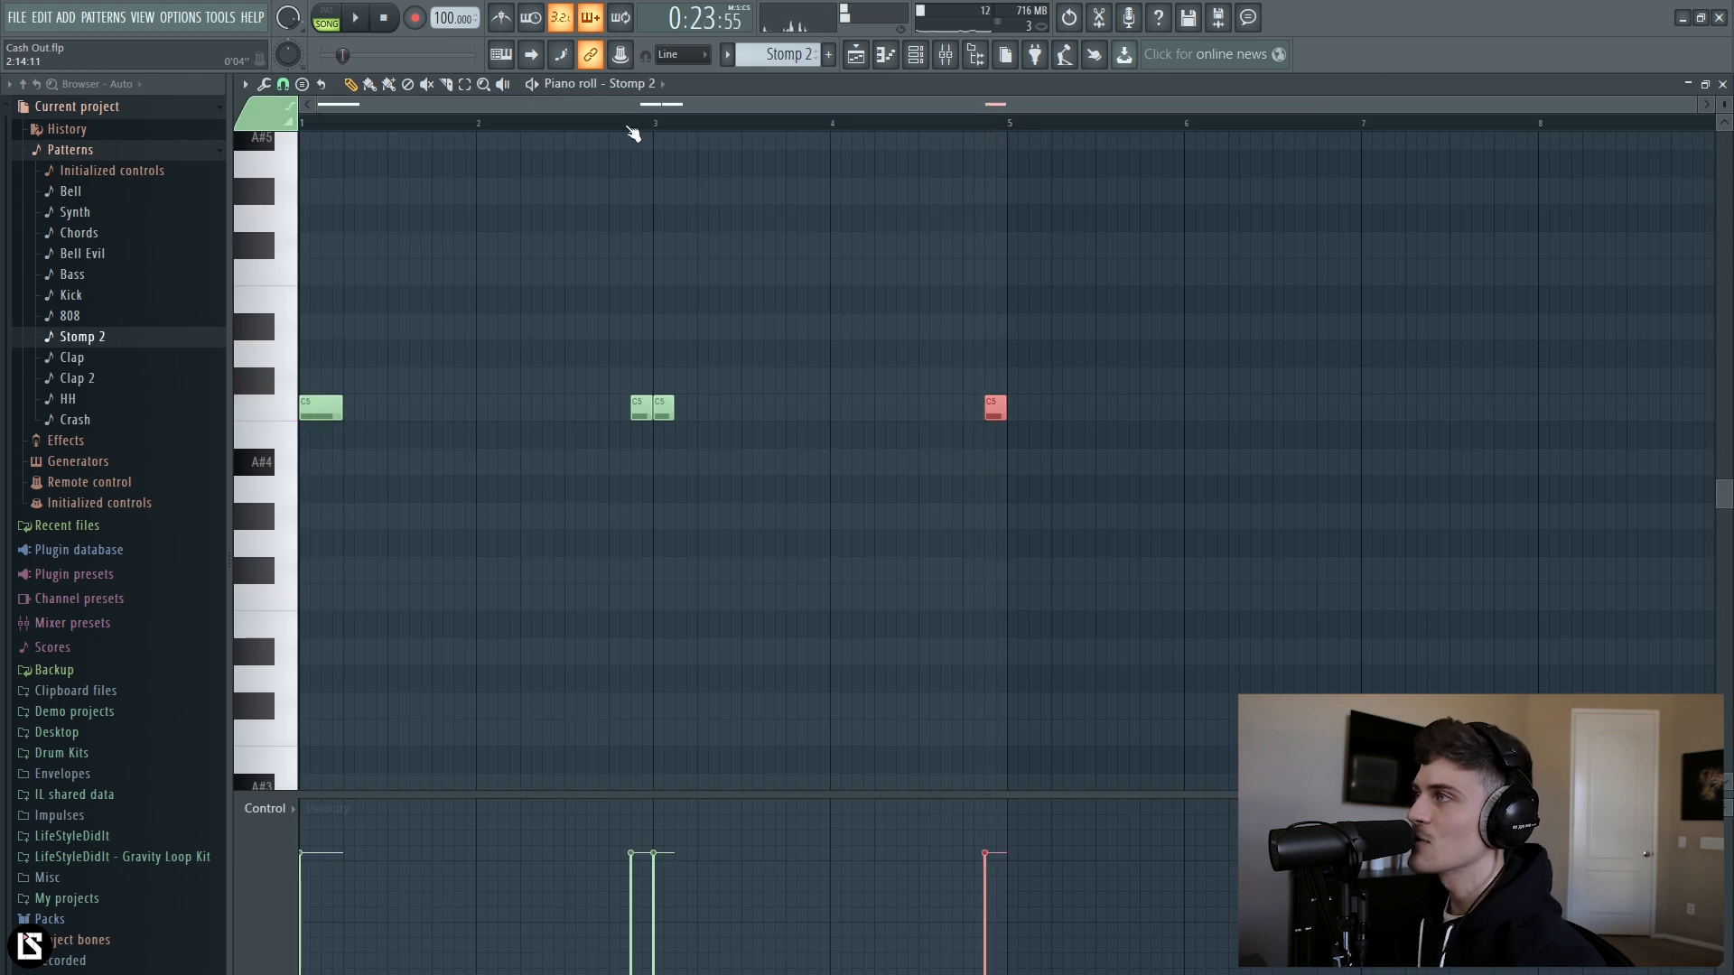
Highlight the Stomp 2 note at bar 3, audition the hits around it, and return to the playlist.
{"action": "left_click", "coordinate": [663, 407]}
{"action": "key", "text": "space"}
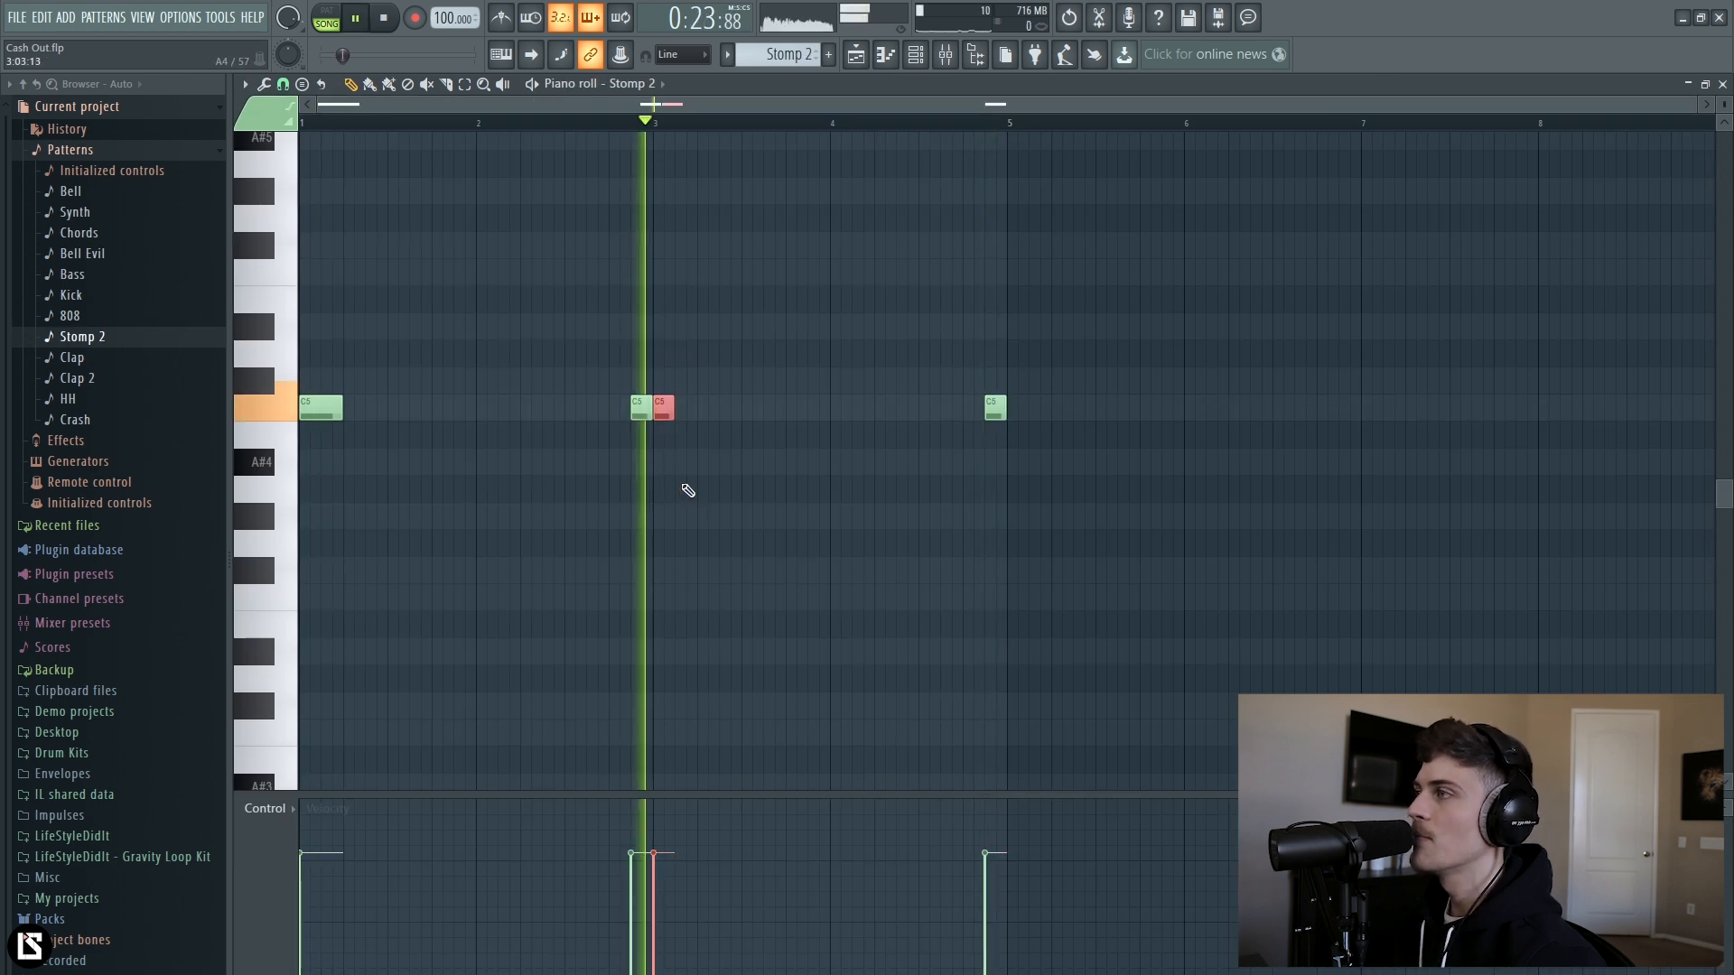
{"action": "key", "text": "space"}
{"action": "left_click", "coordinate": [856, 54]}
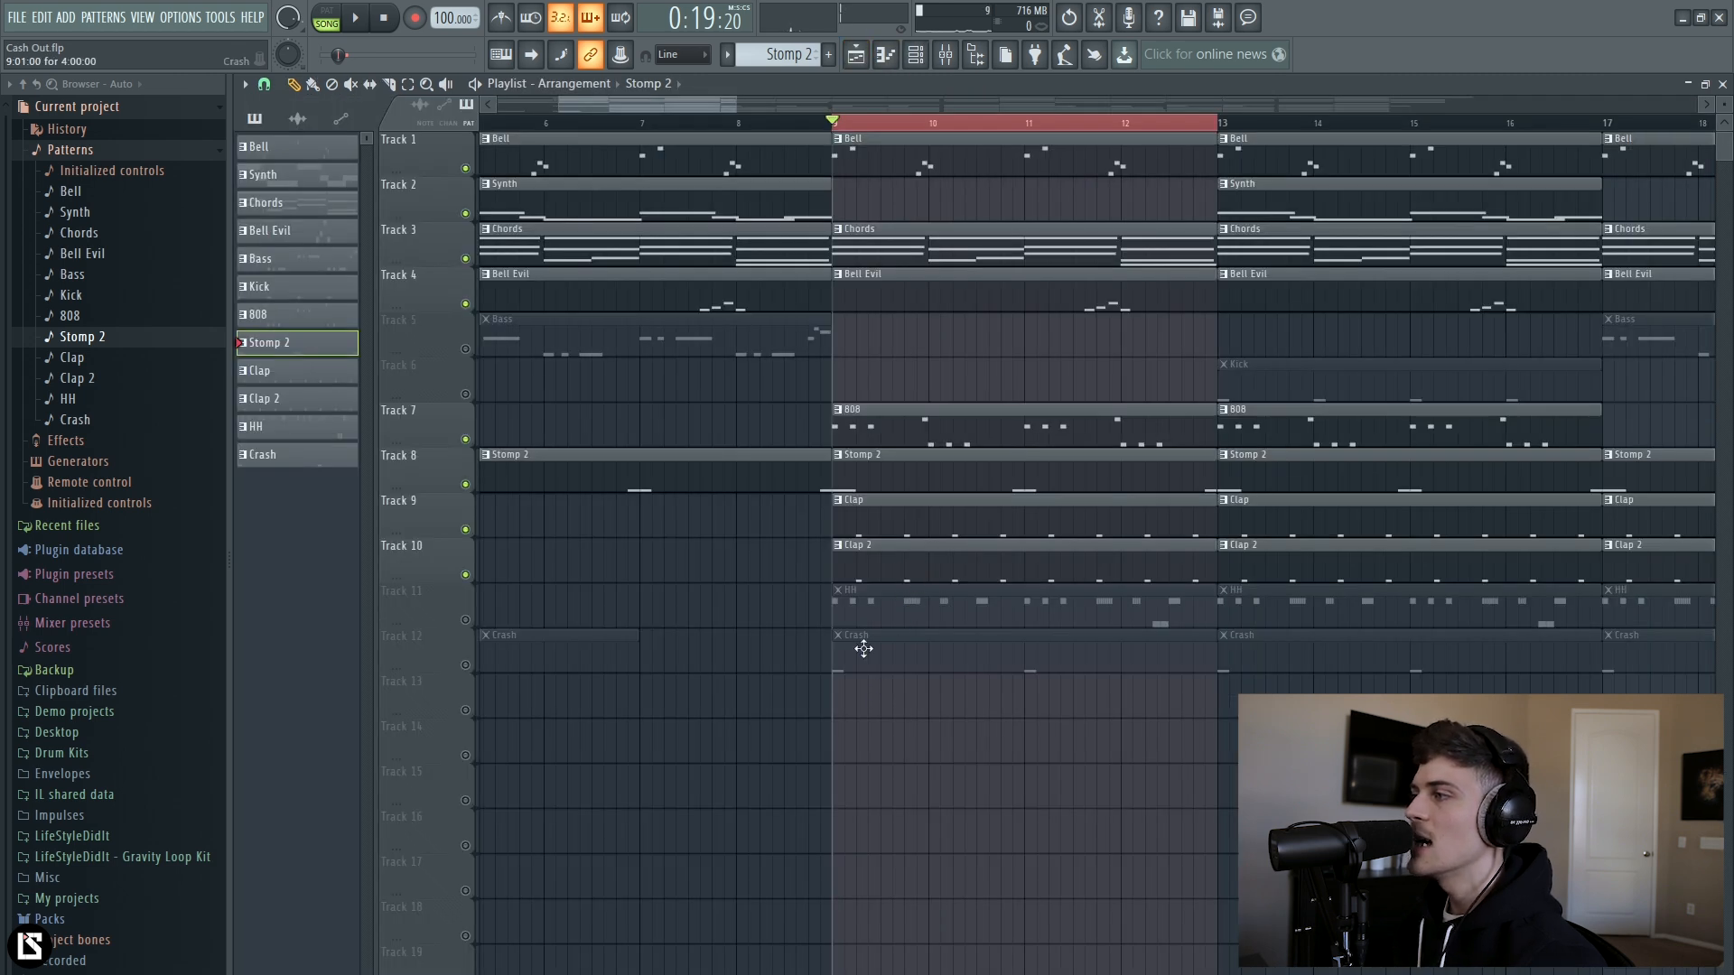
Unmute the Crash track, and audition its pattern with the loop in the piano roll and the playlist.
{"action": "left_click", "coordinate": [465, 664]}
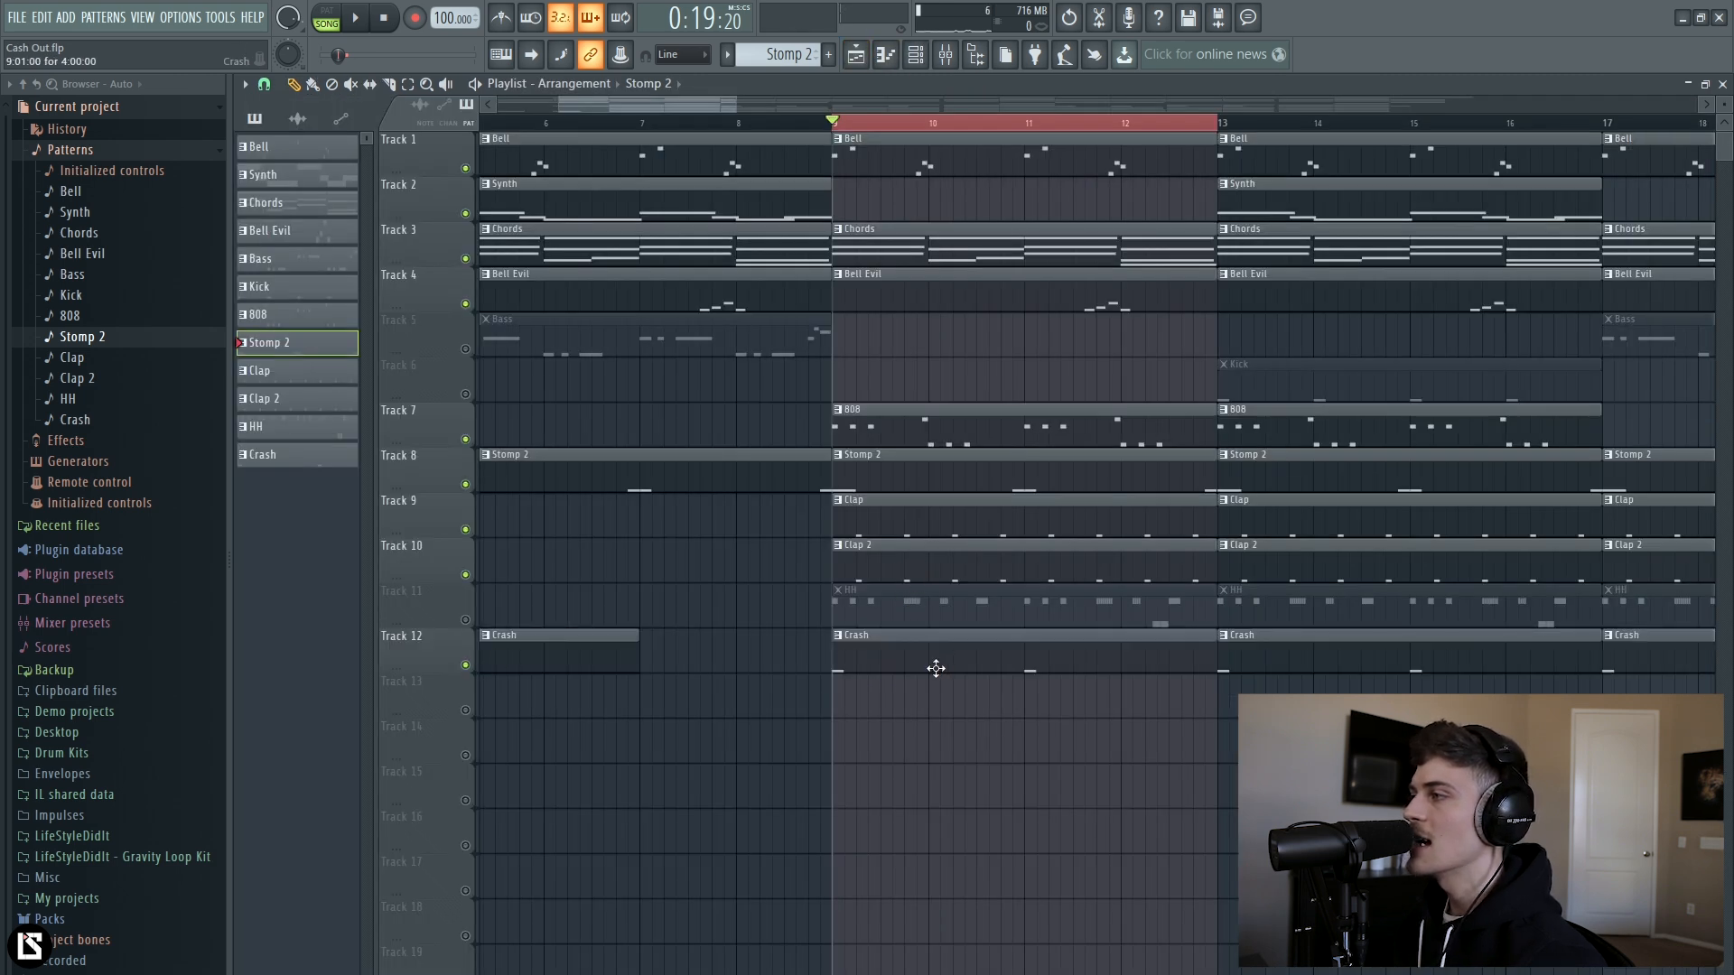
{"action": "double_click", "coordinate": [840, 667]}
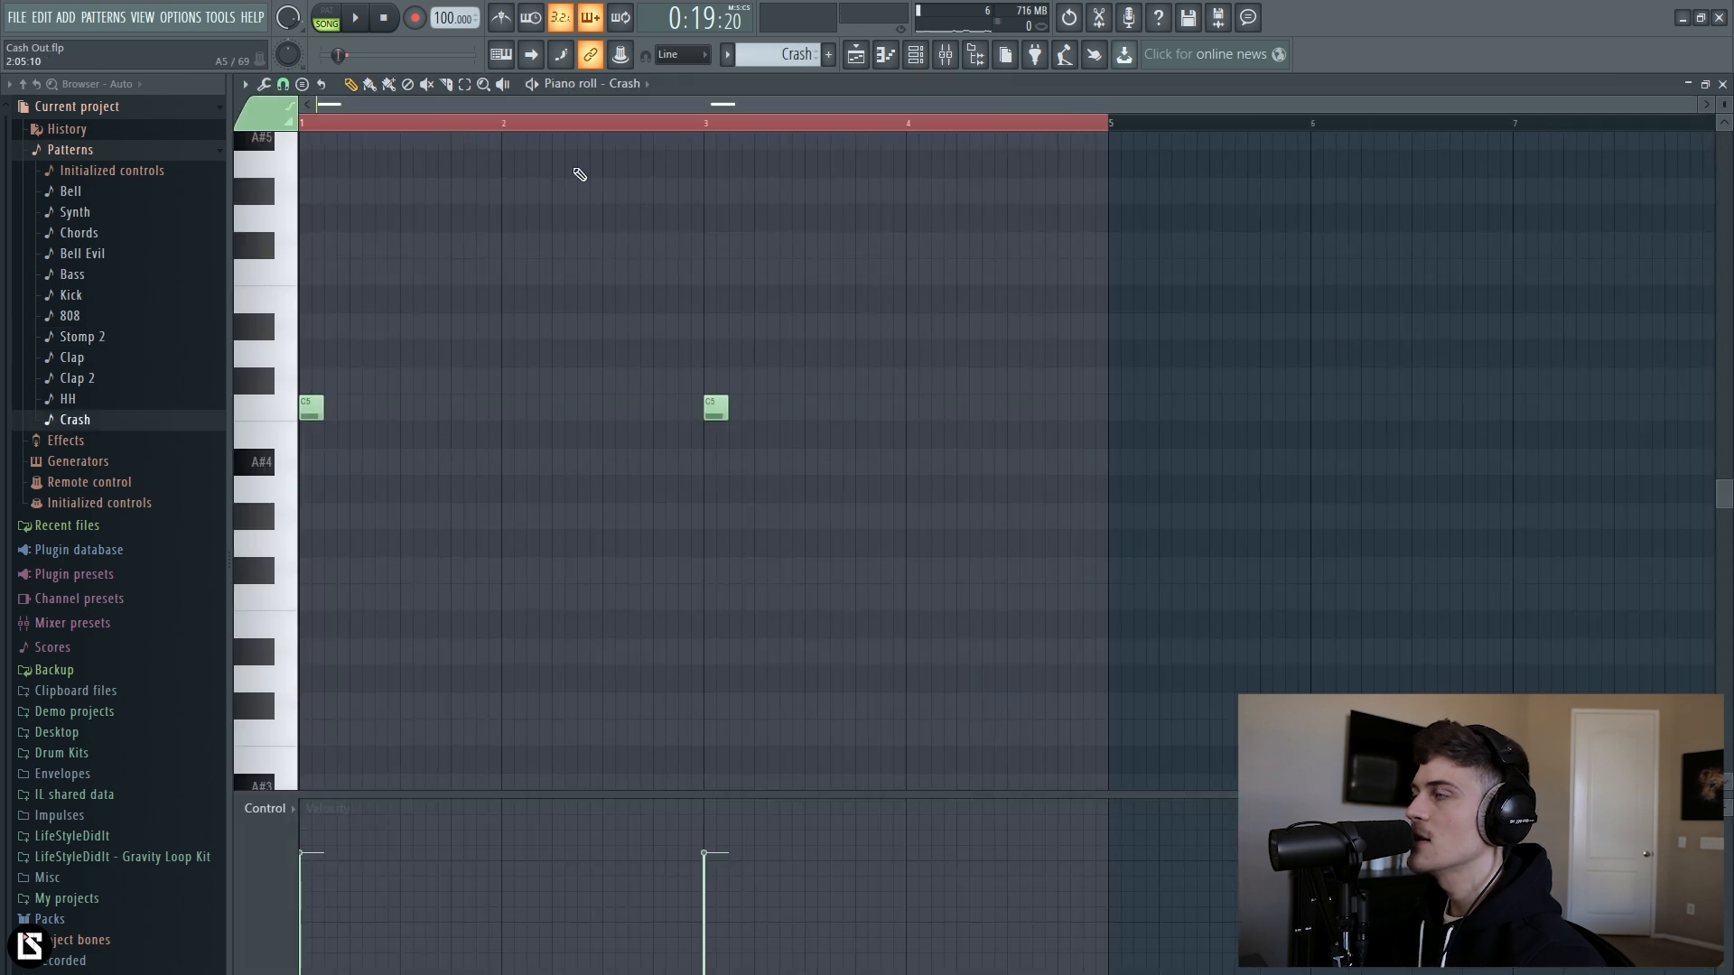
{"action": "key", "text": "space"}
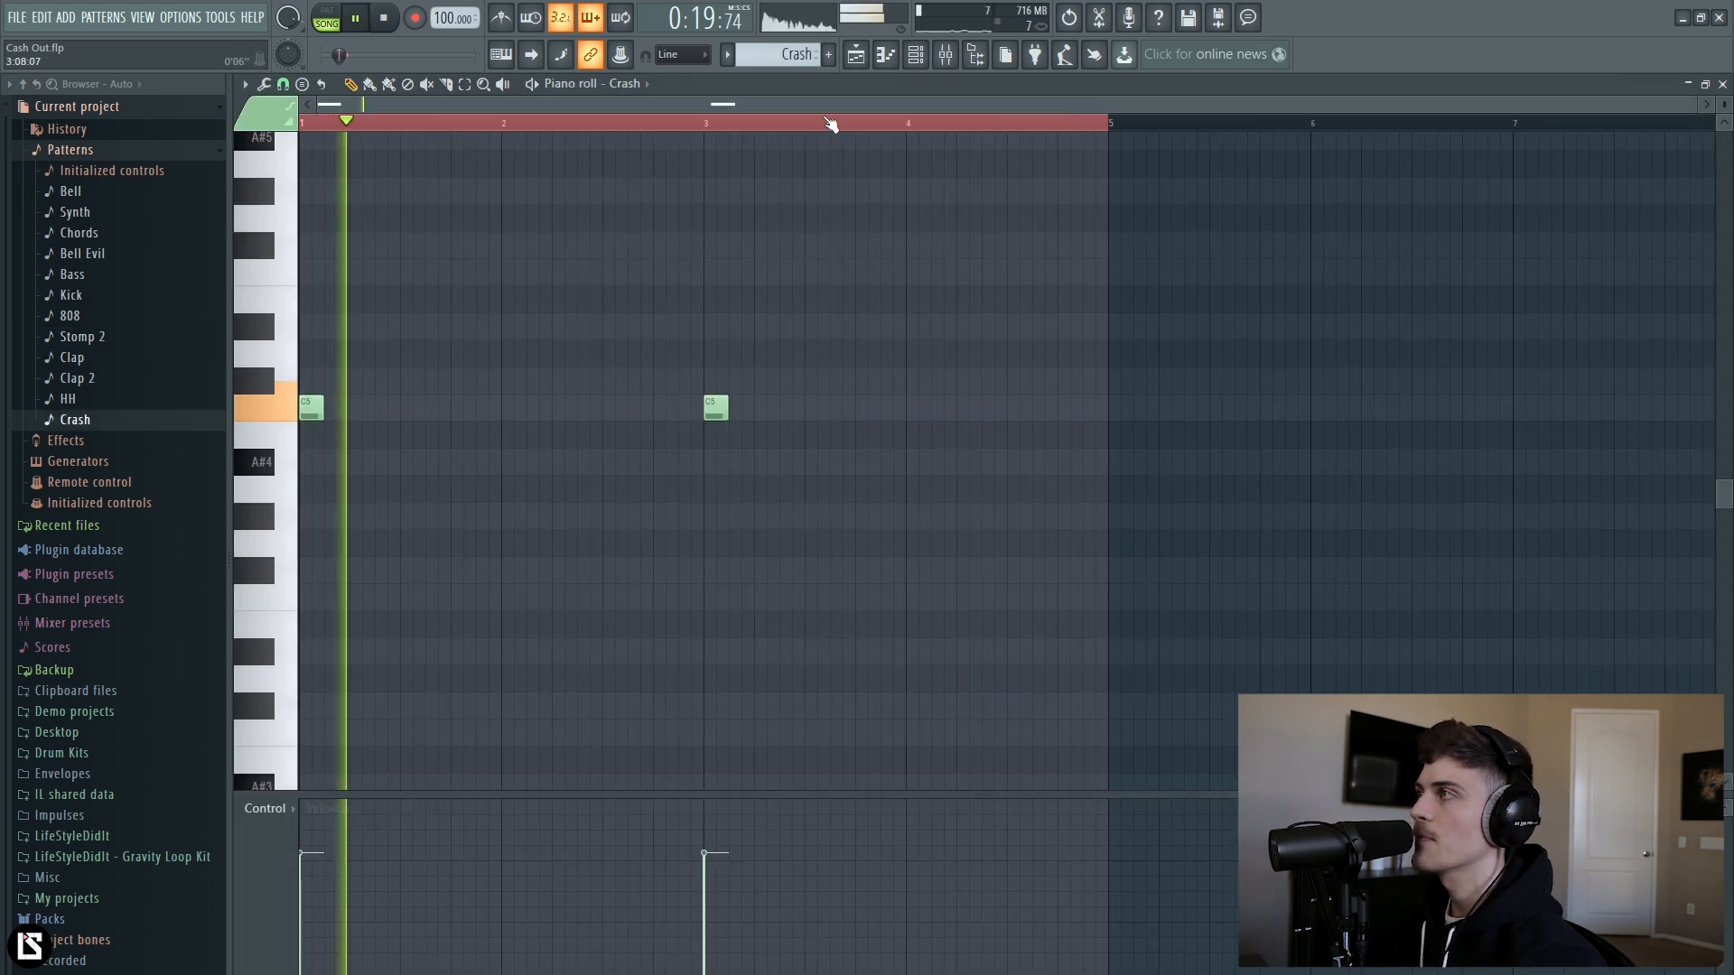
{"action": "left_click", "coordinate": [856, 54]}
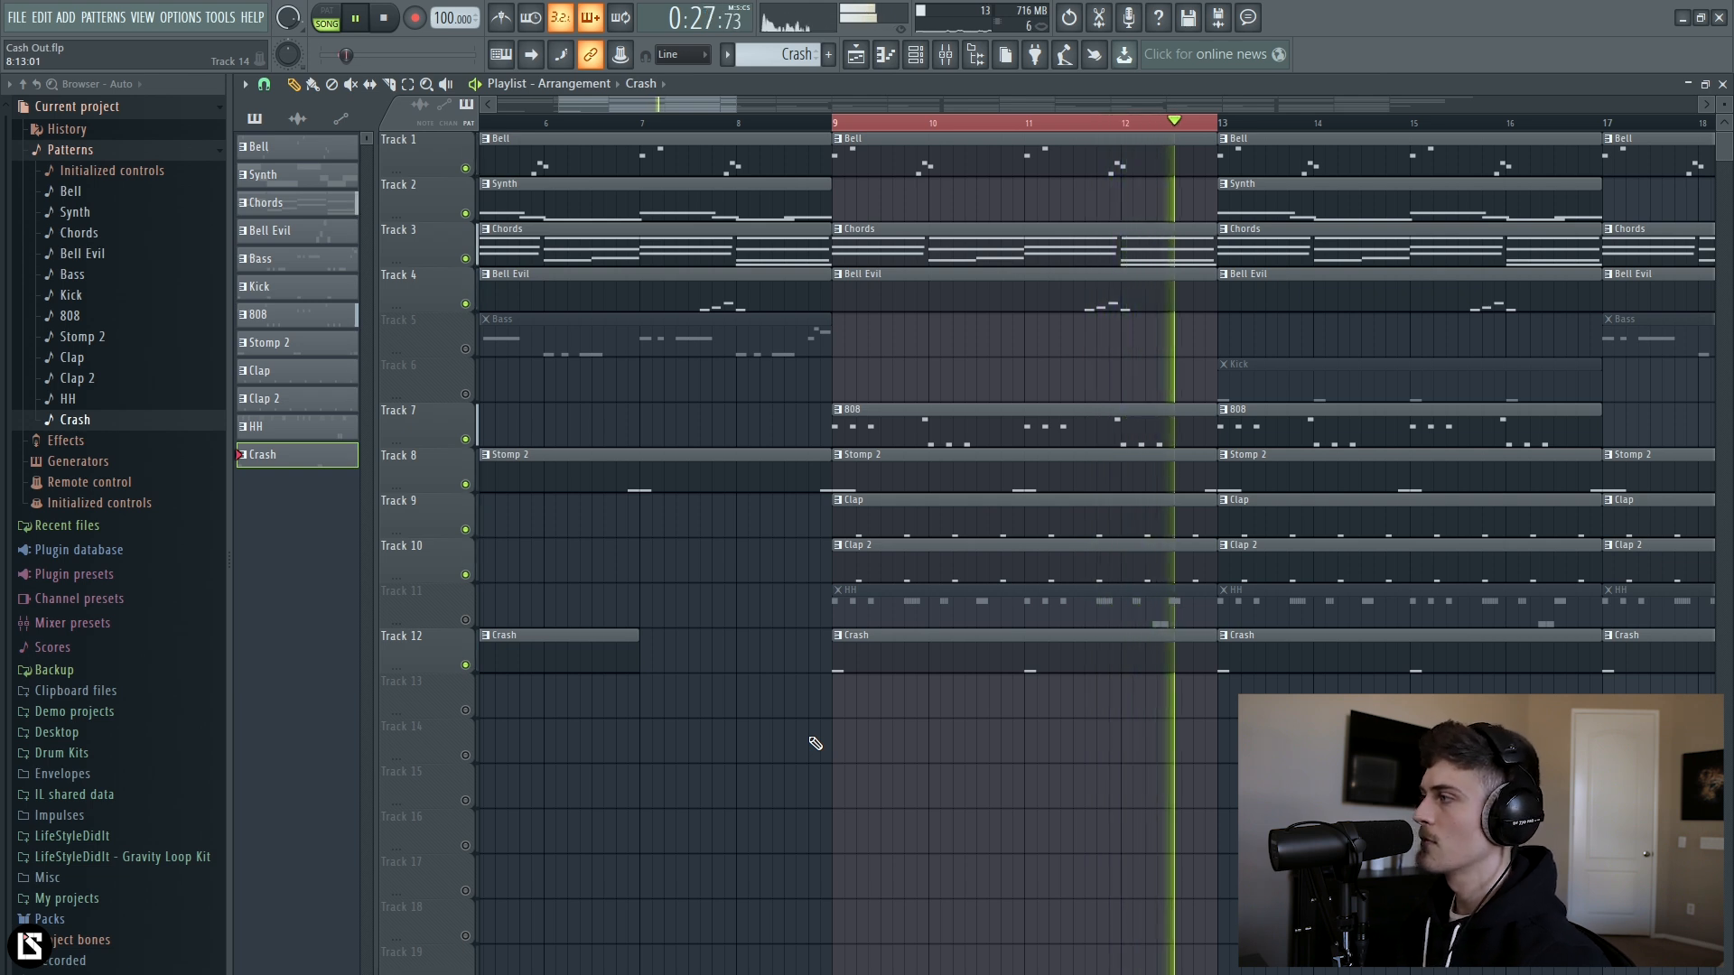
{"action": "key", "text": "space"}
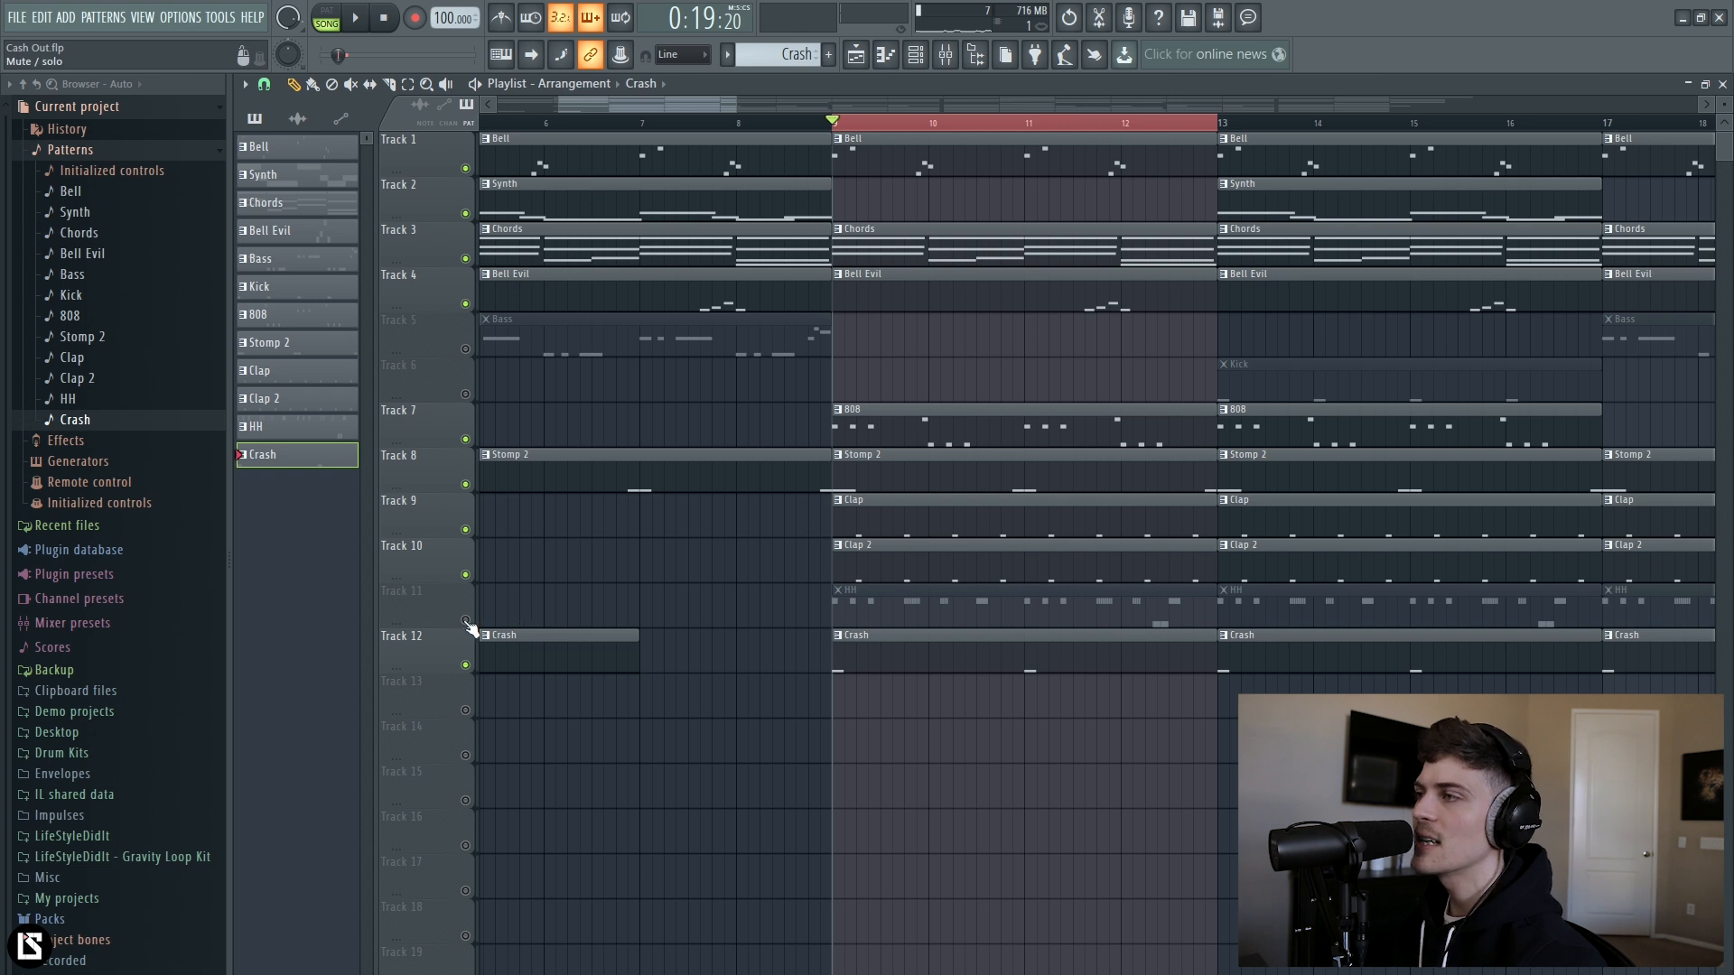
Toggle solo on the HH track and open its pattern from the playlist in the piano roll.
{"action": "right_click", "coordinate": [466, 620]}
{"action": "right_click", "coordinate": [467, 621]}
{"action": "double_click", "coordinate": [925, 612]}
Highlight the HH pattern's first three C5 hits, audition them, and highlight the roll that follows.
{"action": "left_click_drag", "start_coordinate": [566, 340], "coordinate": [303, 502]}
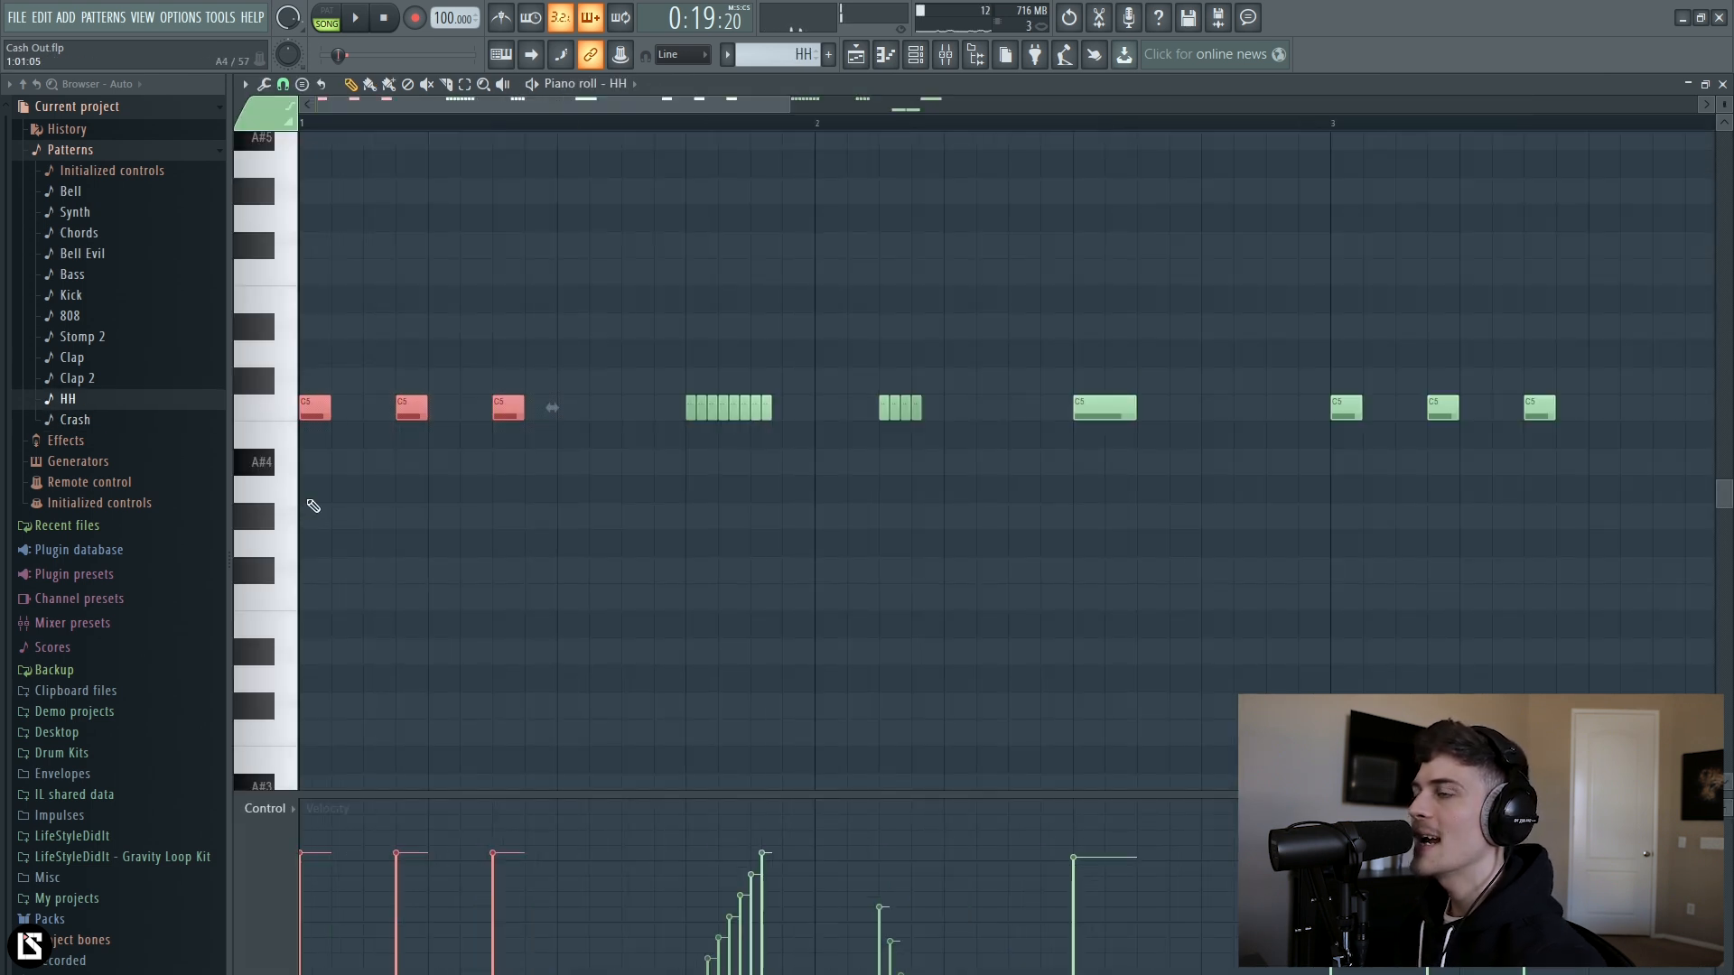
{"action": "left_click", "coordinate": [380, 514], "text": "ctrl"}
{"action": "key", "text": "space"}
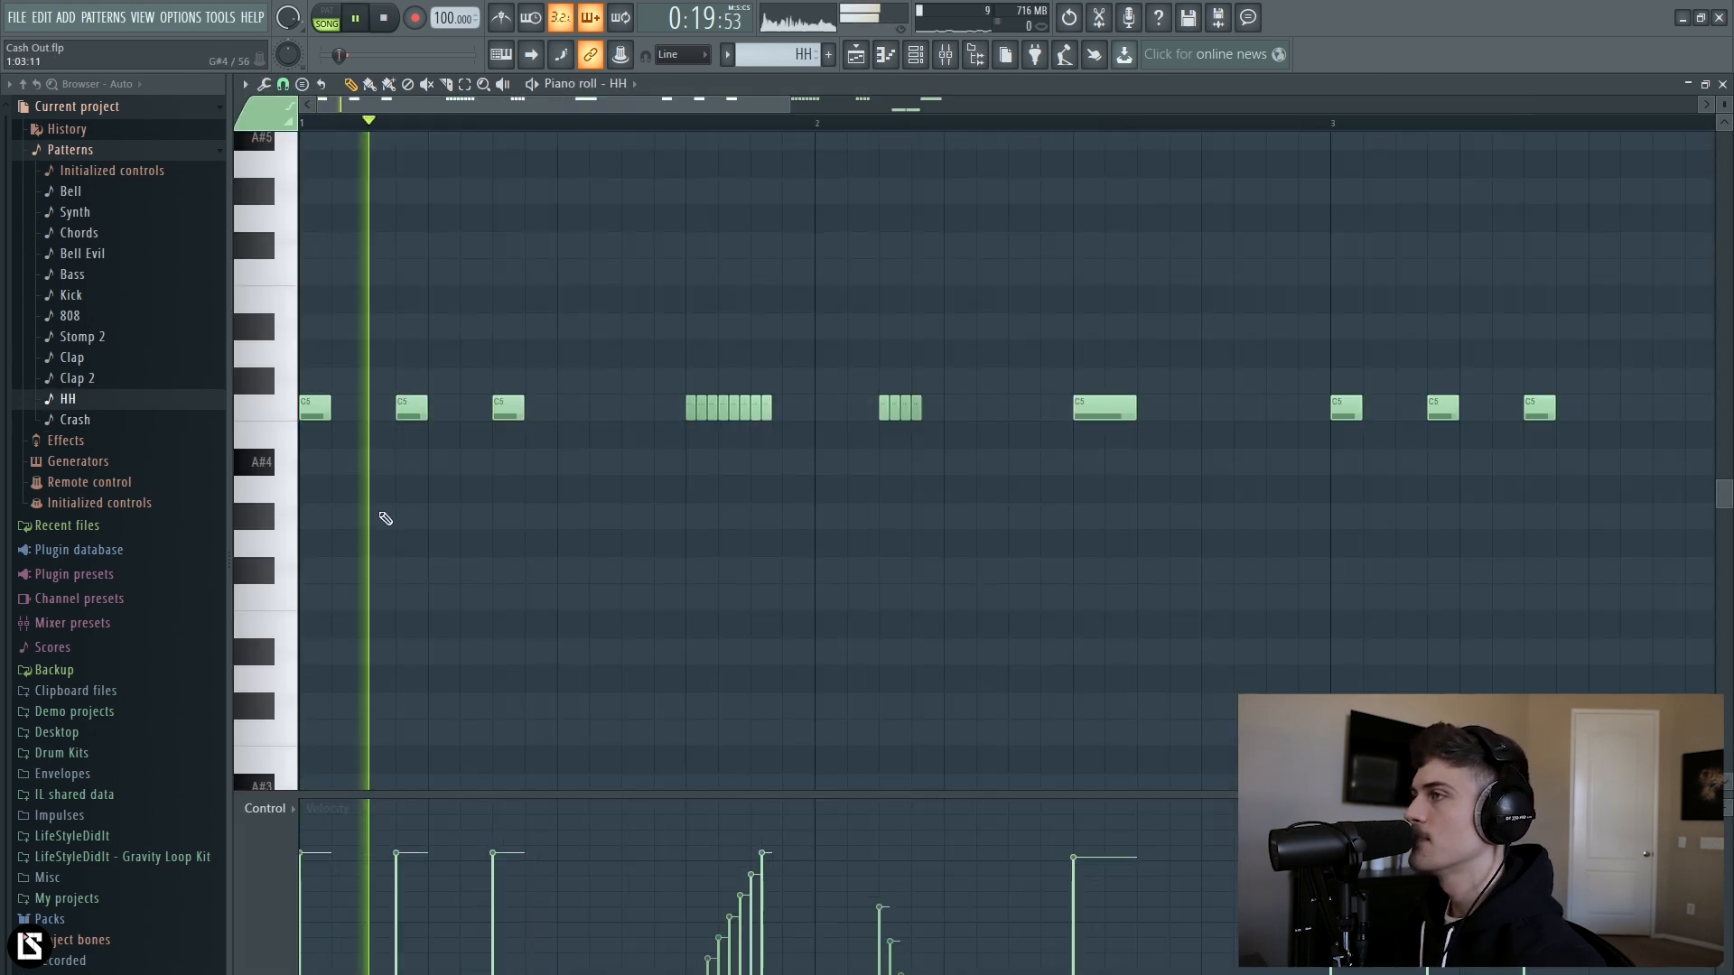
{"action": "key", "text": "space"}
{"action": "left_click_drag", "start_coordinate": [580, 402], "coordinate": [12, 532]}
{"action": "left_click_drag", "start_coordinate": [682, 371], "coordinate": [790, 488]}
Set the piano roll snap to Cell, place a trial C5 hi-hat just before the first roll, and delete it.
{"action": "left_click", "coordinate": [283, 84]}
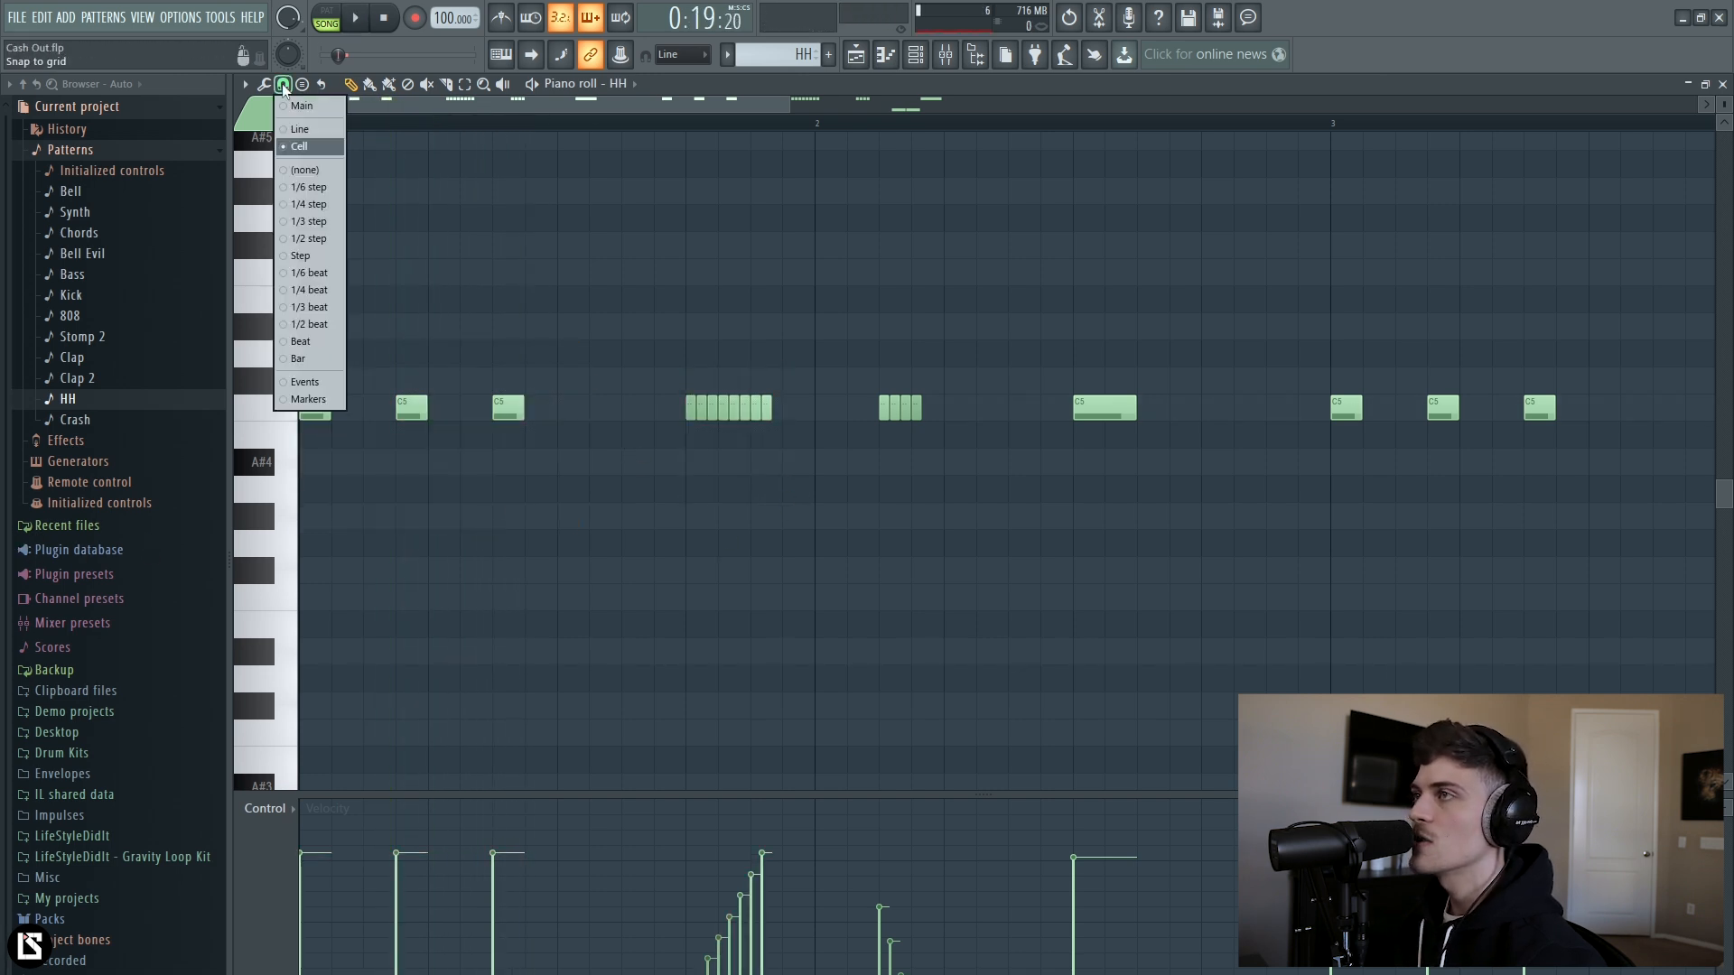
{"action": "left_click", "coordinate": [314, 155]}
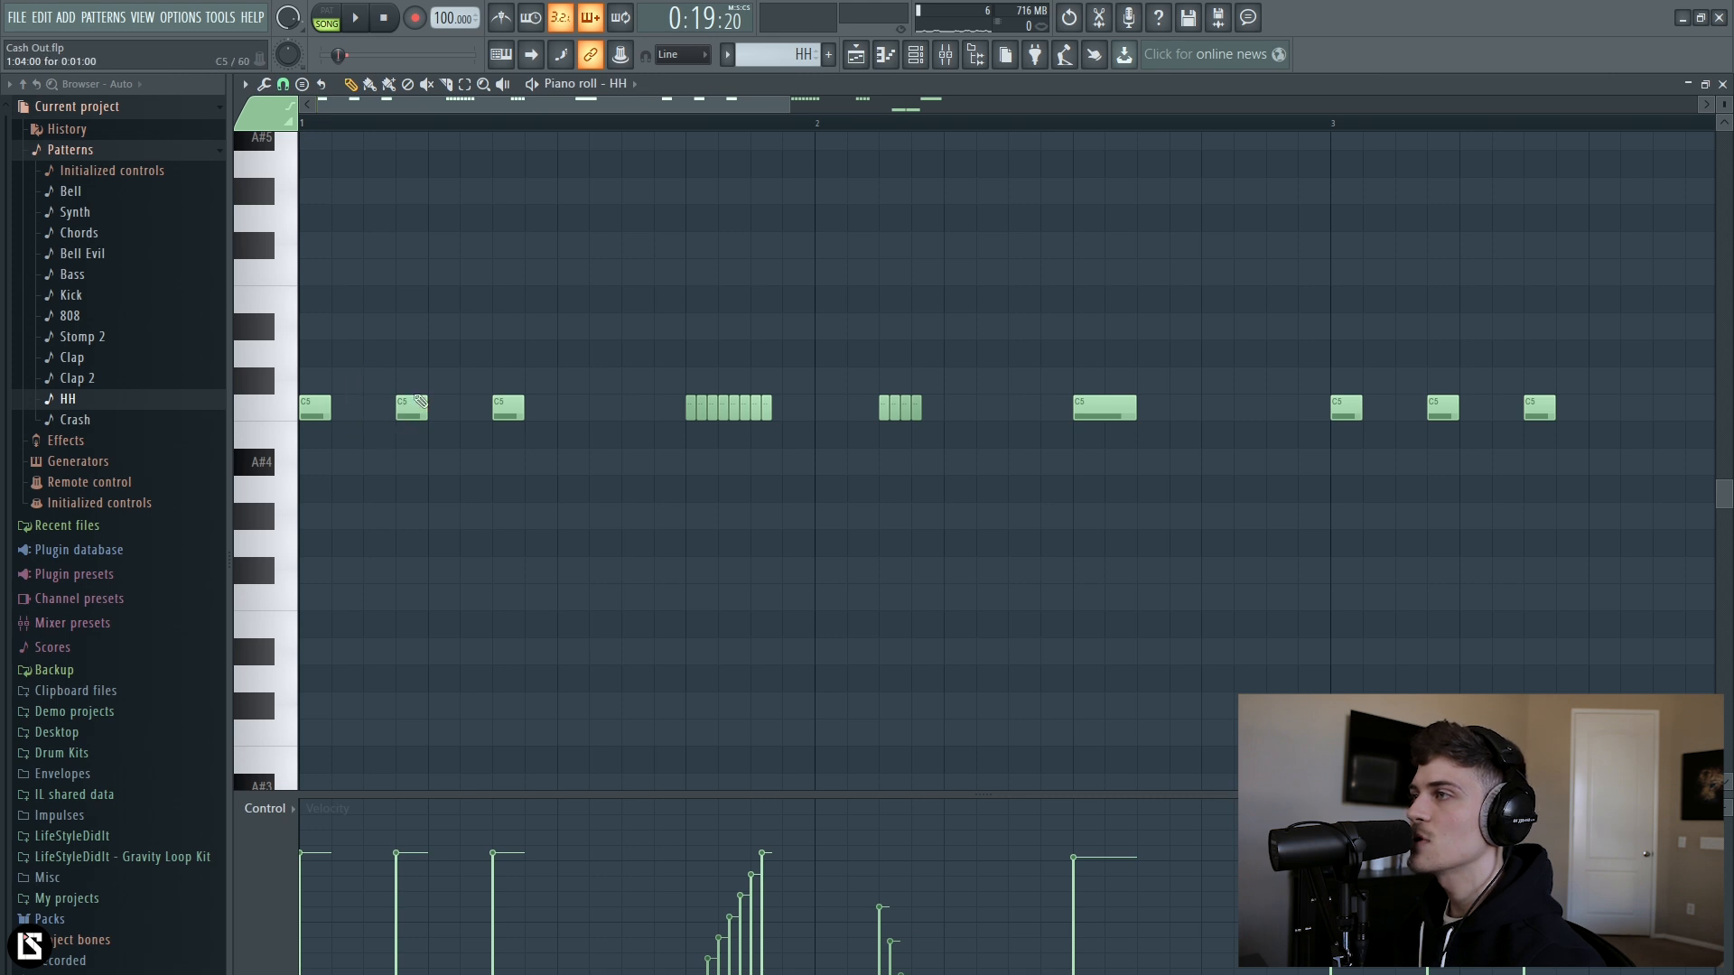
{"action": "left_click", "coordinate": [602, 408]}
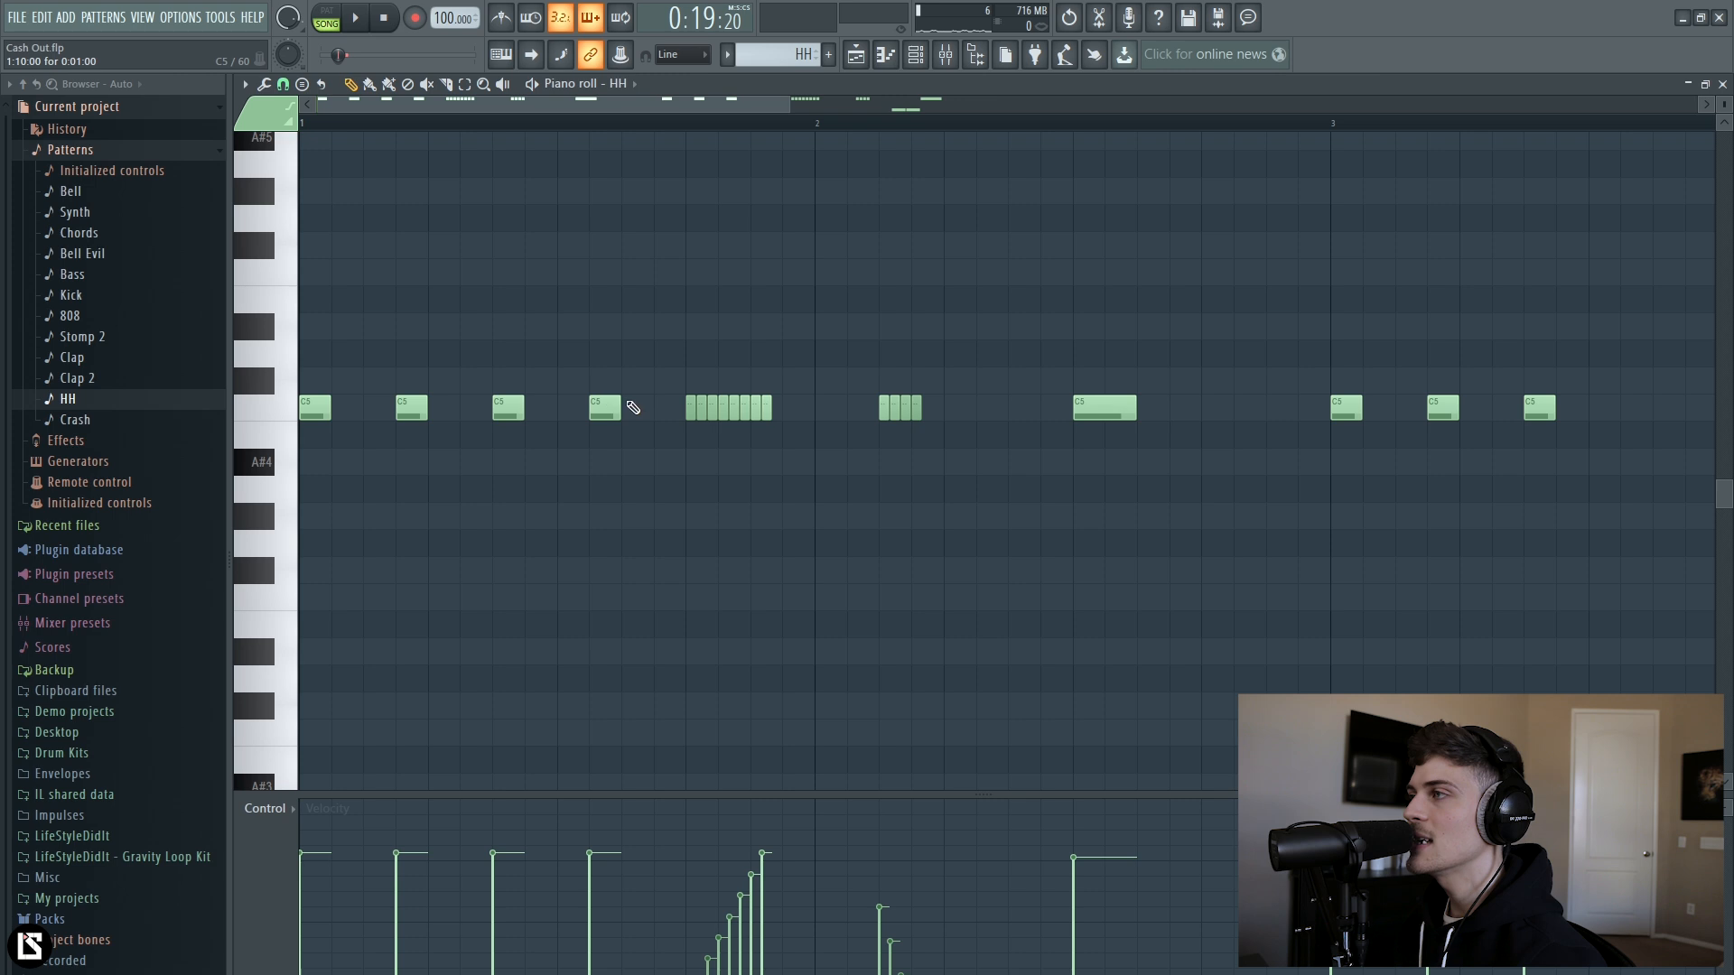
{"action": "right_click", "coordinate": [605, 408]}
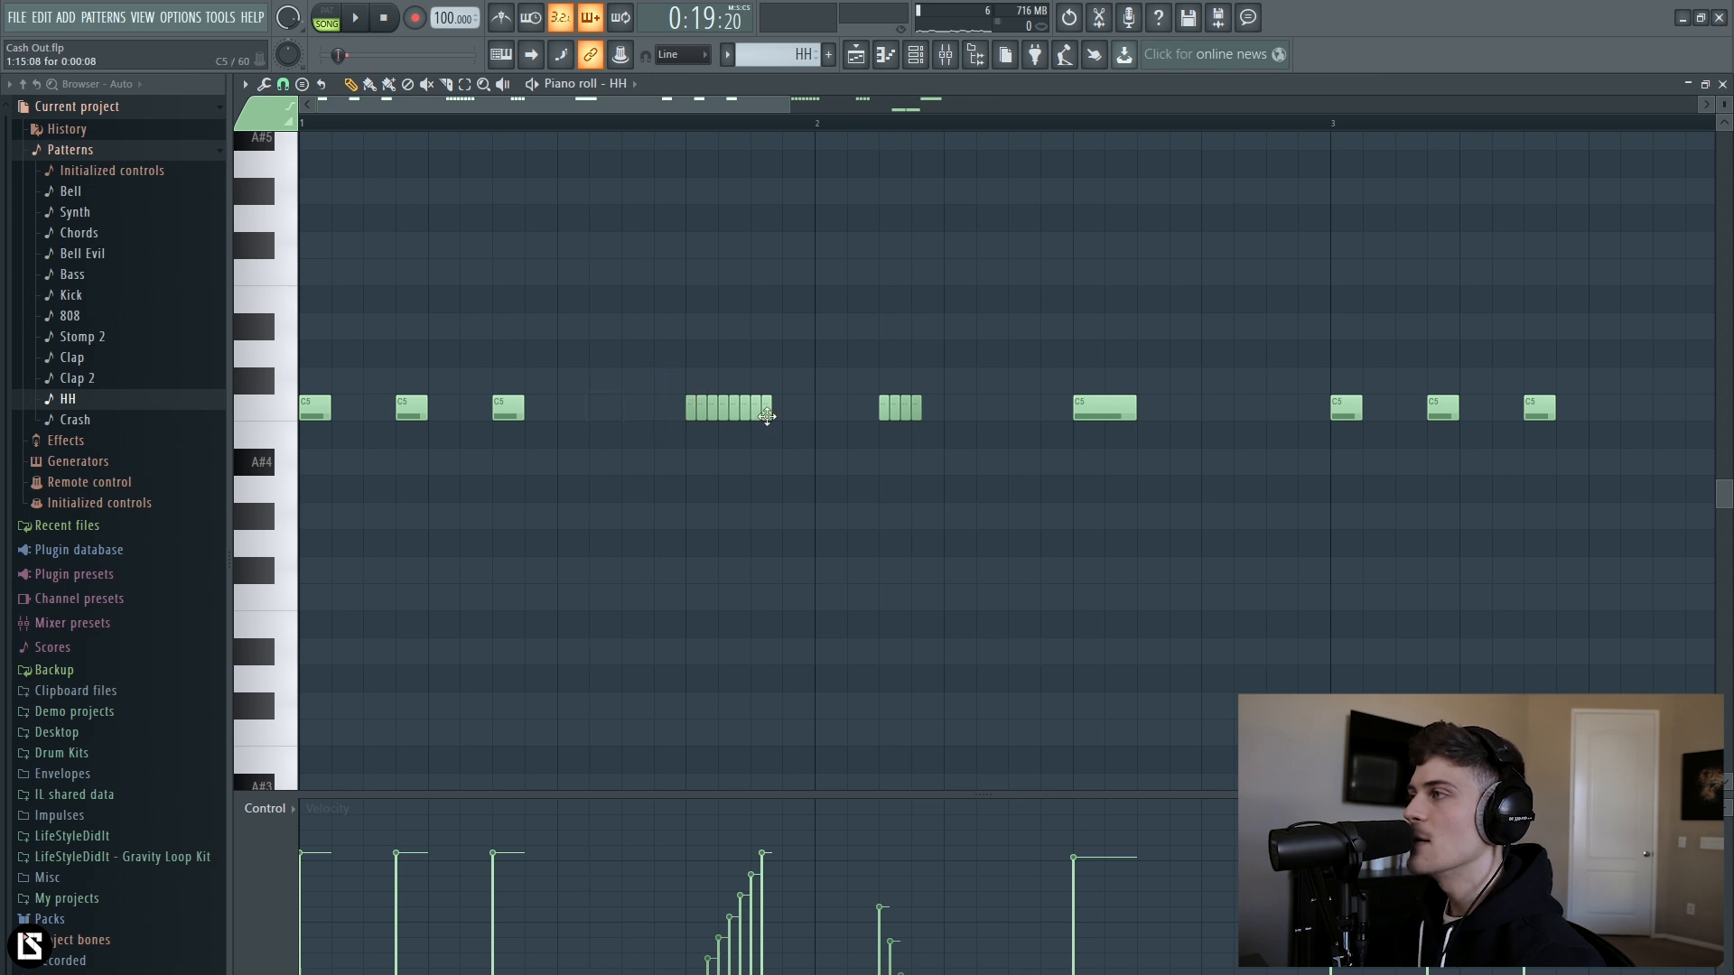
Set the piano roll snap to 1/3 step and paint a row of trial B4 hits beneath the first hi-hat roll.
{"action": "left_click", "coordinate": [285, 85]}
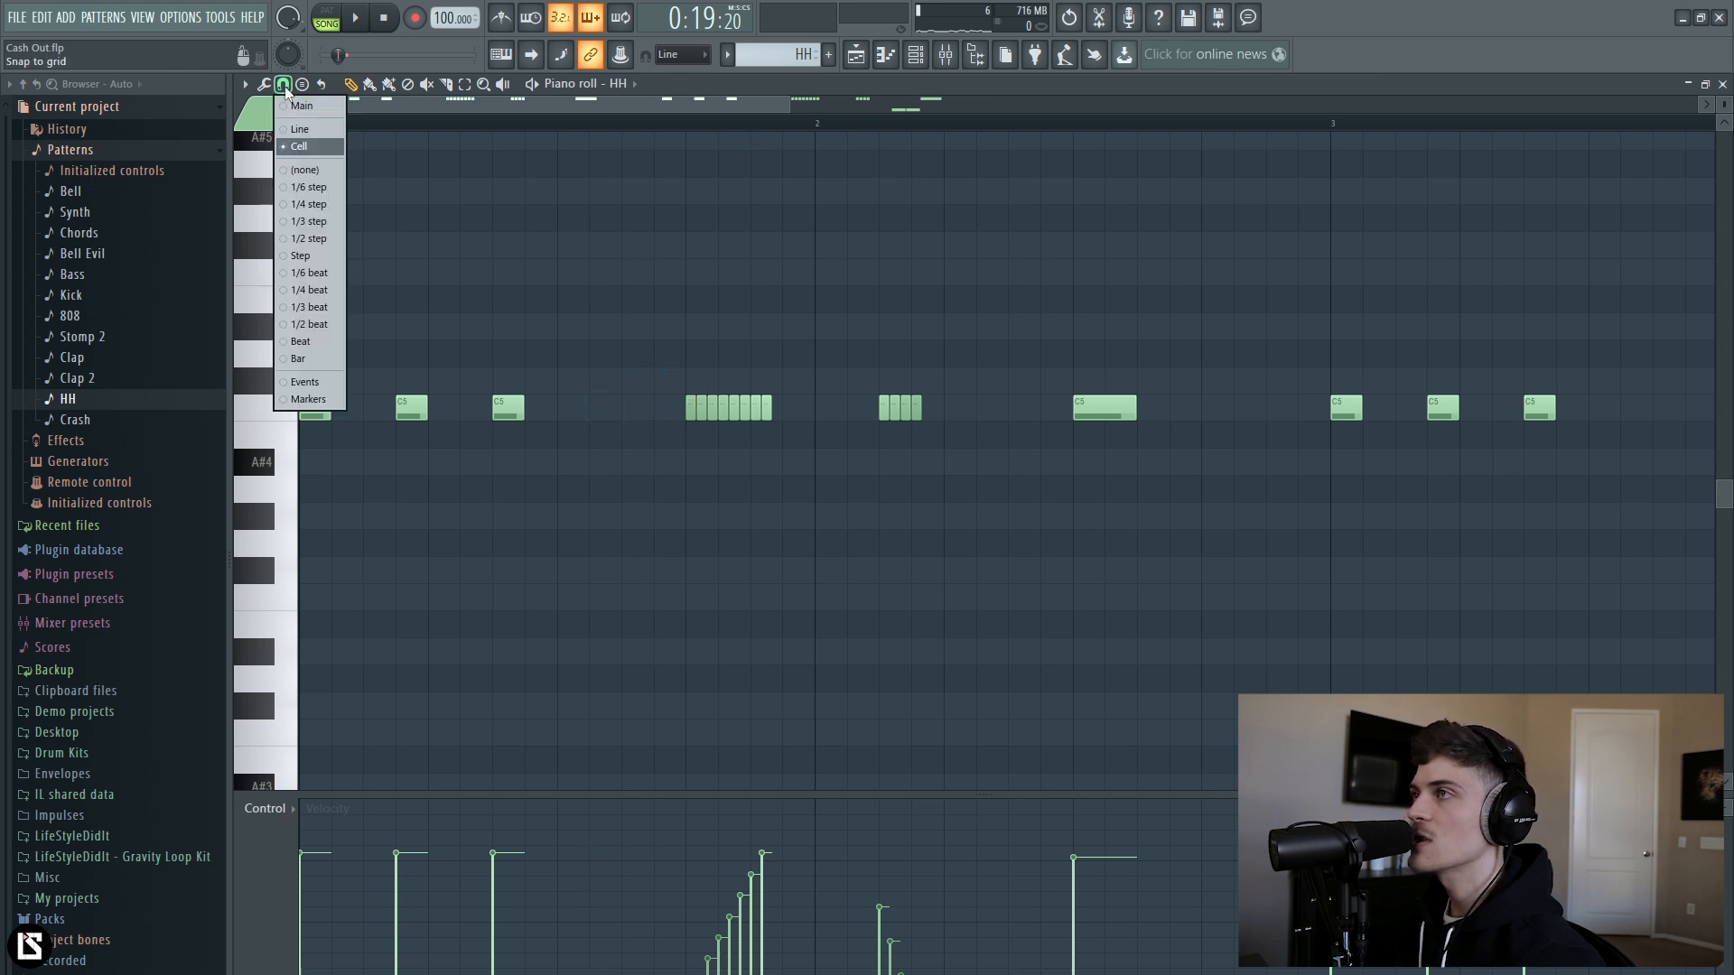
{"action": "left_click", "coordinate": [310, 223]}
{"action": "scroll", "coordinate": [718, 135], "scroll_direction": "up", "scroll_amount": 2}
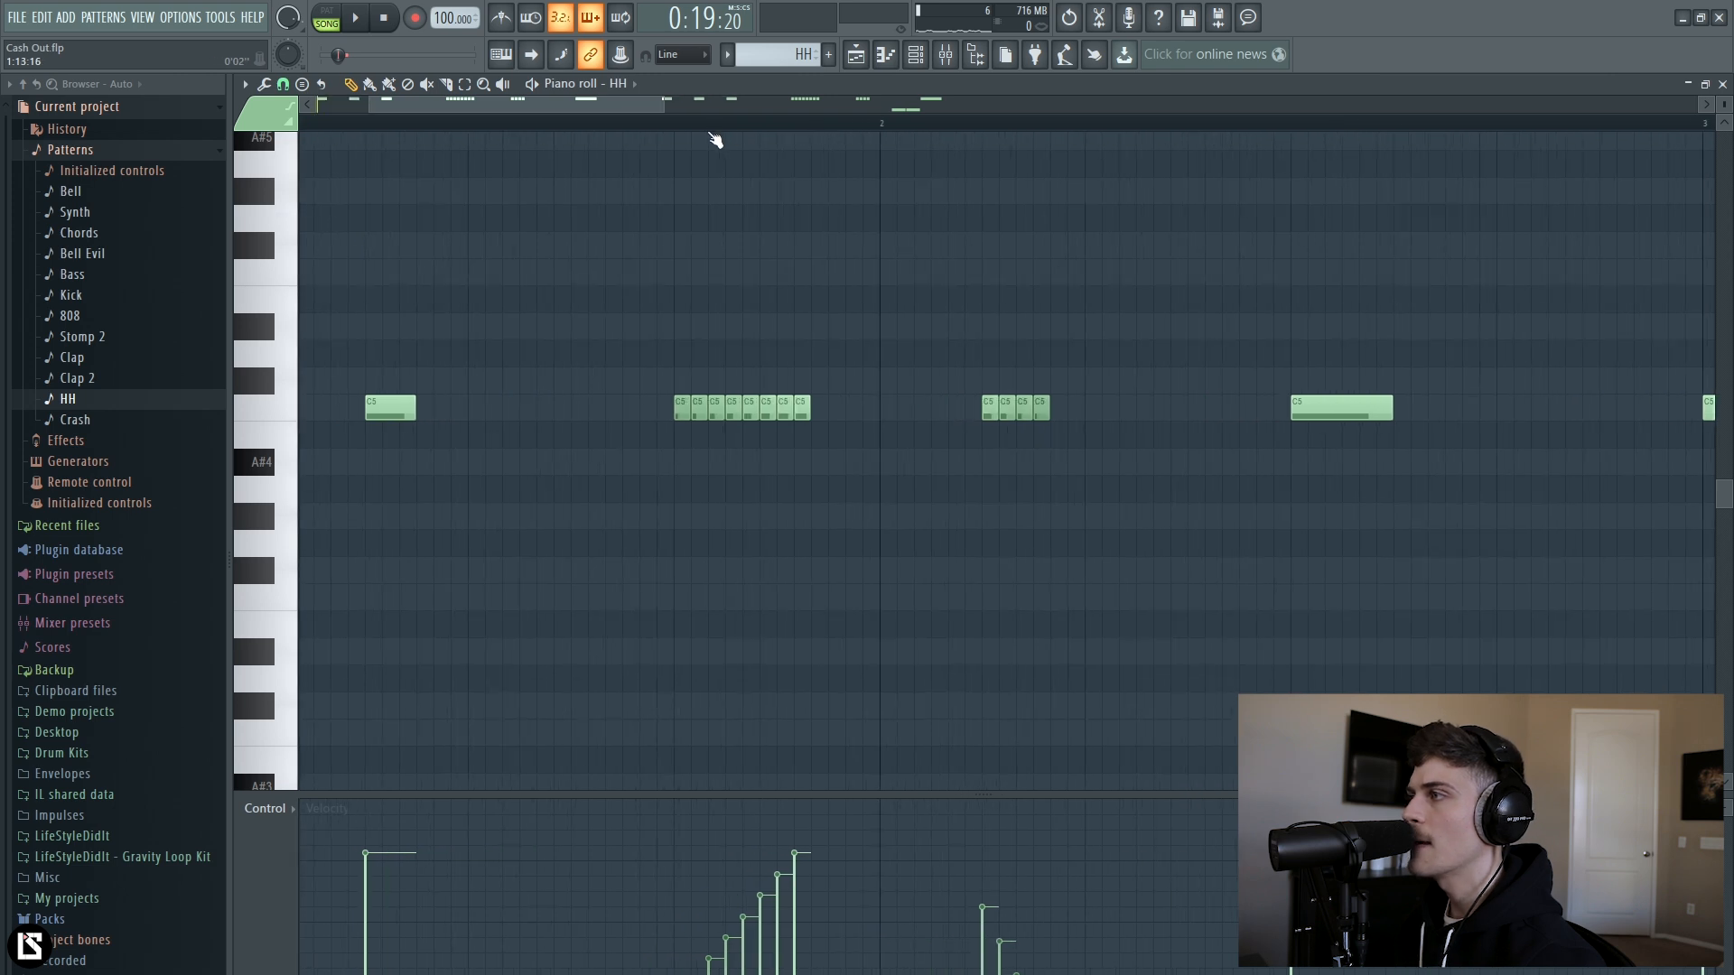
{"action": "left_click", "coordinate": [389, 84]}
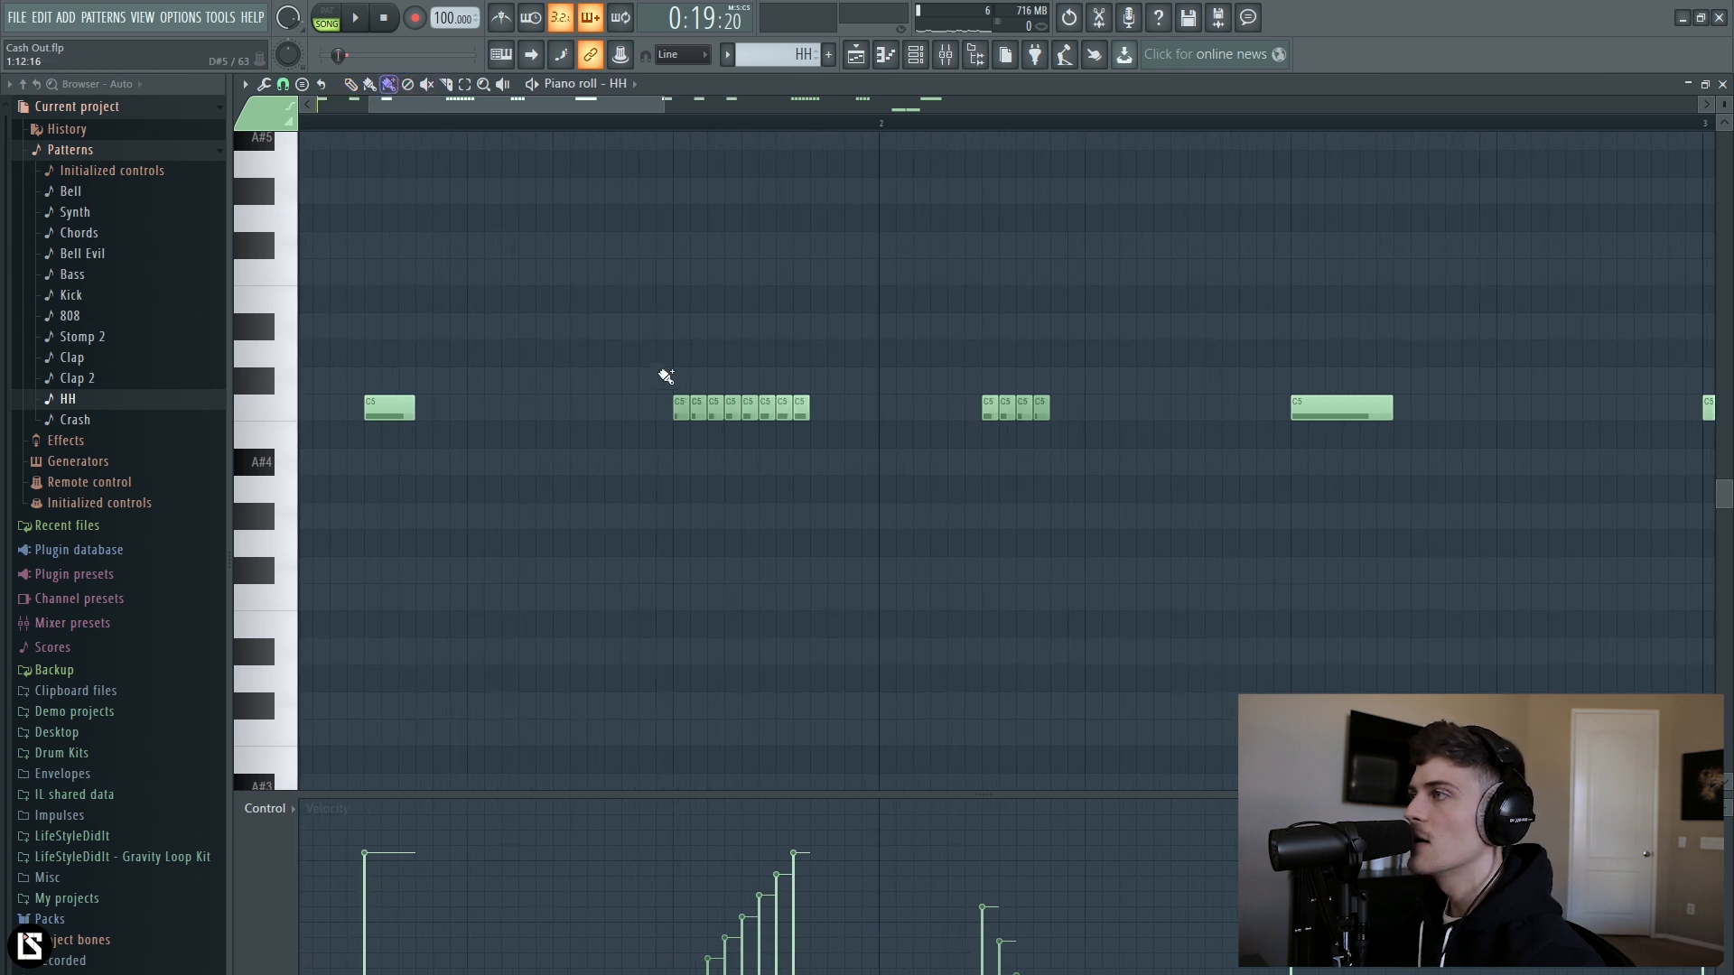
{"action": "left_click_drag", "start_coordinate": [683, 446], "coordinate": [818, 452]}
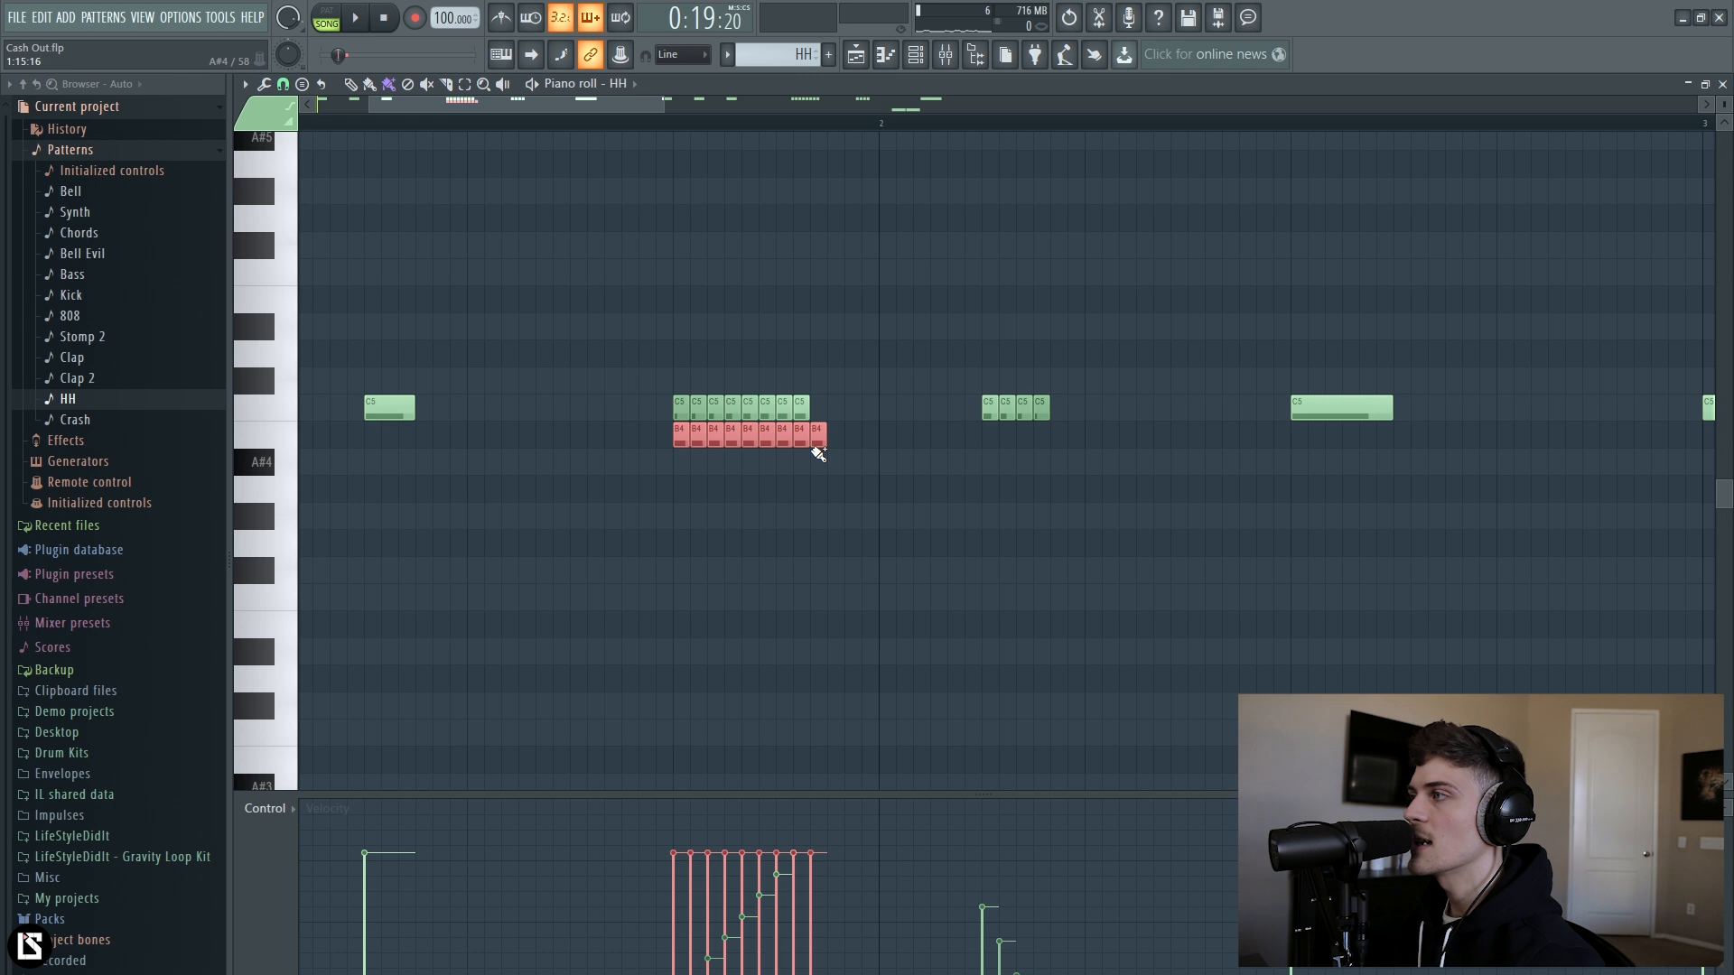
Highlight the HH pattern's second roll, place trial hits just before and below it, and delete them.
{"action": "left_click_drag", "start_coordinate": [678, 381], "coordinate": [709, 459]}
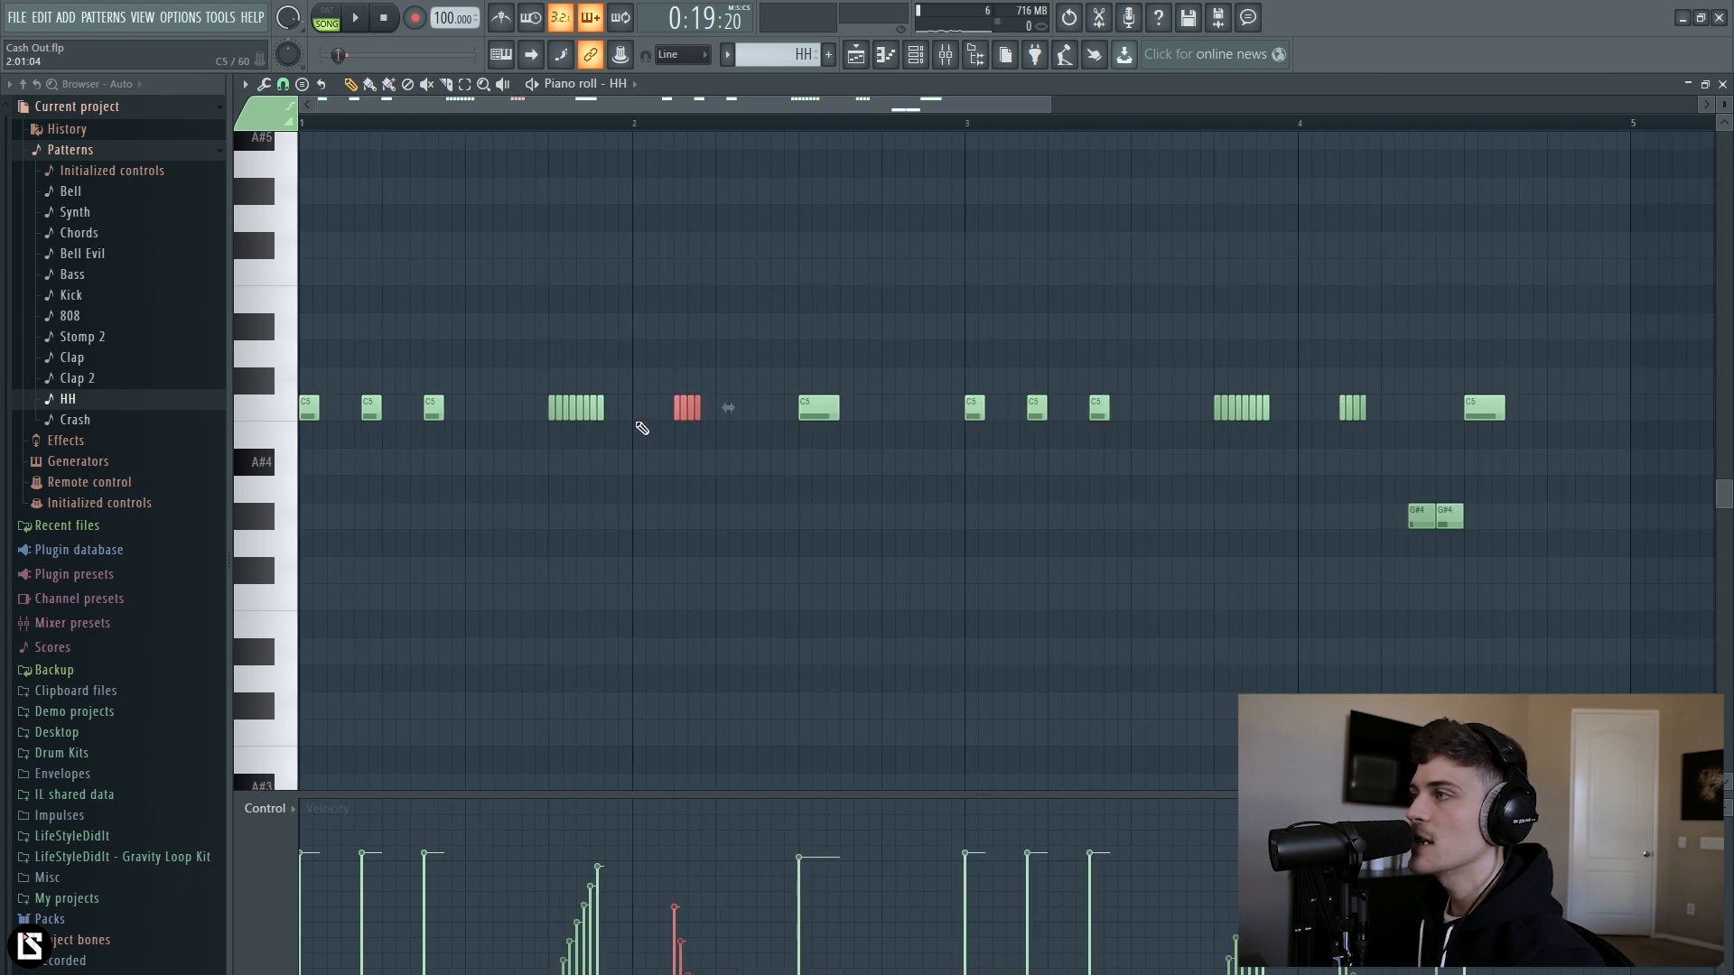
{"action": "left_click", "coordinate": [635, 418]}
{"action": "left_click_drag", "start_coordinate": [680, 443], "coordinate": [675, 443]}
{"action": "right_click", "coordinate": [676, 433]}
{"action": "right_click", "coordinate": [649, 417]}
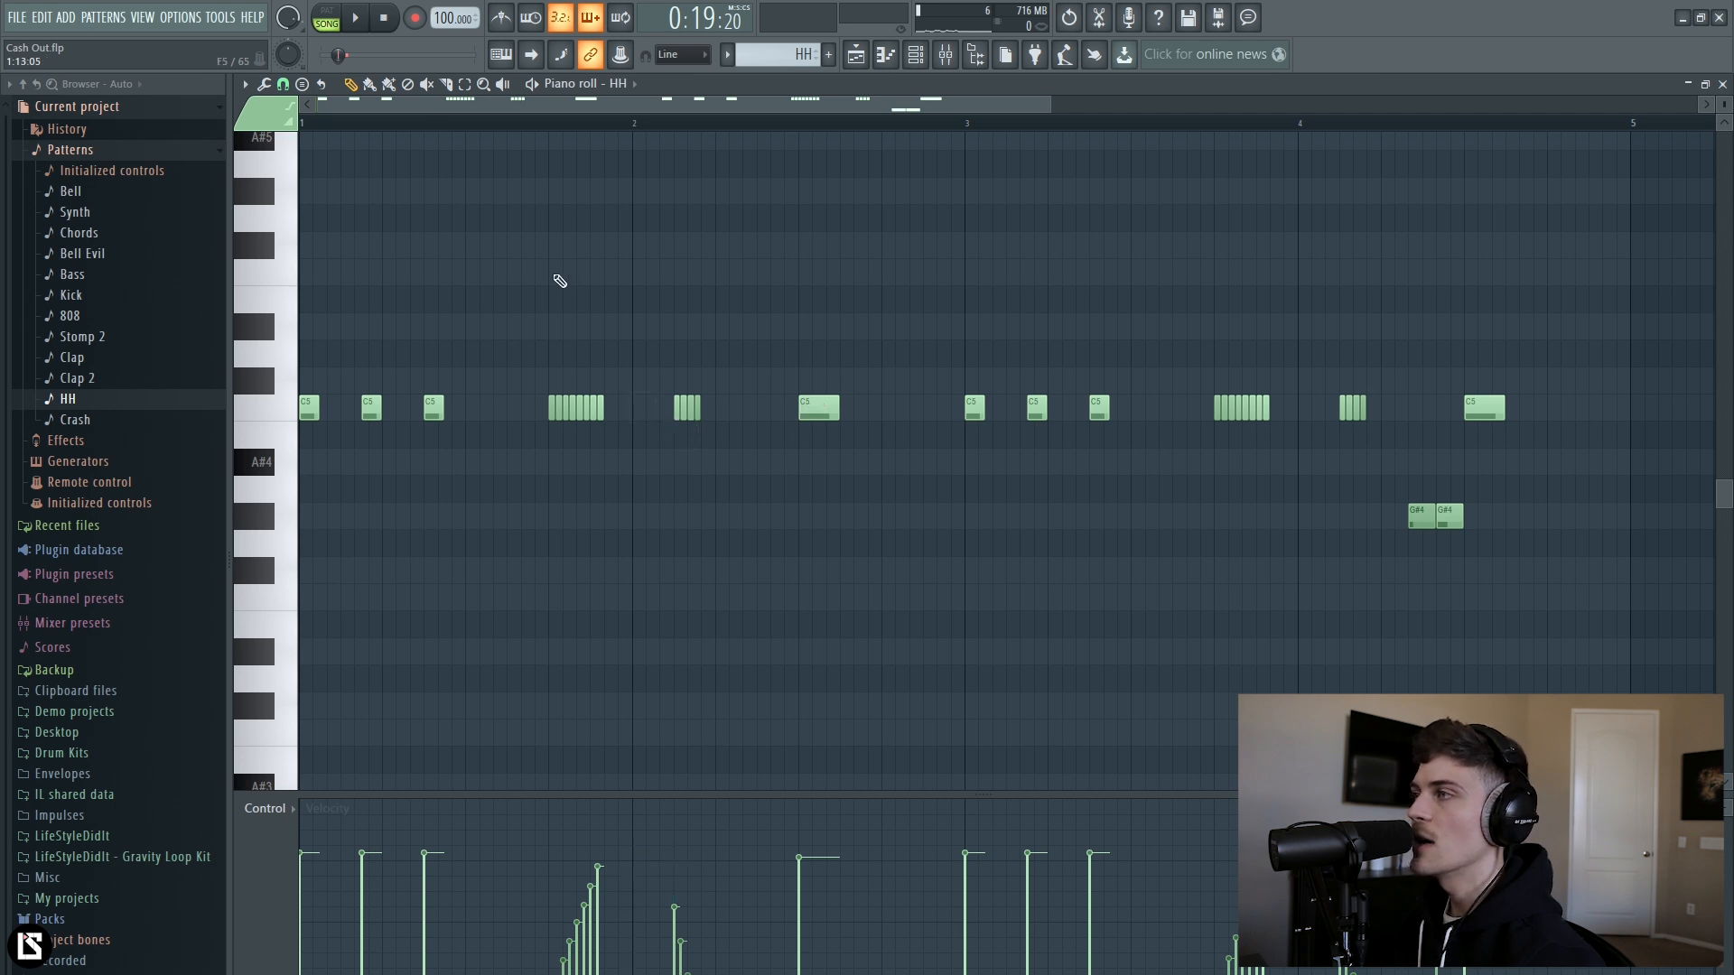
Audition the HH pattern in the piano roll and highlight the three C5 hits in bar 3 during playback.
{"action": "key", "text": "space"}
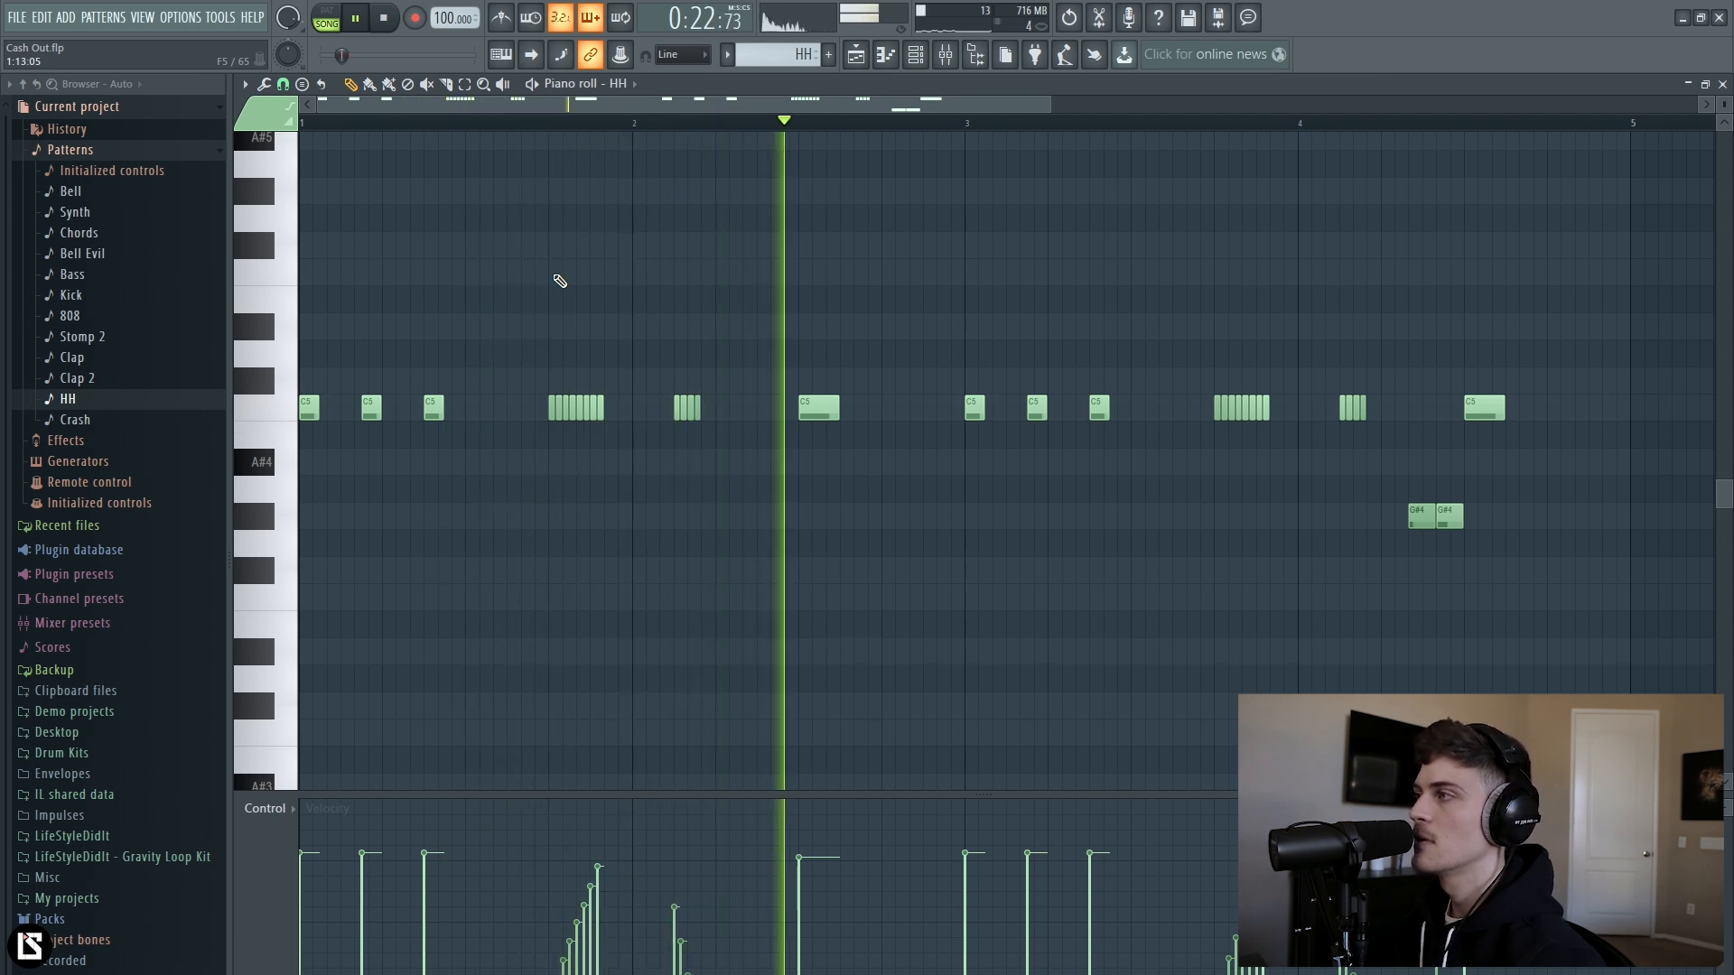
{"action": "left_click_drag", "start_coordinate": [977, 342], "coordinate": [1138, 484]}
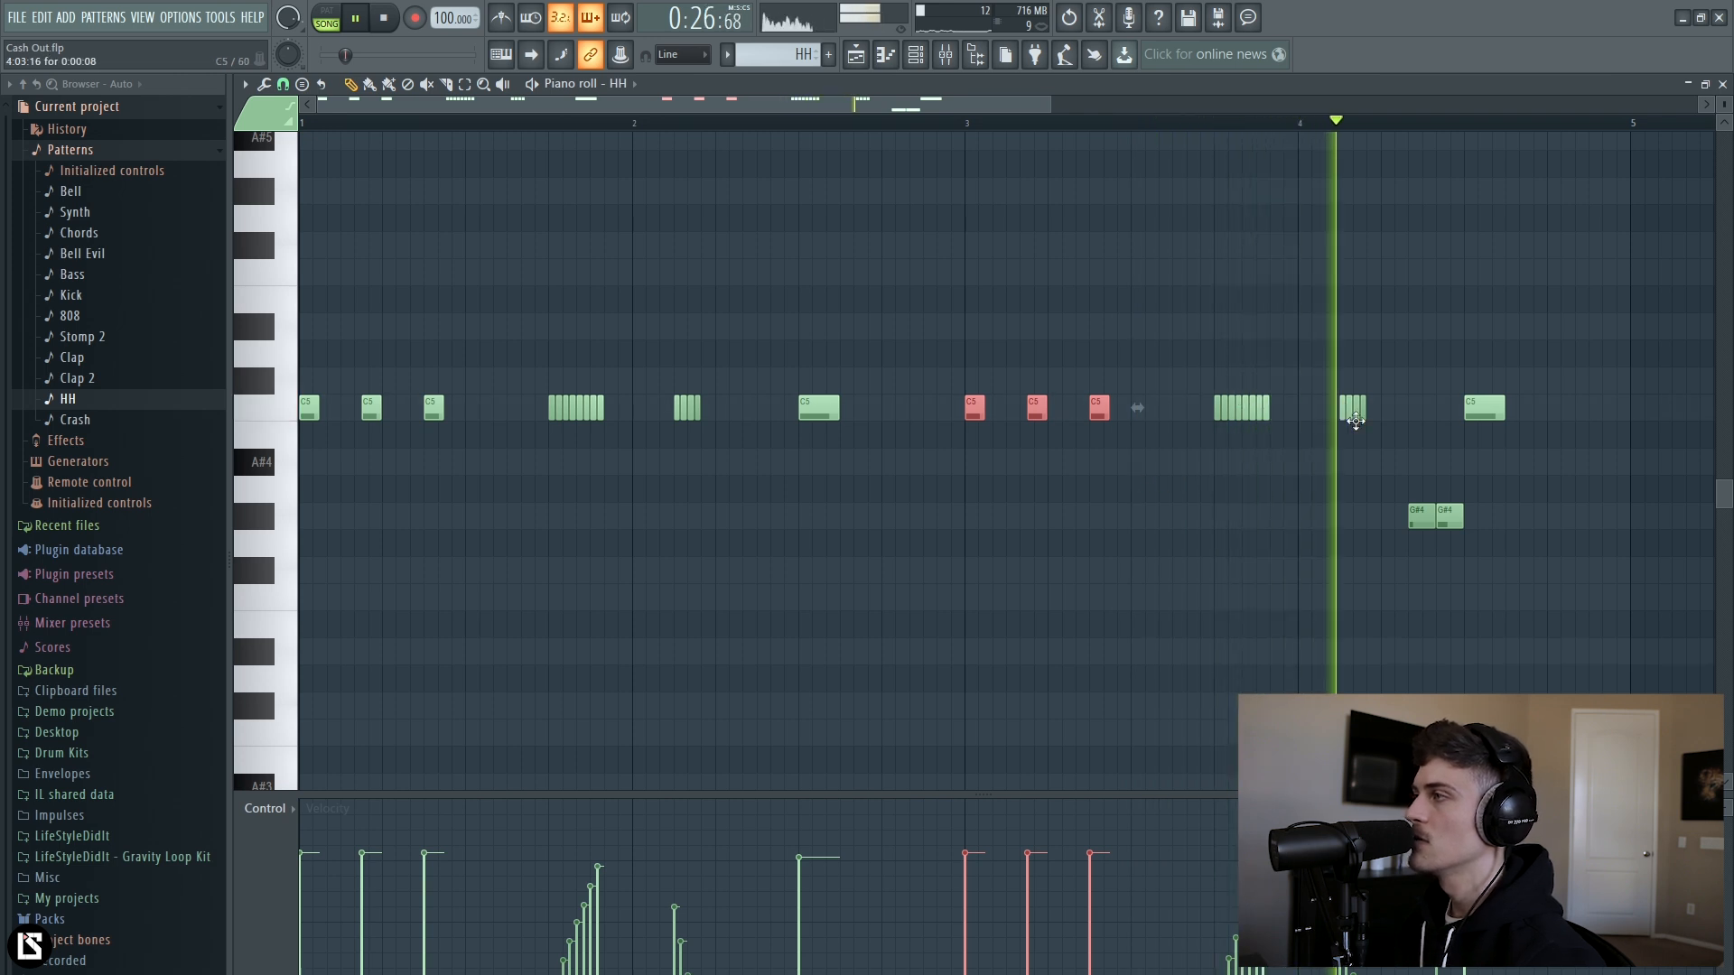
{"action": "key", "text": "space"}
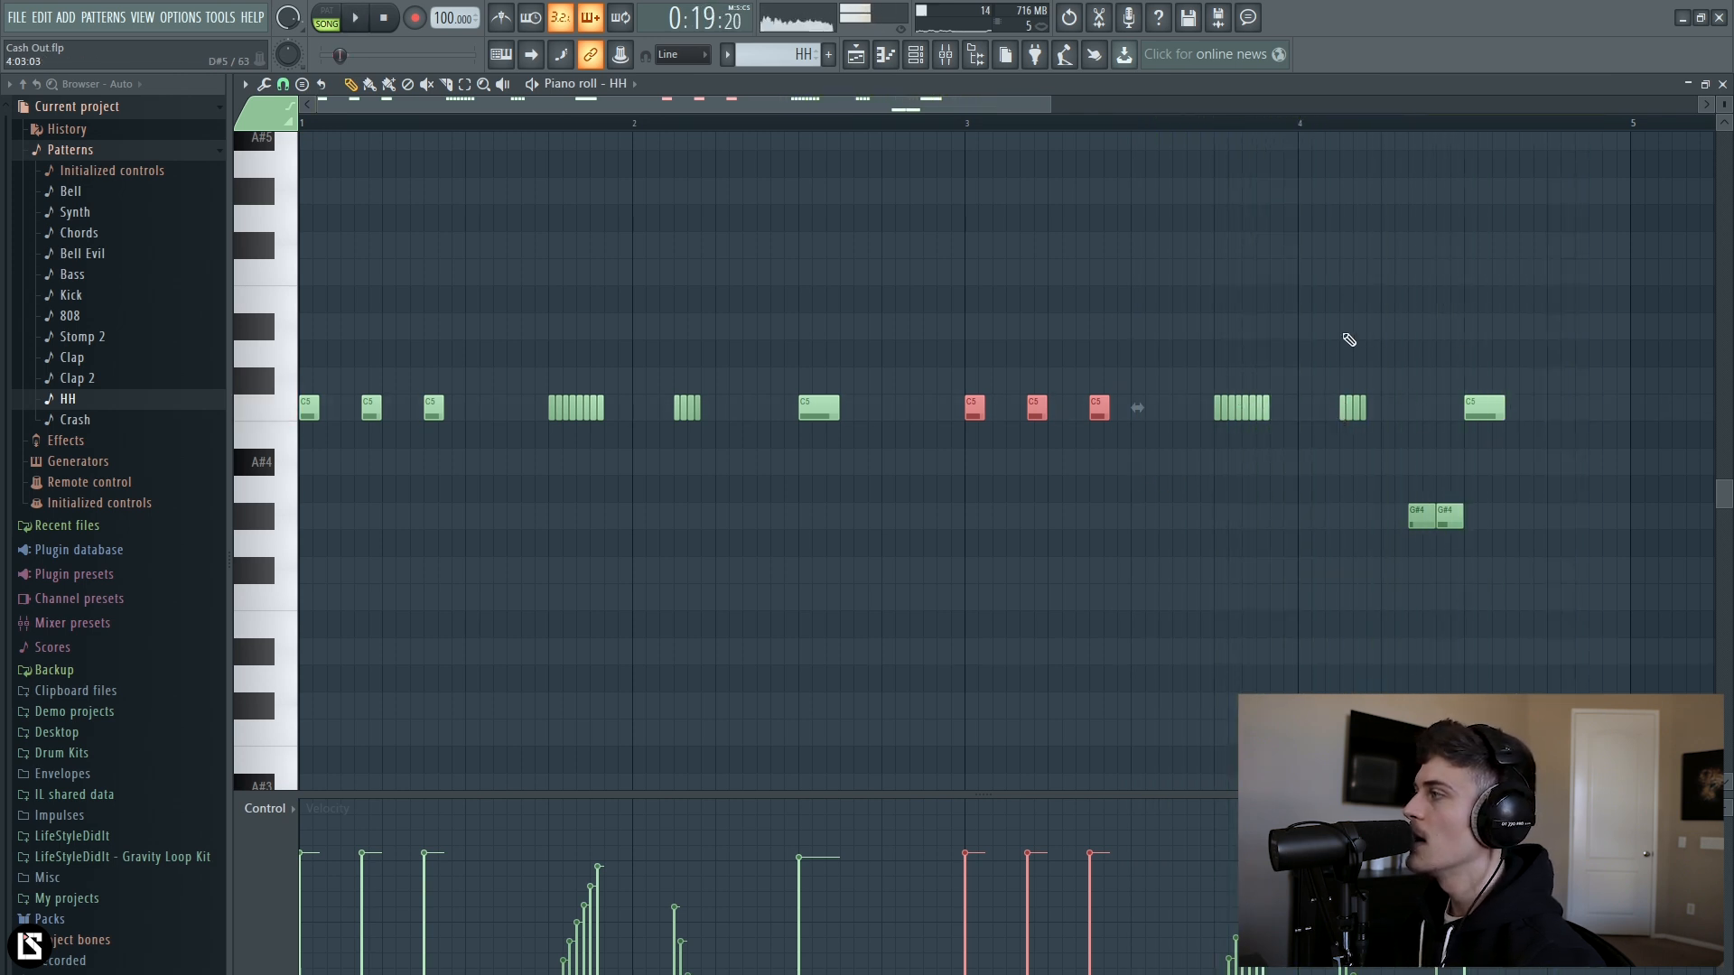
Highlight the two G#4 hits in bar 4 of the HH pattern and audition that section.
{"action": "left_click", "coordinate": [1468, 358]}
{"action": "scroll", "coordinate": [1401, 121], "scroll_direction": "up", "scroll_amount": 2}
{"action": "left_click_drag", "start_coordinate": [980, 104], "coordinate": [1097, 122]}
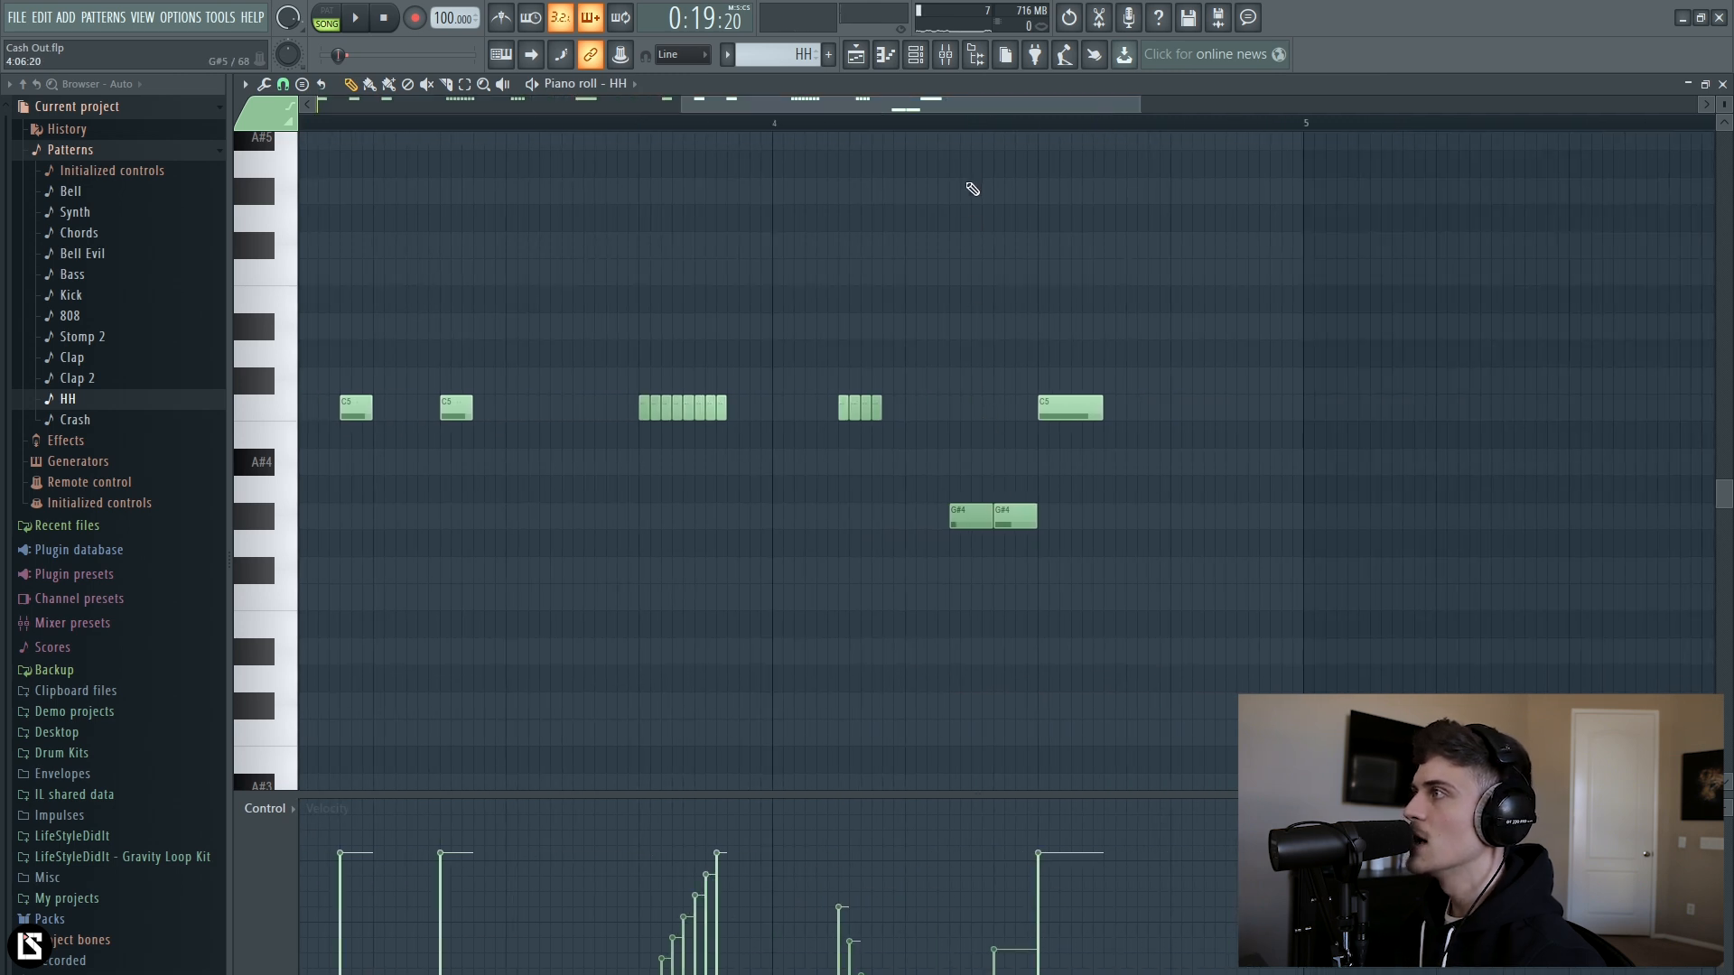
{"action": "scroll", "coordinate": [971, 136], "scroll_direction": "up", "scroll_amount": 2}
{"action": "left_click", "coordinate": [705, 134]}
{"action": "left_click_drag", "start_coordinate": [1013, 440], "coordinate": [1127, 605]}
{"action": "left_click", "coordinate": [799, 360], "text": "ctrl"}
{"action": "left_click_drag", "start_coordinate": [977, 436], "coordinate": [1026, 569]}
{"action": "key", "text": "space"}
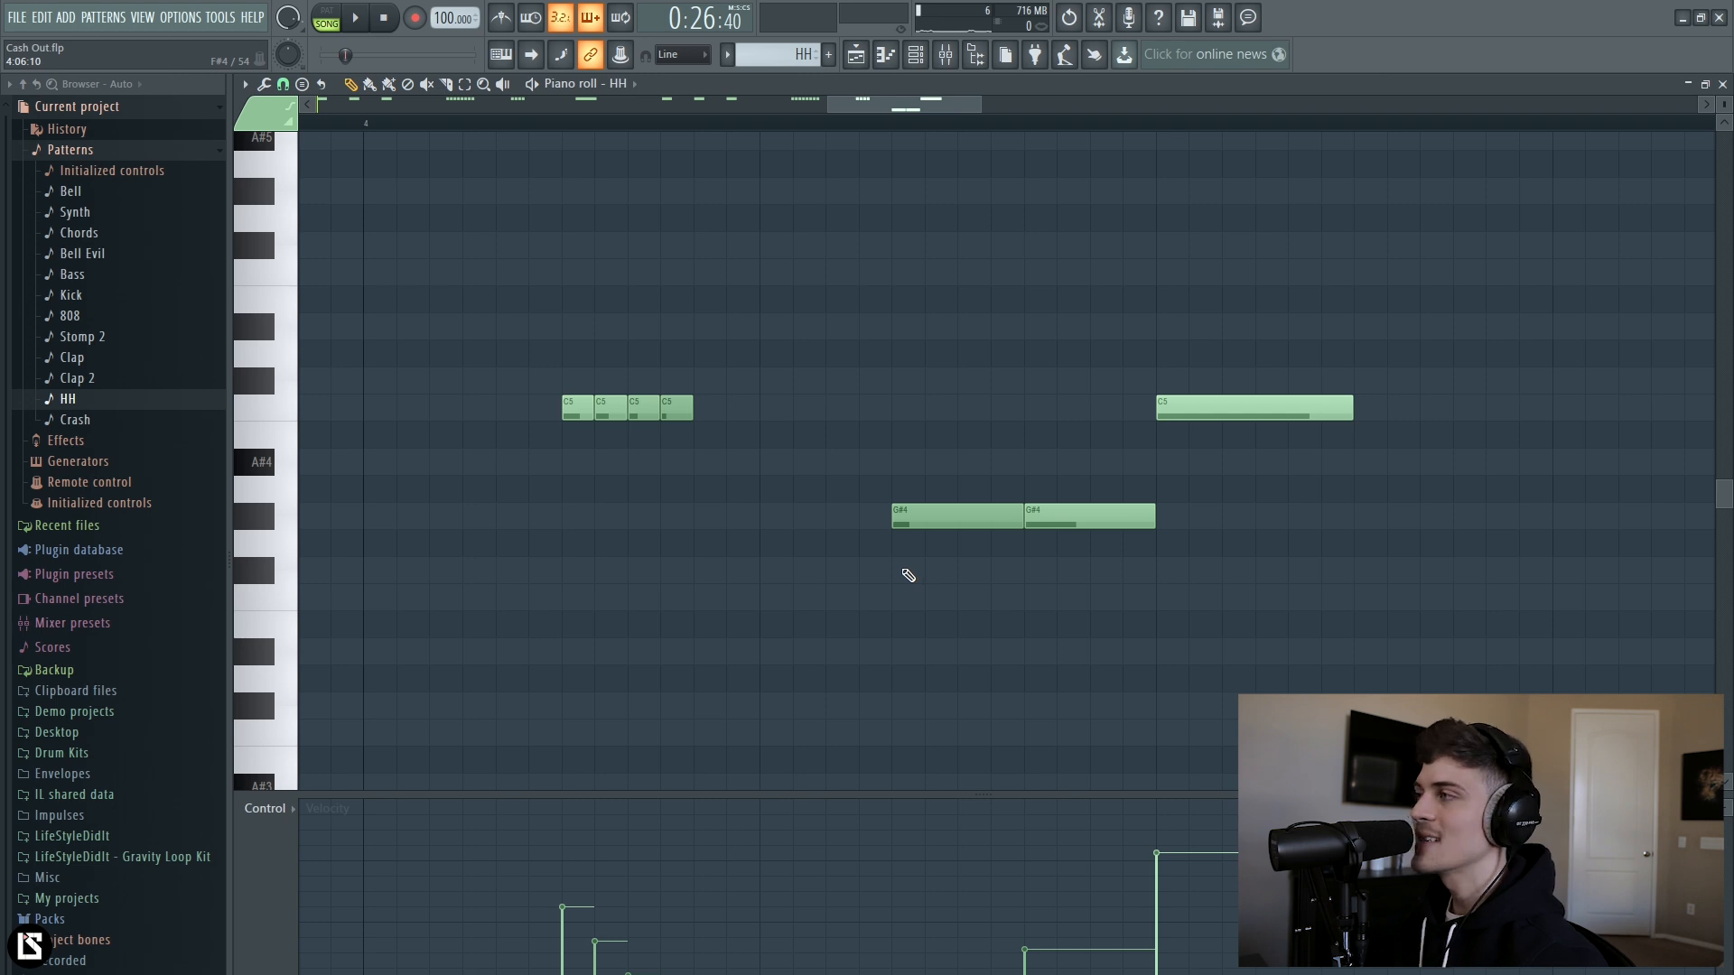
Place three trial F#4 hits in a row below the G#4 hits in bar 4, highlight them, and delete them.
{"action": "left_click", "coordinate": [905, 578]}
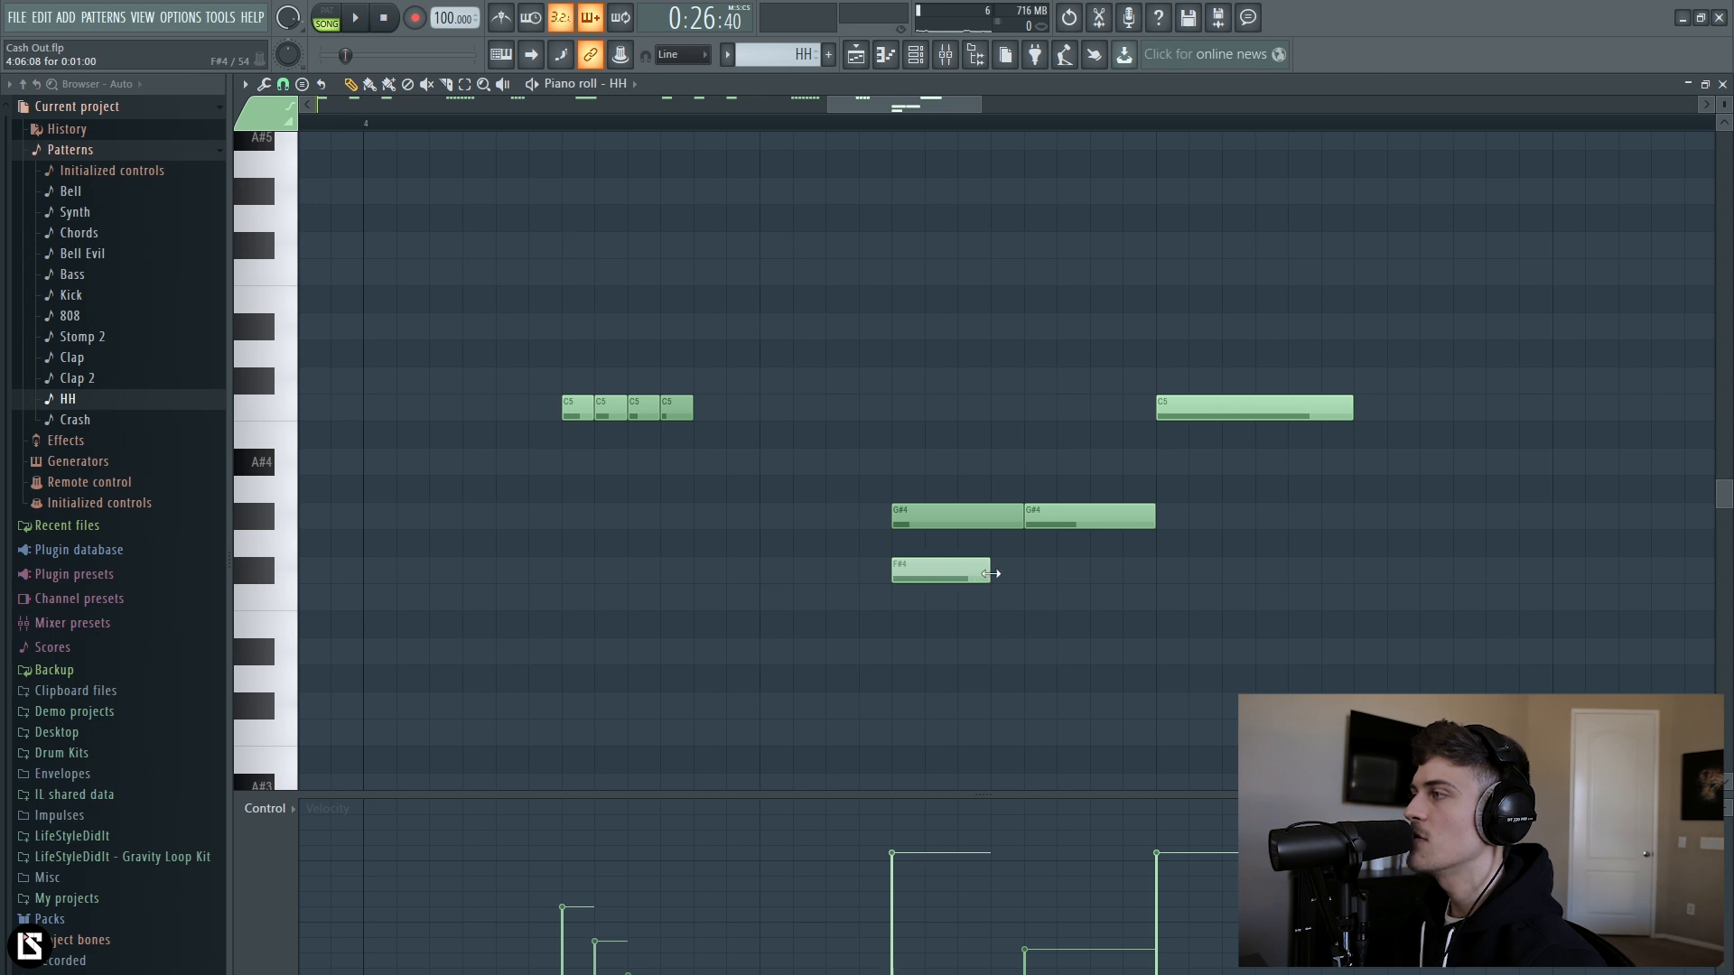
{"action": "left_click", "coordinate": [1037, 572]}
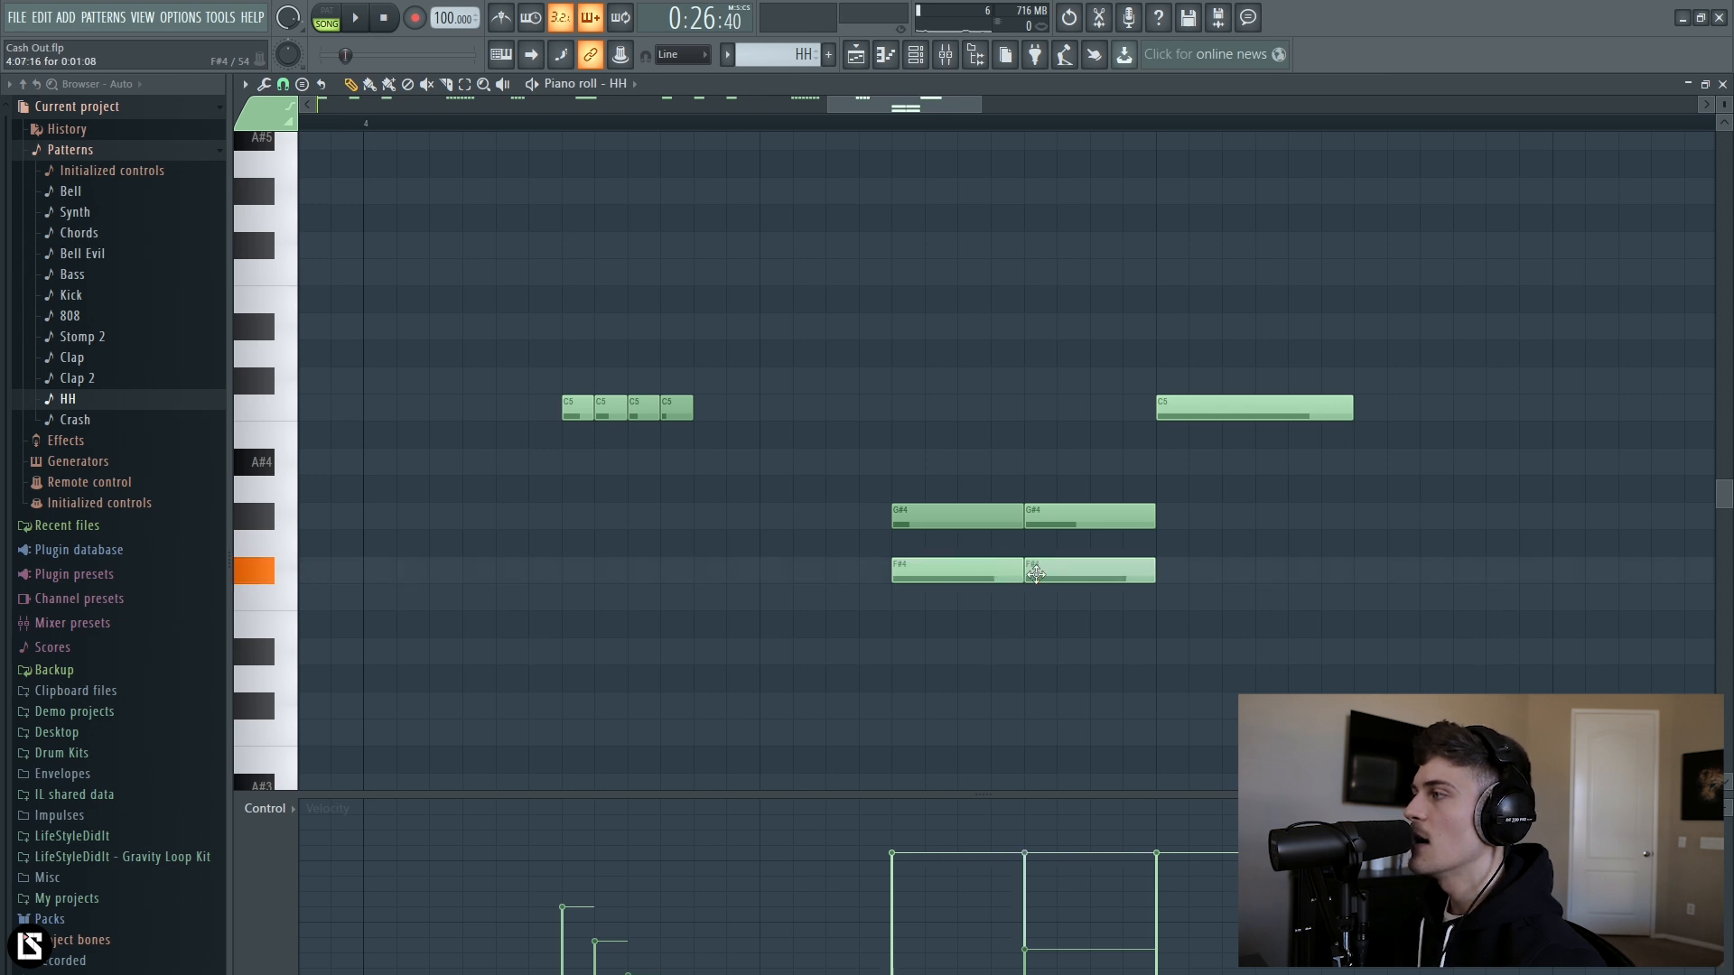
{"action": "left_click", "coordinate": [769, 575]}
{"action": "left_click_drag", "start_coordinate": [793, 554], "coordinate": [1028, 612]}
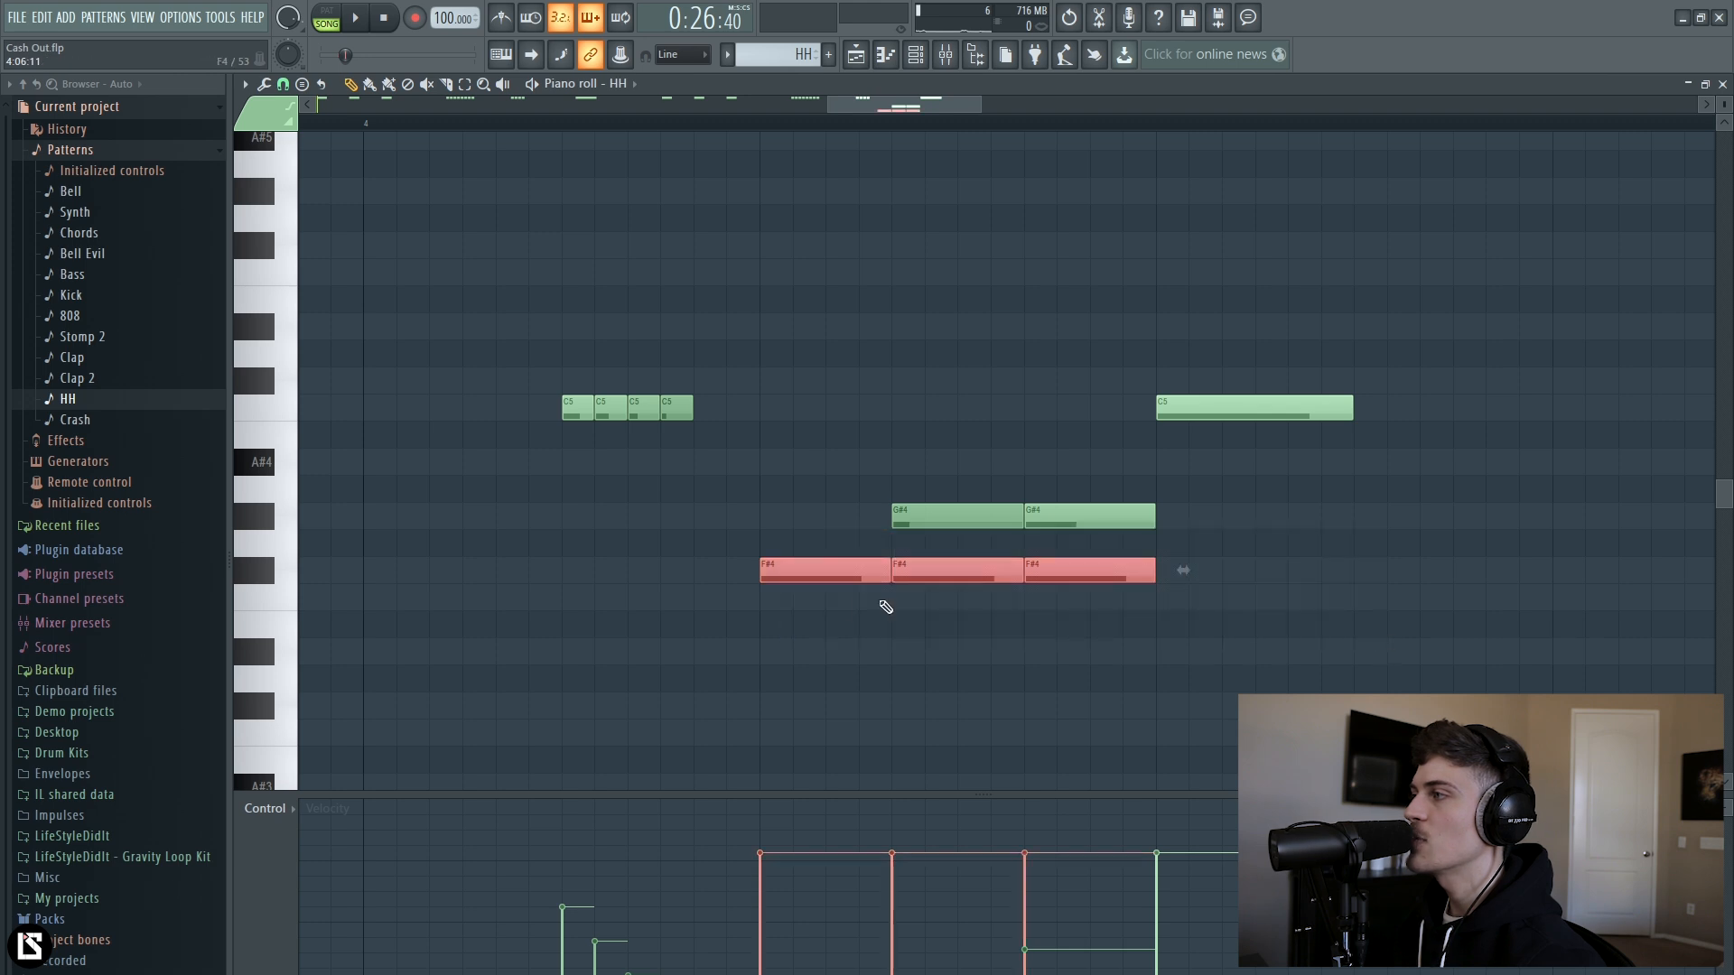
{"action": "right_click", "coordinate": [786, 571]}
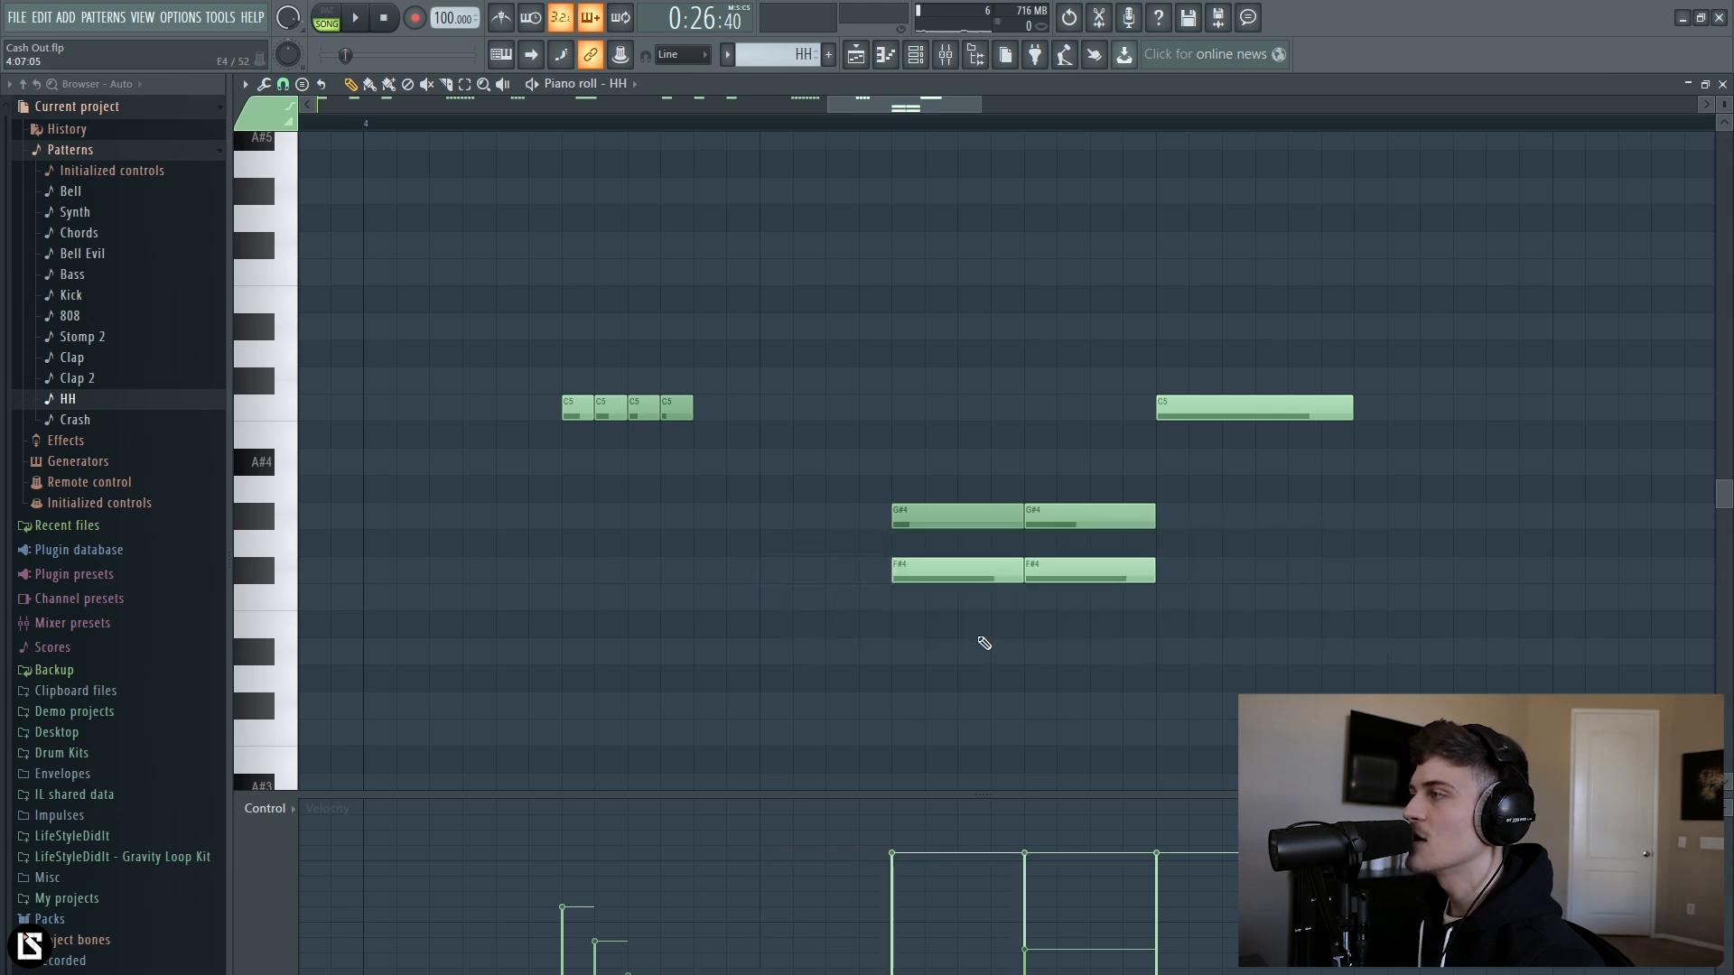
{"action": "right_click", "coordinate": [987, 571]}
{"action": "right_click", "coordinate": [1084, 575]}
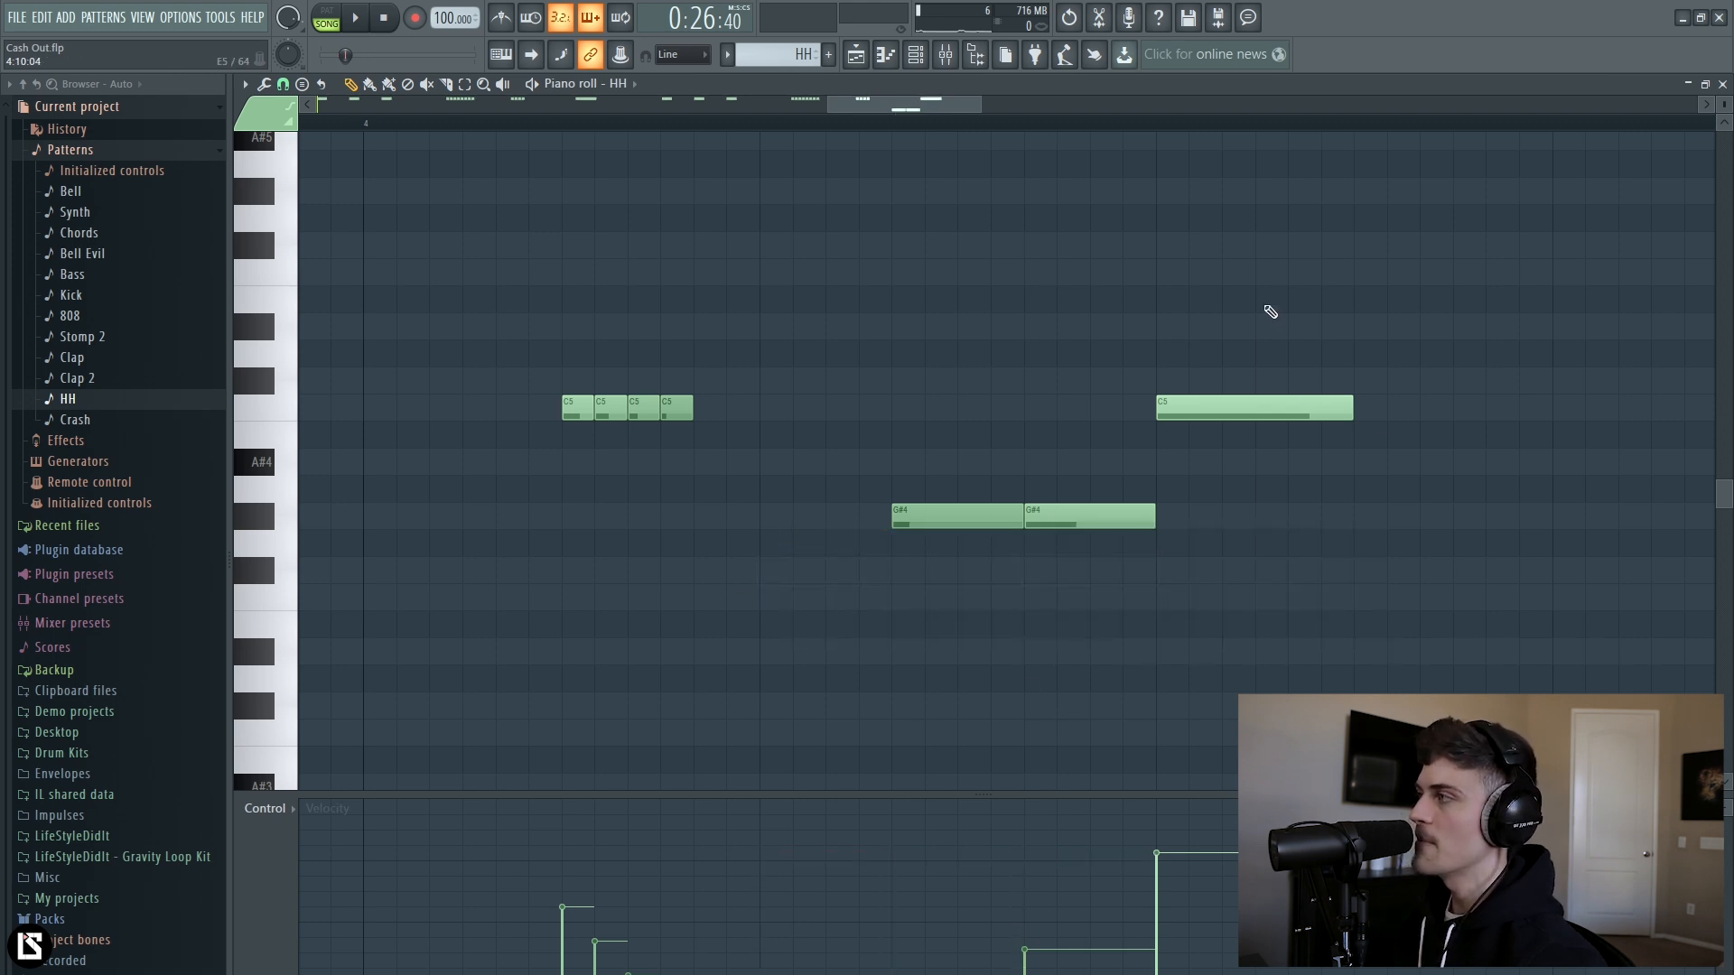
Highlight the HH pattern's final C5 hit, return to the playlist, and play the full arrangement from bar 5.
{"action": "left_click_drag", "start_coordinate": [1279, 320], "coordinate": [1192, 432]}
{"action": "scroll", "coordinate": [908, 128], "scroll_direction": "down", "scroll_amount": 7}
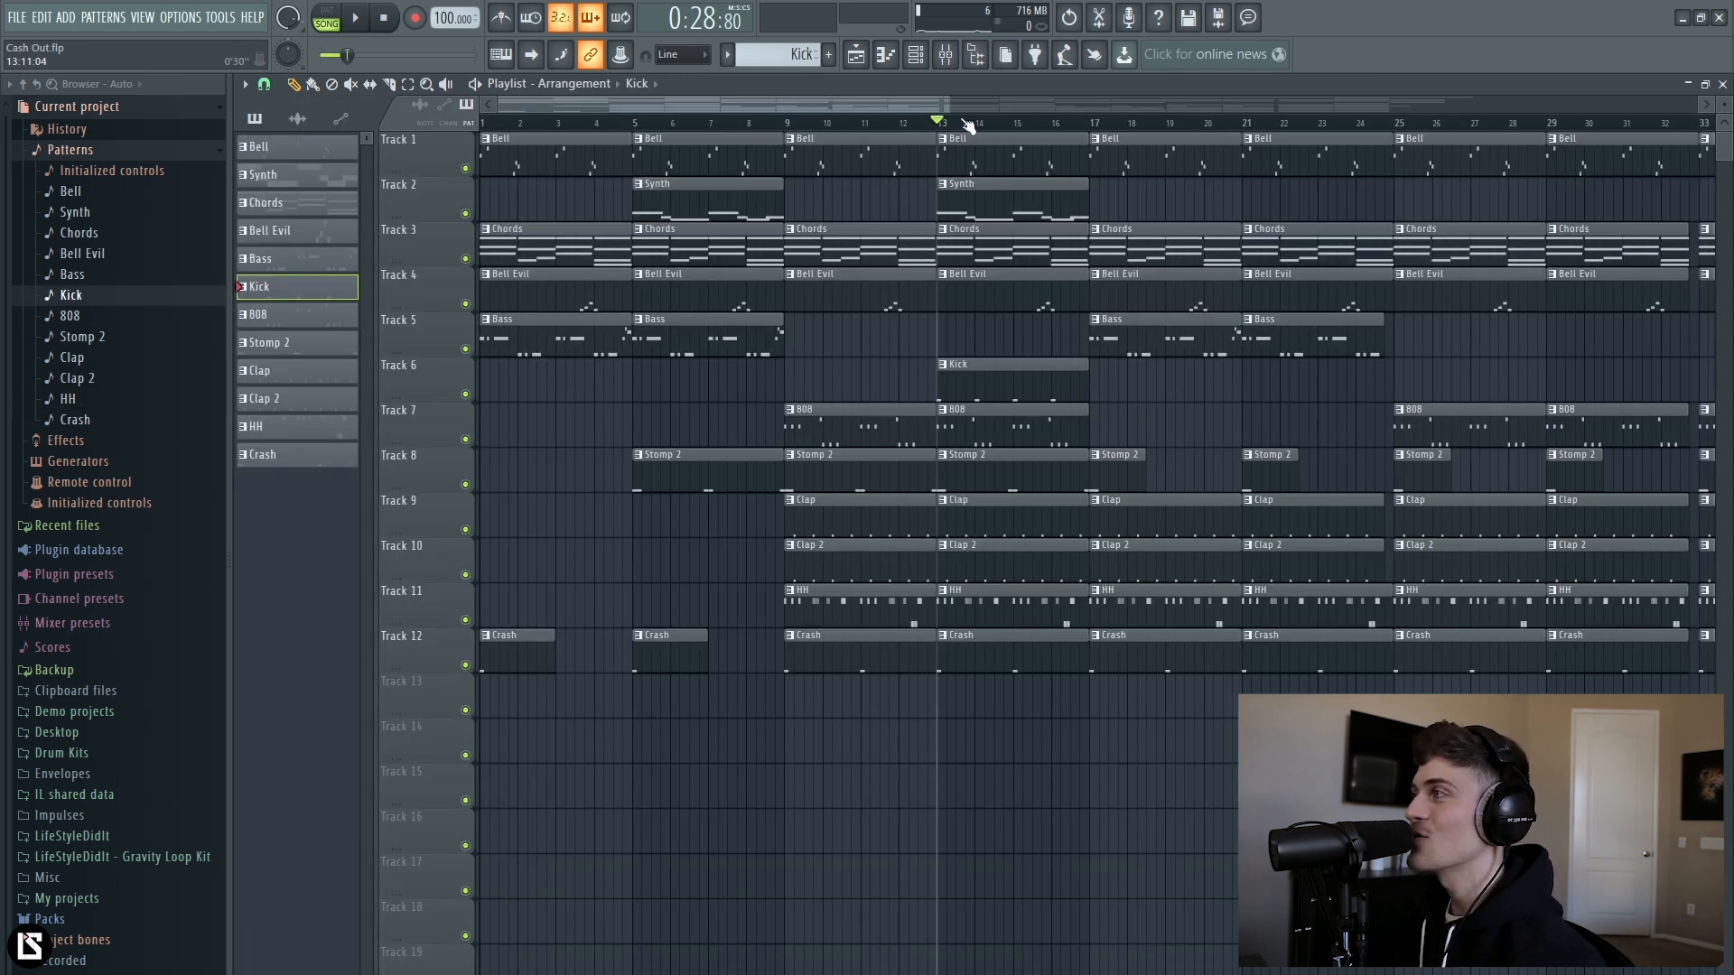
{"action": "scroll", "coordinate": [968, 127], "scroll_direction": "down", "scroll_amount": 2}
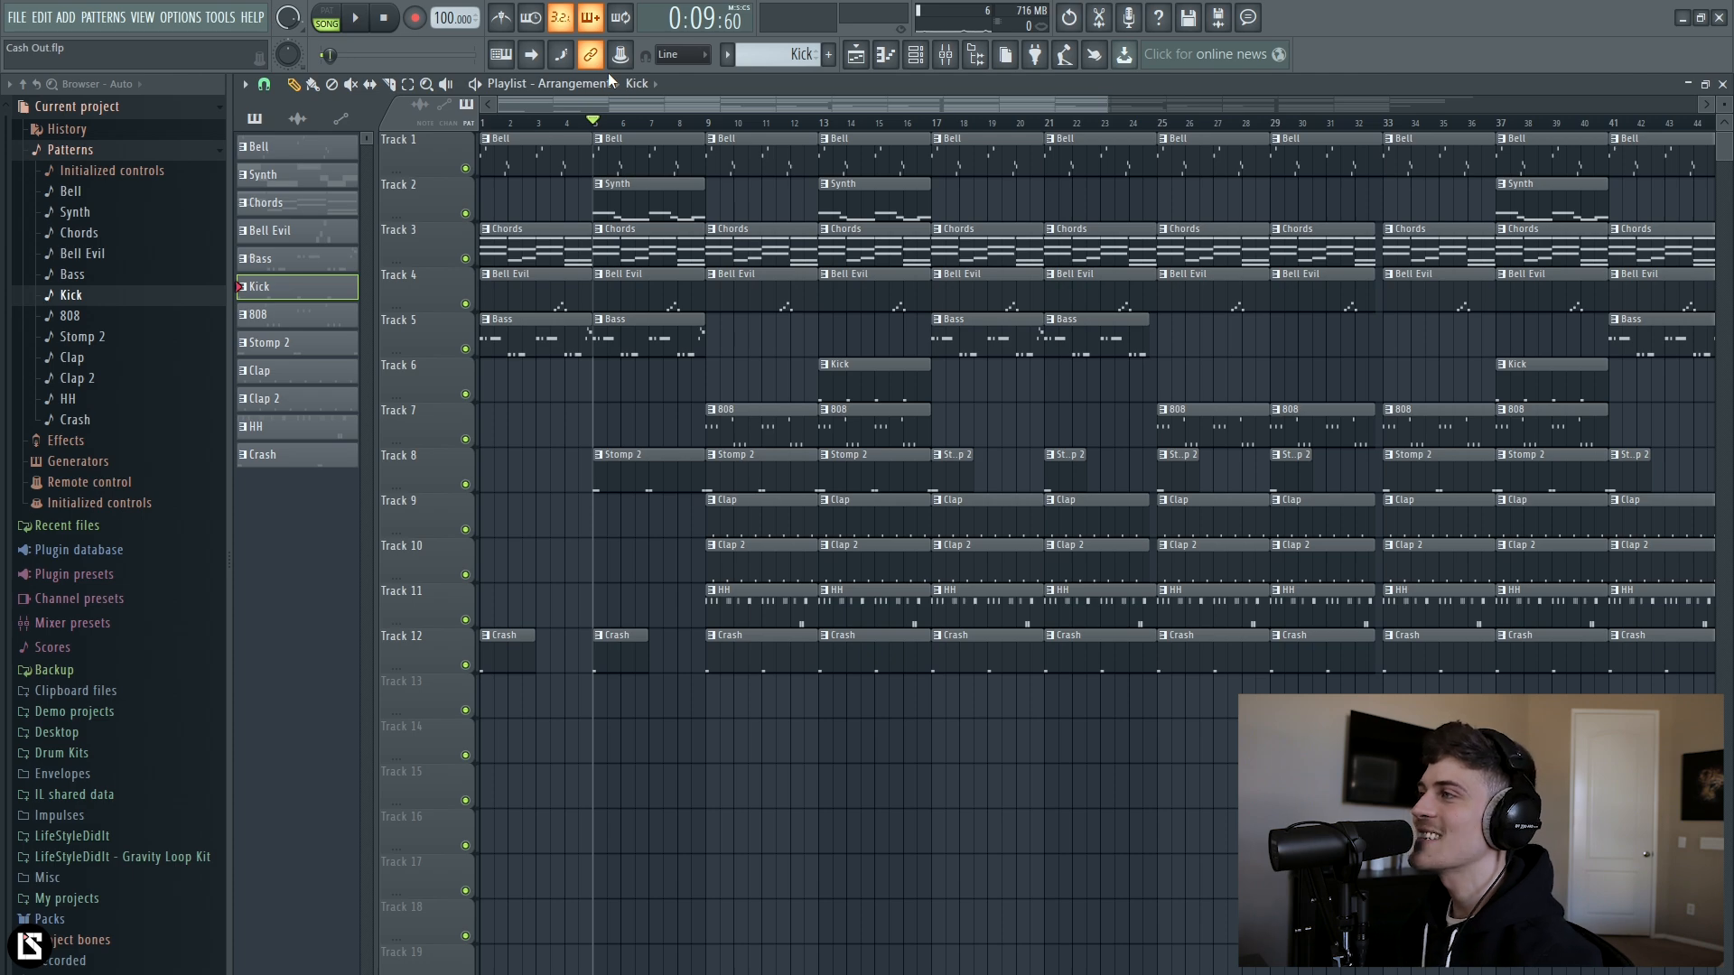
{"action": "key", "text": "space"}
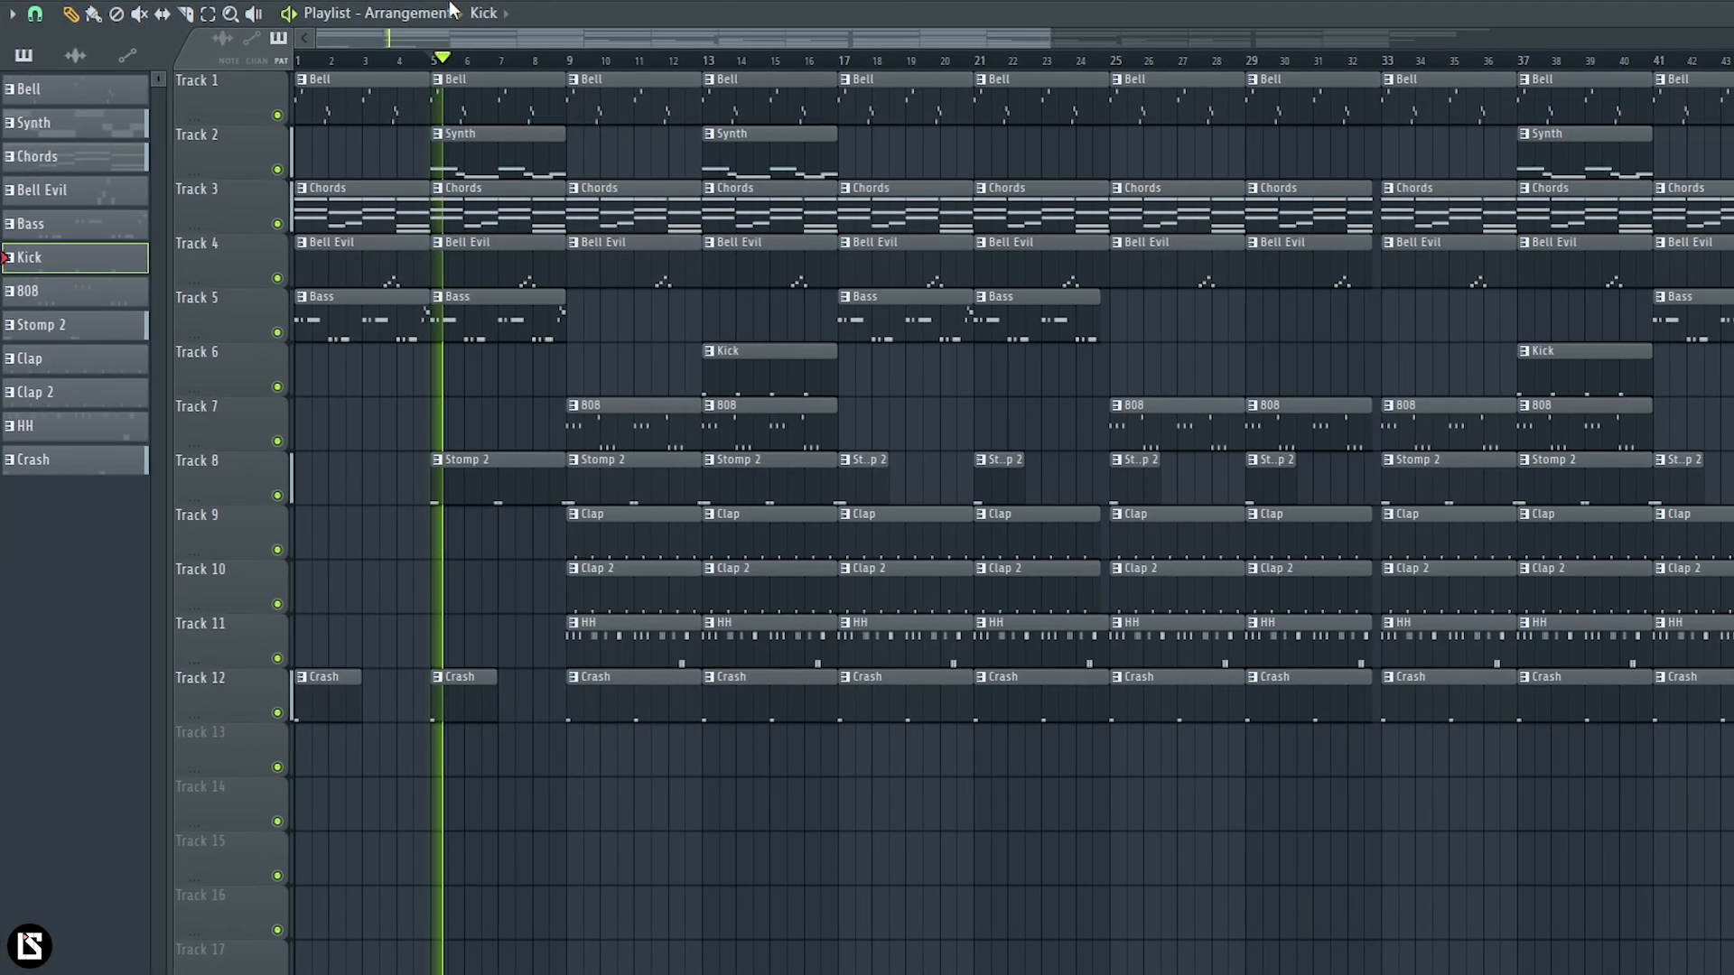